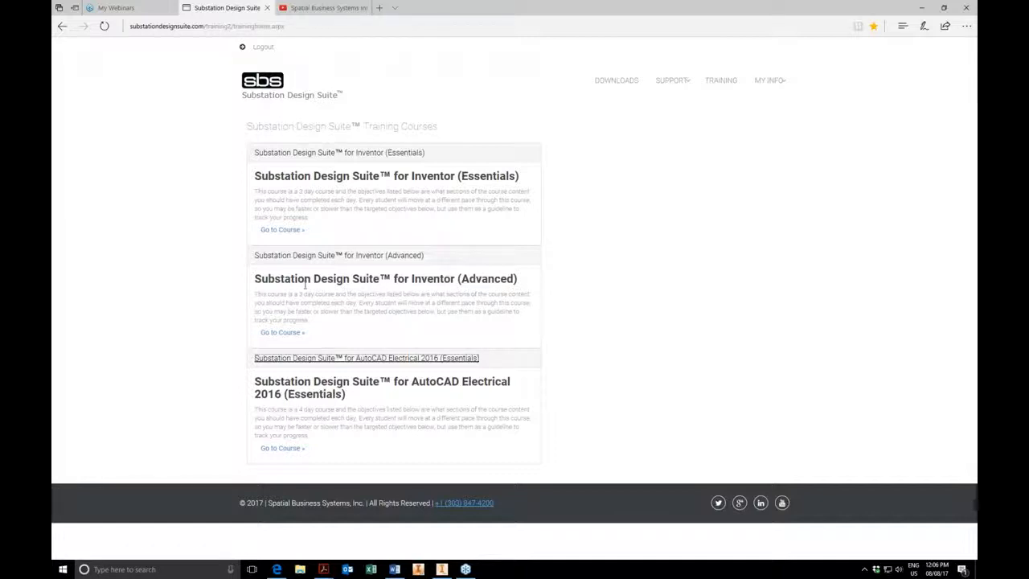
Step: Open the Substation Design Suite for Inventor (Essentials) course and review its introduction and Above Grade Tools lesson lists
click(290, 332)
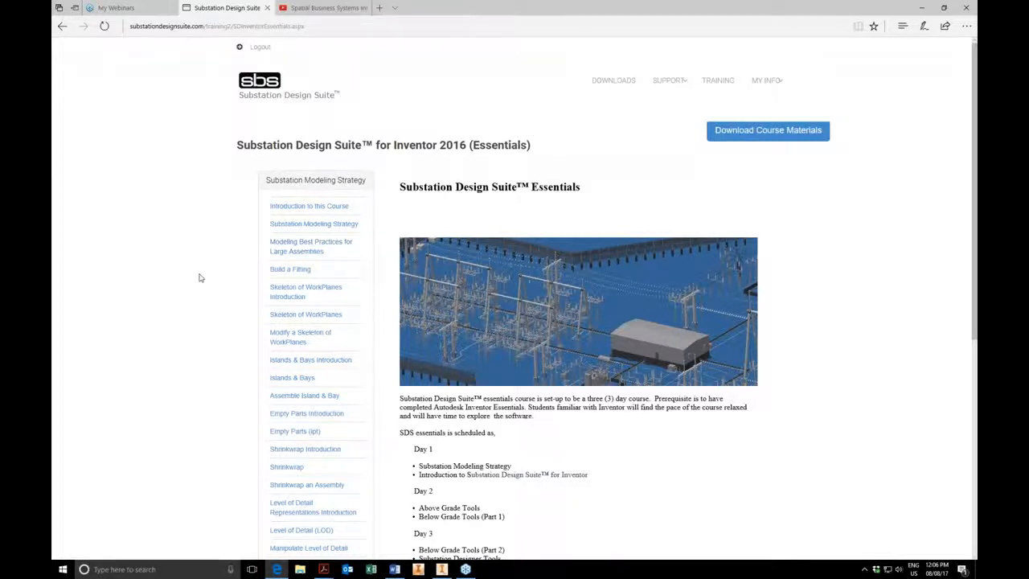
scroll(198, 276, down, 5)
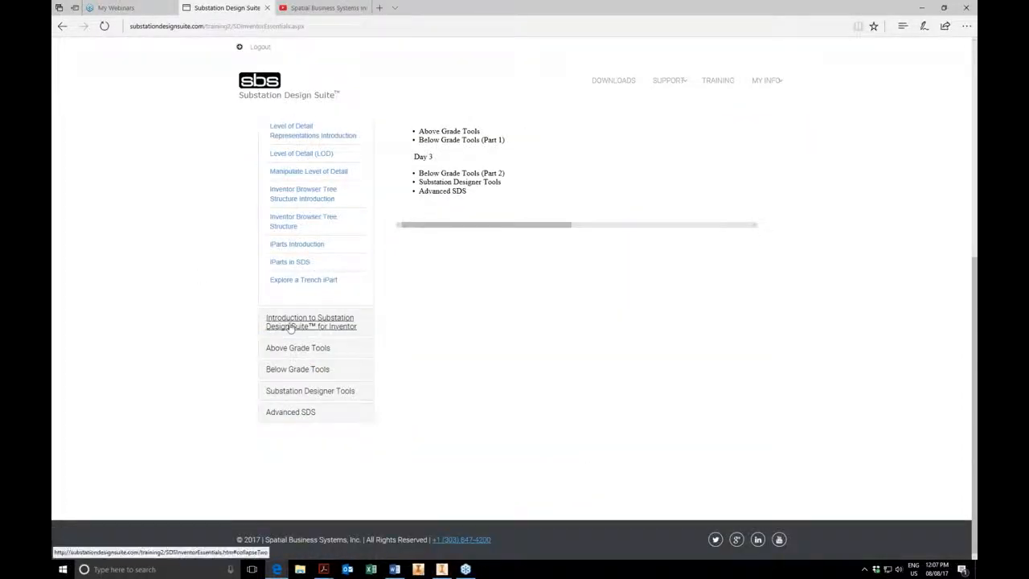
click(265, 329)
scroll(228, 294, up, 5)
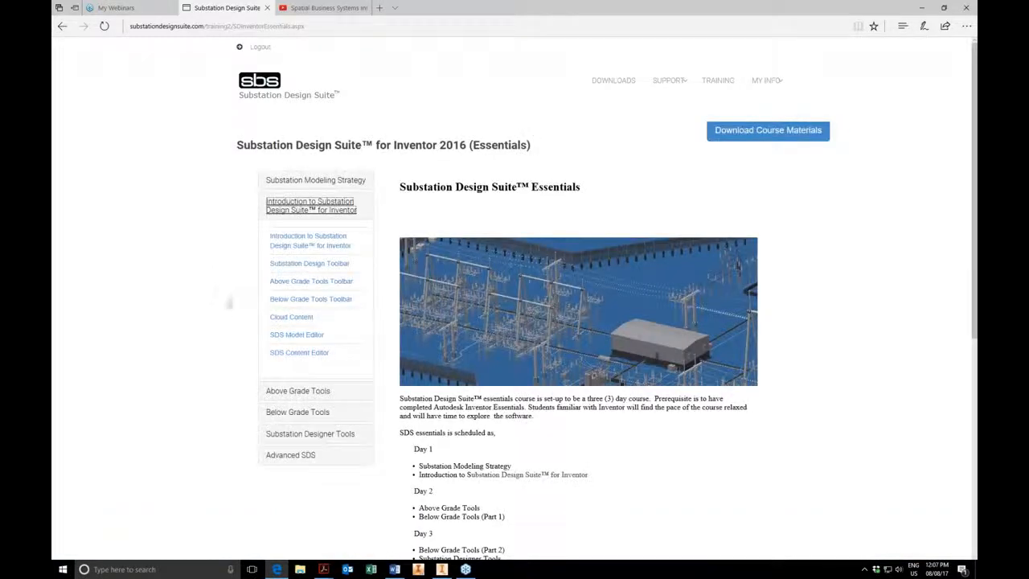
click(281, 391)
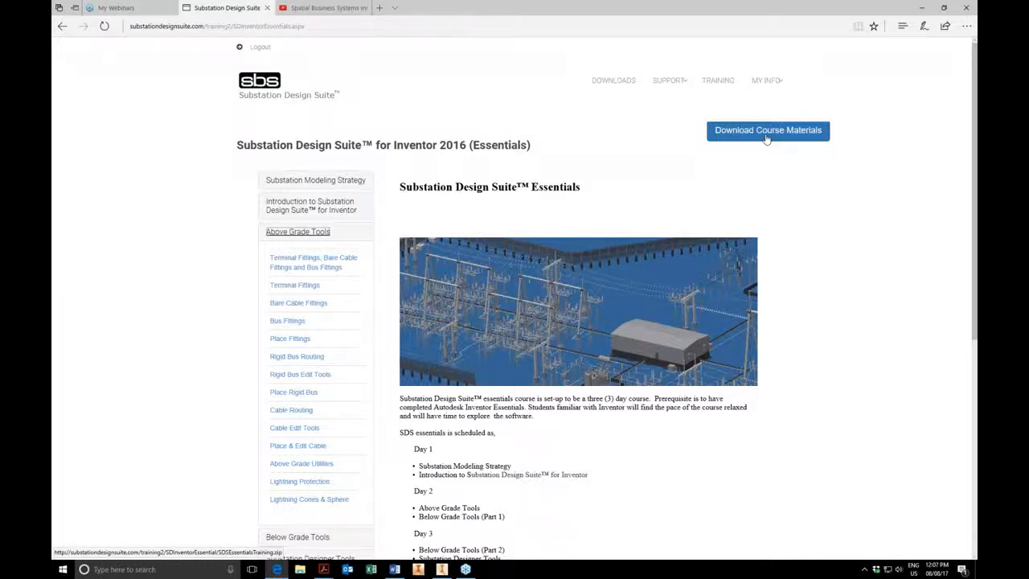
Step: Open the SDS V7 for Inventor help documents and view the instructions for setting up the content database
mouse_move(669, 83)
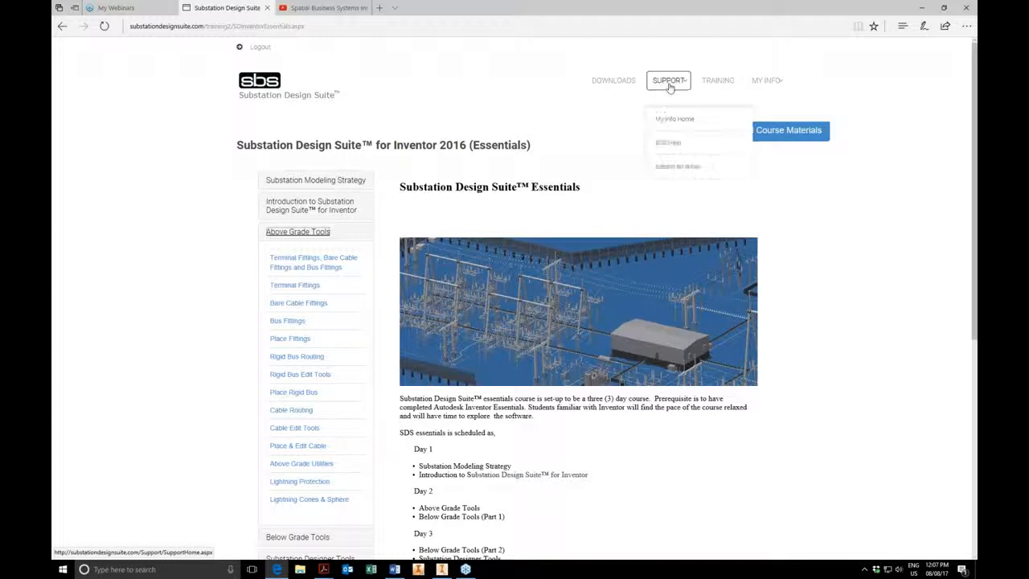
click(668, 143)
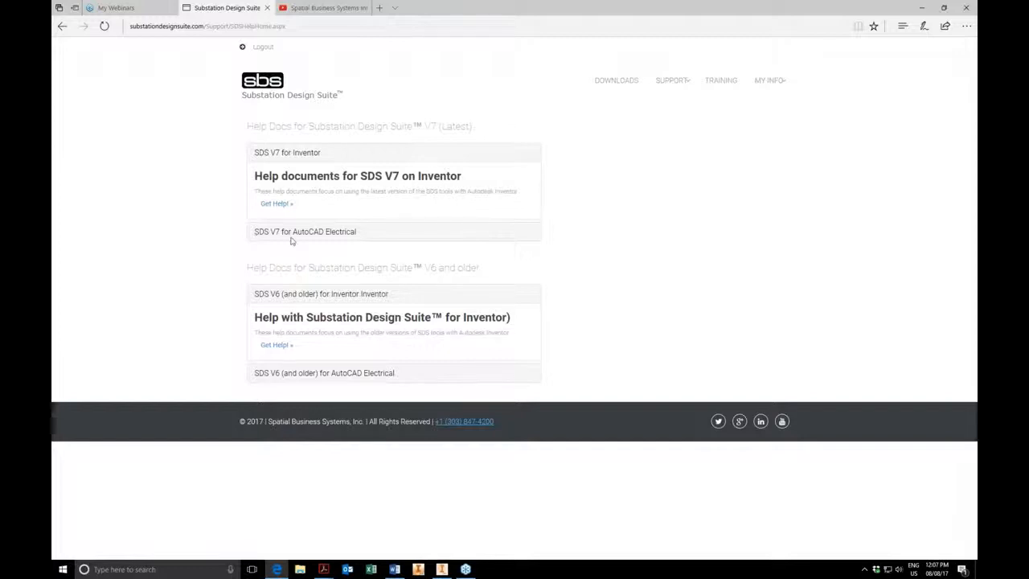
click(273, 203)
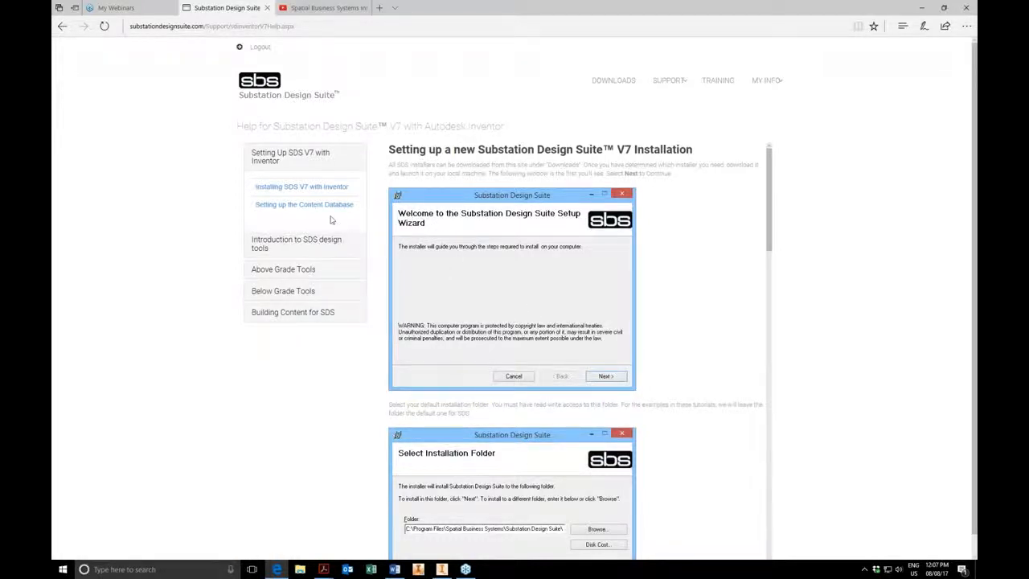
click(306, 204)
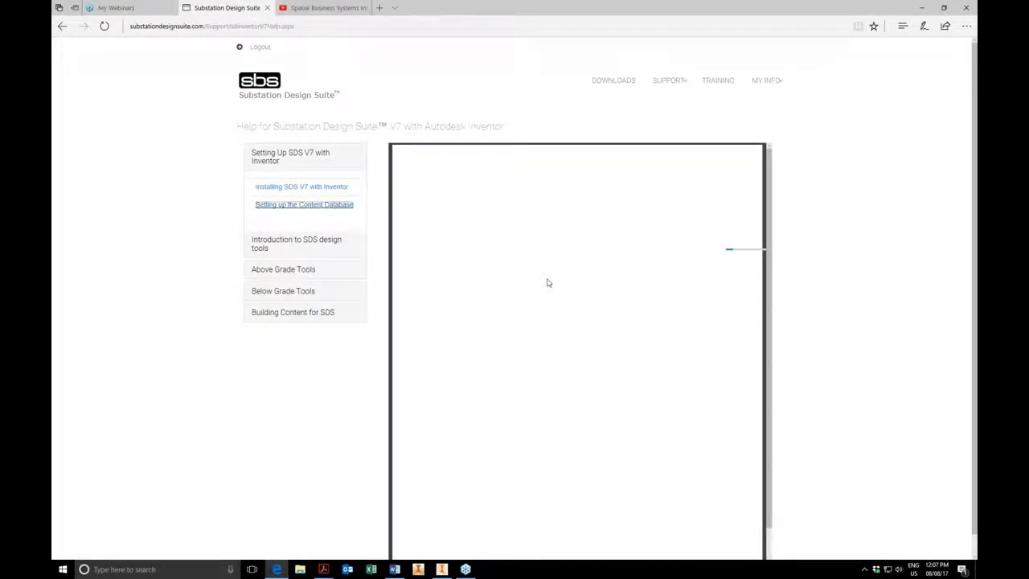
Step: Open the Placing Fittings Demo from the Above Grade Tools help, pause the video and check its save option
click(294, 277)
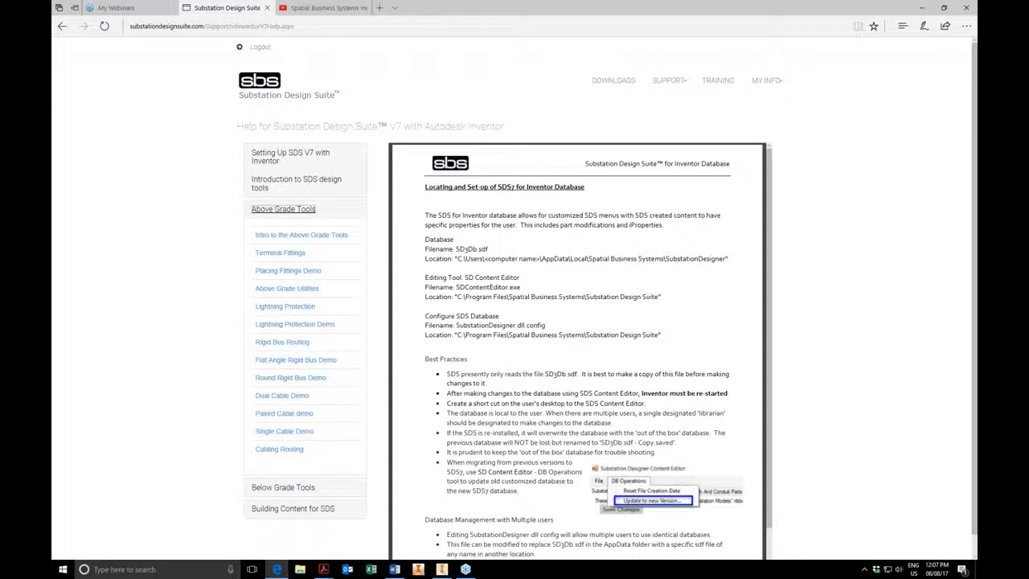
click(287, 272)
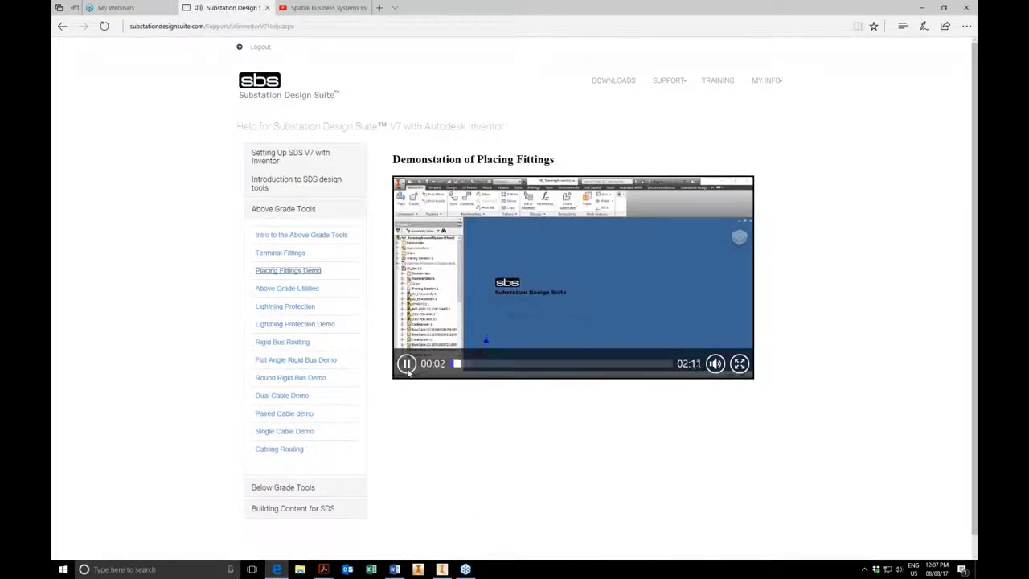
click(596, 274)
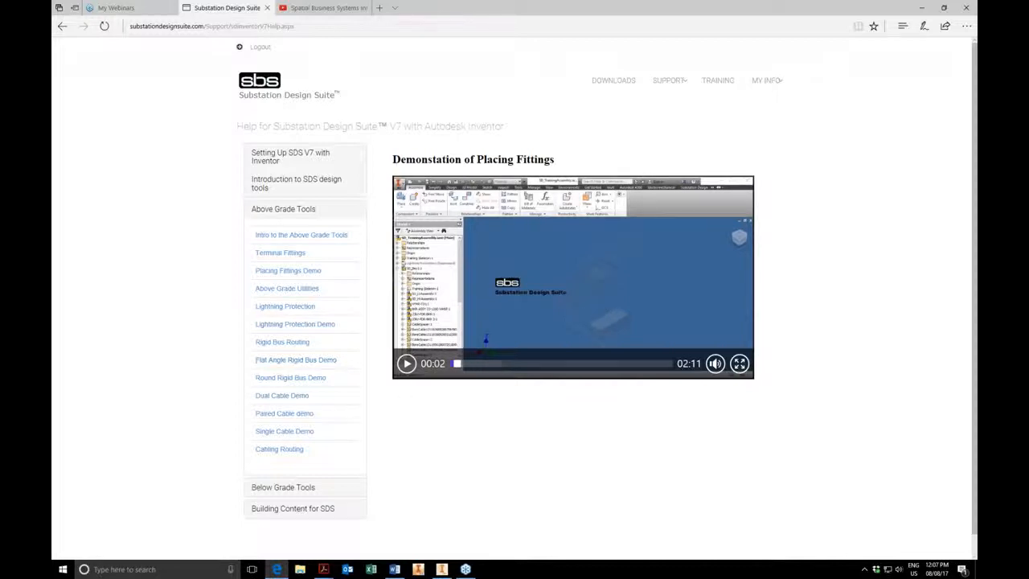
right_click(573, 325)
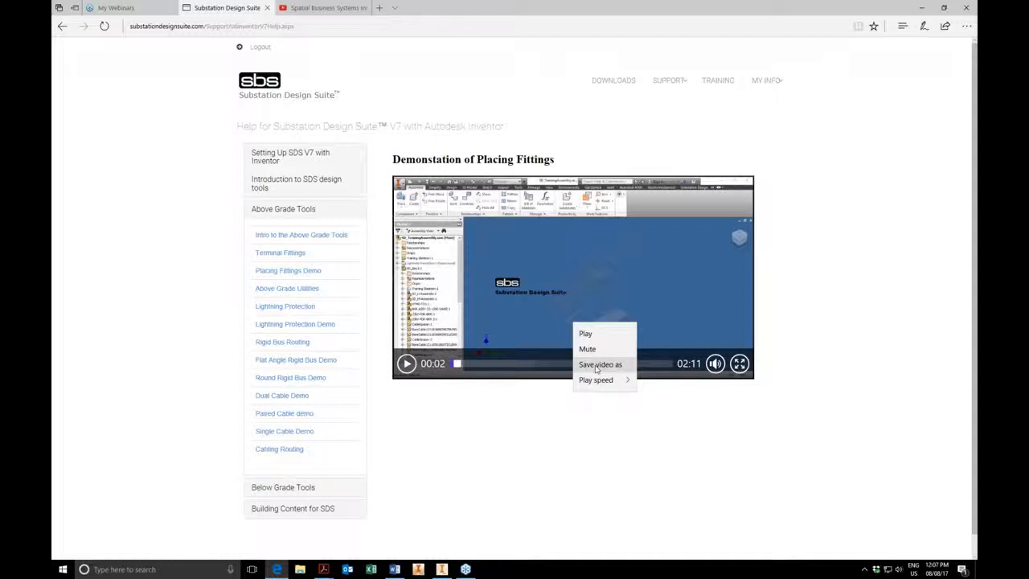
click(153, 334)
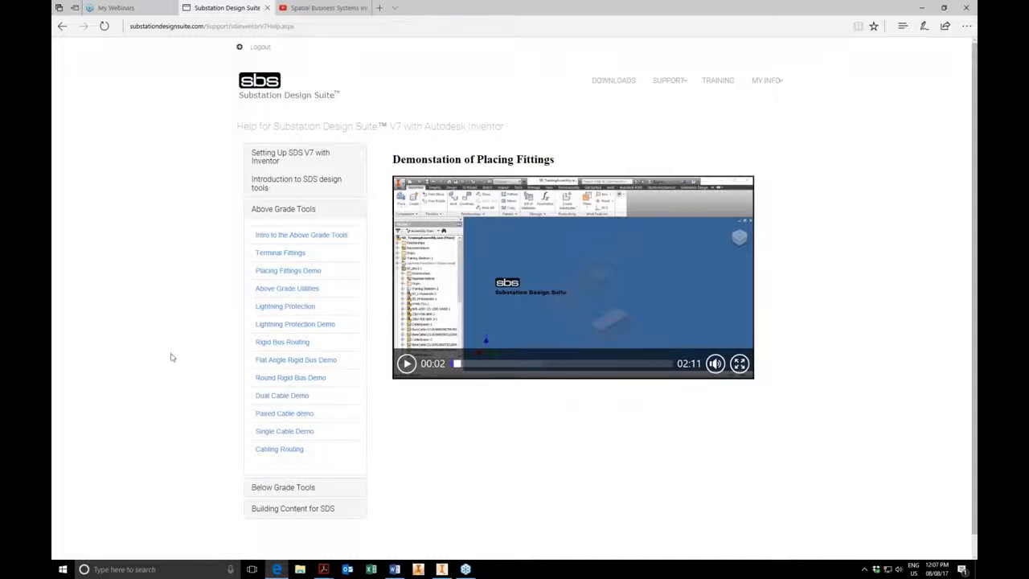
Step: Open the Building Content for SDS help document
click(281, 511)
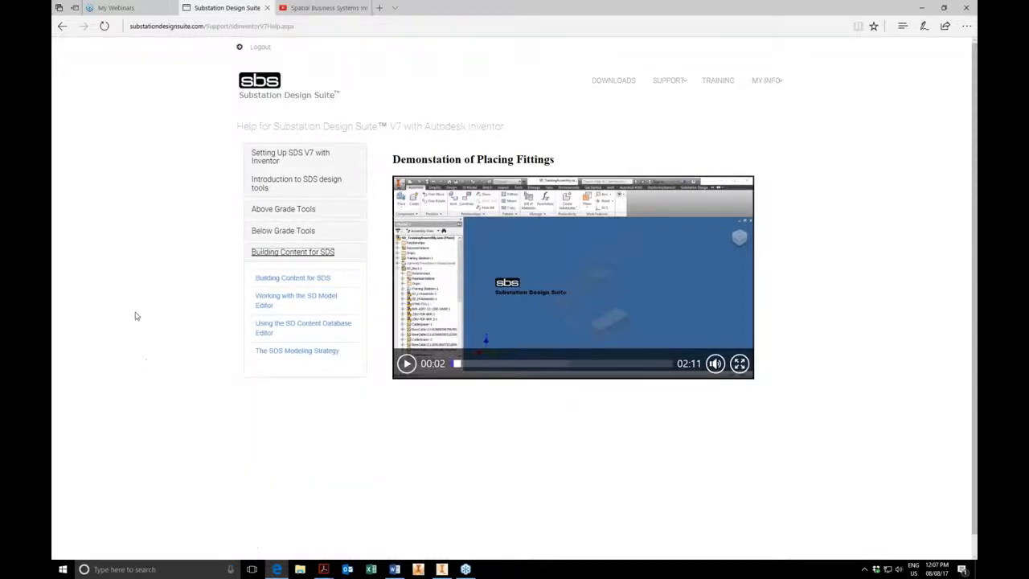
click(288, 278)
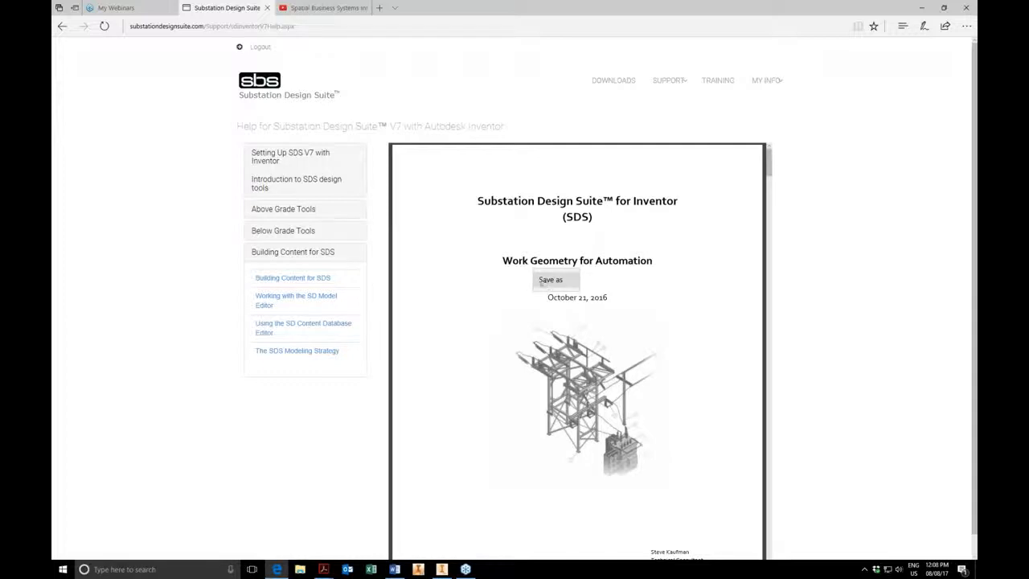
Step: Review the software downloads page for the Inventor and AutoCAD Electrical installers, Inventor templates and sample projects
click(605, 84)
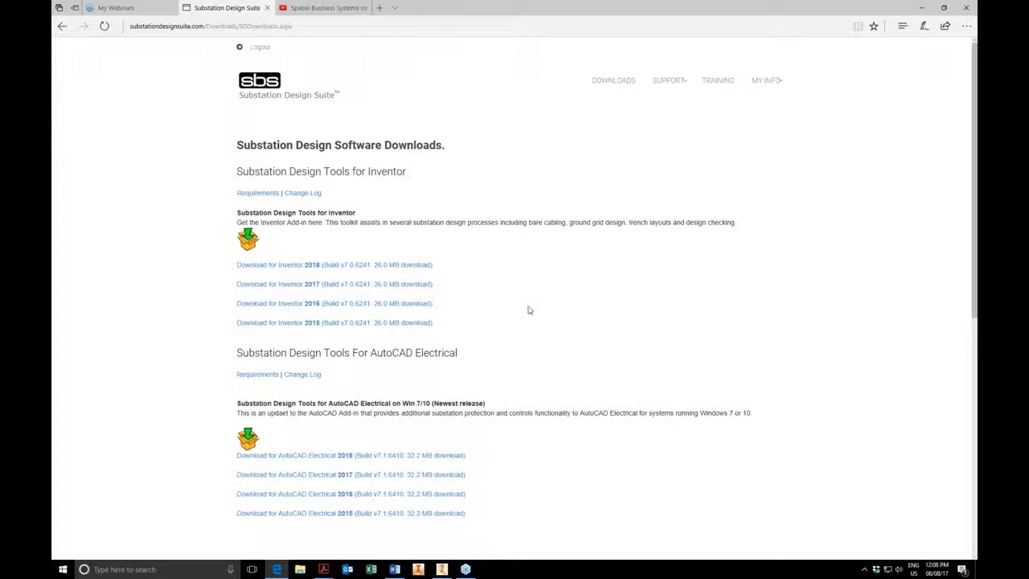
scroll(526, 308, down, 4)
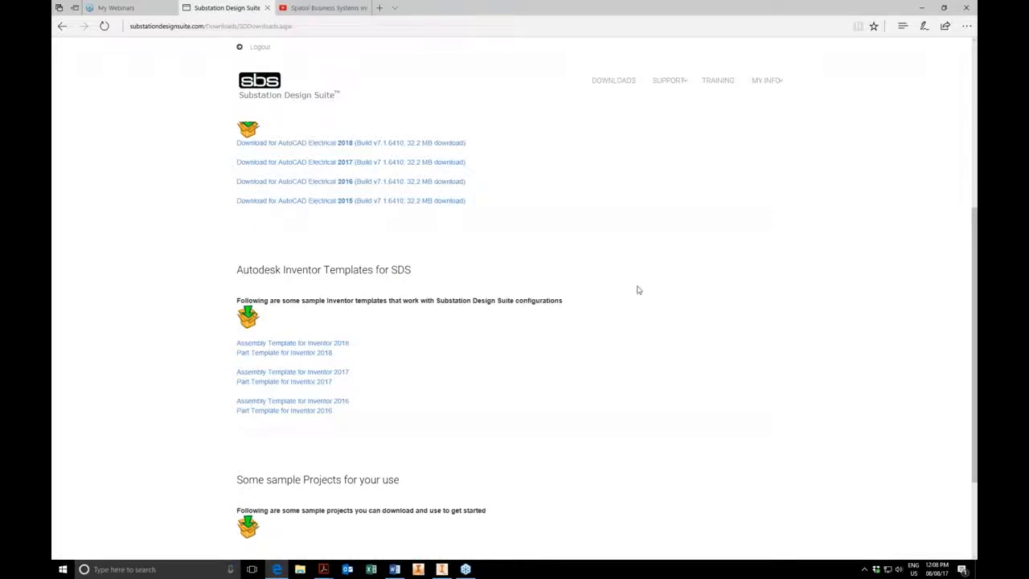
scroll(638, 289, up, 4)
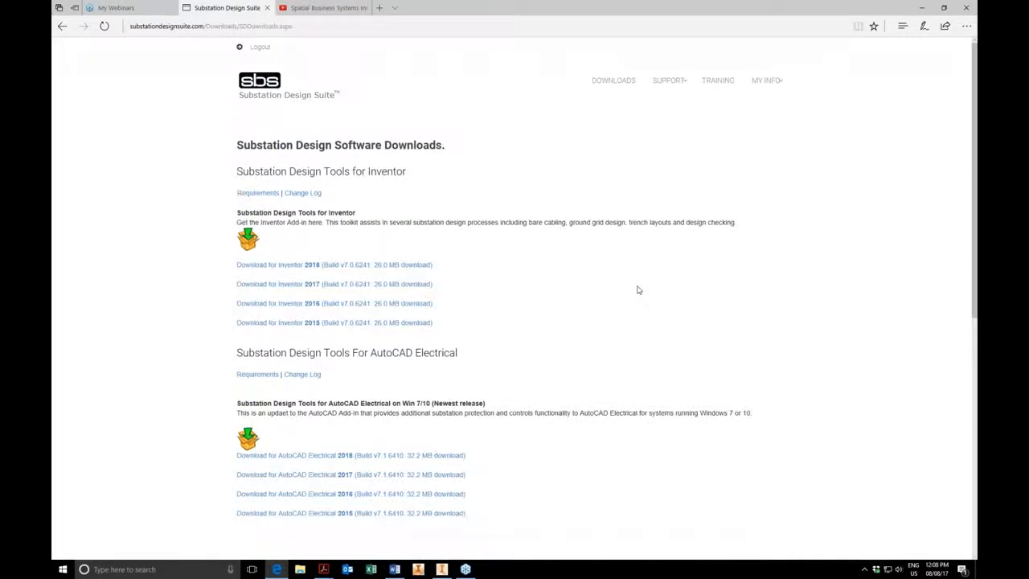
Step: Switch to Autodesk Inventor and inspect the Substation Design Suite add-in's load behavior in the Add-In Manager without changing it
click(944, 9)
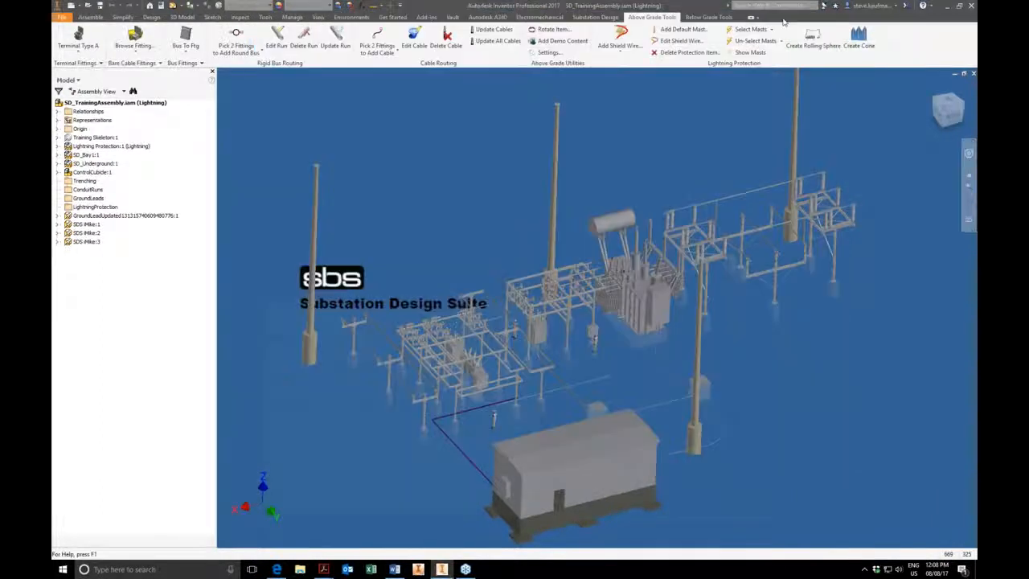
click(777, 18)
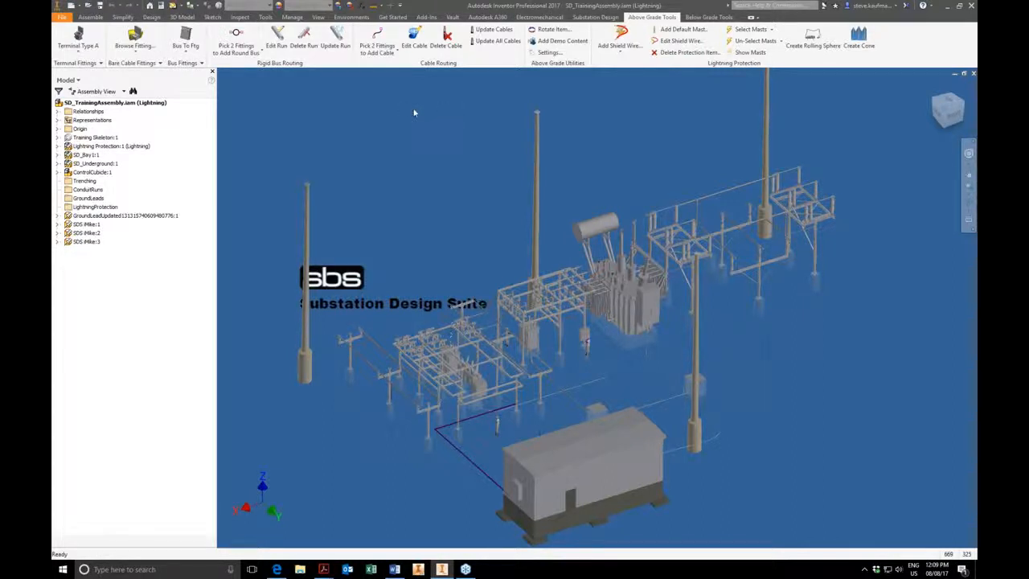
click(265, 17)
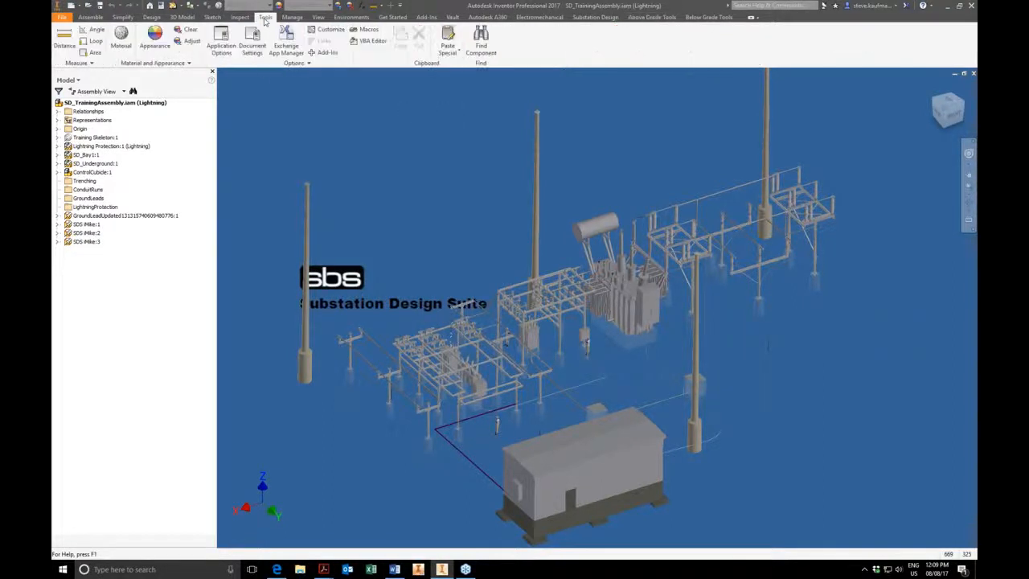
click(313, 52)
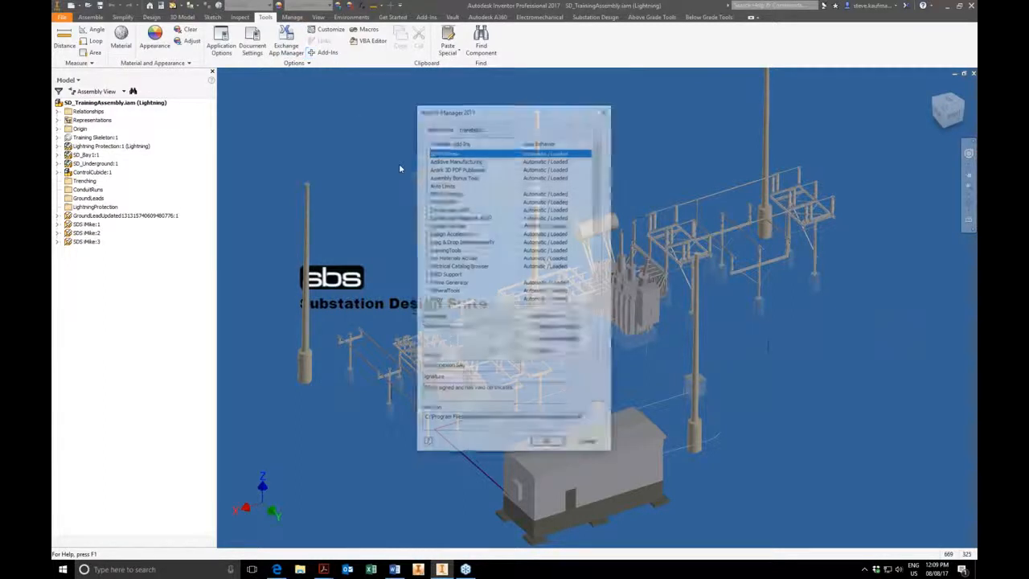
scroll(599, 178, down, 5)
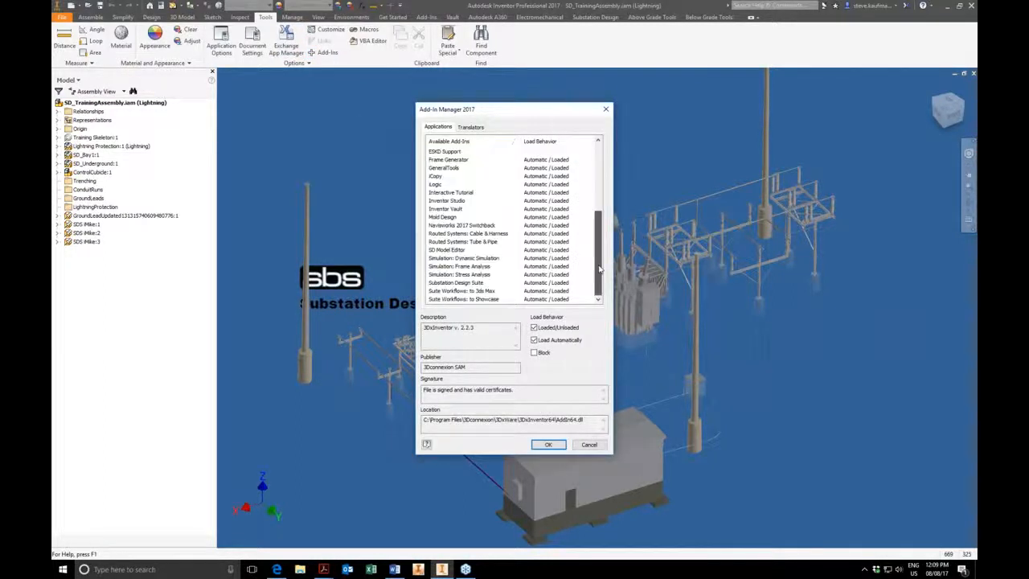
click(479, 283)
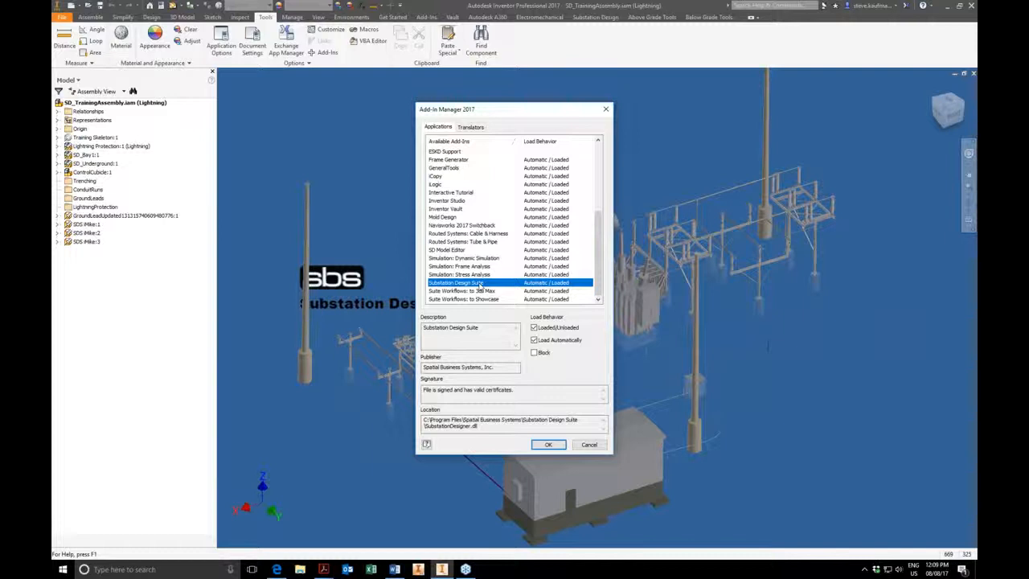
click(595, 446)
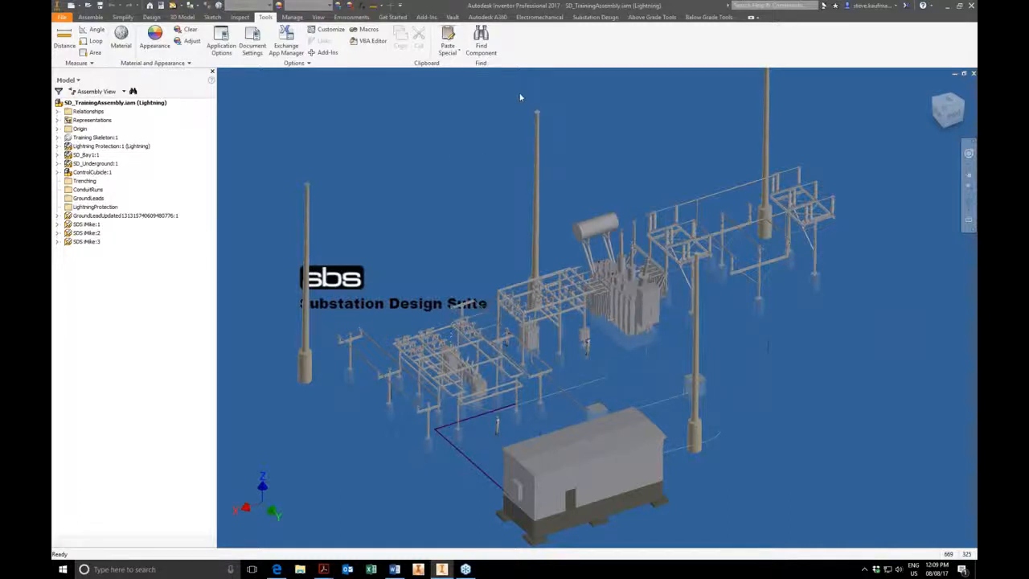
Step: Look through the Substation Design, Above Grade and Below Grade tool sets, including the SEFCOR ATP-D bare cable fitting variants
click(580, 20)
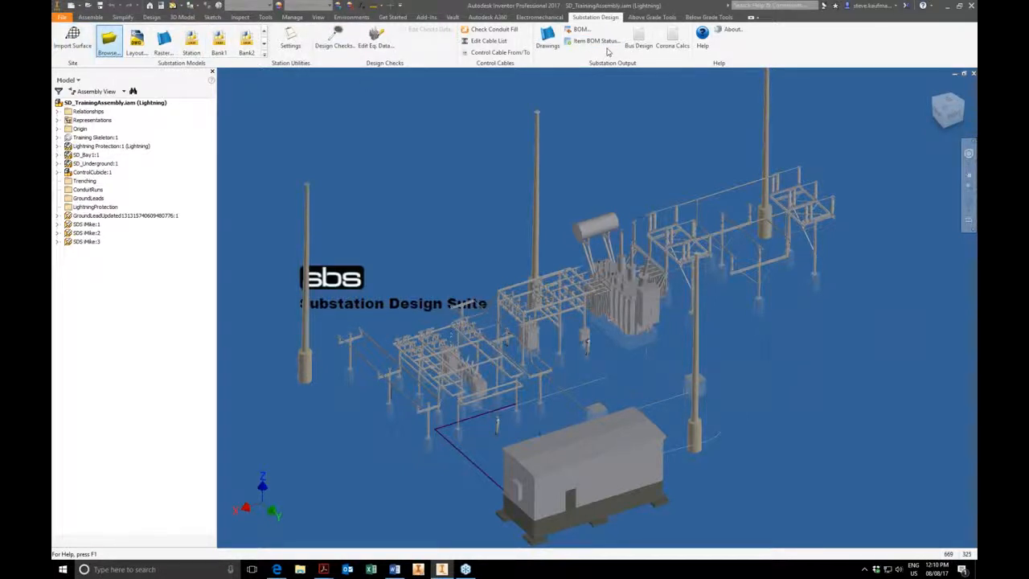
click(647, 17)
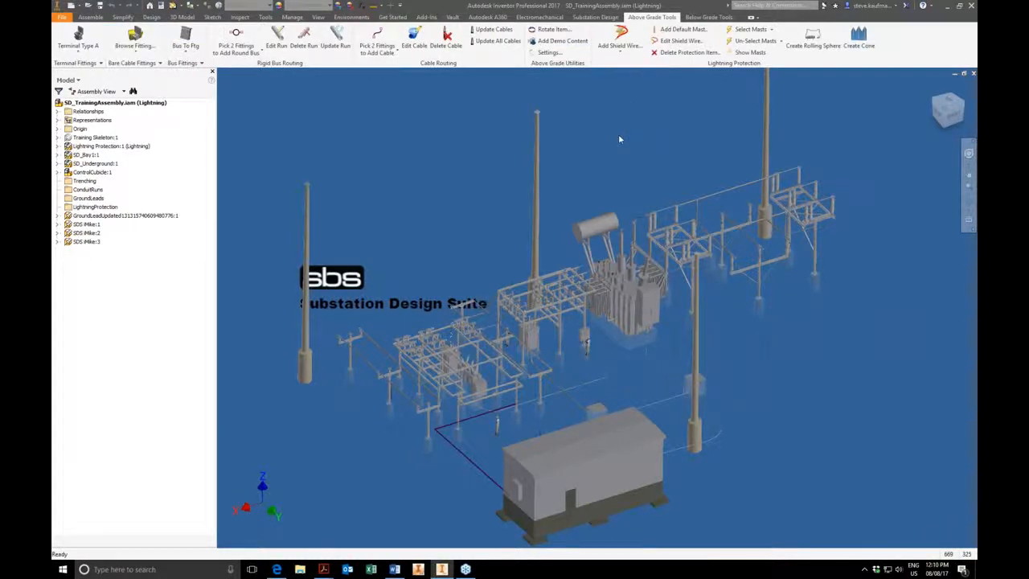
click(148, 67)
click(207, 99)
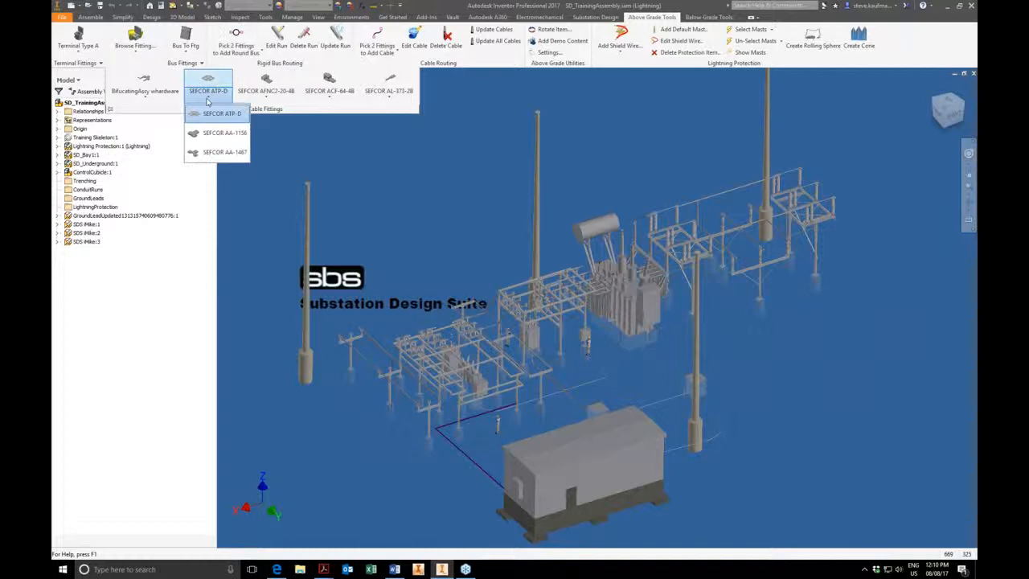
click(455, 151)
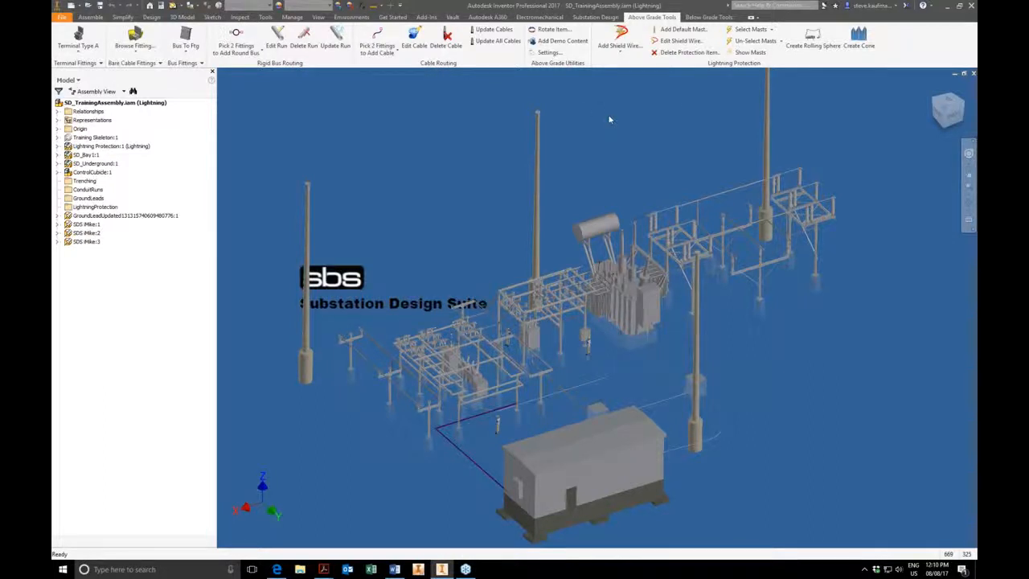
click(696, 18)
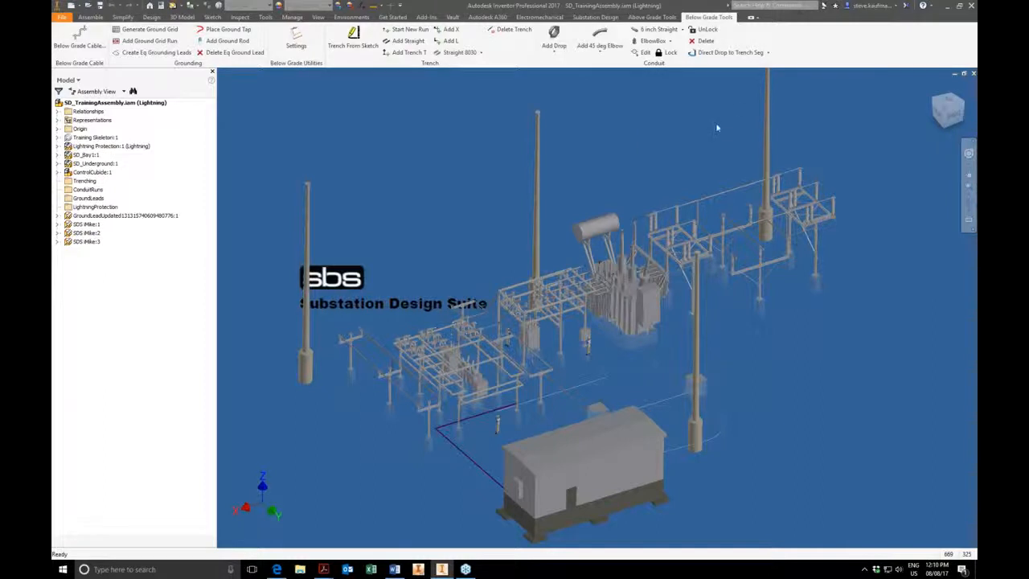
Step: Open the Substation Designer Content Editor from the desktop and display the BOM data for the Bare Cable component type
click(947, 6)
double_click(143, 121)
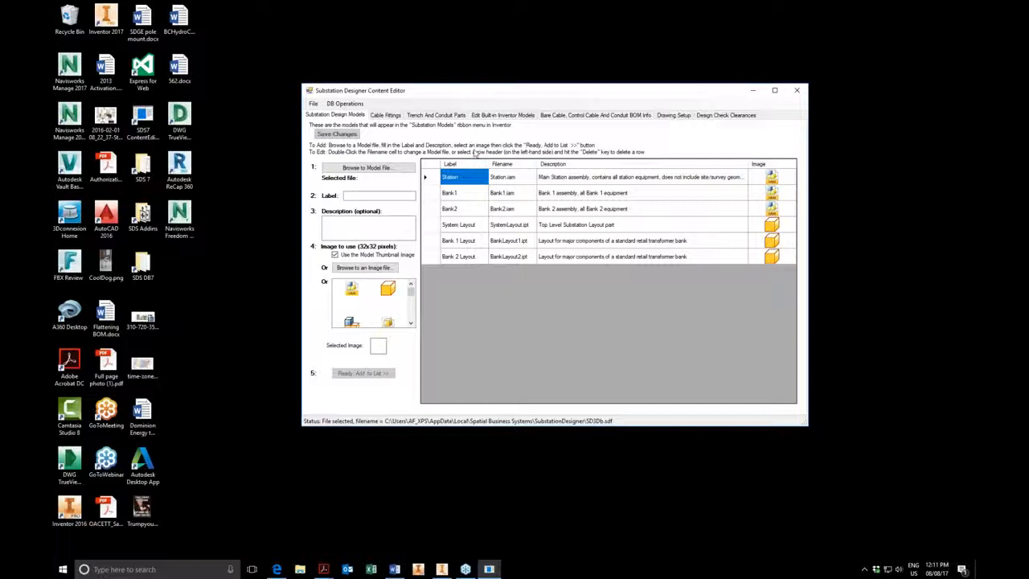
click(552, 116)
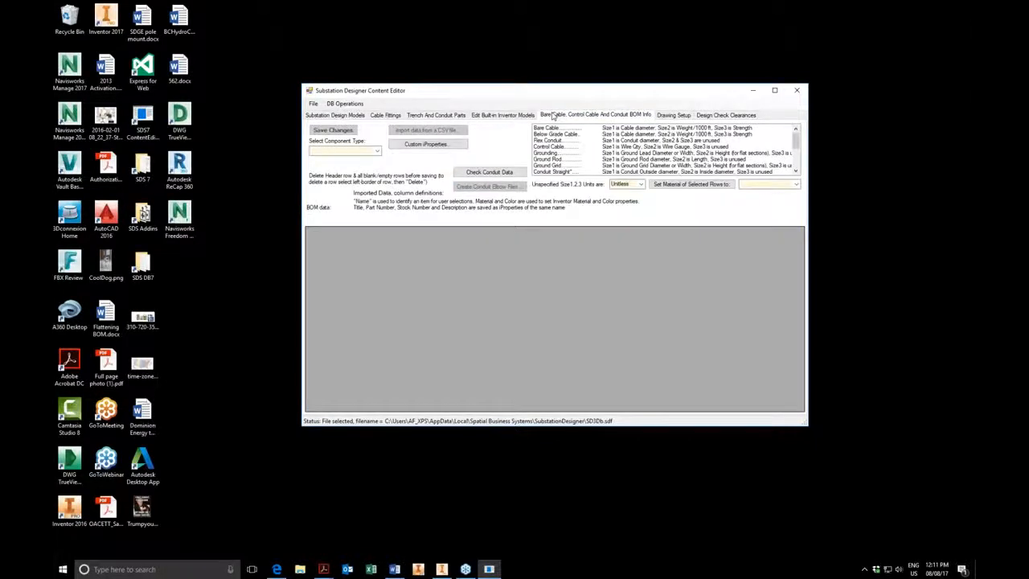
click(377, 150)
click(369, 160)
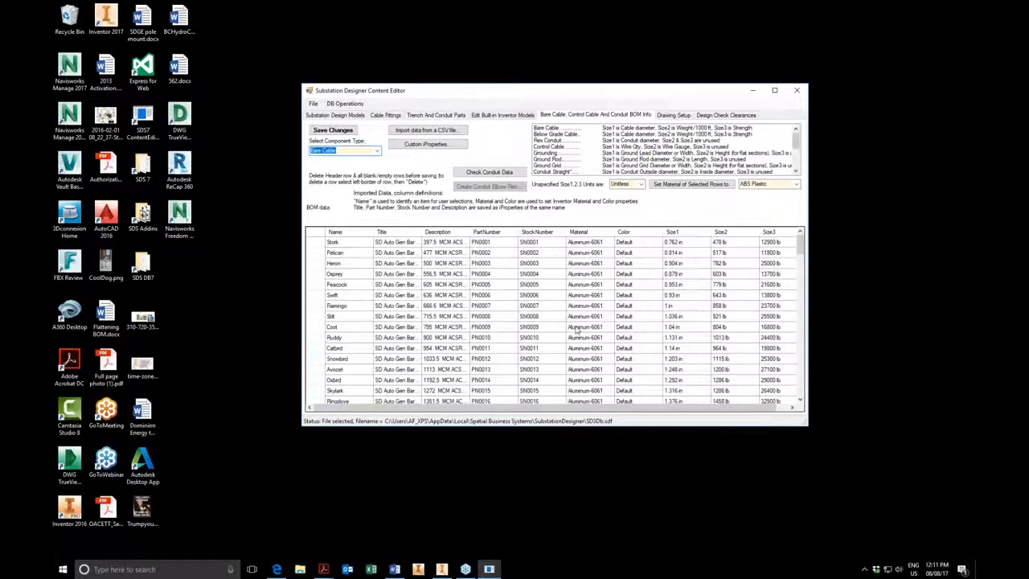
Step: Switch back to the SD_TrainingAssembly model in Inventor
click(442, 569)
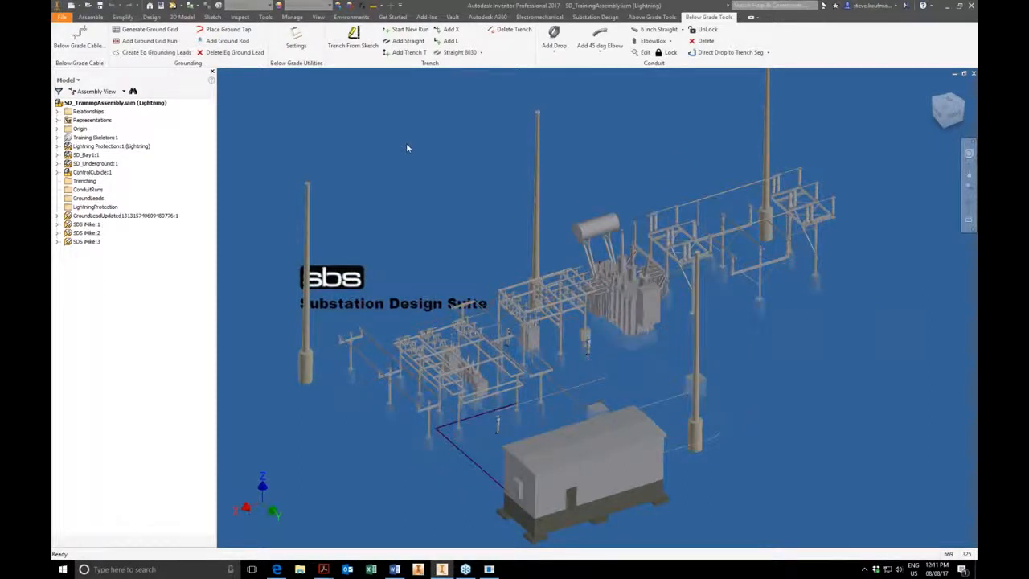
scroll(407, 147, down, 1)
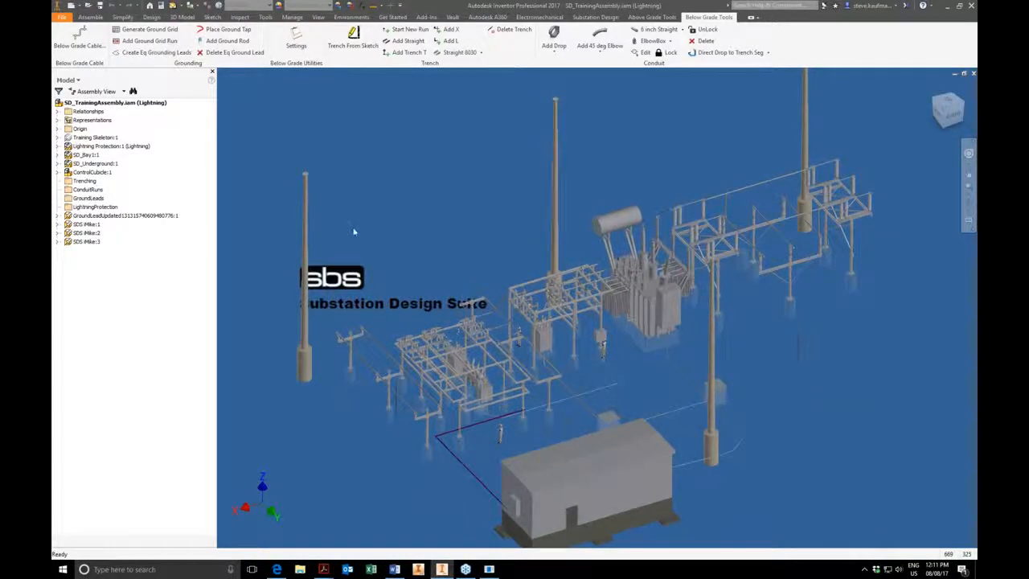
Step: Switch to the web browser and open the SDS V6 and older help documents for Inventor
click(277, 569)
click(697, 91)
click(710, 154)
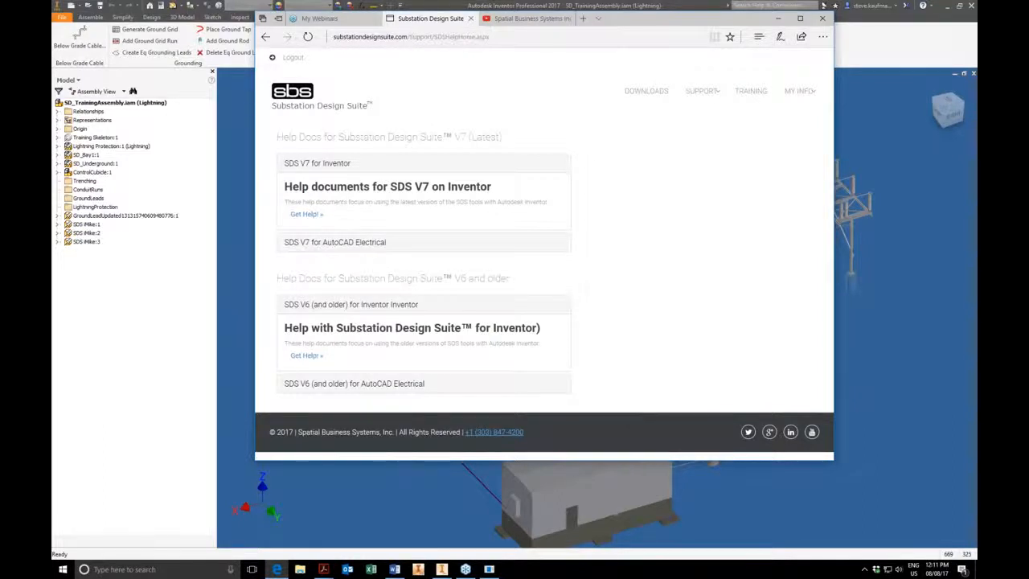
click(312, 356)
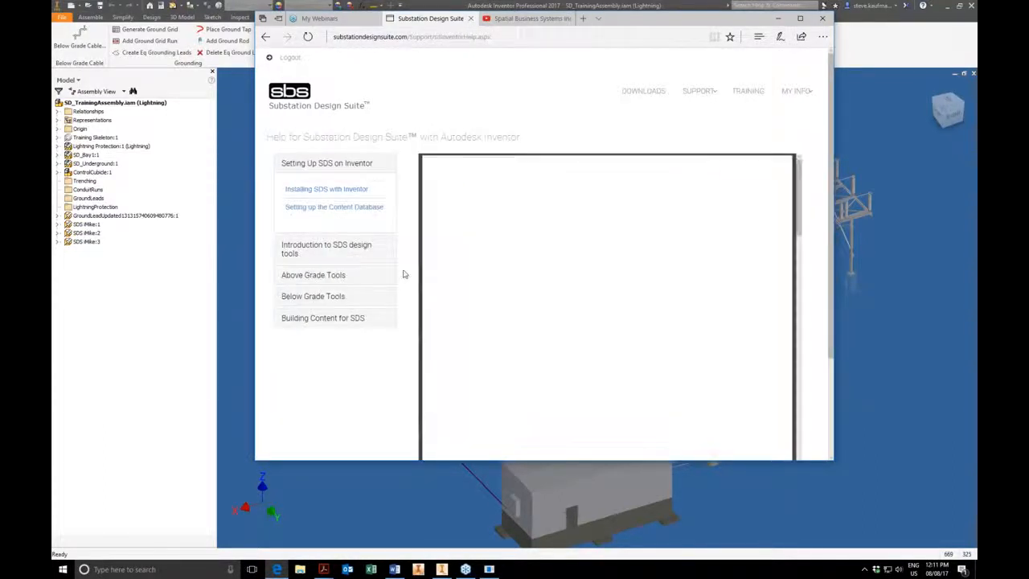
Step: Open the SDS V7 for Inventor help and view the SDS Modeling Strategy document under Building Content for SDS
mouse_move(701, 95)
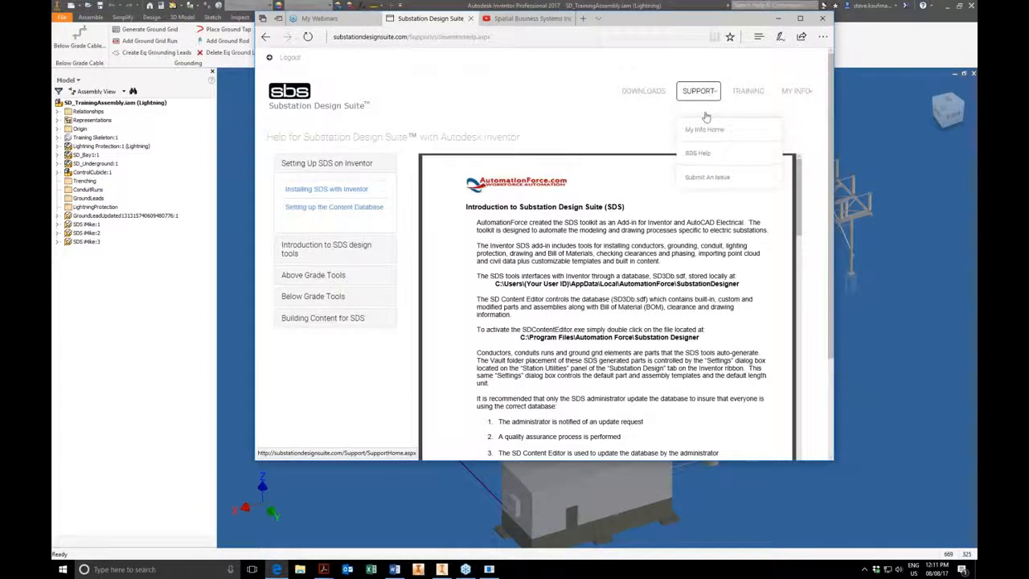
click(698, 153)
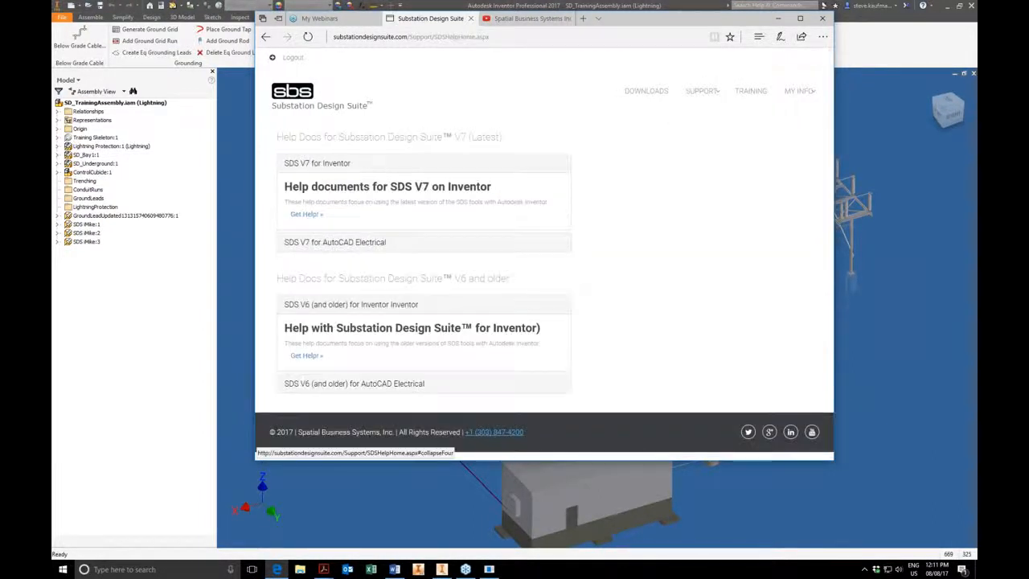
click(311, 214)
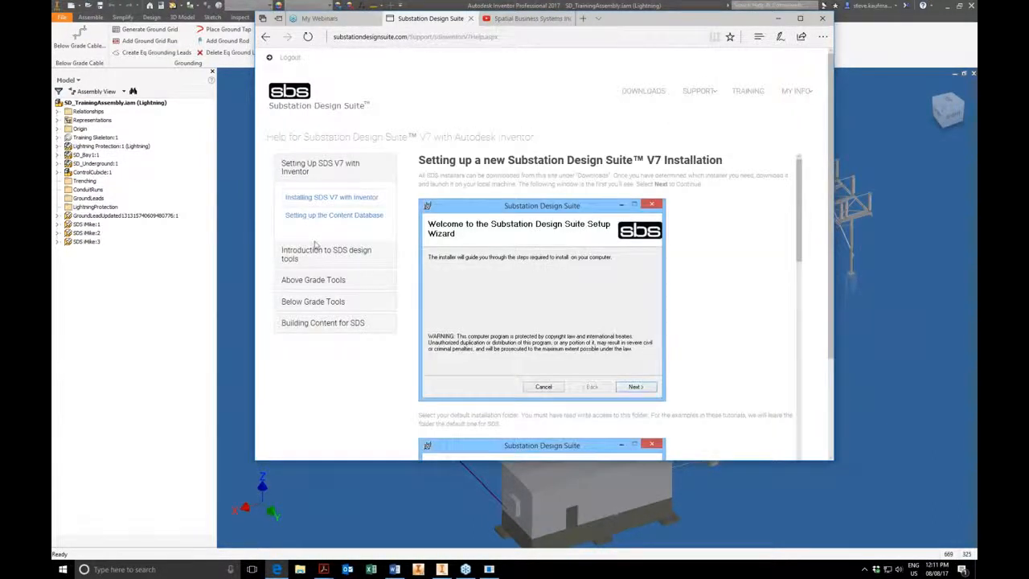
click(314, 324)
click(318, 363)
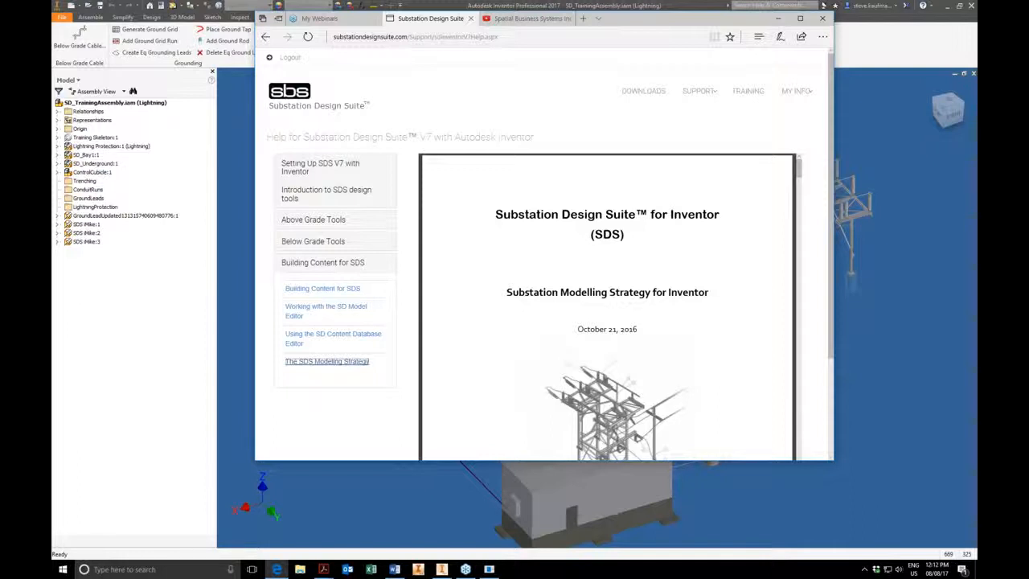
scroll(607, 306, down, 1)
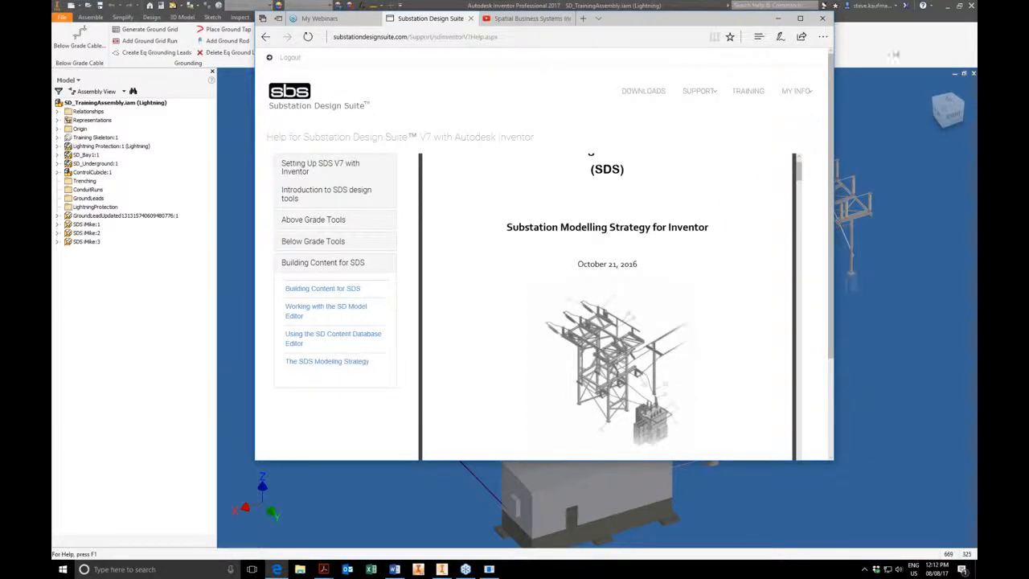
Step: Return to Inventor and highlight the Lightning Protection, SD_Bay1 and SD_Underground subassemblies, including the underground conduit, ground grid and trench
click(904, 33)
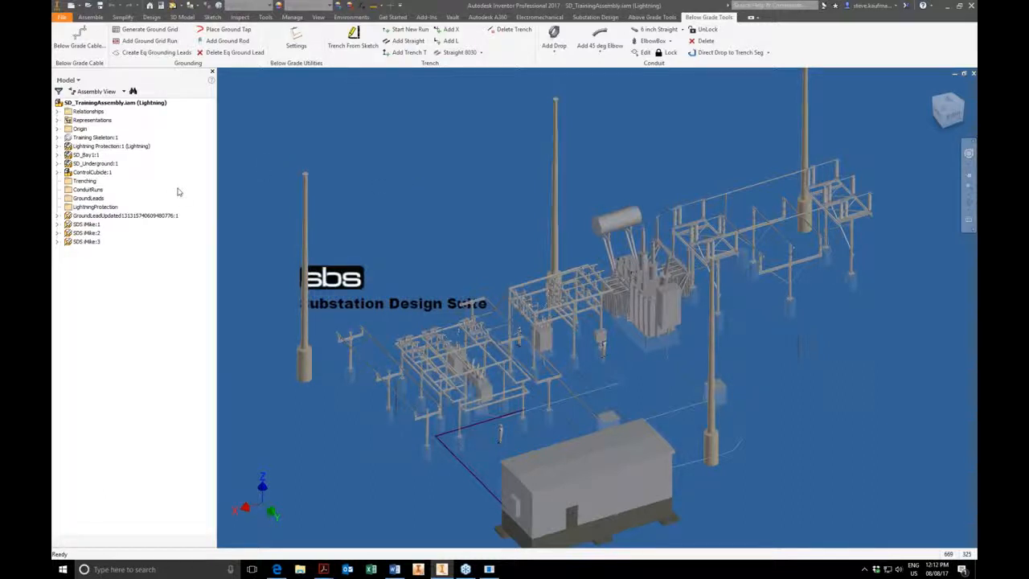
click(110, 147)
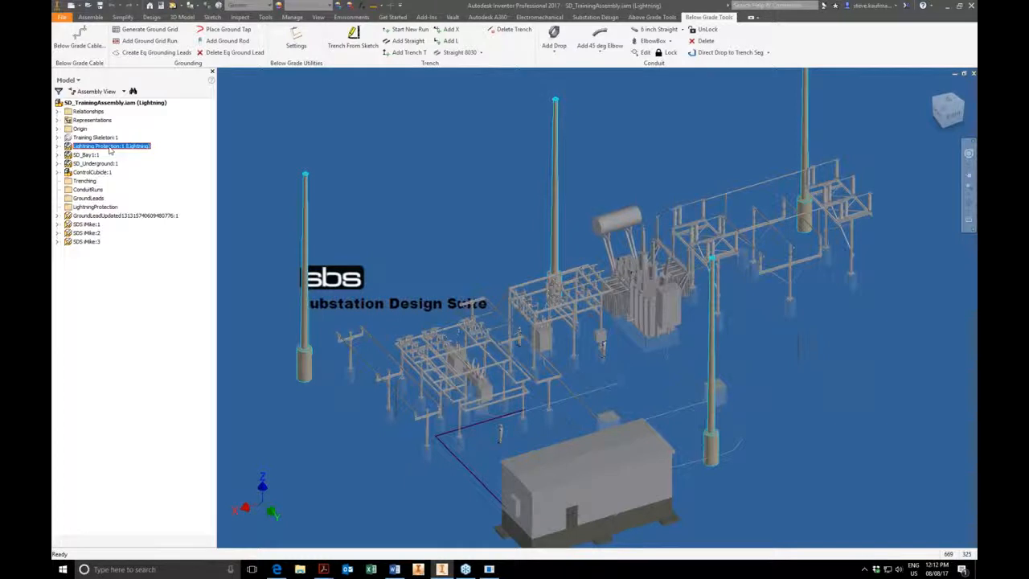
click(95, 155)
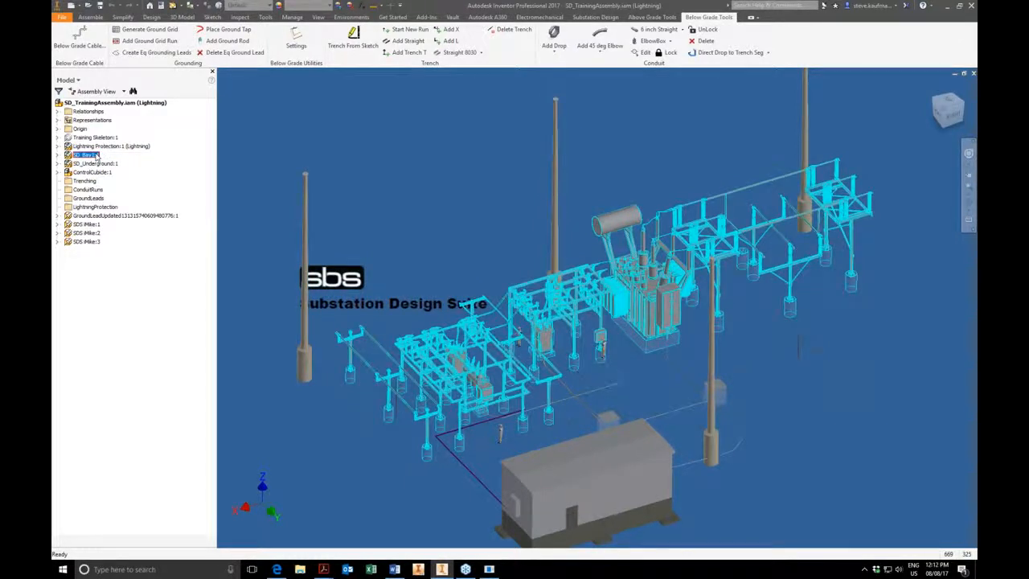
click(95, 163)
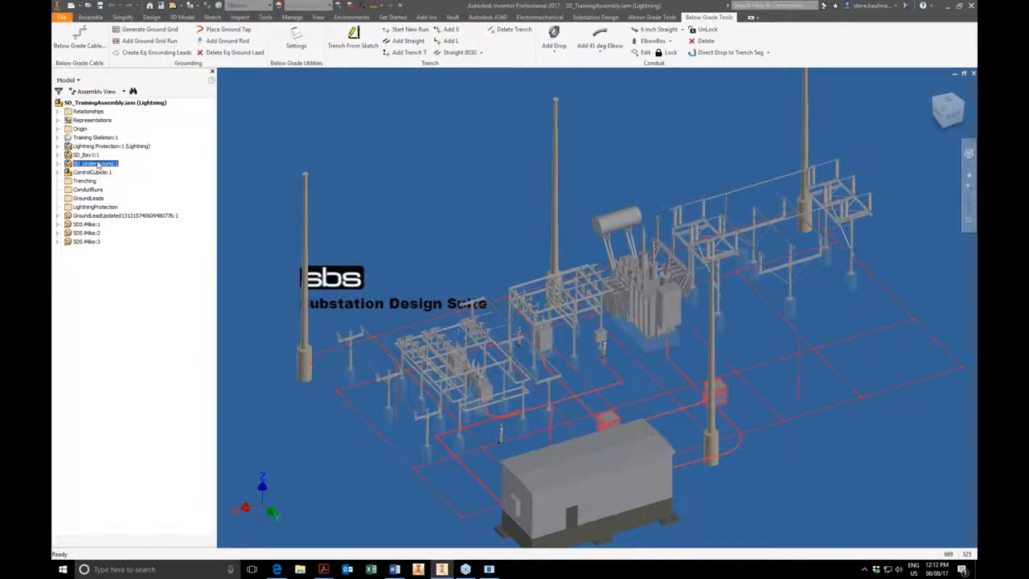
click(58, 164)
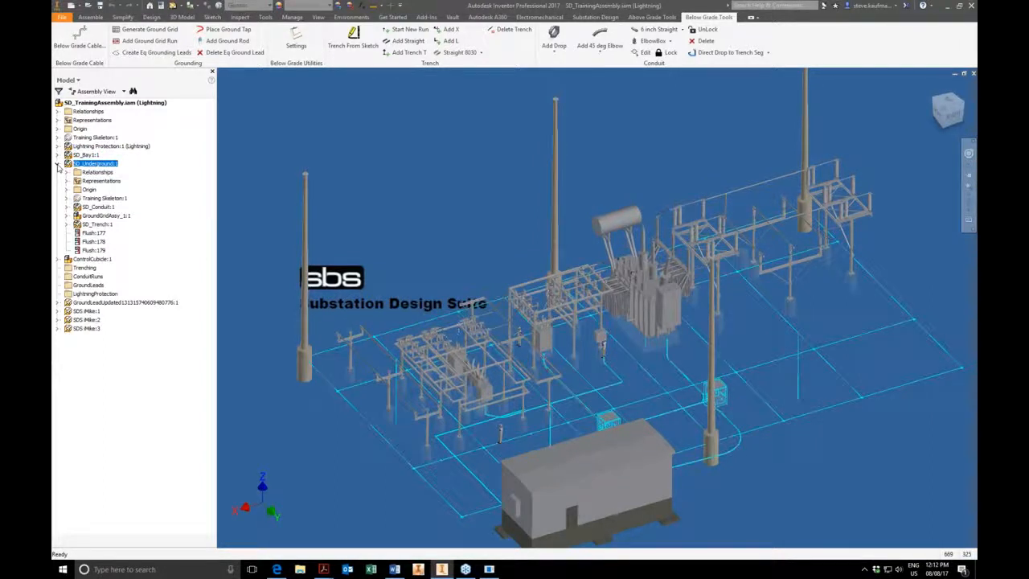
click(97, 207)
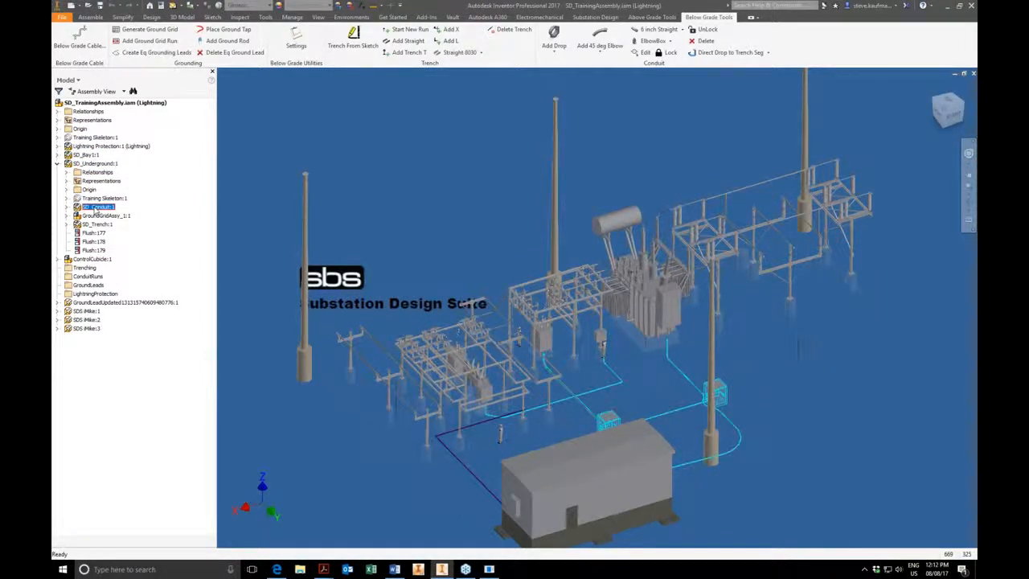
click(98, 216)
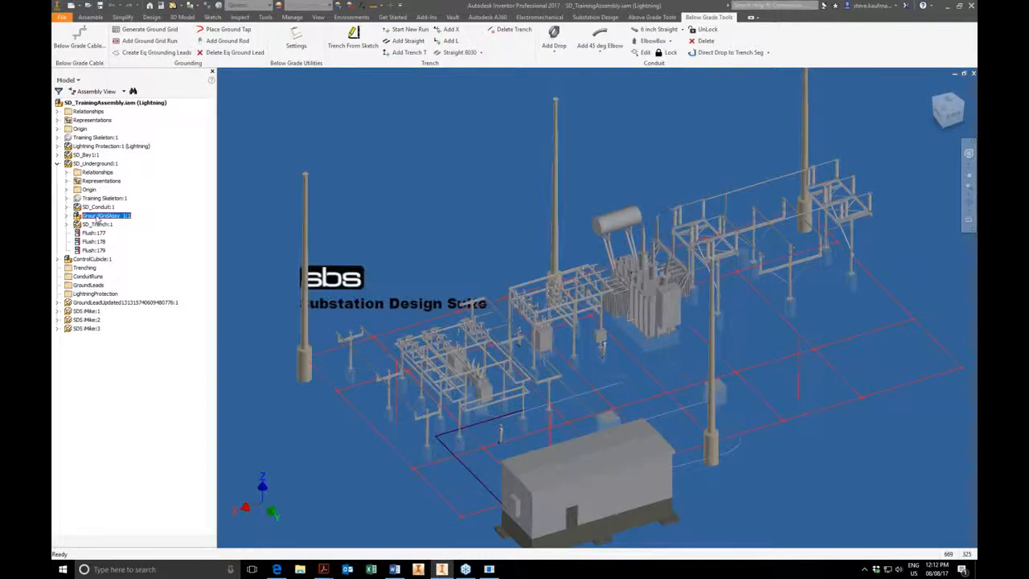
click(97, 224)
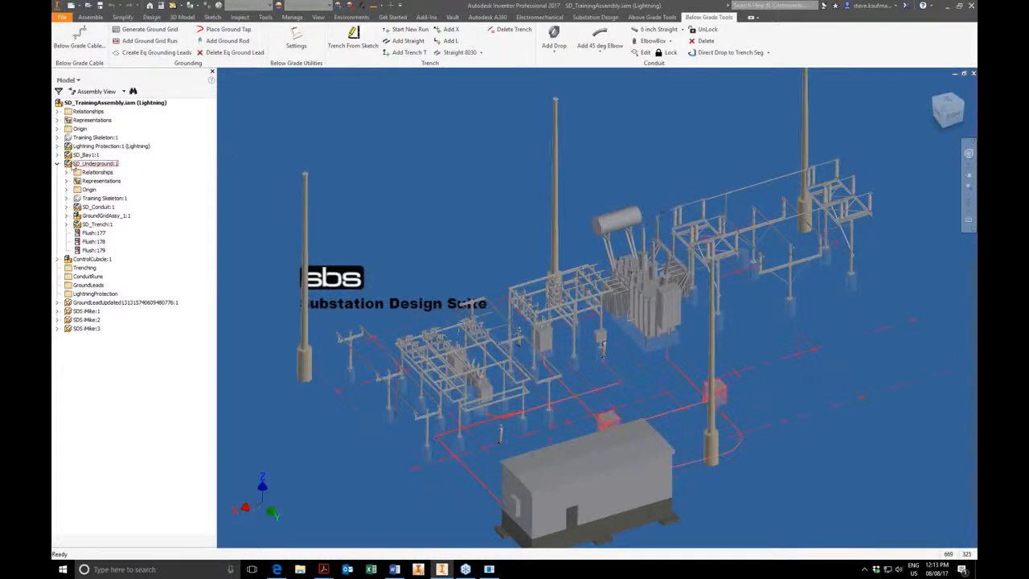
Step: Open the SD_Bay1 subassembly in its own window
click(60, 155)
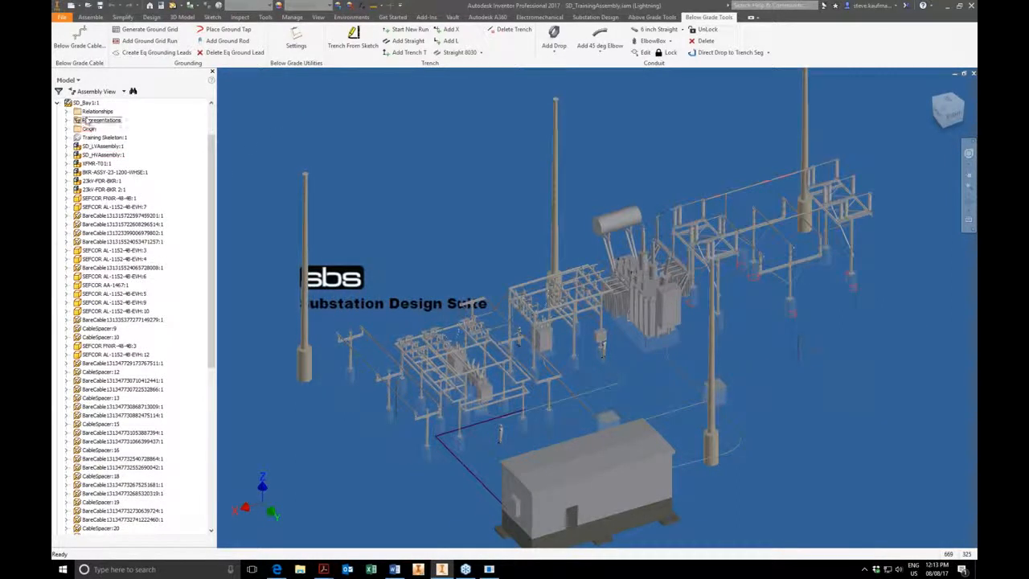
right_click(86, 106)
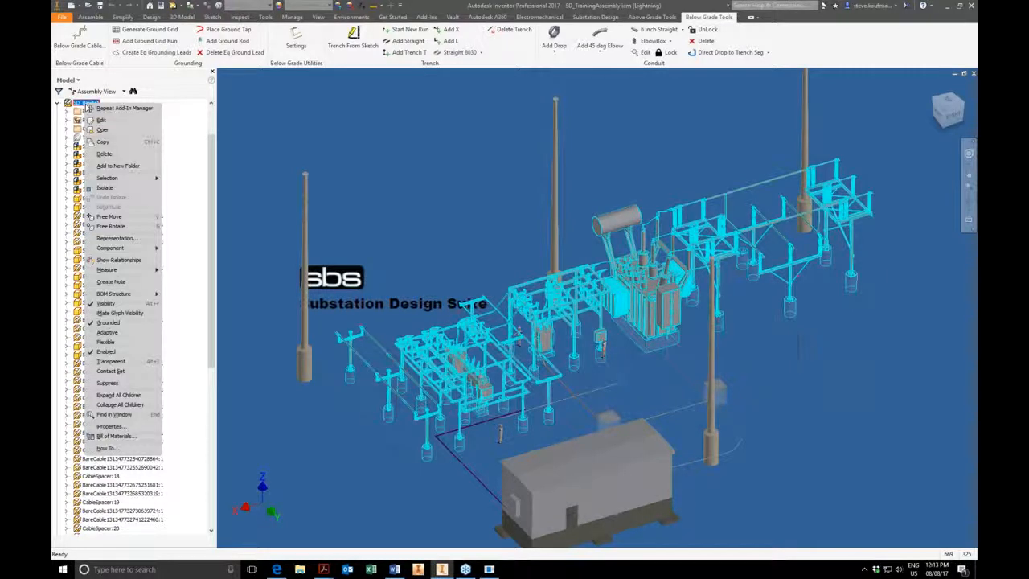
click(101, 120)
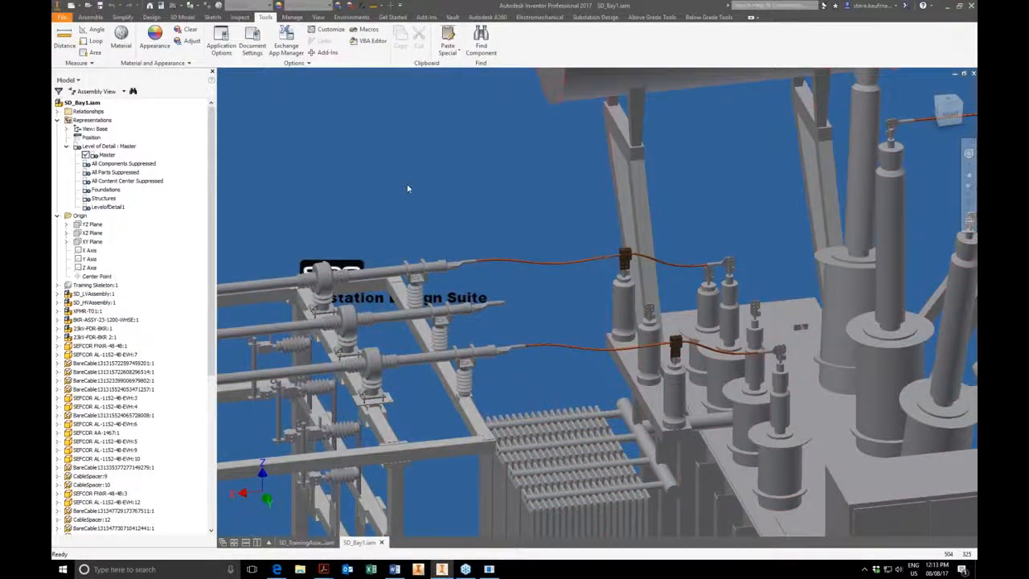
Step: Place the SEFCOR FNXR-48-4B.ipt bare cable fitting from the FITTINGS folder on the empty four-hole pad of the middle arrester
click(594, 17)
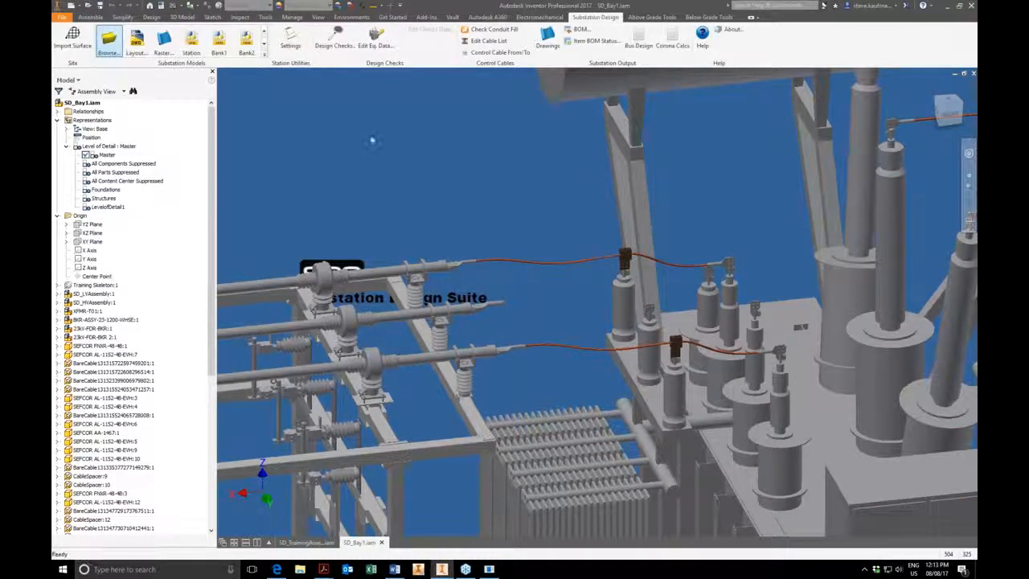
click(641, 17)
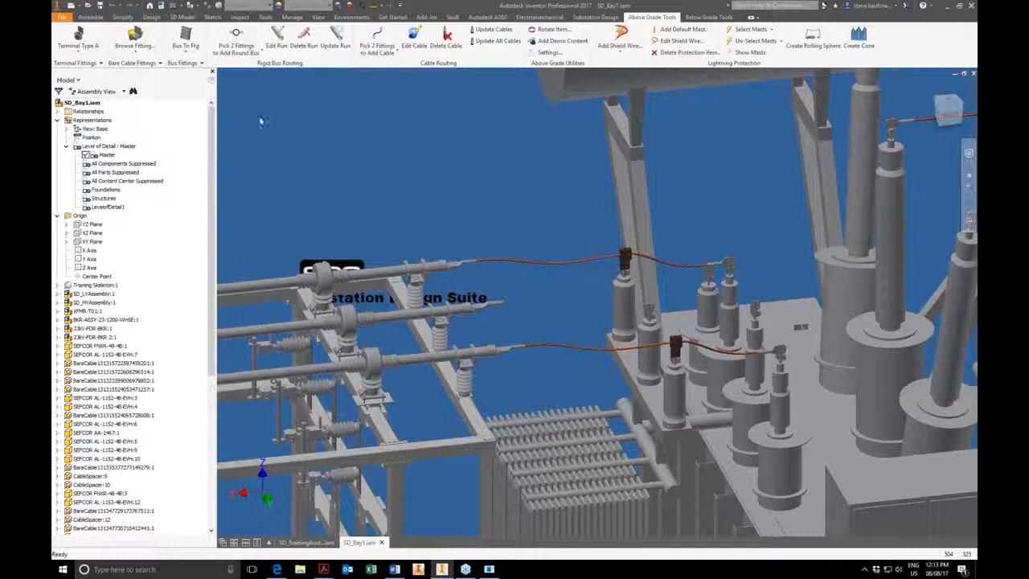
click(139, 54)
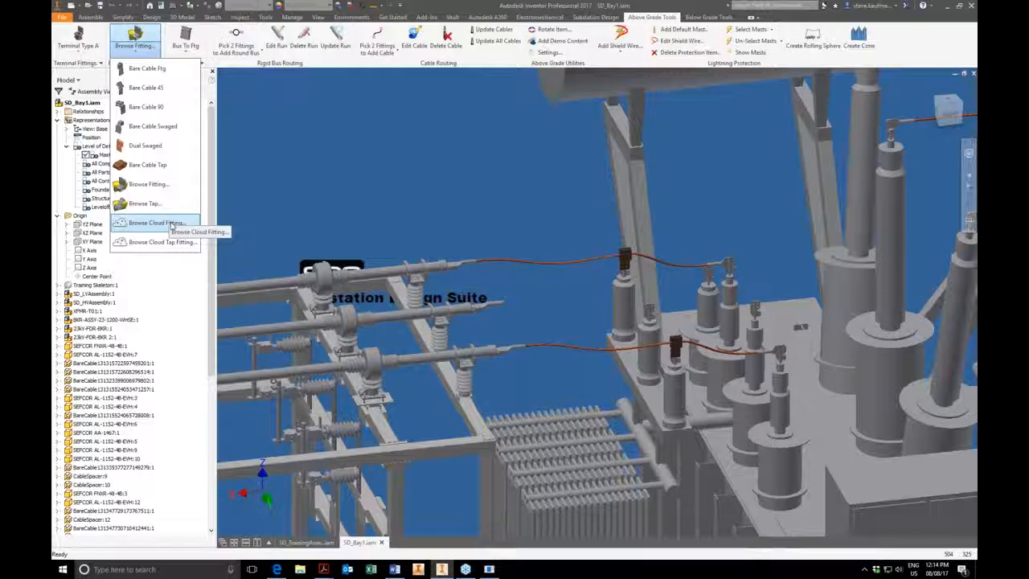
click(151, 184)
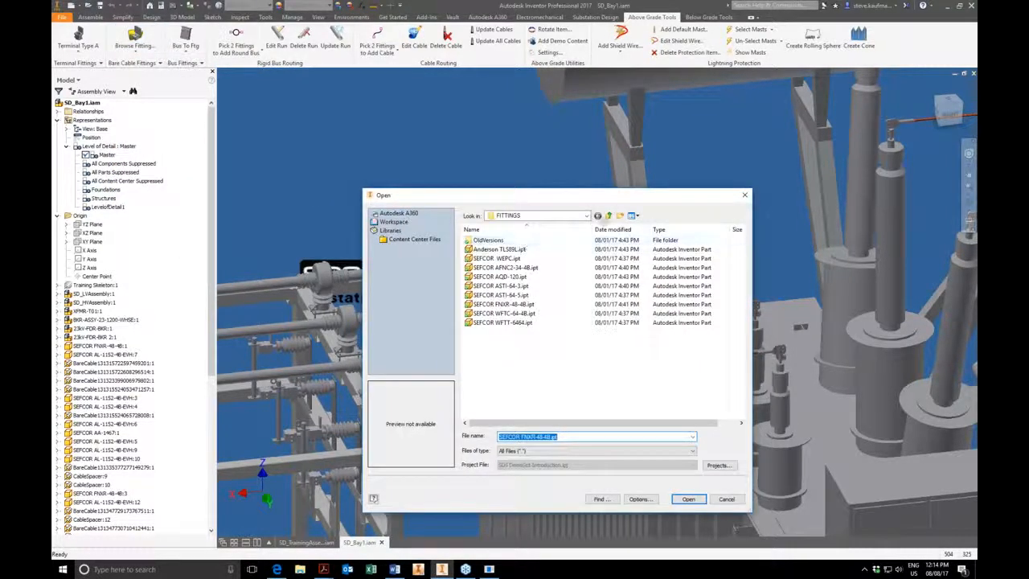
click(587, 215)
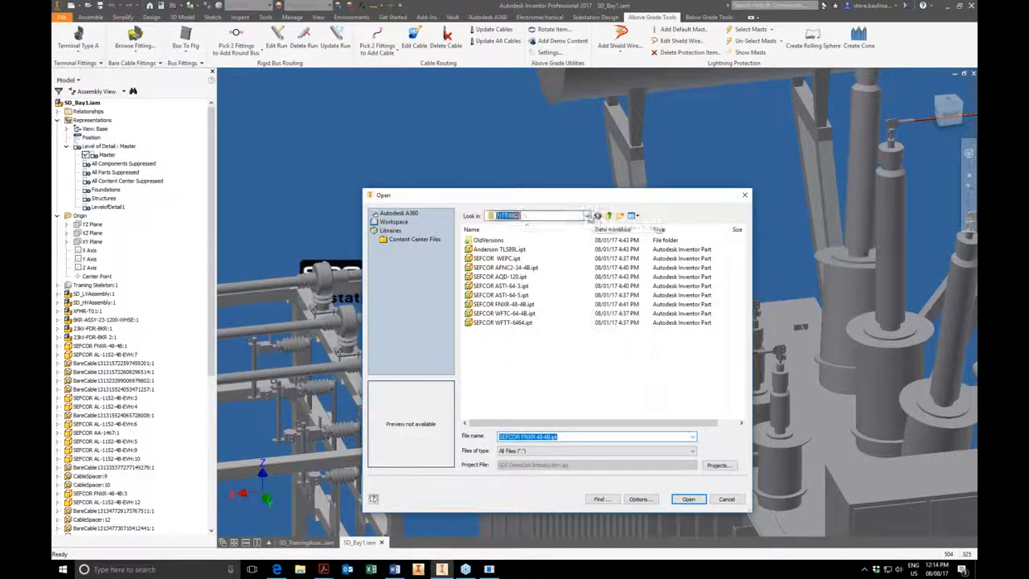
click(588, 215)
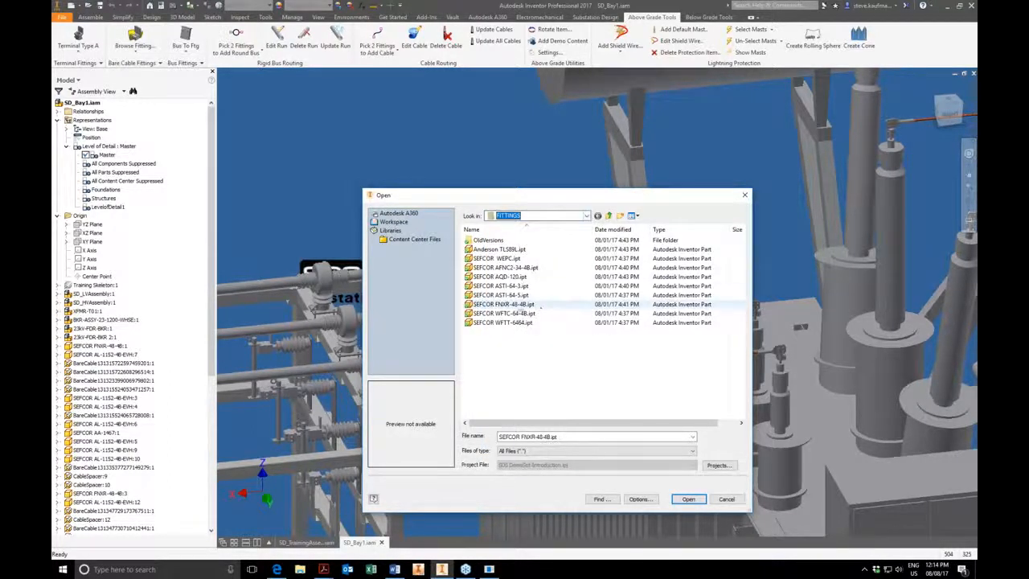
click(521, 305)
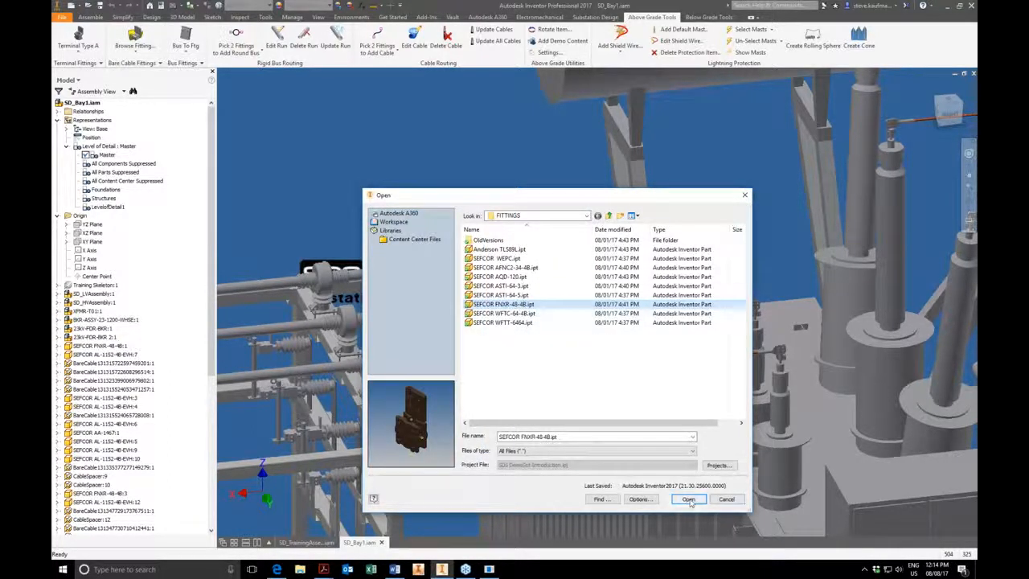
click(688, 499)
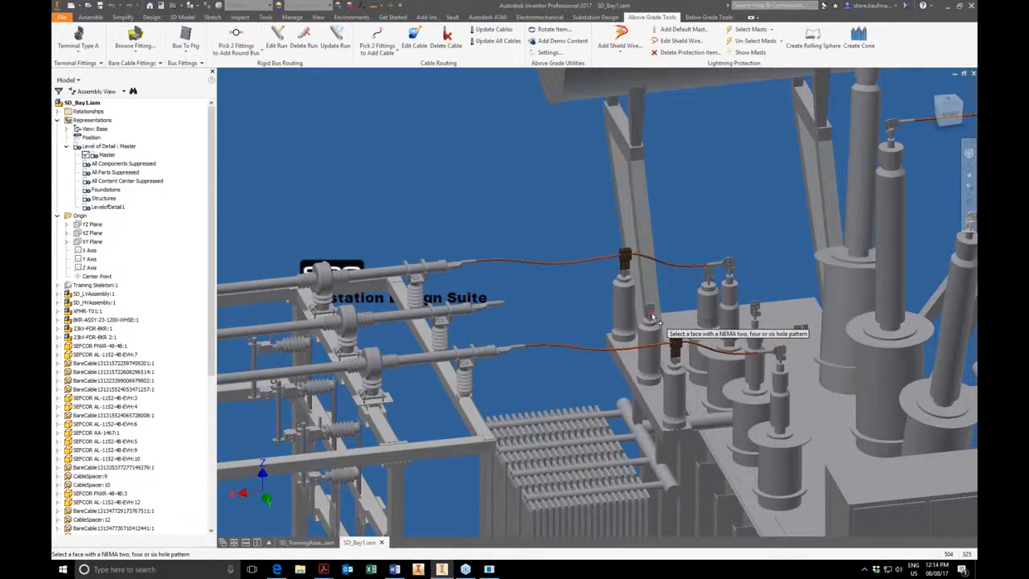
scroll(659, 324, up, 3)
scroll(654, 320, up, 2)
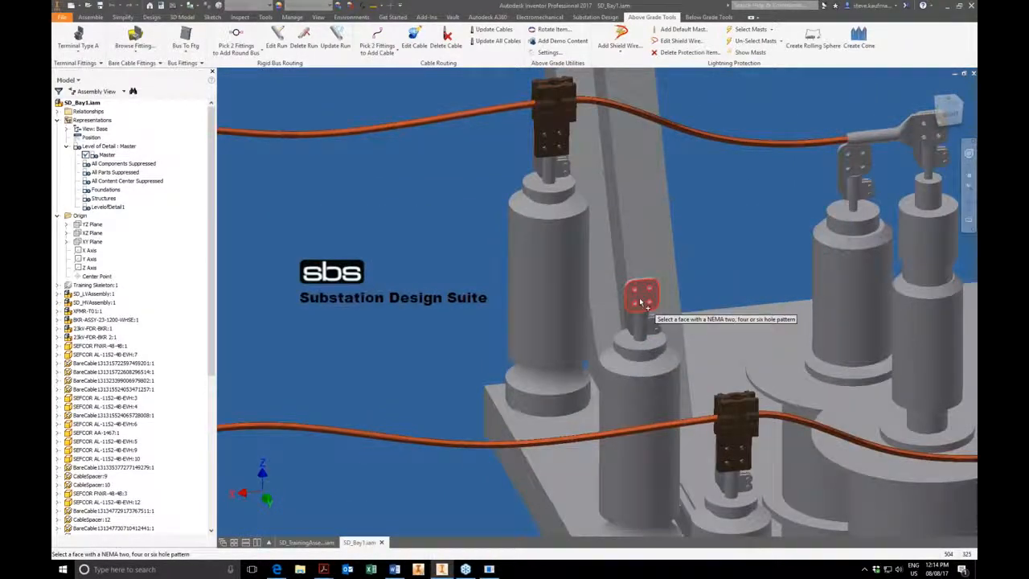
click(640, 302)
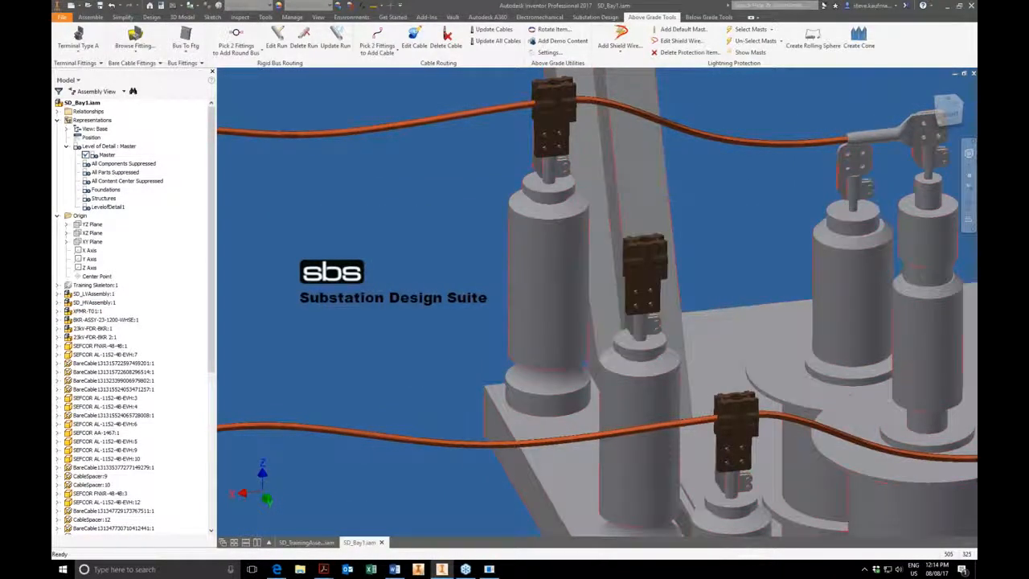
Step: Place a SEFCOR AL-1506-4B-EVH bare cable fitting on the empty four-hole pad of the middle transformer bushing
scroll(683, 382, down, 3)
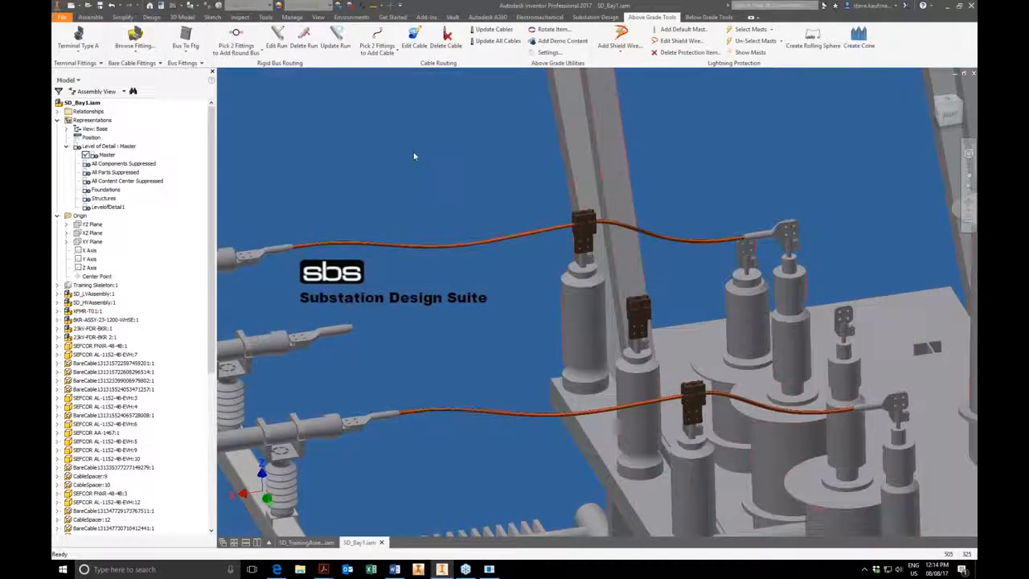
click(148, 64)
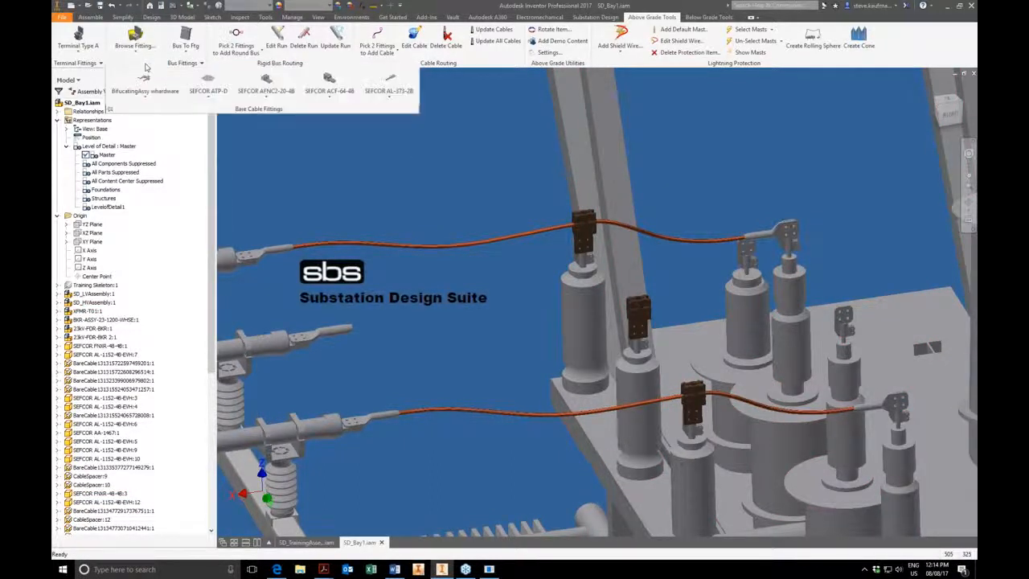
click(391, 96)
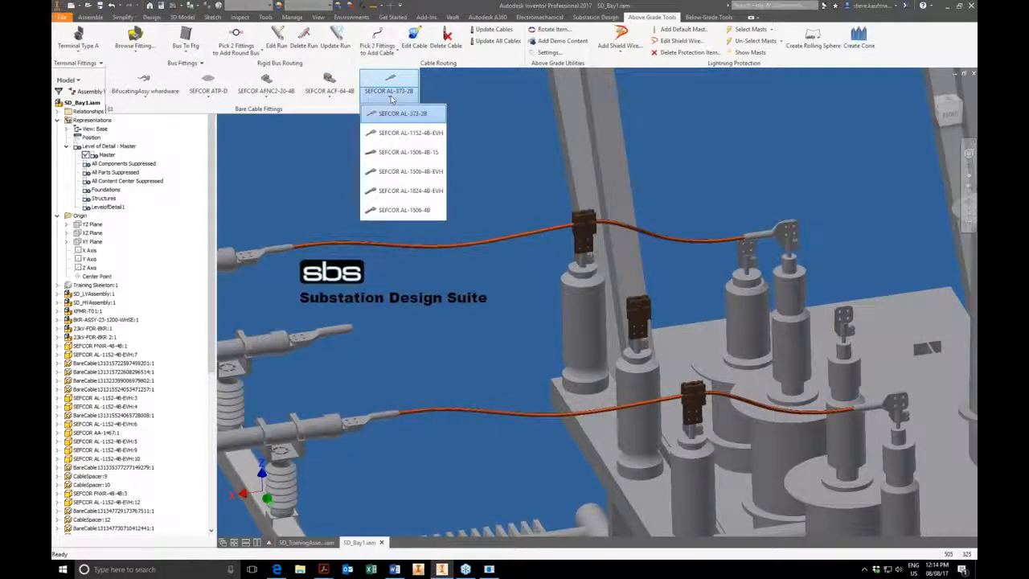
click(408, 174)
click(843, 316)
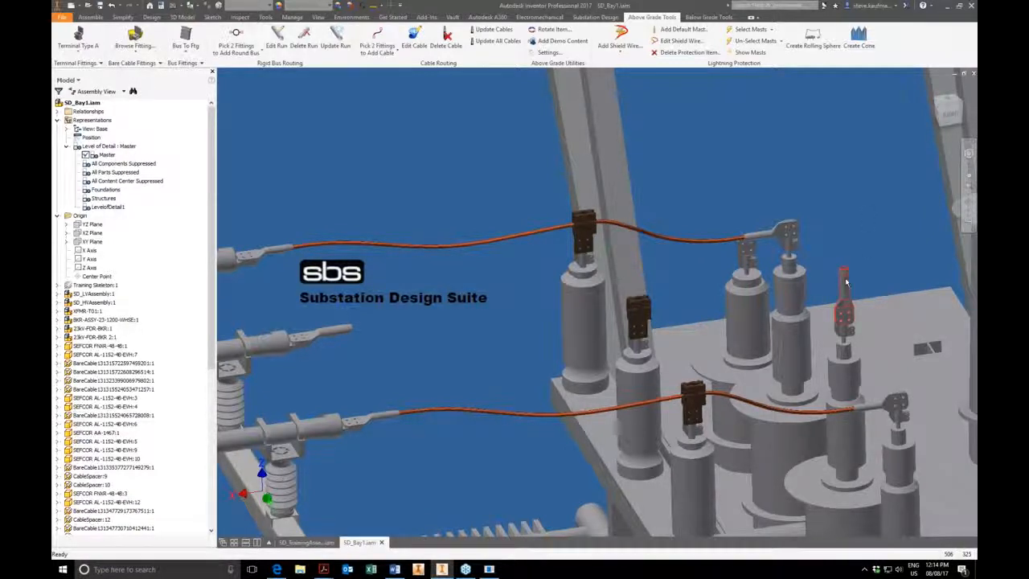
Step: Rotate the new bushing fitting so its cable end points horizontally toward the middle arrester
click(540, 30)
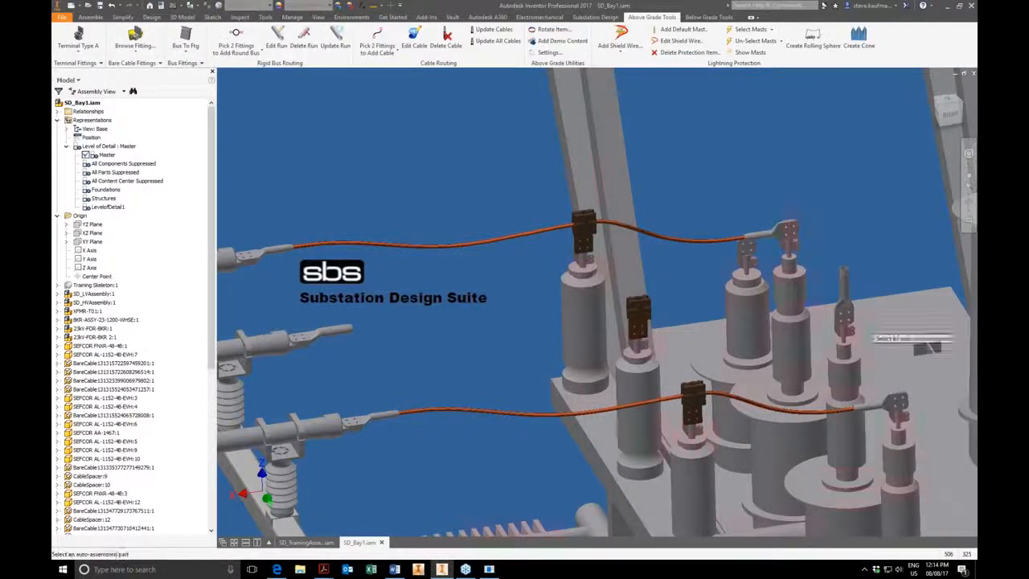
click(842, 315)
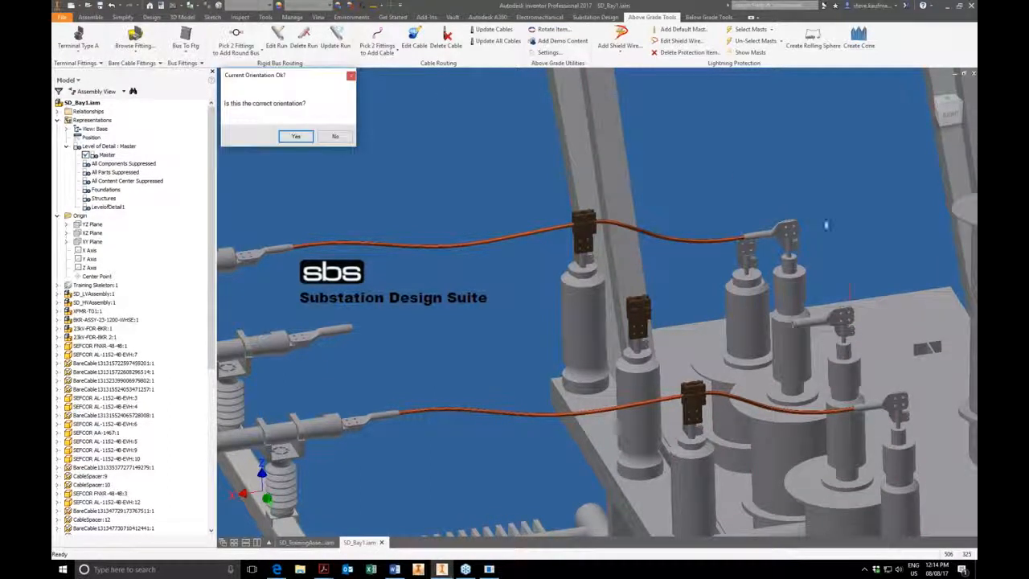
click(338, 136)
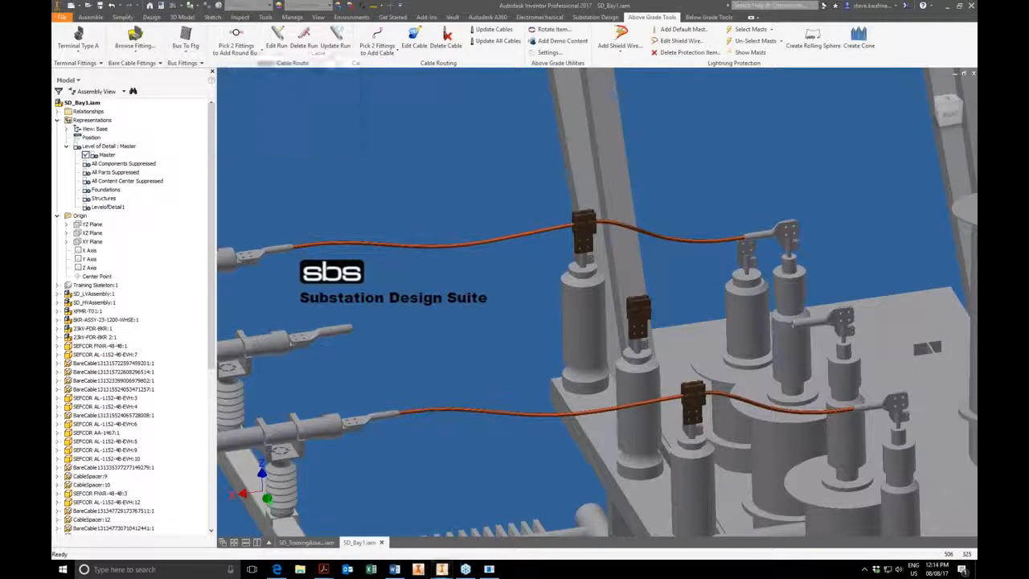
Step: Cycle the middle bushing fitting through its remaining orientations and accept the one facing the middle arrester
click(337, 136)
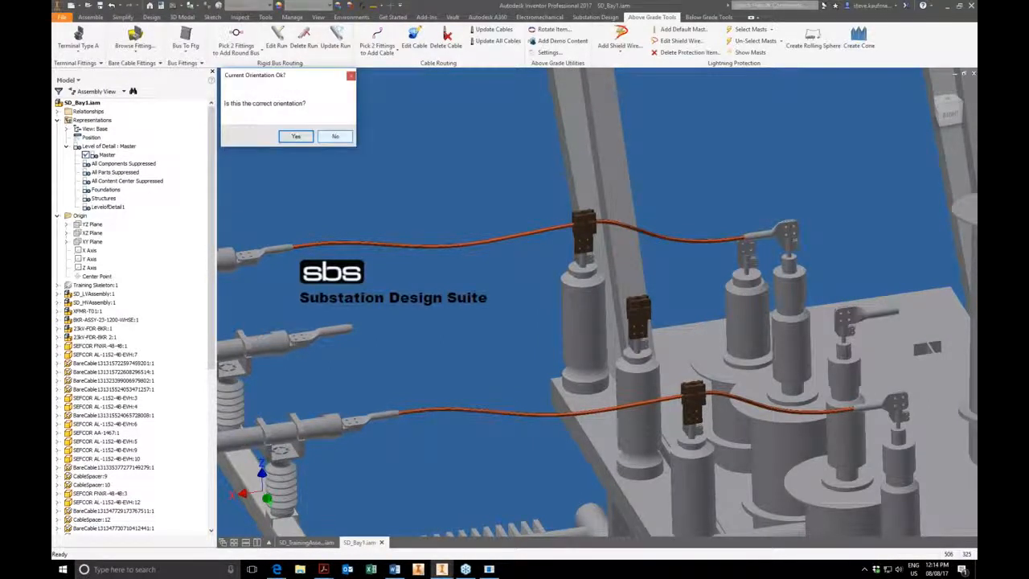
click(336, 136)
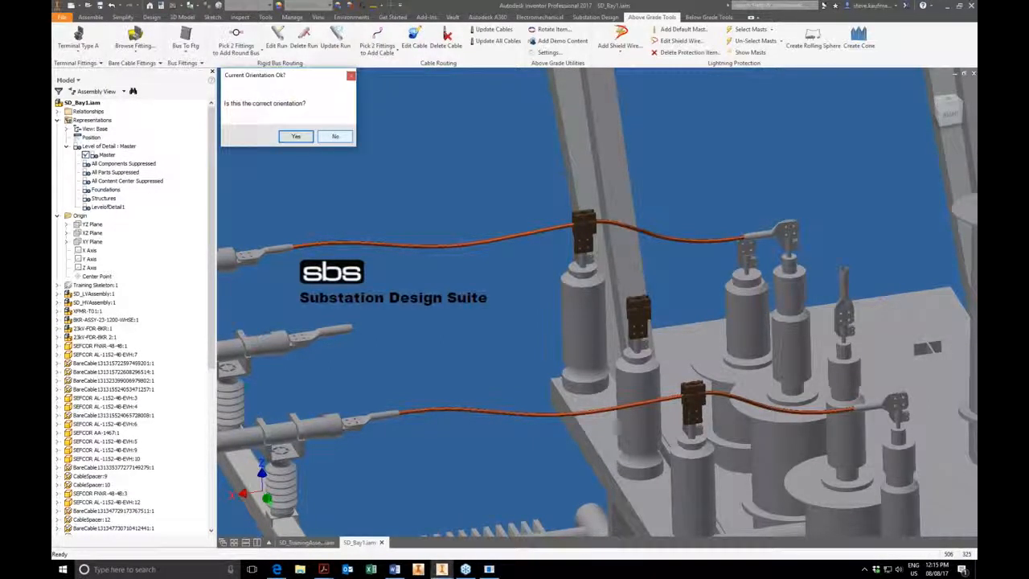
click(296, 136)
click(548, 40)
click(844, 298)
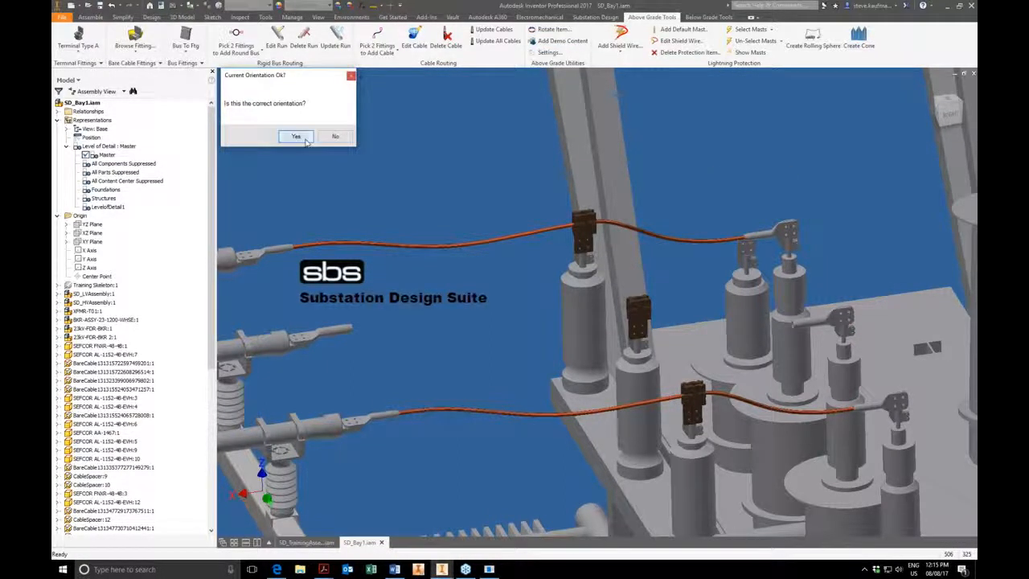
click(296, 136)
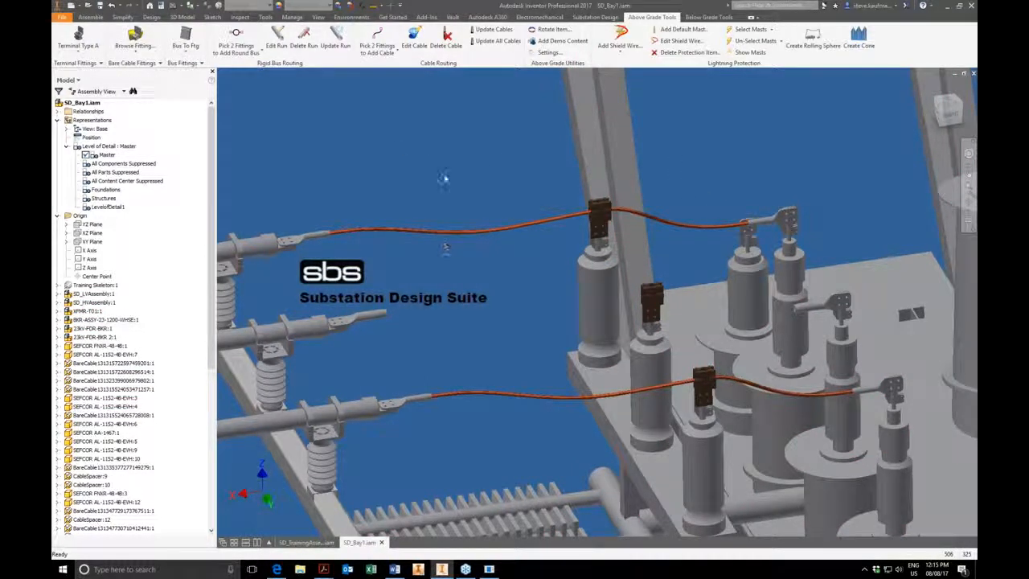
Step: In the above-grade settings, review the default new cable sizes, set the default sag for new cables to 5%, and save
click(547, 53)
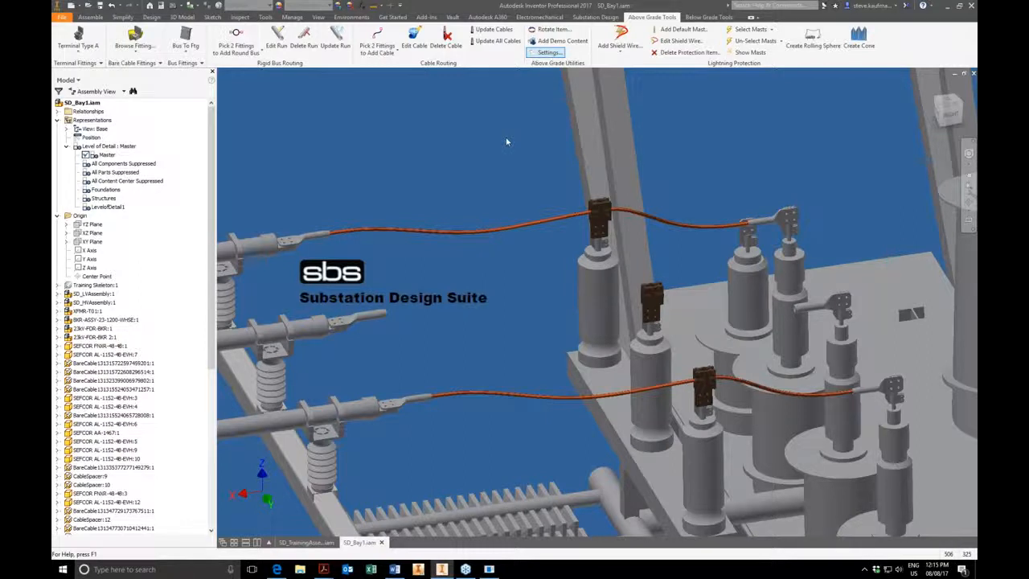
drag(223, 38, 392, 109)
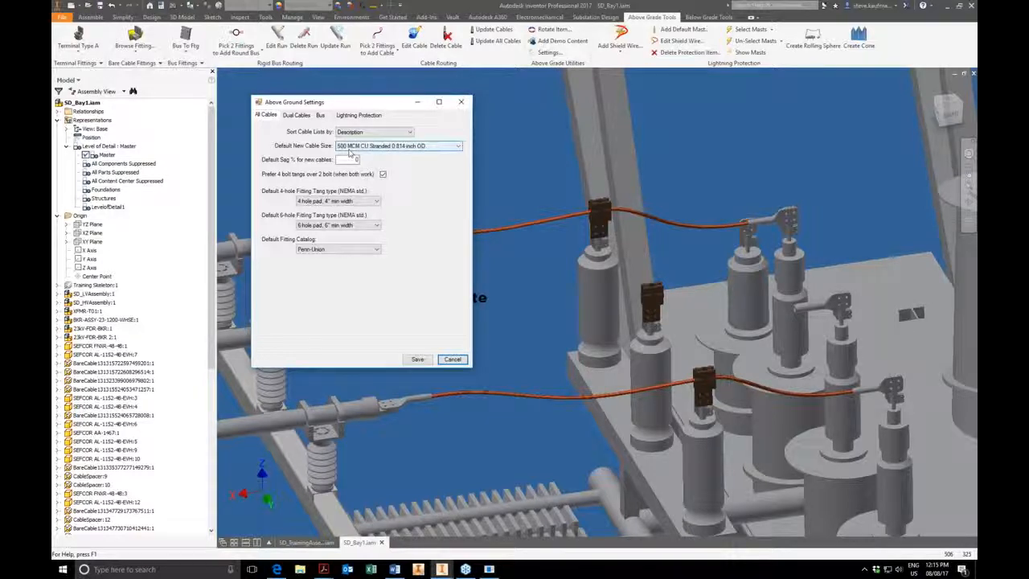
click(457, 146)
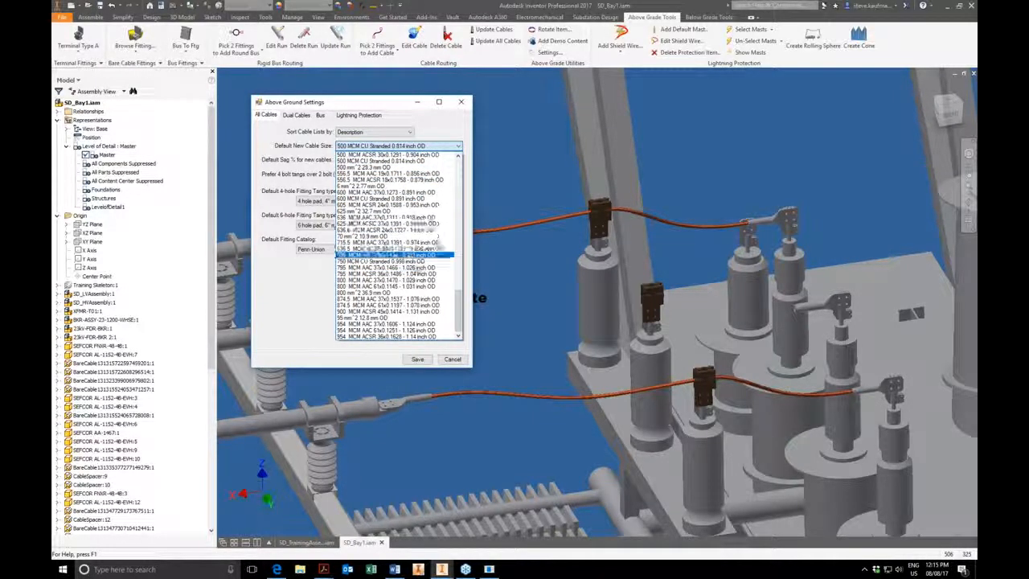
click(442, 128)
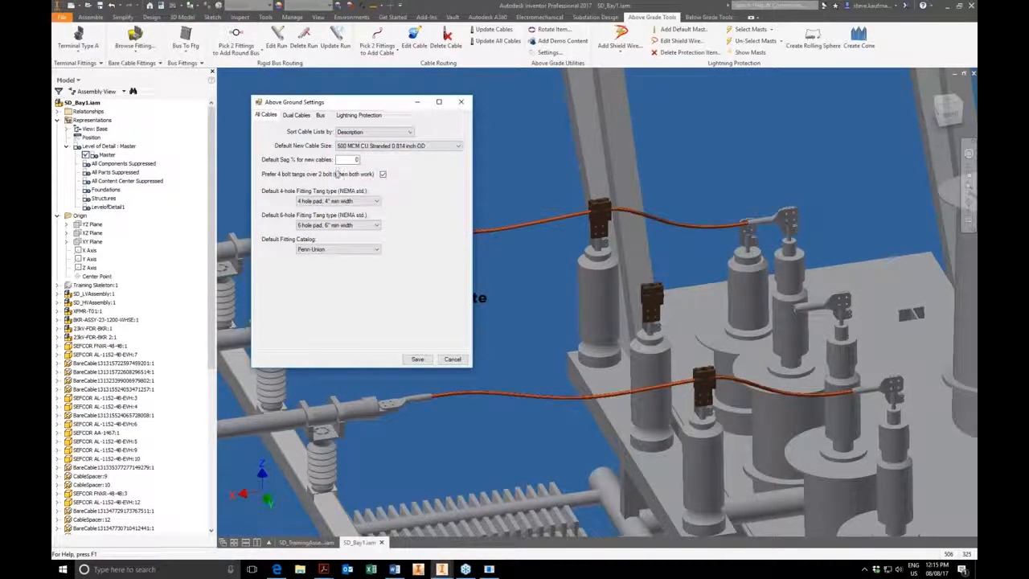
drag(336, 160, 370, 162)
click(418, 359)
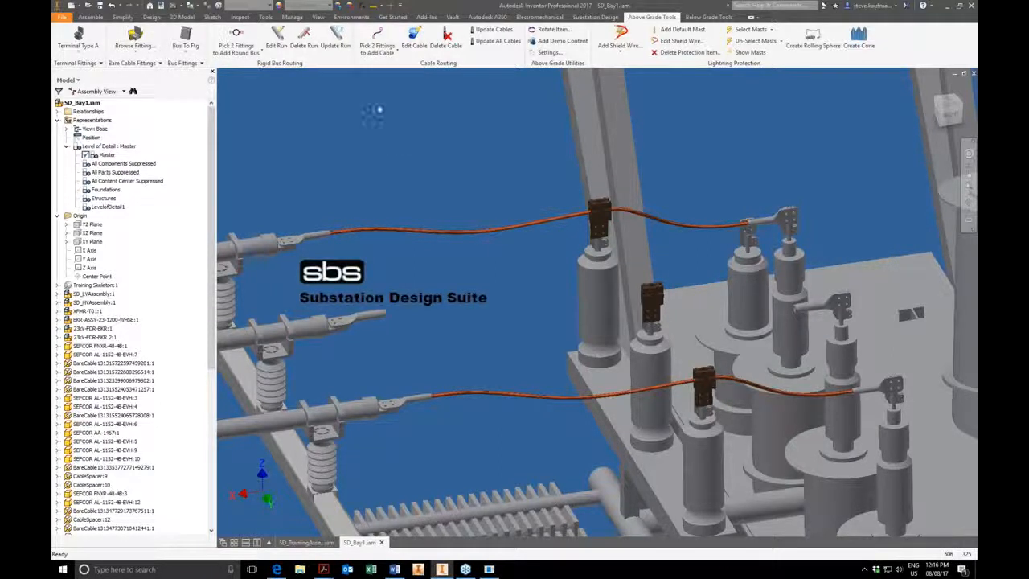
Step: Add a bare cable through multiple fittings, from the middle bushing fitting via the middle arrester fitting to the middle bus-end fitting
click(378, 55)
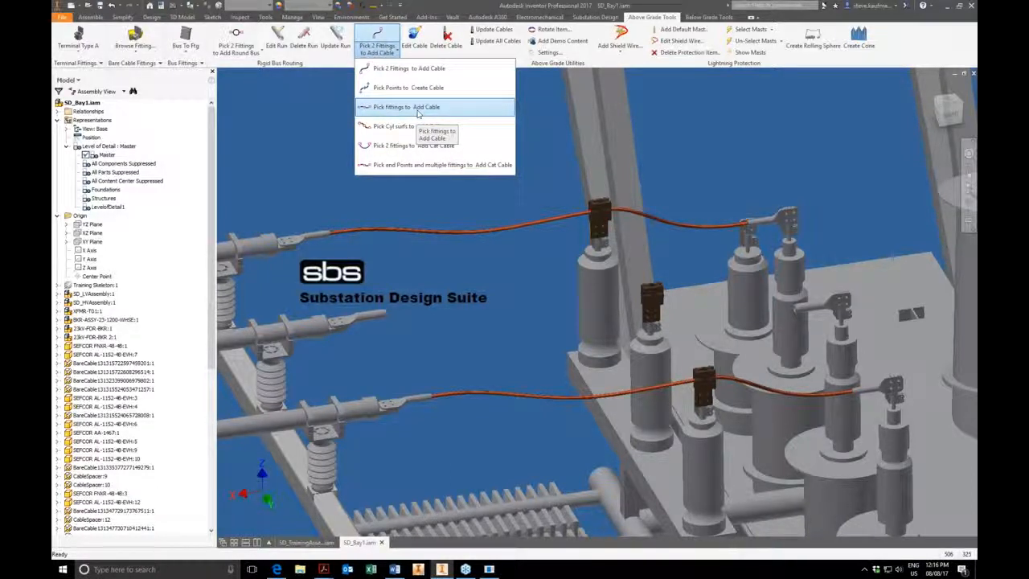
click(417, 111)
click(810, 309)
click(651, 302)
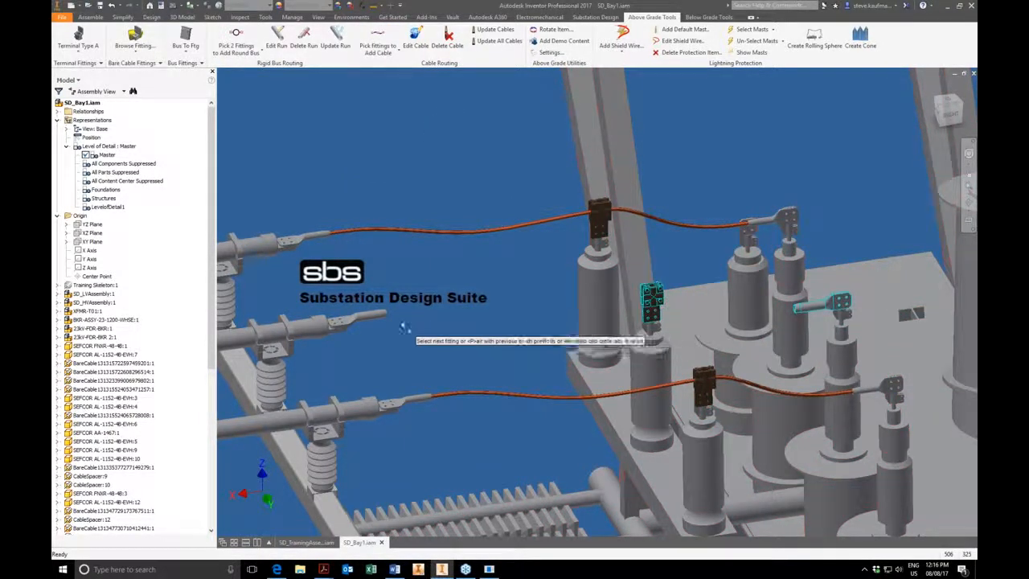
click(376, 316)
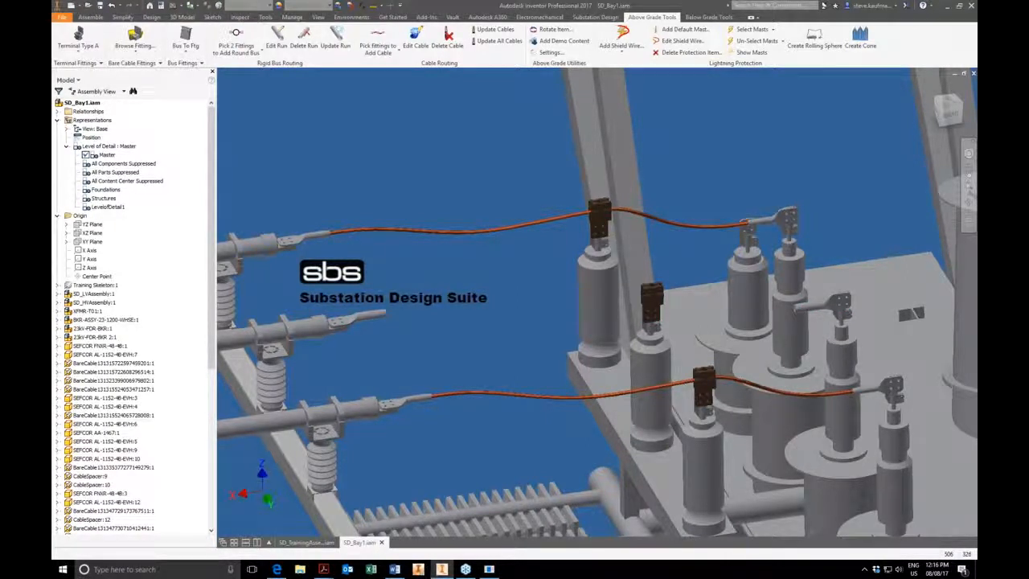
shift+middle_drag(595, 305, 637, 314)
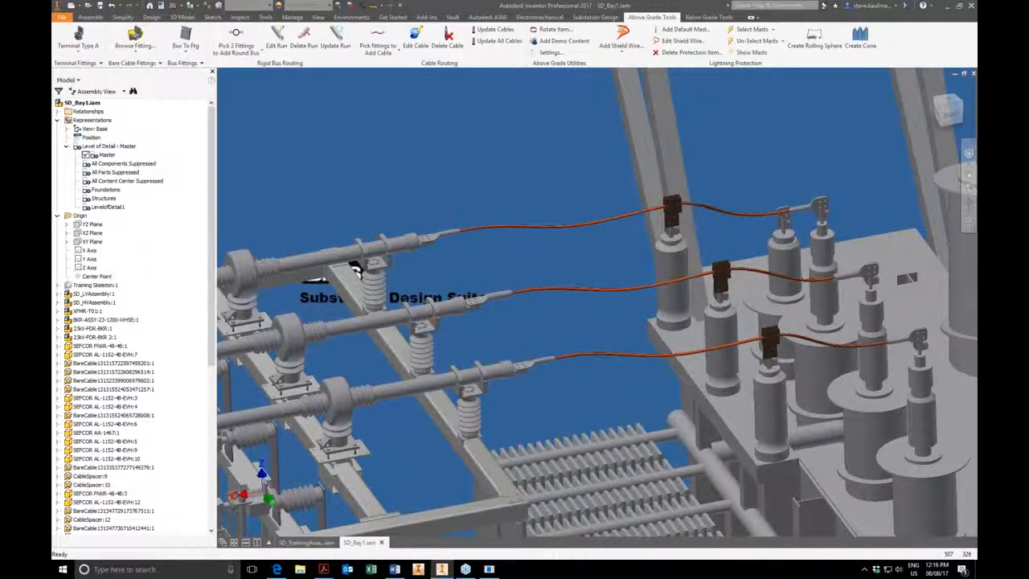
shift+middle_drag(637, 314, 630, 314)
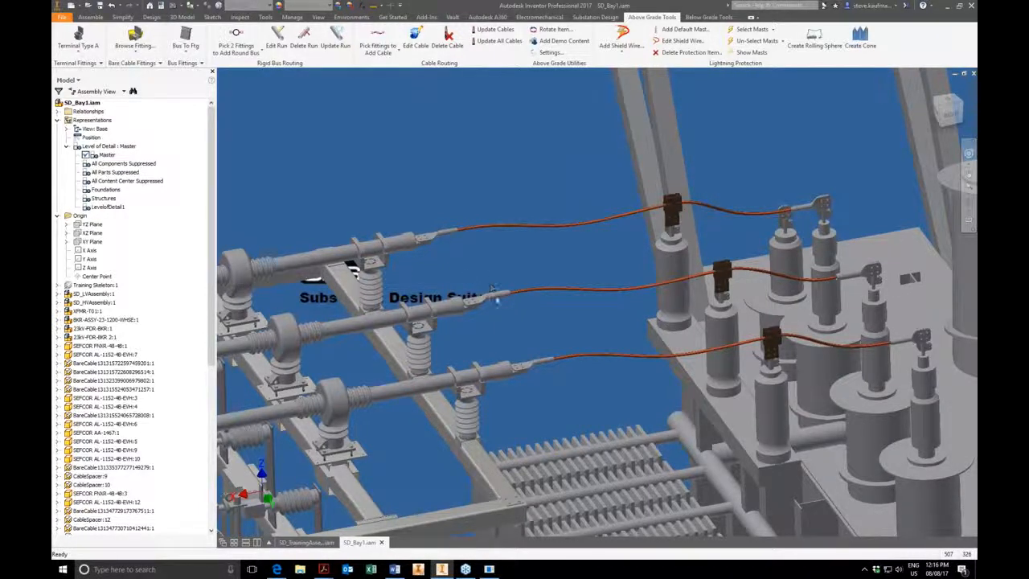
click(193, 5)
click(211, 21)
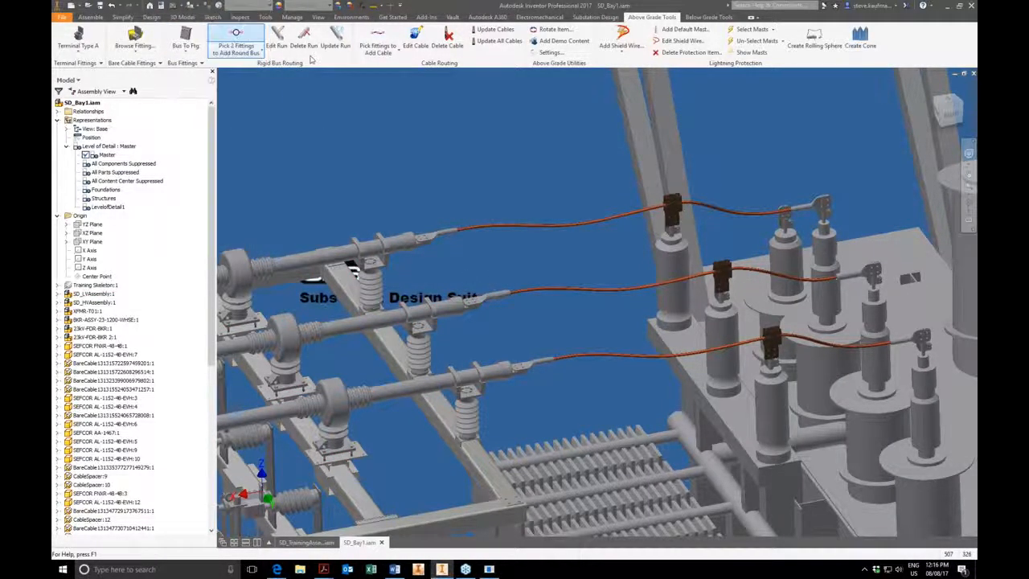
click(486, 303)
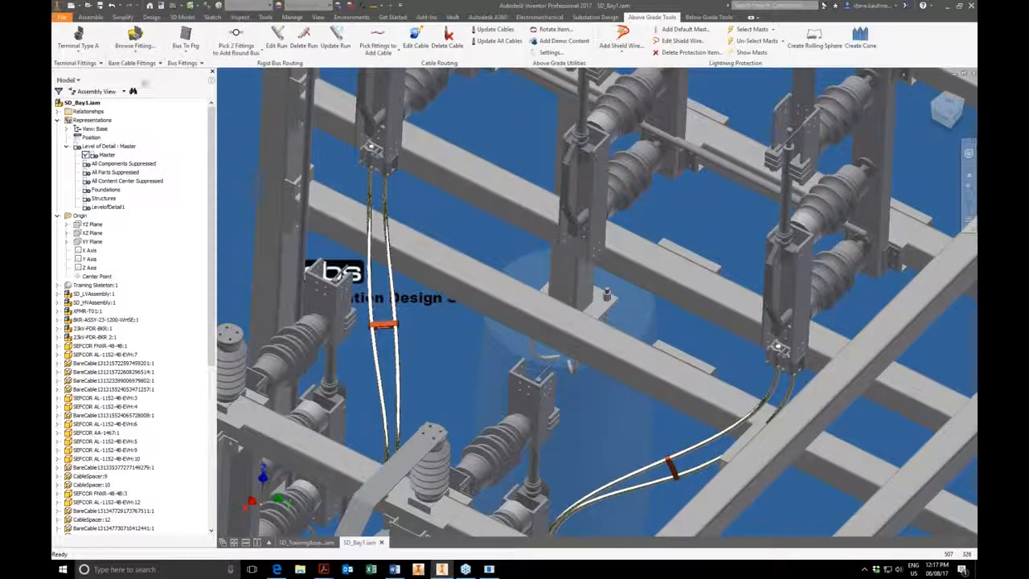
Step: Place a SEFCOR AFNC2-20-4B bare cable fitting on the lower terminal pad of the middle disconnect switch
click(133, 63)
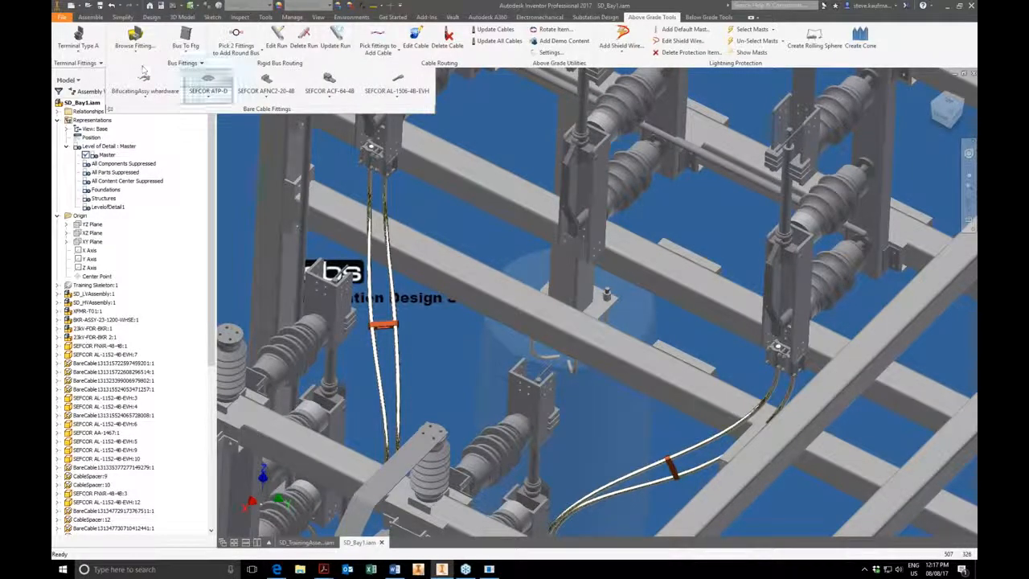
click(283, 99)
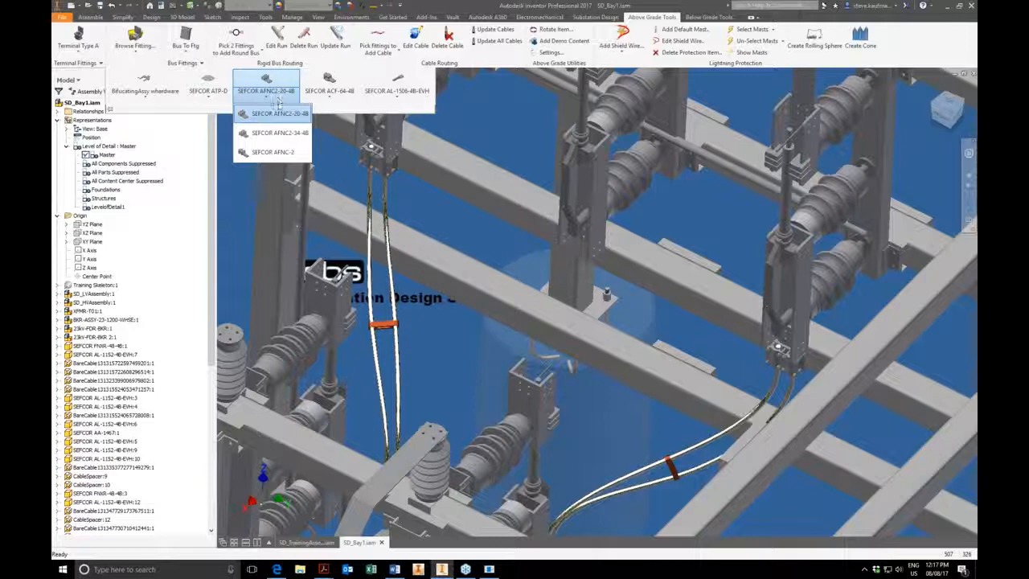
click(271, 134)
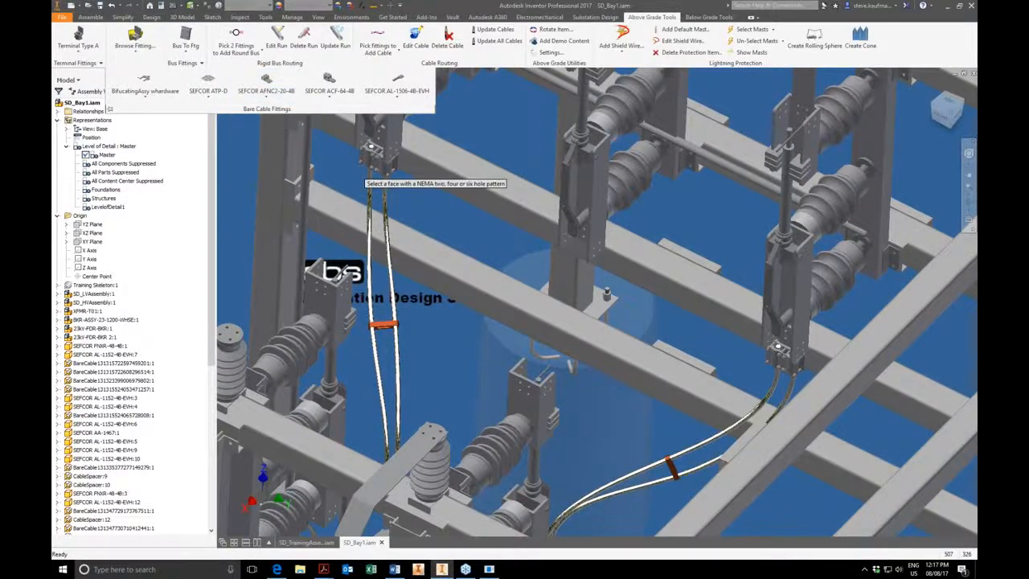
click(587, 241)
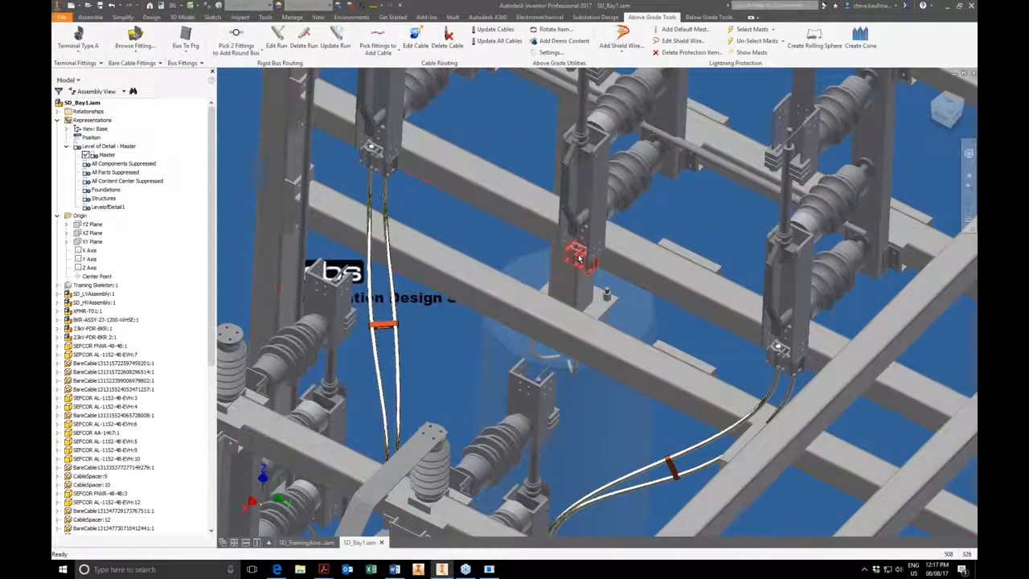
Step: Review the Dual Cables spacer distances and default spacer model in the above-grade settings, closing them without saving
shift+middle_drag(578, 258, 625, 239)
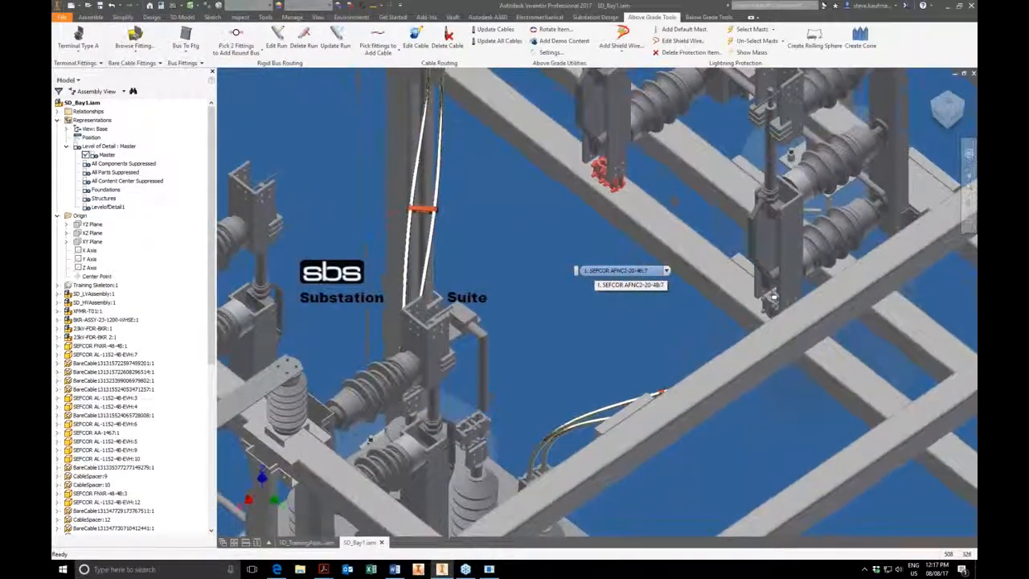
click(479, 421)
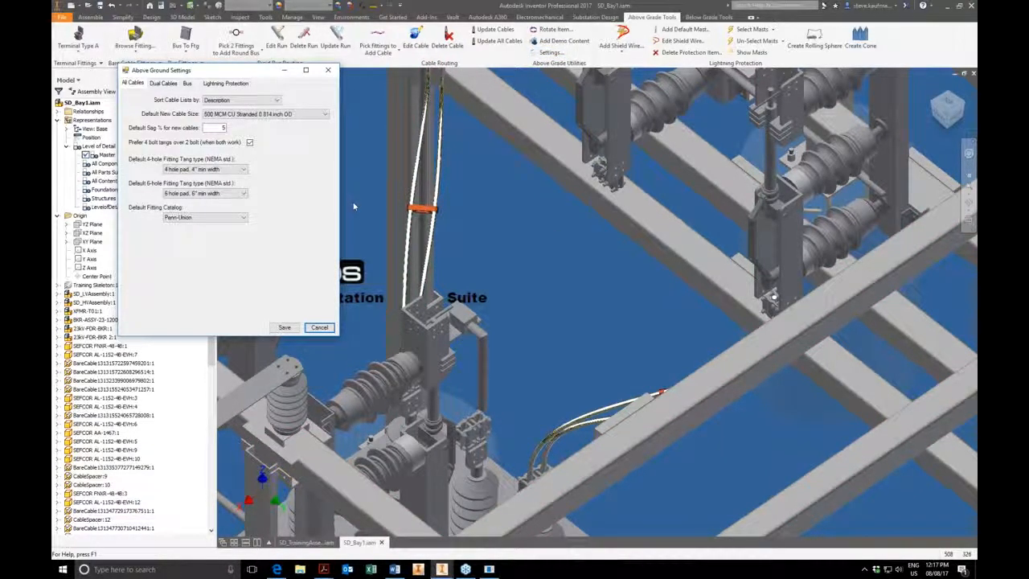
click(165, 84)
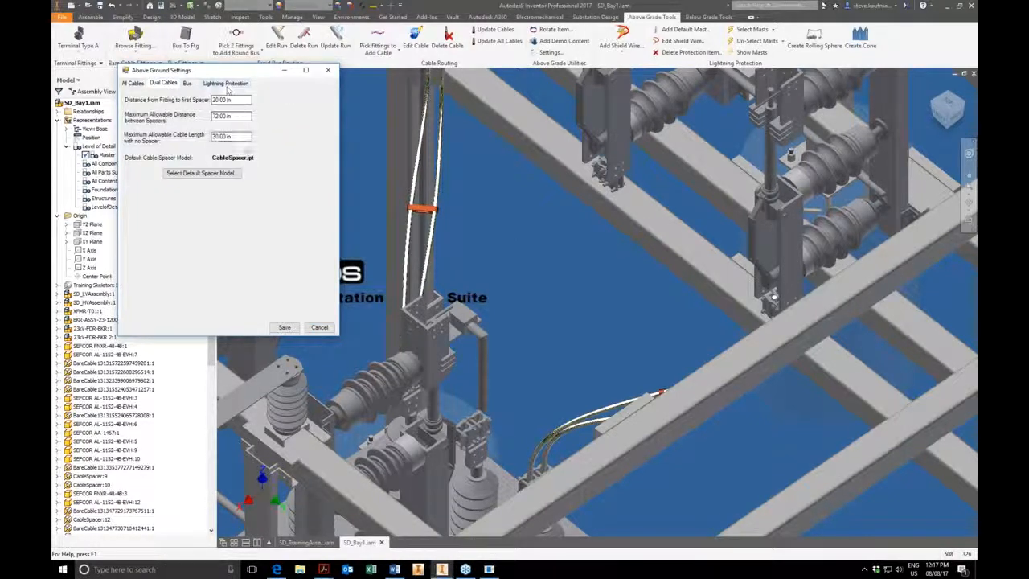
click(320, 327)
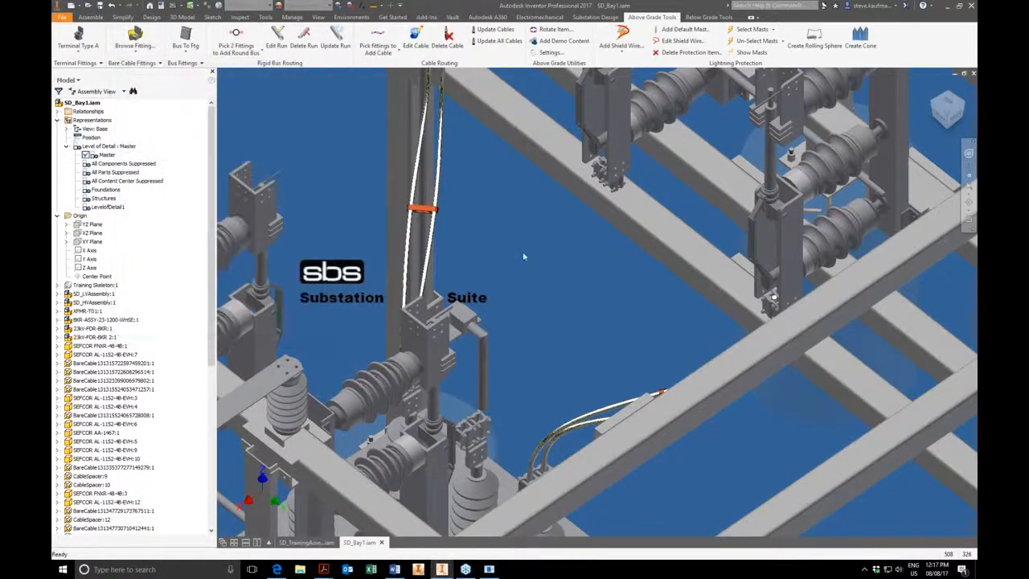
Step: Add dual cables between the new switch fitting and the double-cable fitting on the breaker bushing below, using the two-fitting cable method
click(376, 52)
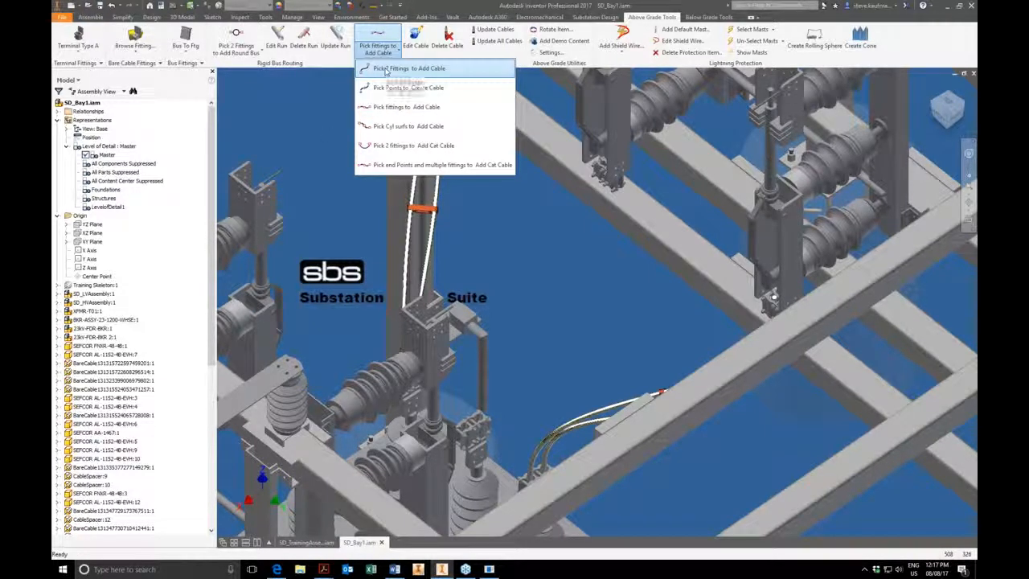
click(388, 69)
click(608, 182)
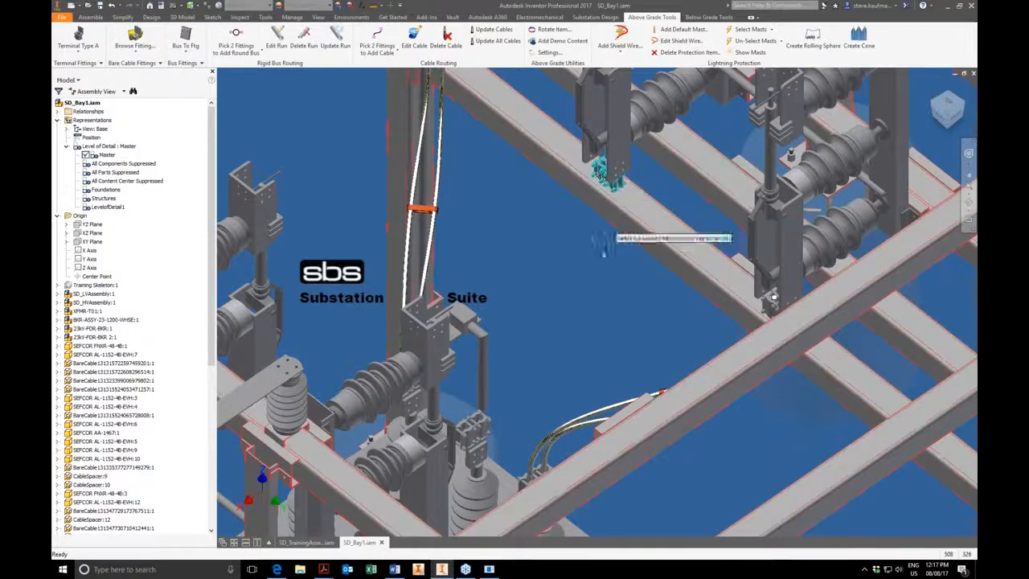
click(491, 423)
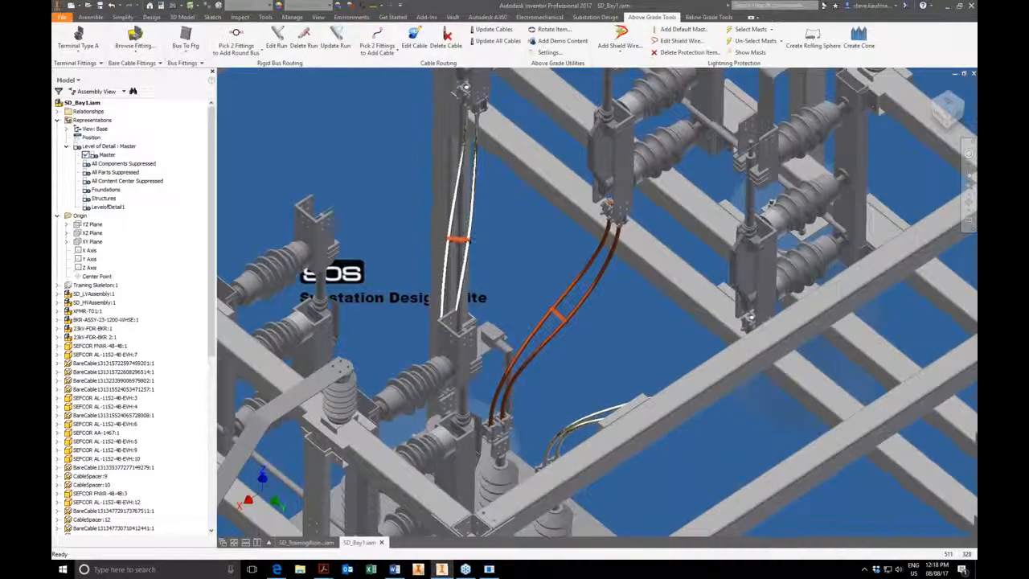
Step: Open one of the new dual cables as a part, inspect its CableDiameter and Length parameters, and close the part
right_click(593, 297)
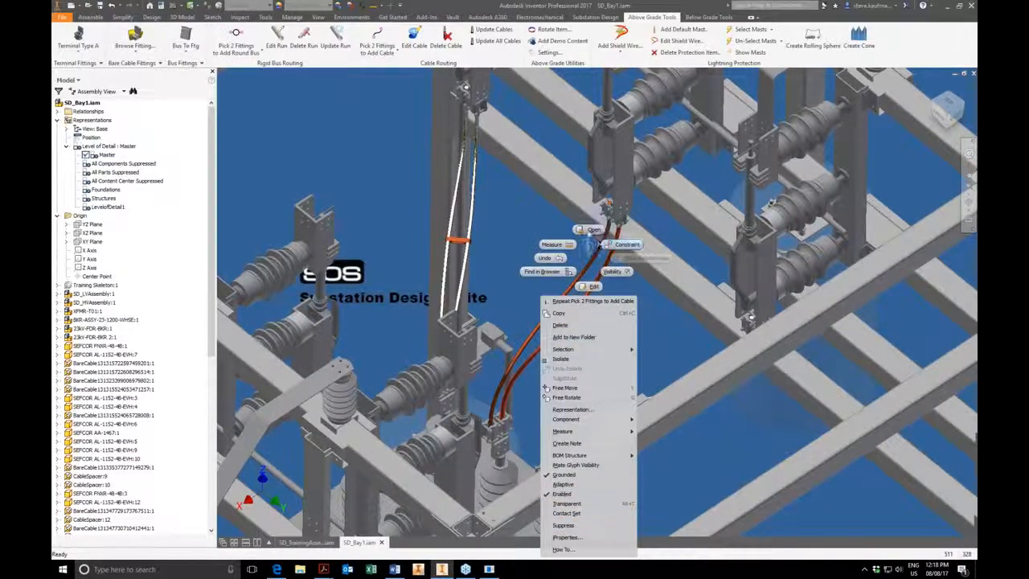
click(593, 286)
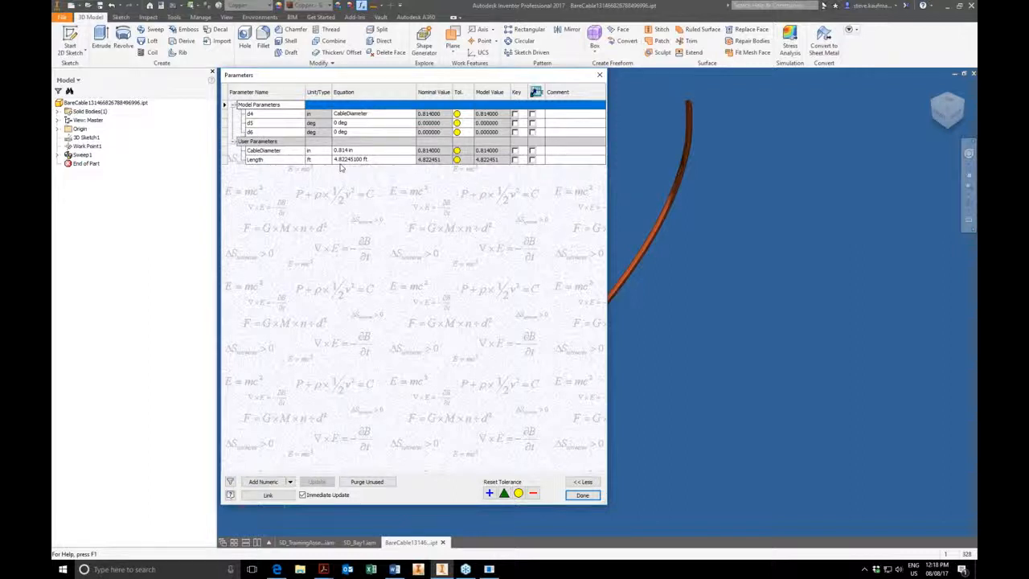
click(579, 495)
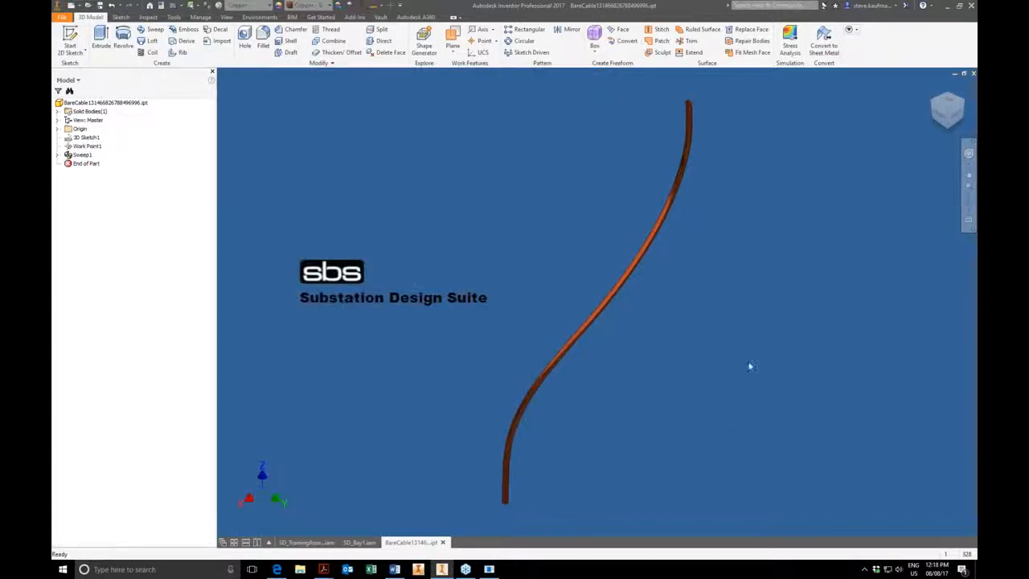
click(973, 74)
click(486, 303)
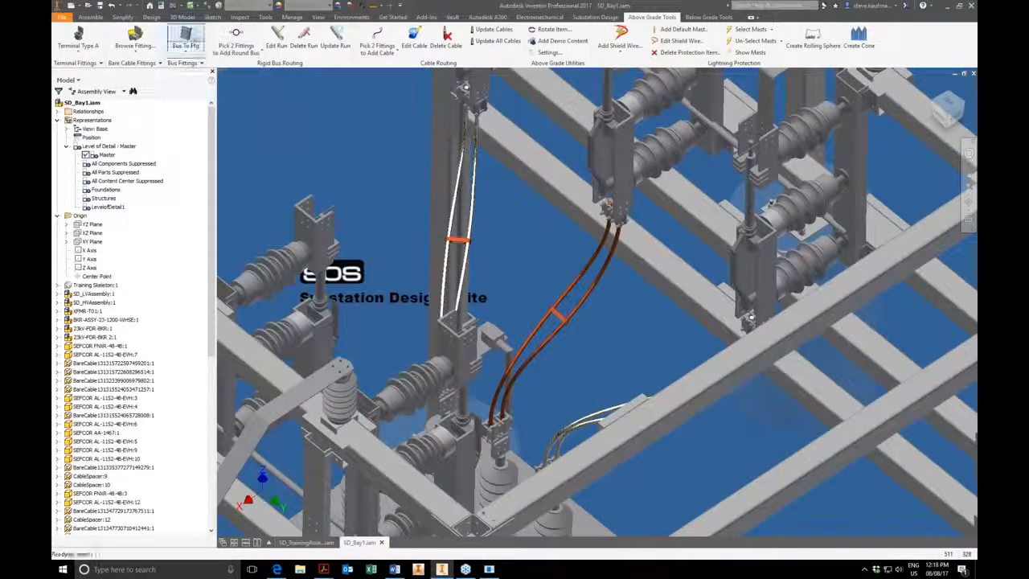
Step: Save SD_Bay1.iam together with its modified dependent files
click(100, 5)
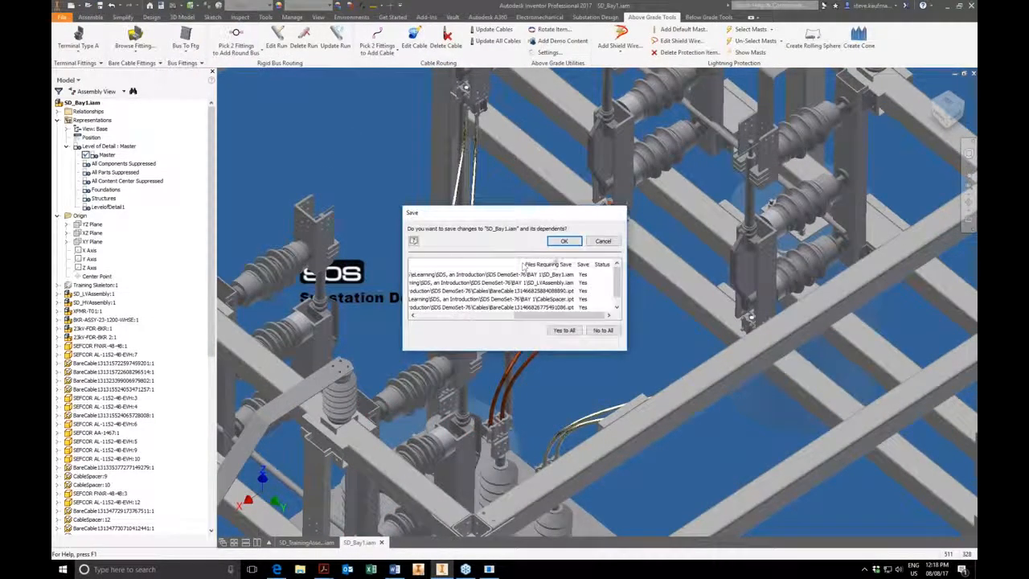
key(Return)
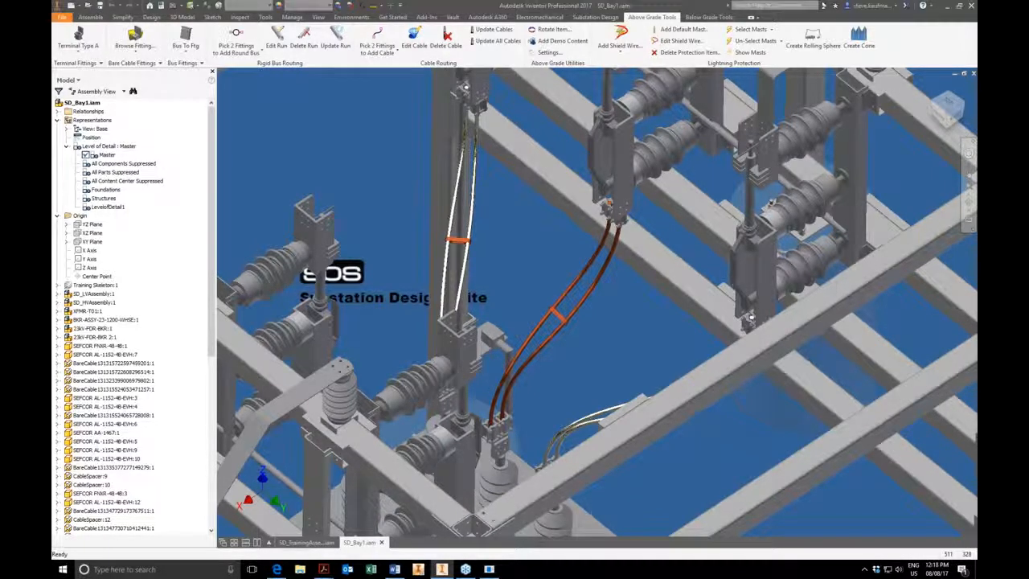
scroll(644, 391, down, 6)
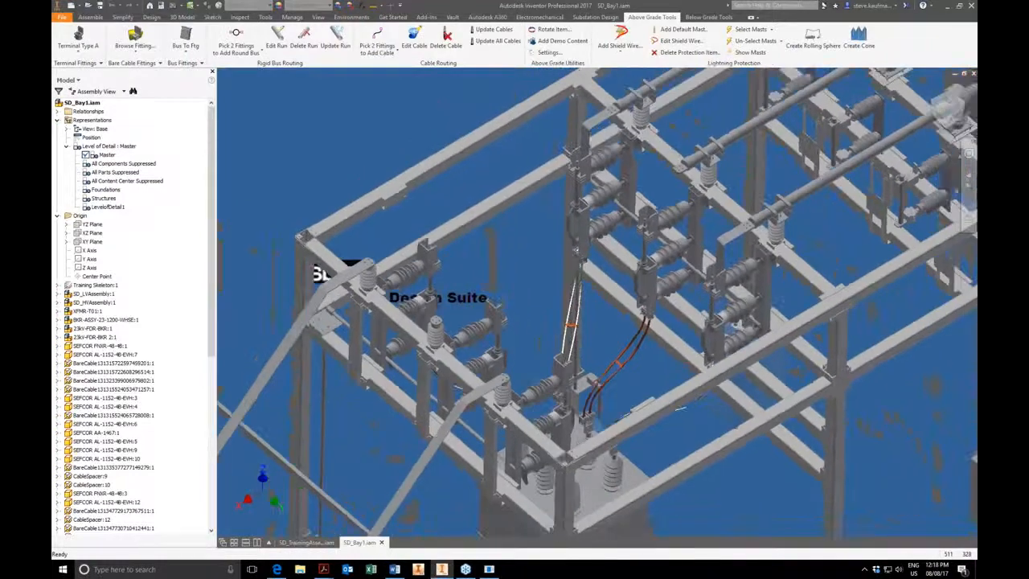
scroll(645, 391, down, 3)
middle_drag(644, 377, 558, 450)
scroll(558, 450, down, 2)
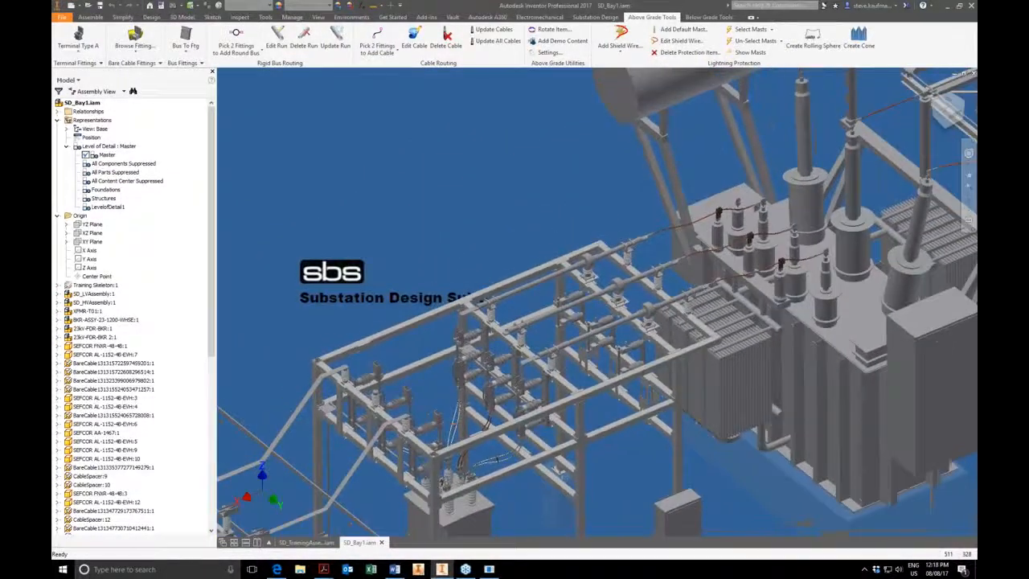
Step: Review the default bus types, overhang, bend radius and section length in the above-grade Bus settings, closing them without saving
middle_drag(299, 272, 419, 166)
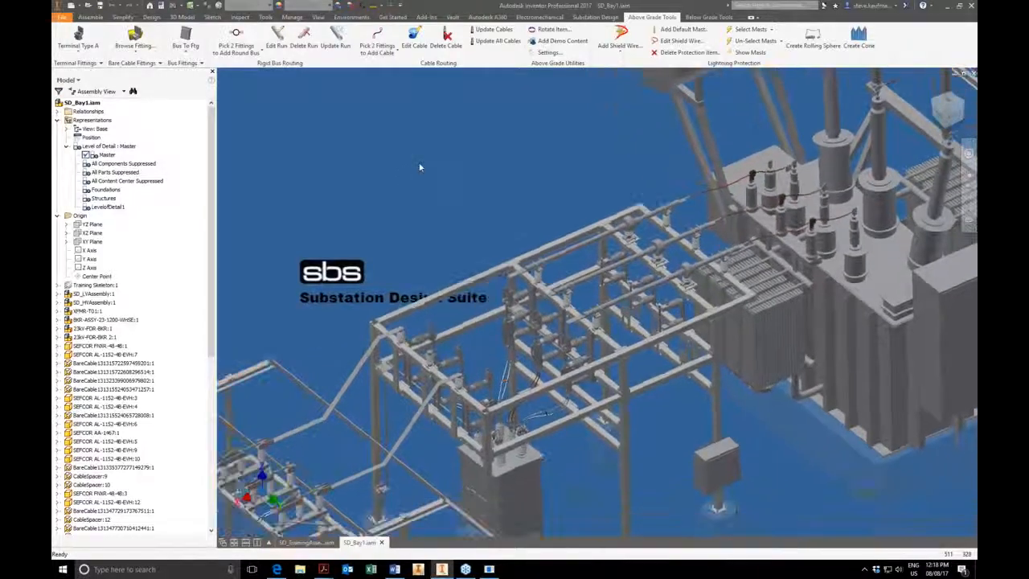
scroll(420, 166, up, 5)
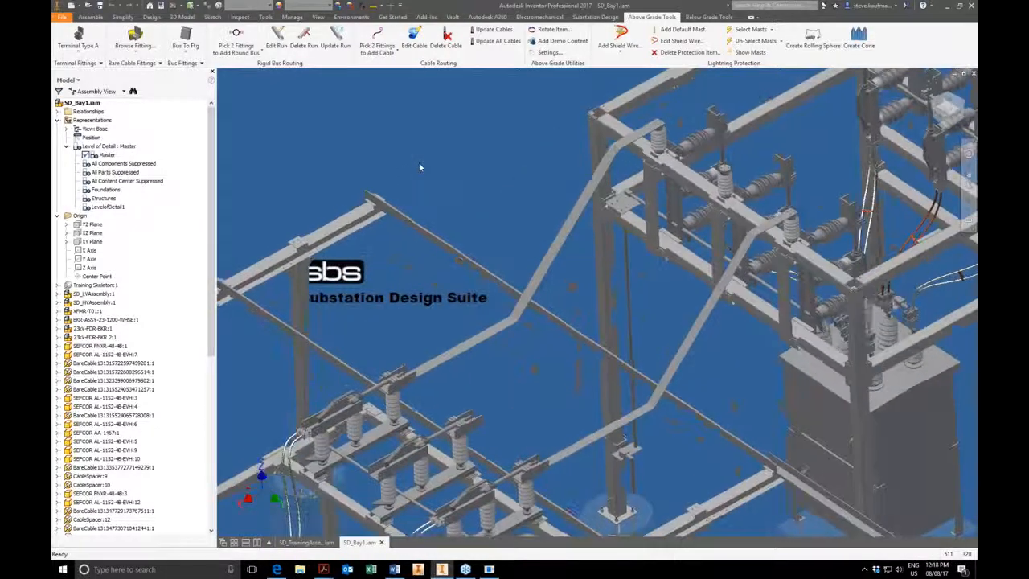
scroll(420, 166, up, 3)
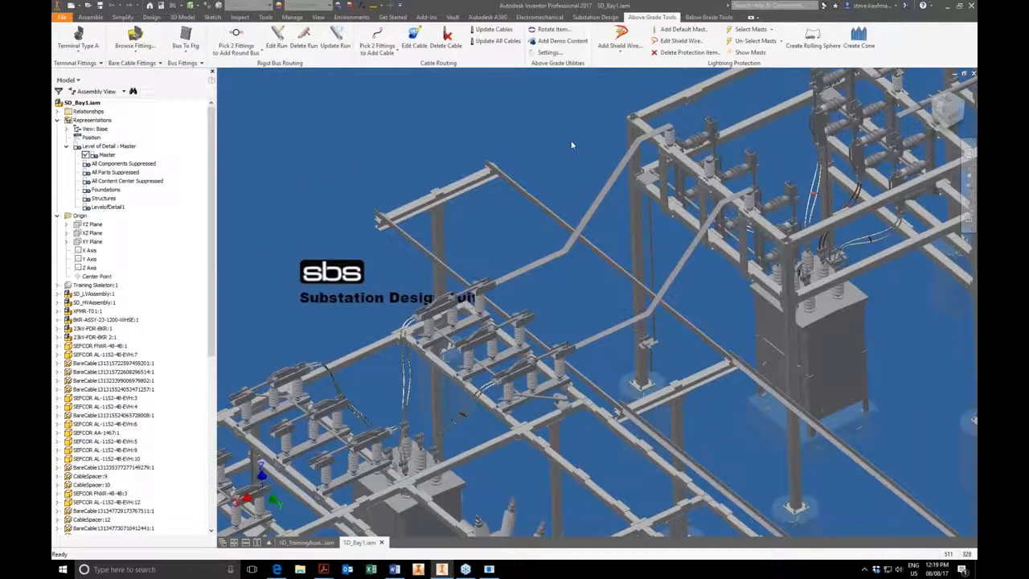
scroll(571, 145, up, 2)
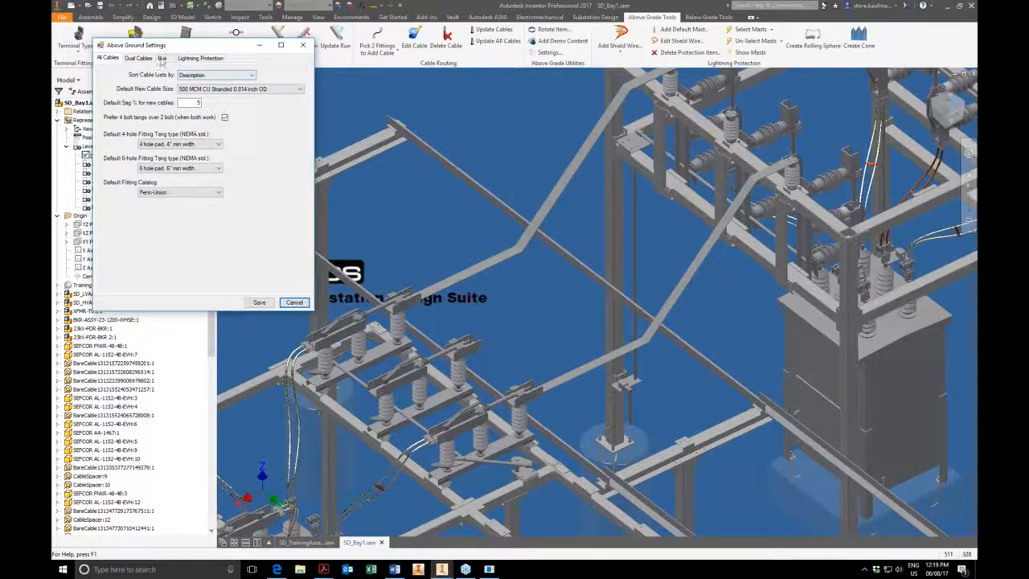
click(161, 59)
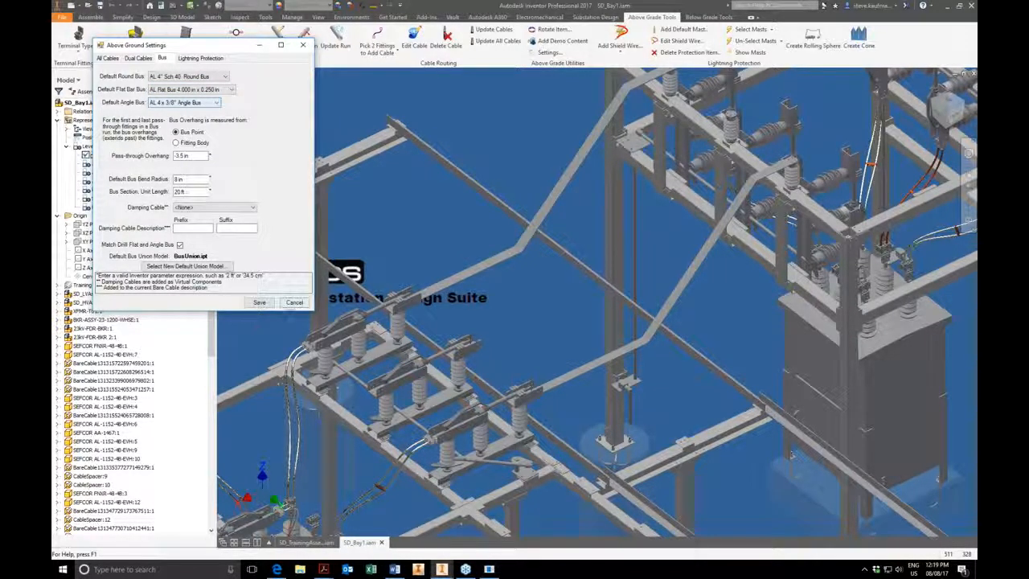
click(294, 303)
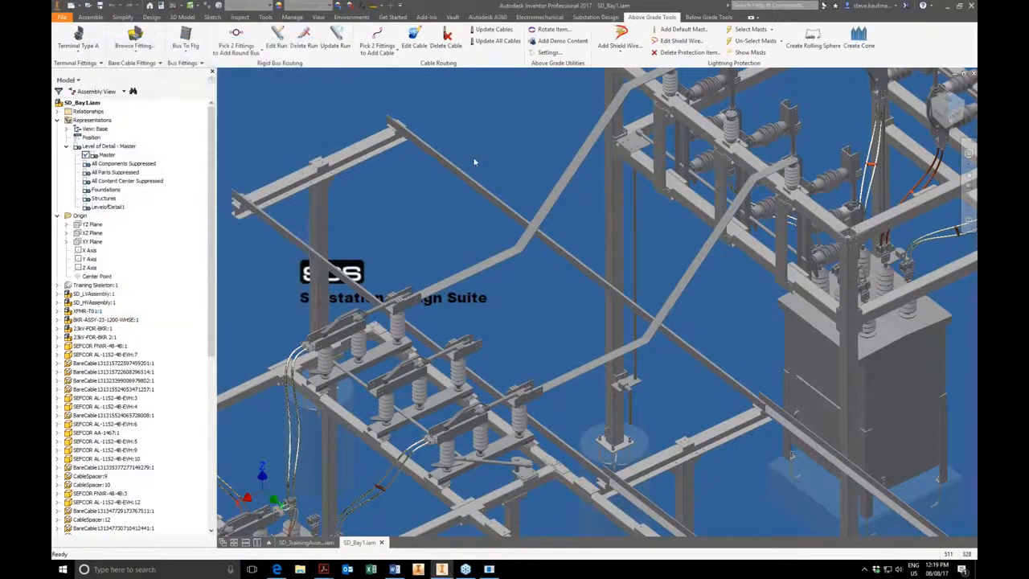
Step: Add a flat bar bus for the middle phase between the upper structure's insulator and the switch pad on the lower structure, picking two surfaces
click(246, 56)
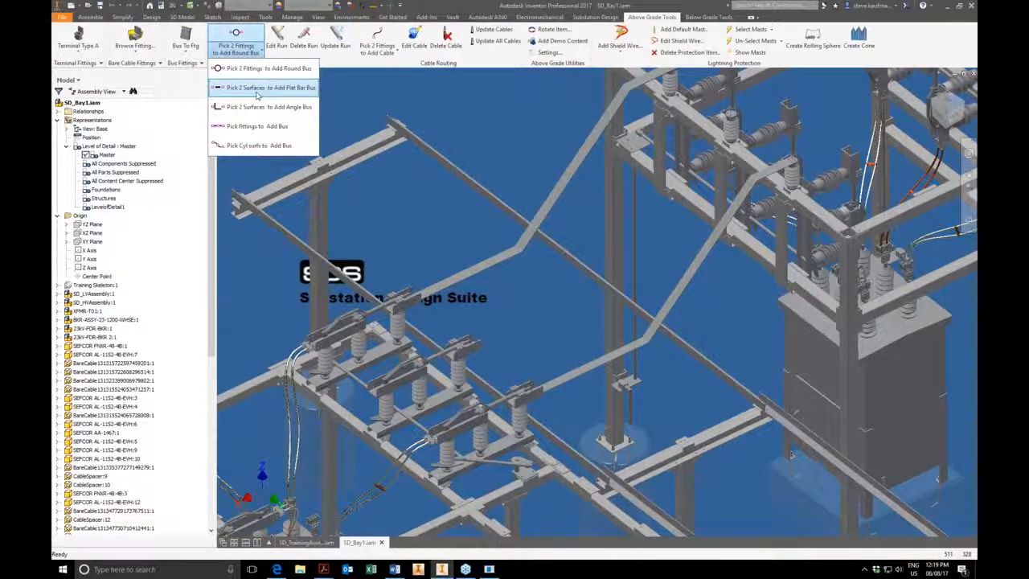
click(257, 93)
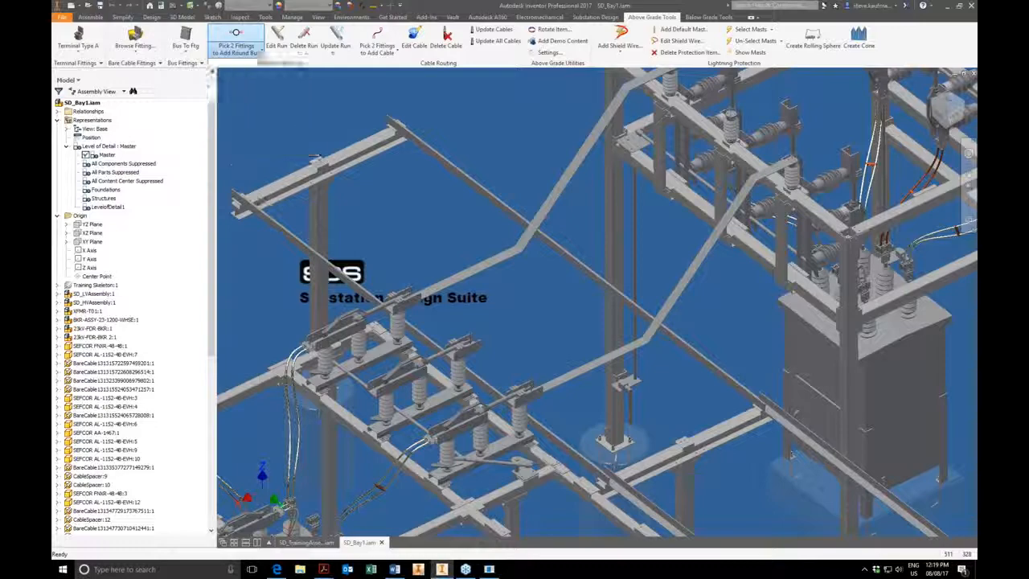
click(729, 114)
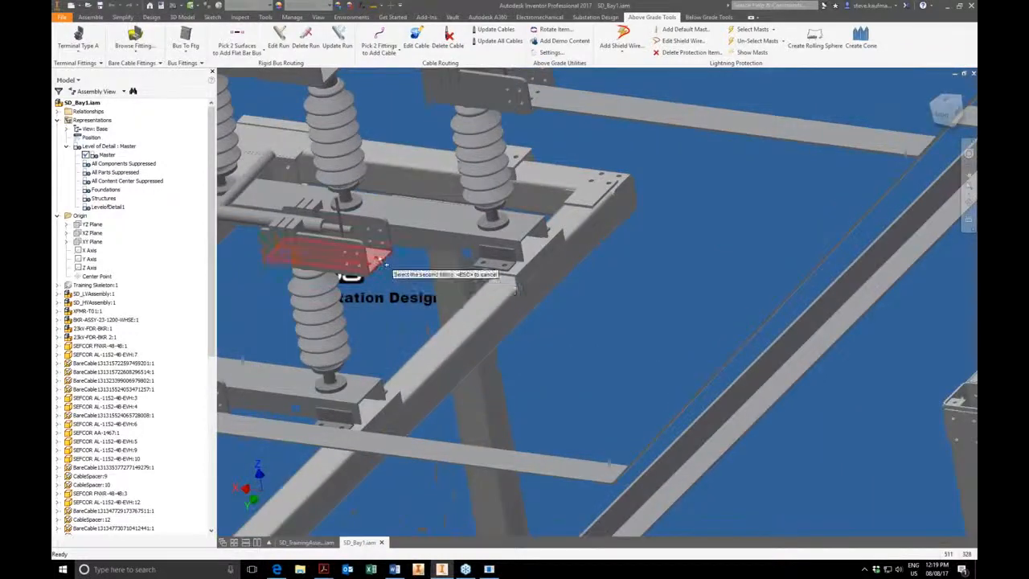
click(380, 259)
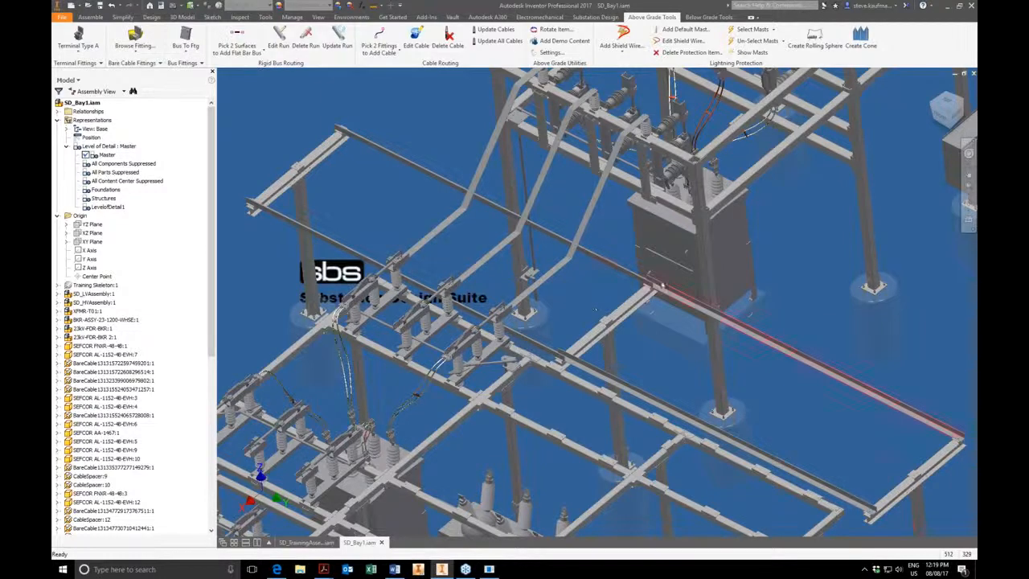
Step: Add an angle bus between the centre supports of the first and intermediate cross beams, picking two surfaces
click(244, 52)
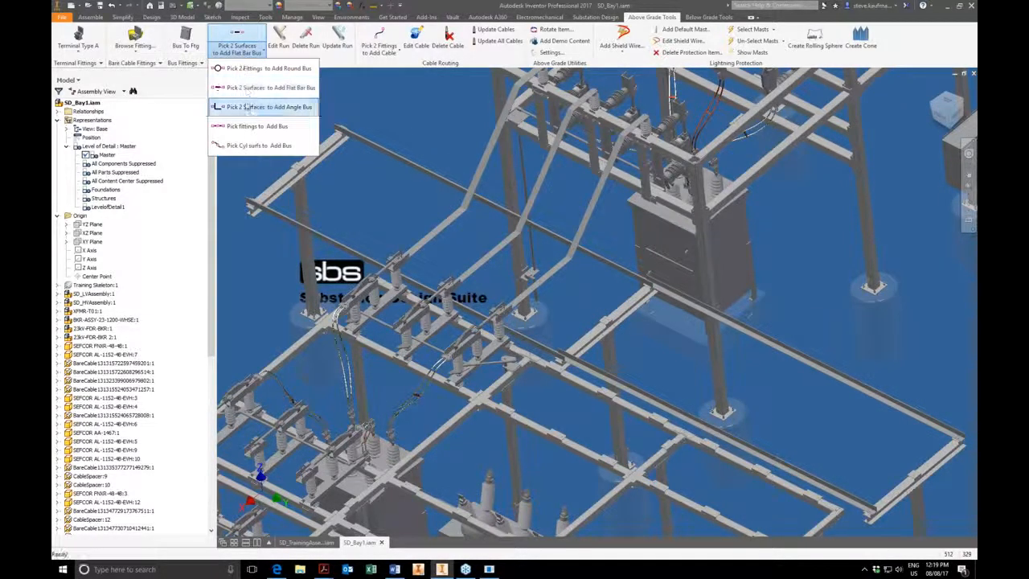
click(246, 108)
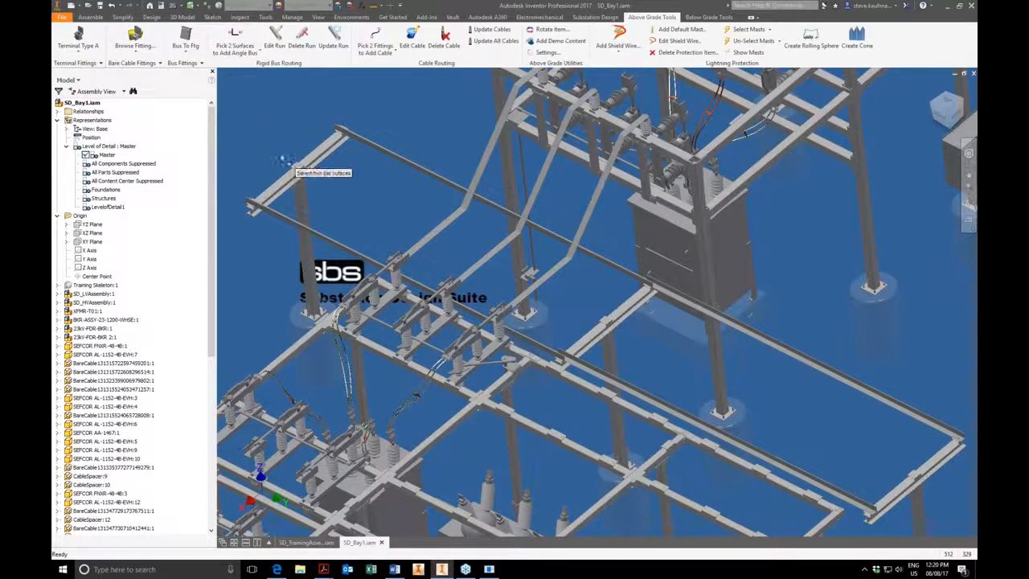
click(297, 167)
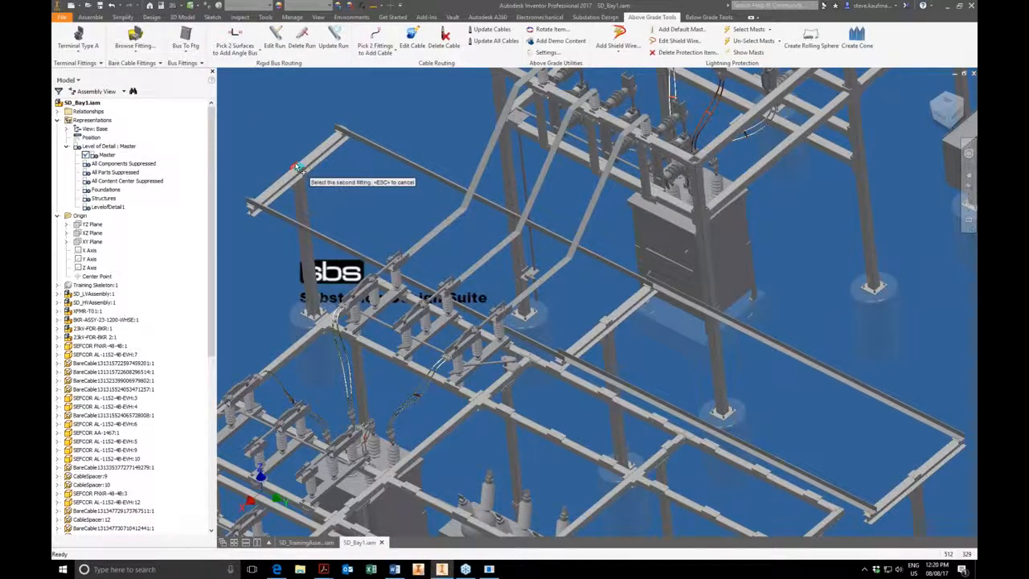
click(607, 323)
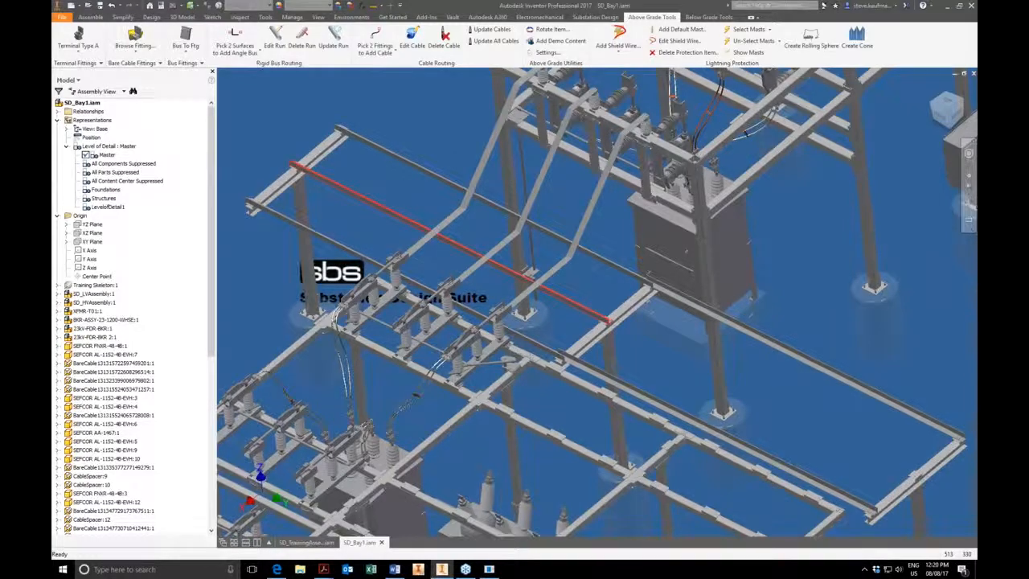
scroll(563, 400, up, 2)
scroll(450, 305, up, 4)
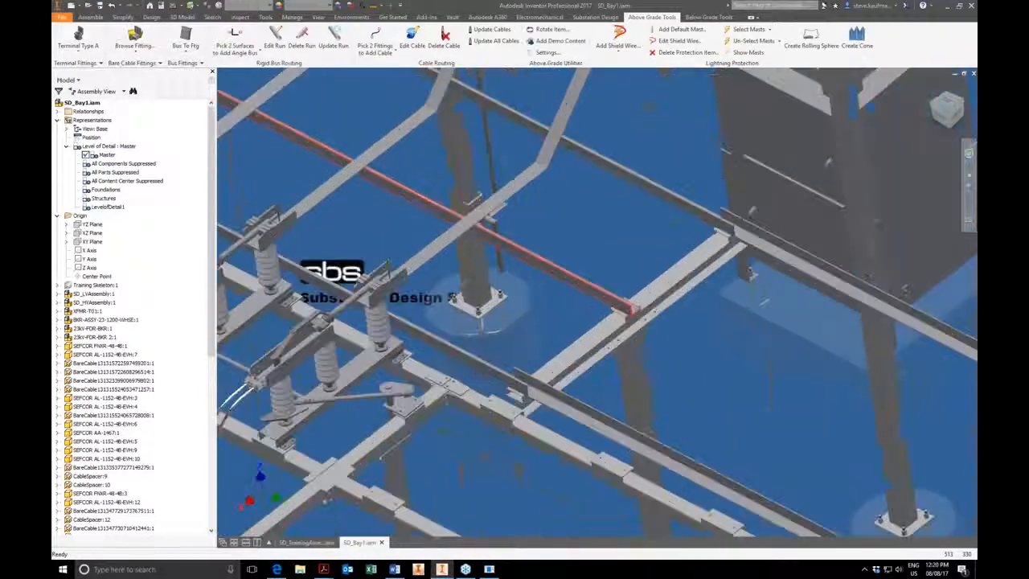
scroll(542, 300, down, 5)
middle_drag(543, 300, 476, 280)
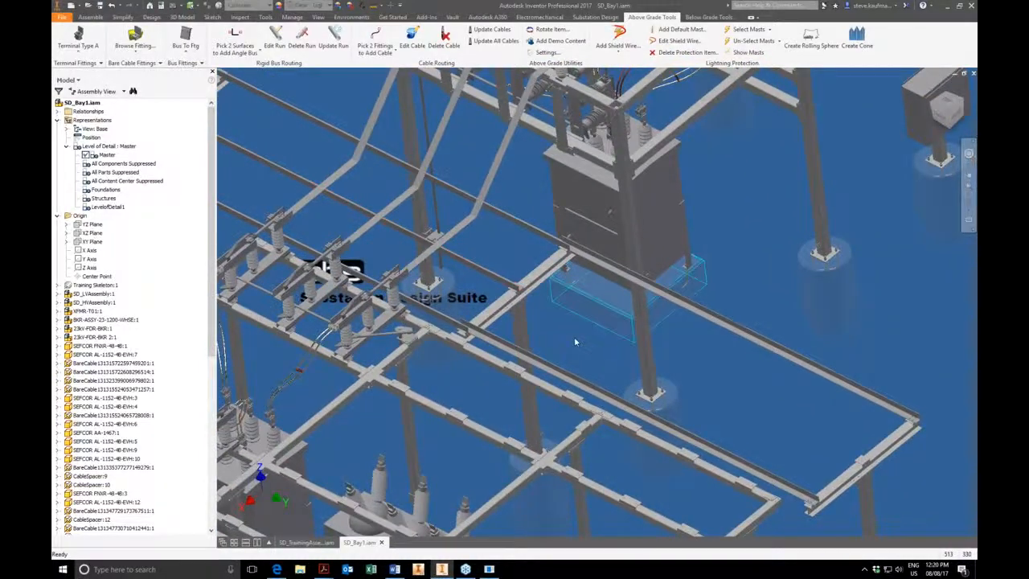
Step: Continue the middle angle bus with a second run between the centre supports of the far end beam and the intermediate cross beam
click(235, 34)
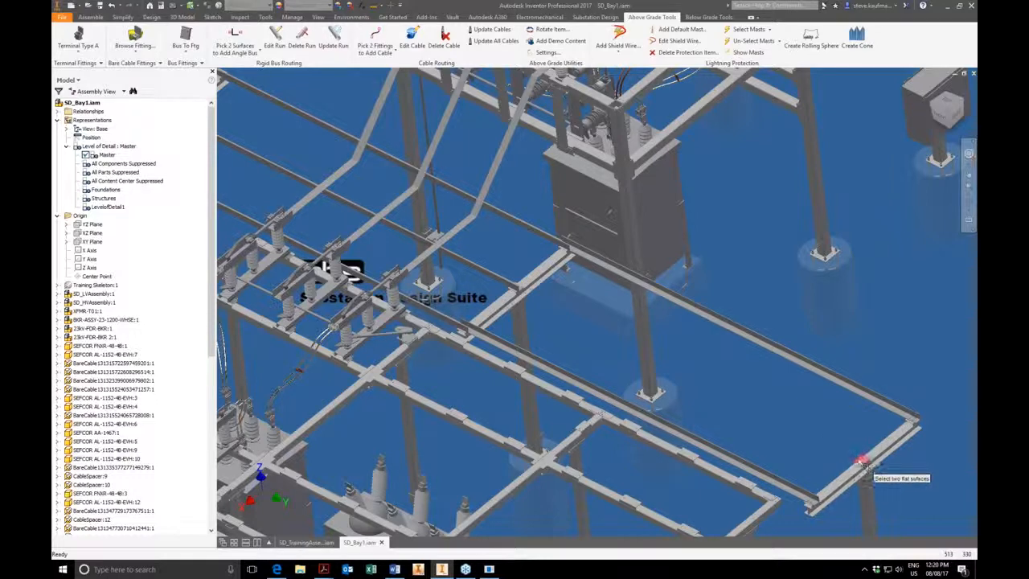
click(519, 292)
scroll(518, 291, up, 3)
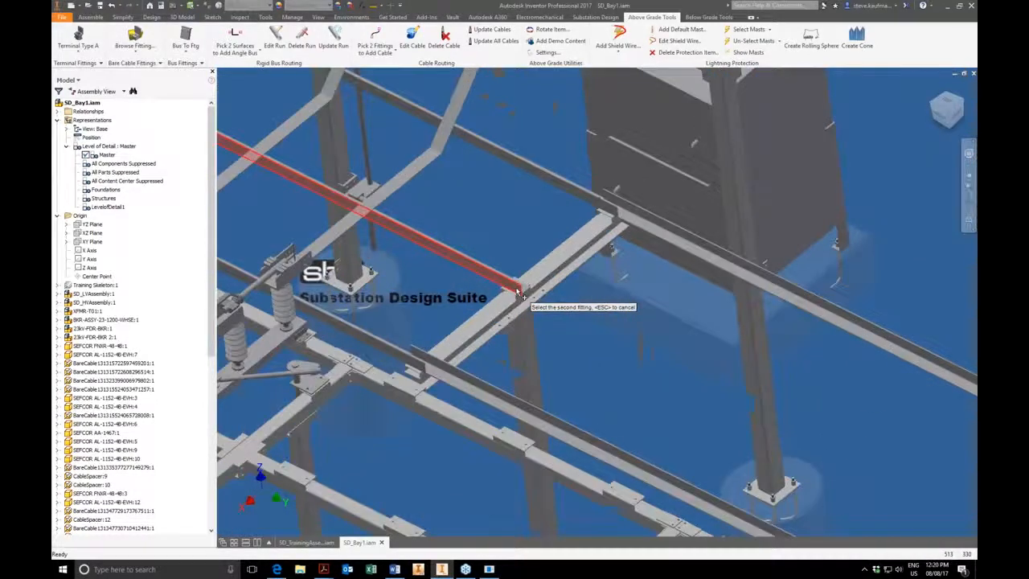
scroll(519, 292, up, 3)
click(521, 312)
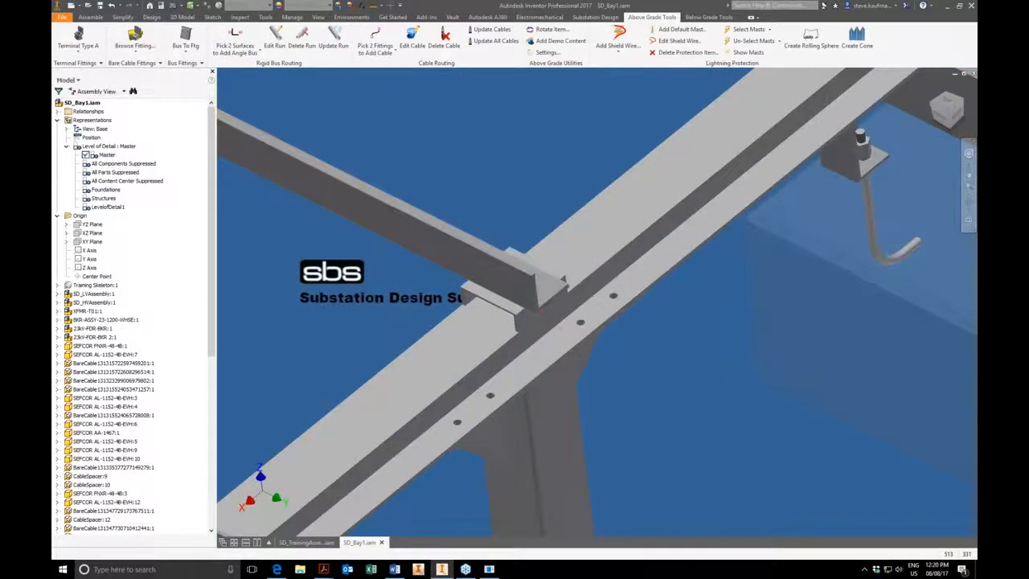
scroll(601, 269, down, 4)
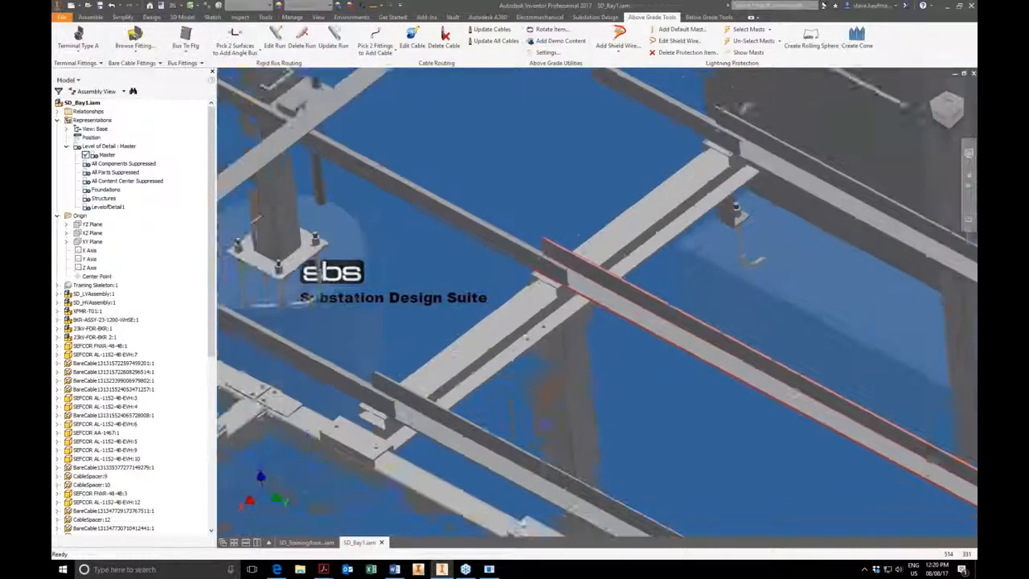
scroll(601, 269, down, 1)
shift+middle_drag(601, 270, 587, 242)
scroll(562, 242, down, 3)
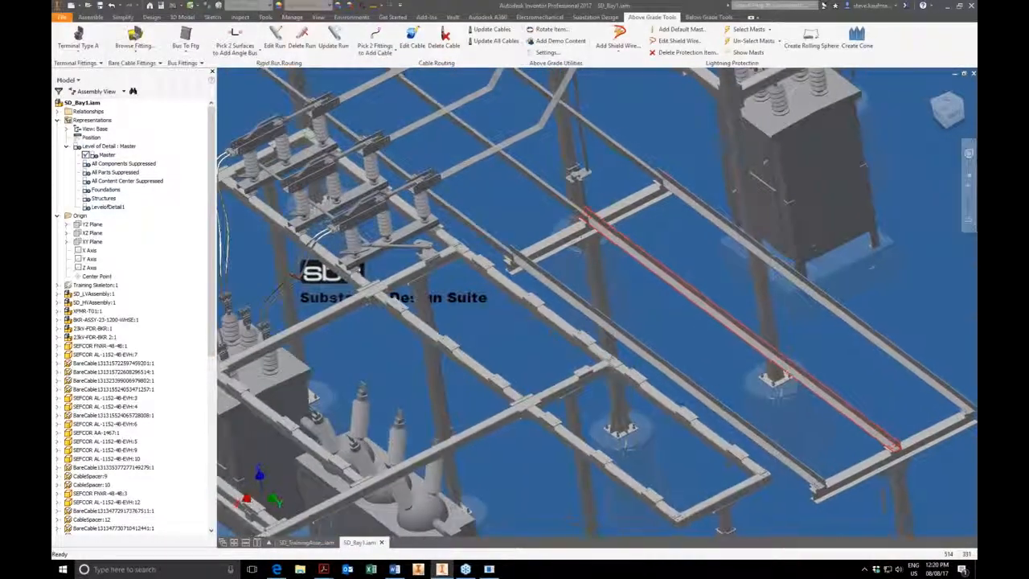
Step: Set the bus pass-through overhang to 12 in, measured from the bus point, and save the above-grade settings
scroll(900, 281, down, 4)
shift+middle_drag(884, 277, 920, 277)
shift+middle_drag(386, 296, 348, 277)
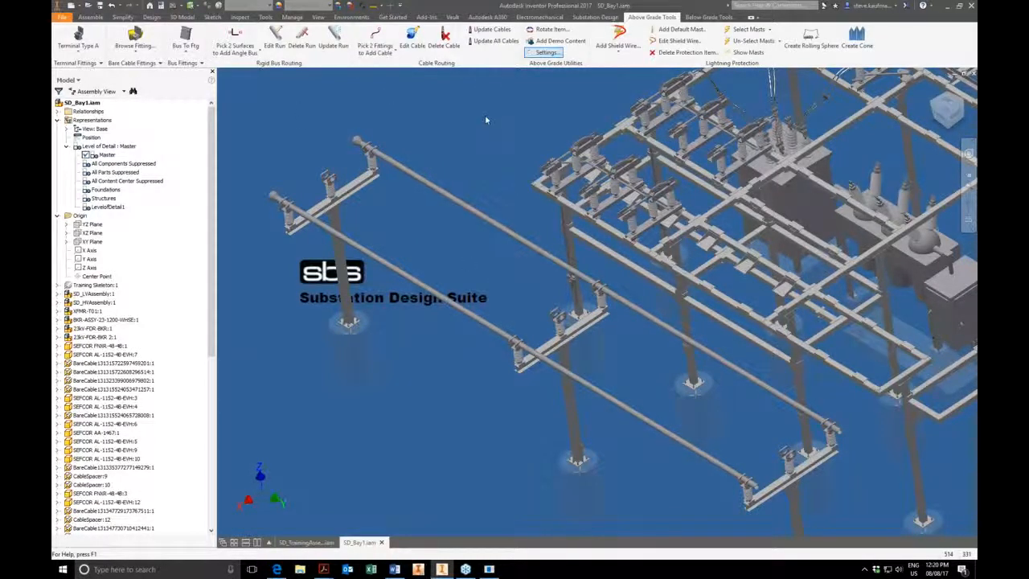
click(543, 51)
click(249, 146)
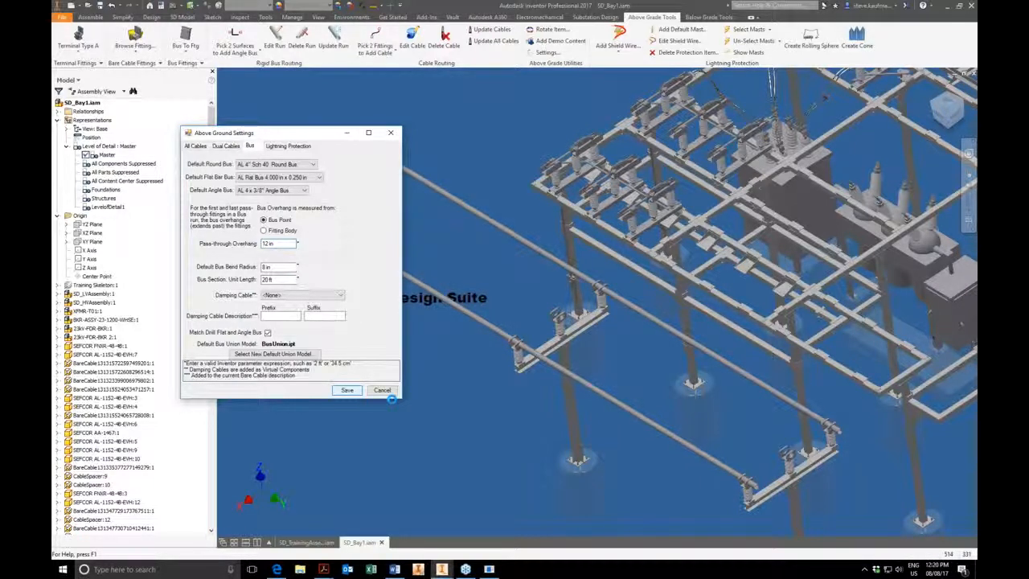
click(383, 391)
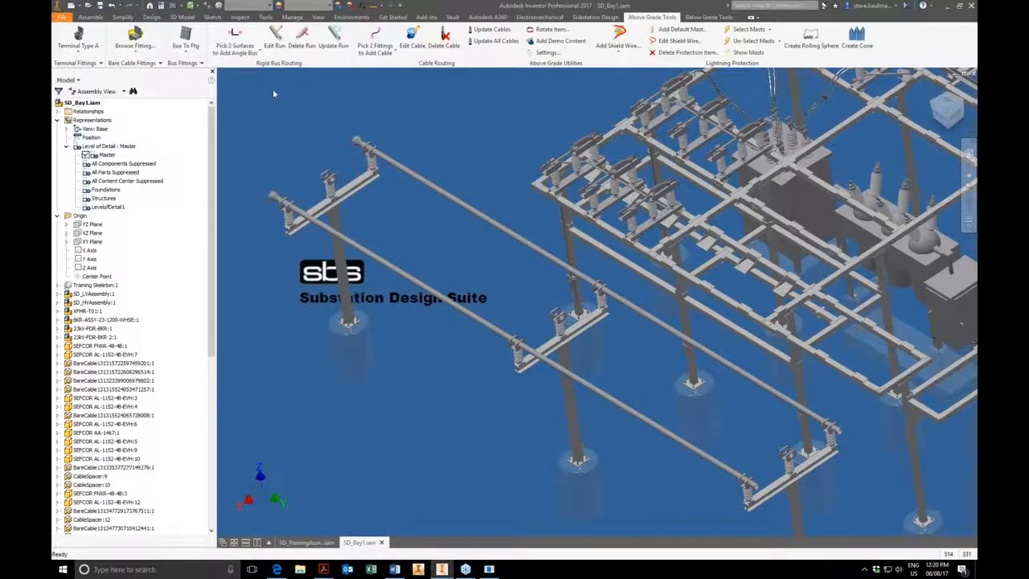
Step: Add a round bus between the middle-phase fittings on the two end beams of the low structure, using the two-fitting method
click(234, 48)
click(257, 74)
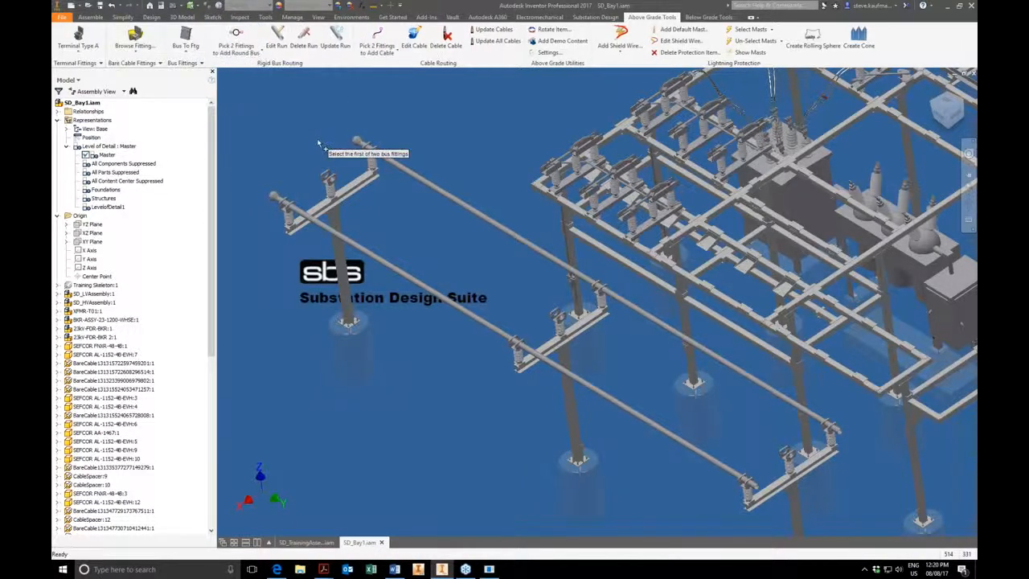
click(328, 177)
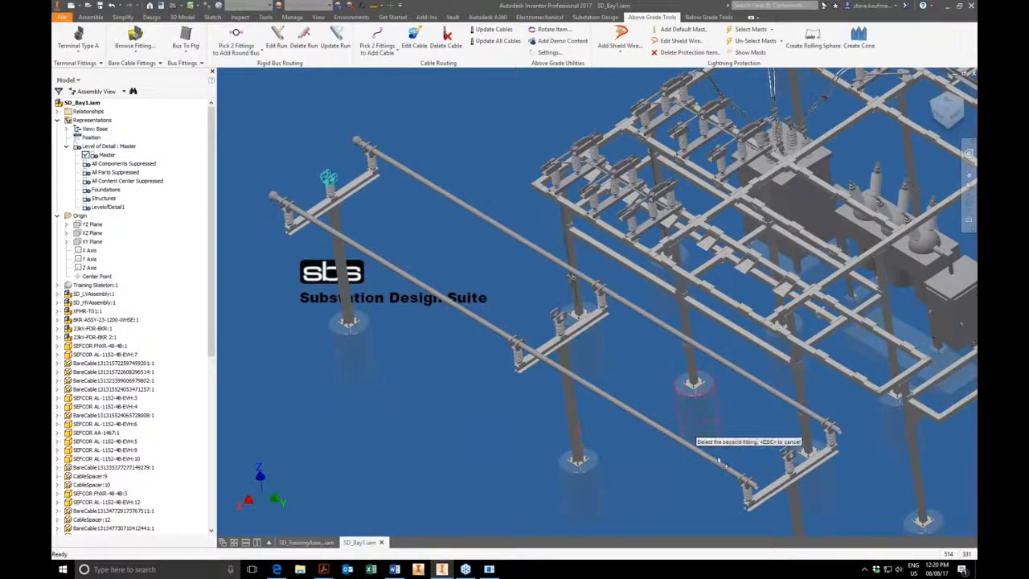
click(768, 475)
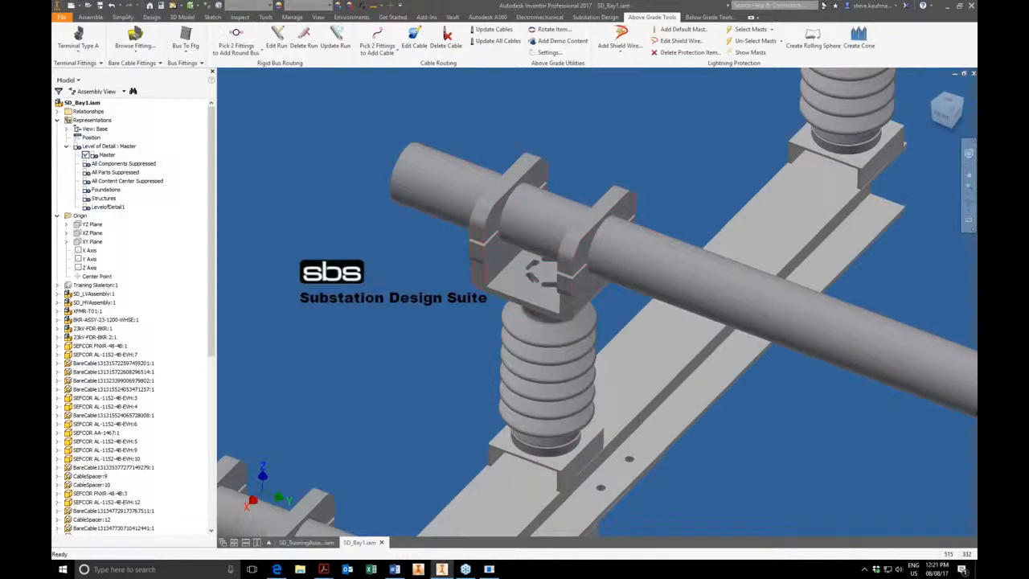
Step: Measure the distance from the end fitting's centre to the end of the round bus, checking the component along Y
click(374, 5)
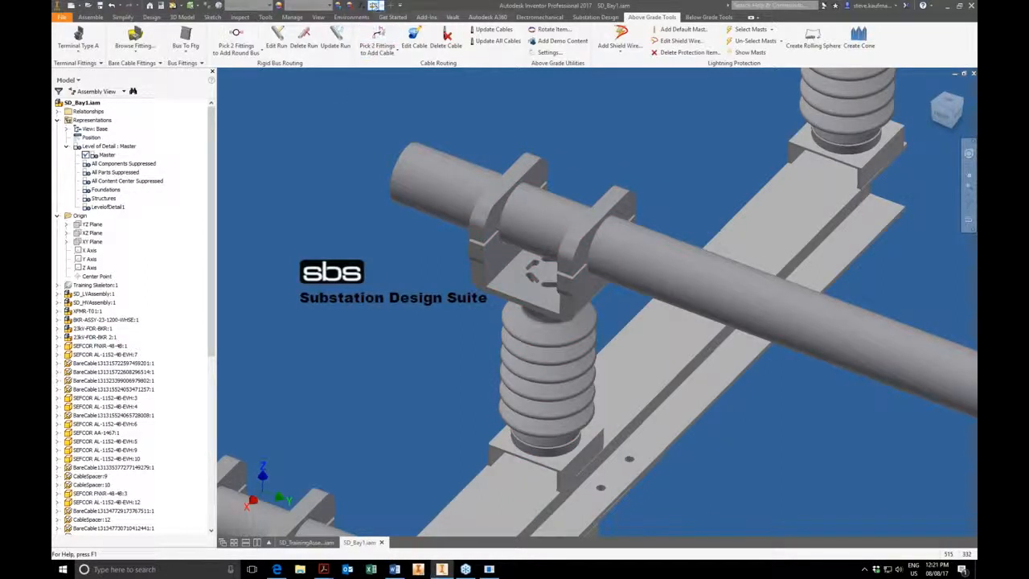
click(530, 307)
click(397, 170)
click(287, 151)
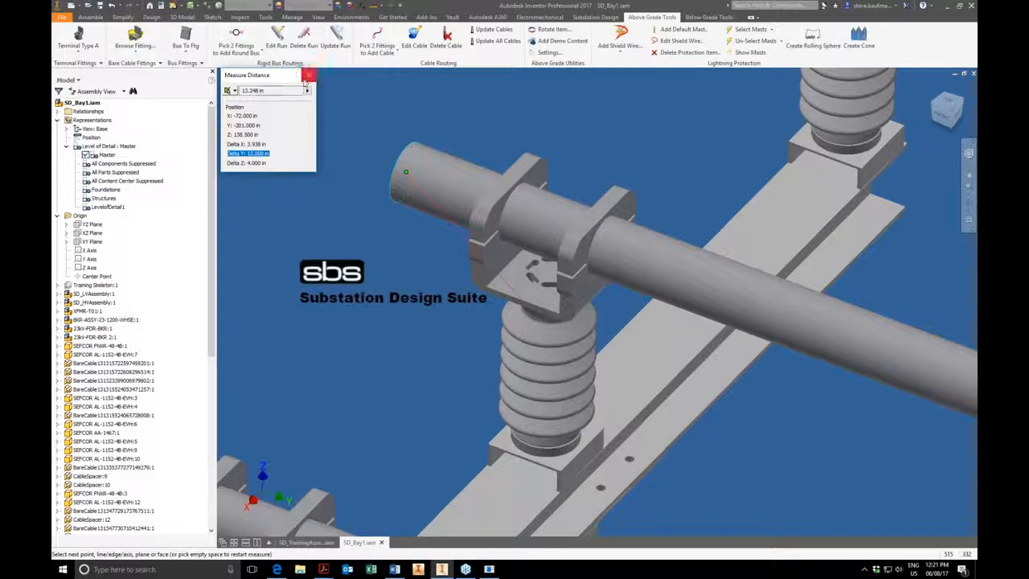
click(309, 75)
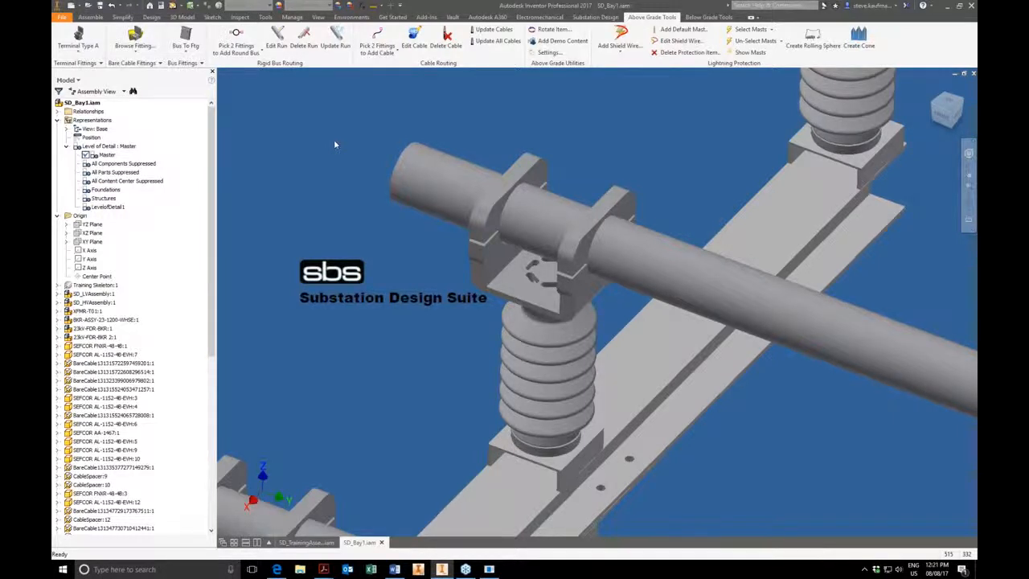
Step: Open the SD_HVAssembly subassembly in its own window and inspect its high-voltage bus runs around the vertical drop
key(F6)
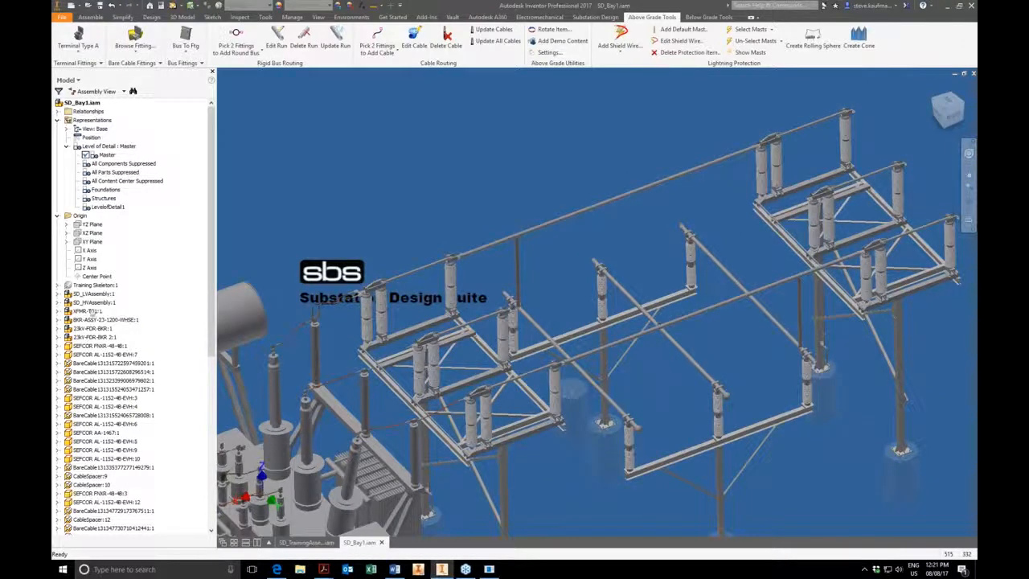
click(91, 303)
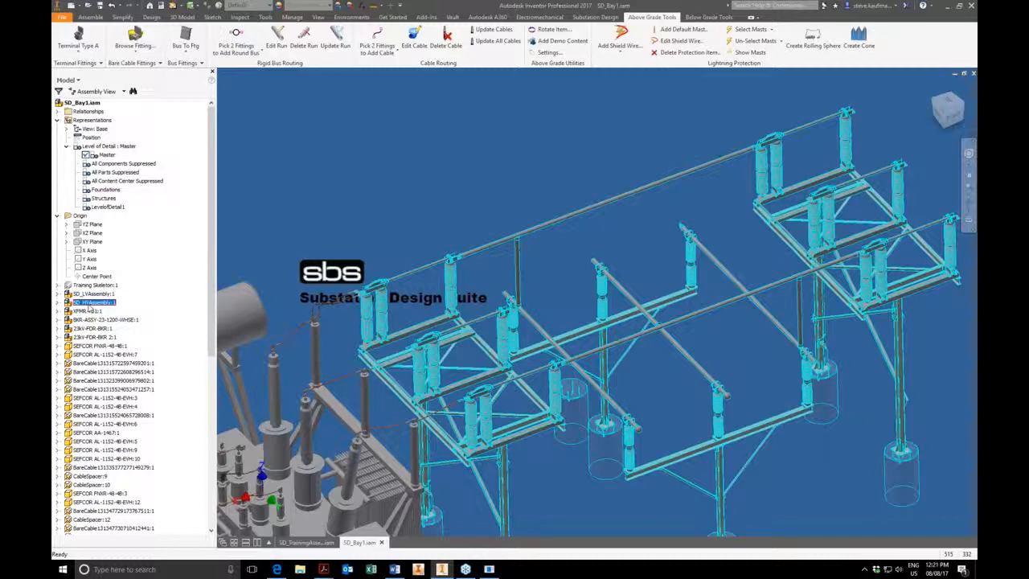
right_click(90, 305)
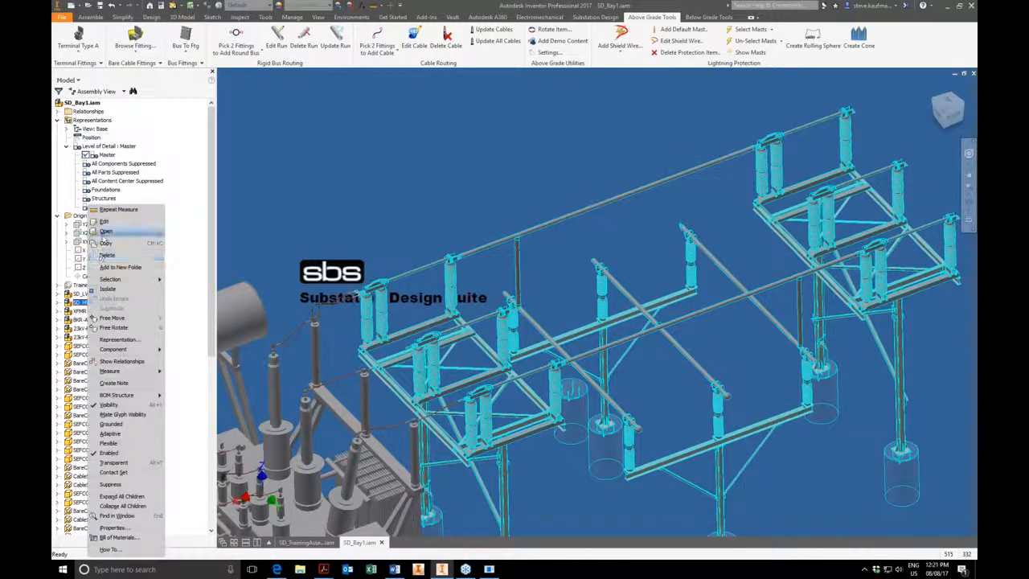
click(102, 231)
shift+middle_drag(597, 302, 628, 307)
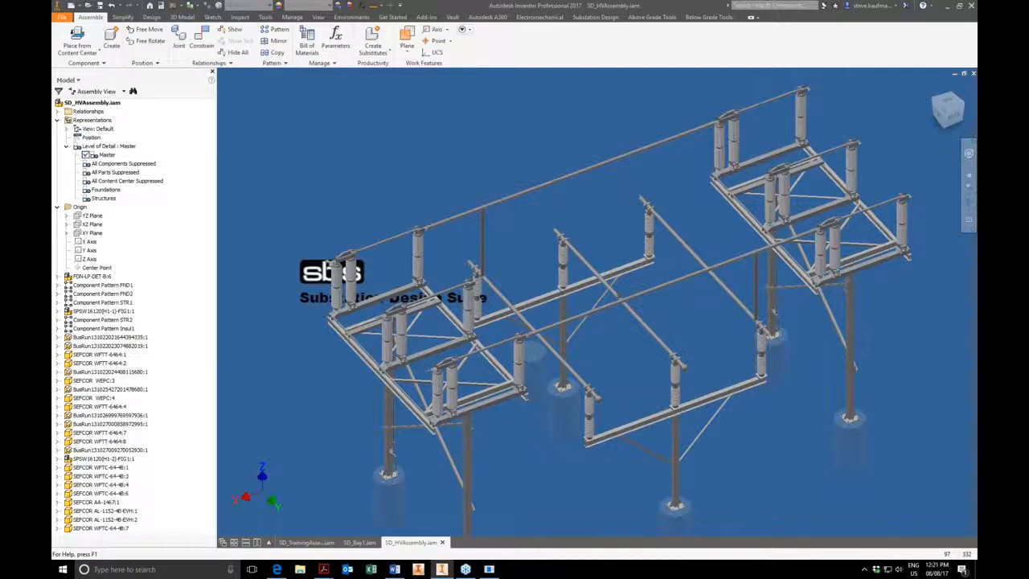
shift+middle_drag(618, 306, 592, 318)
scroll(579, 302, up, 3)
scroll(596, 303, up, 10)
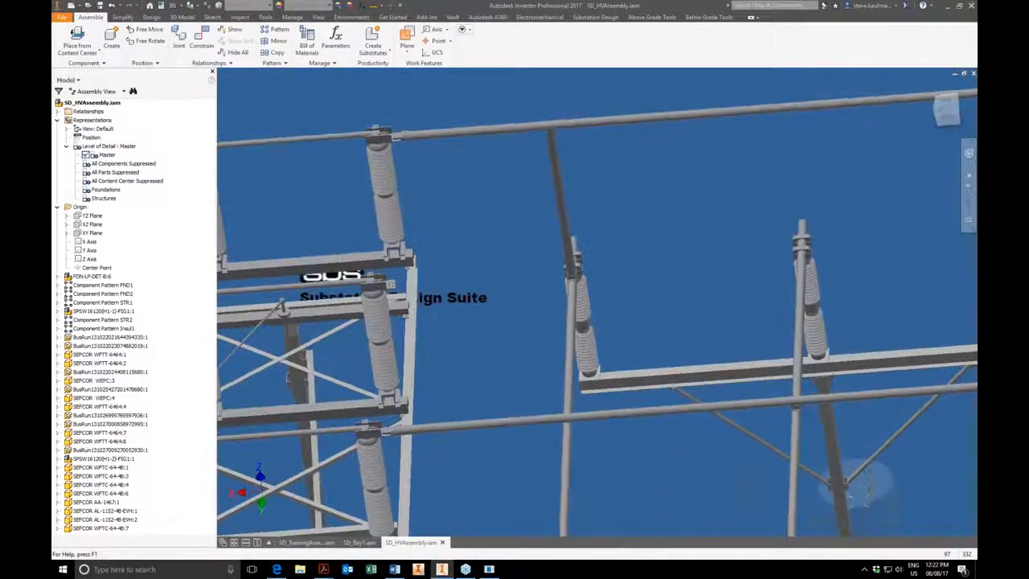
Step: Place a SEFCOR WFTC-64-4B fitting on the middle-phase terminal pad at the end of the first switch structure
shift+middle_drag(597, 302, 653, 338)
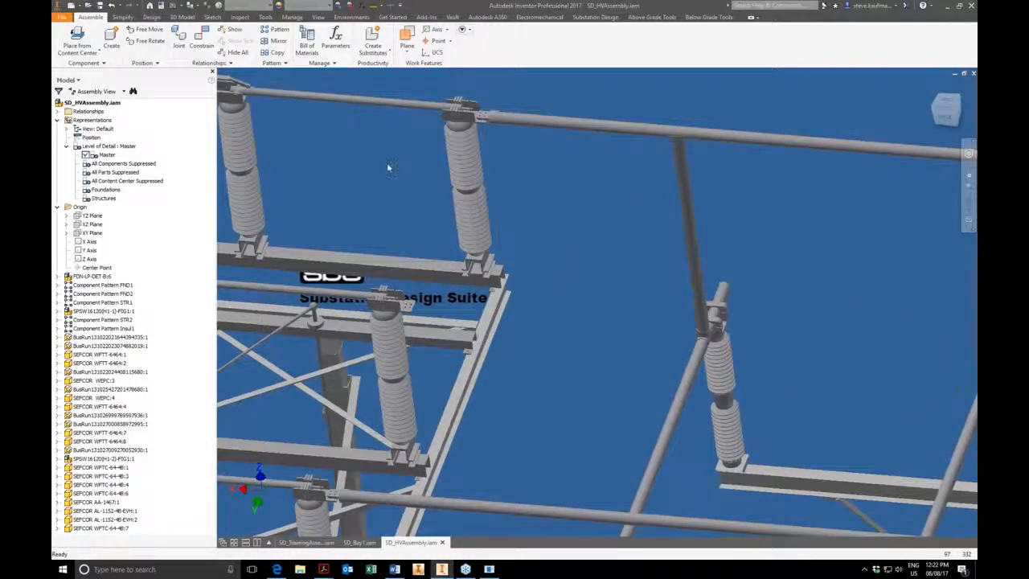
click(649, 17)
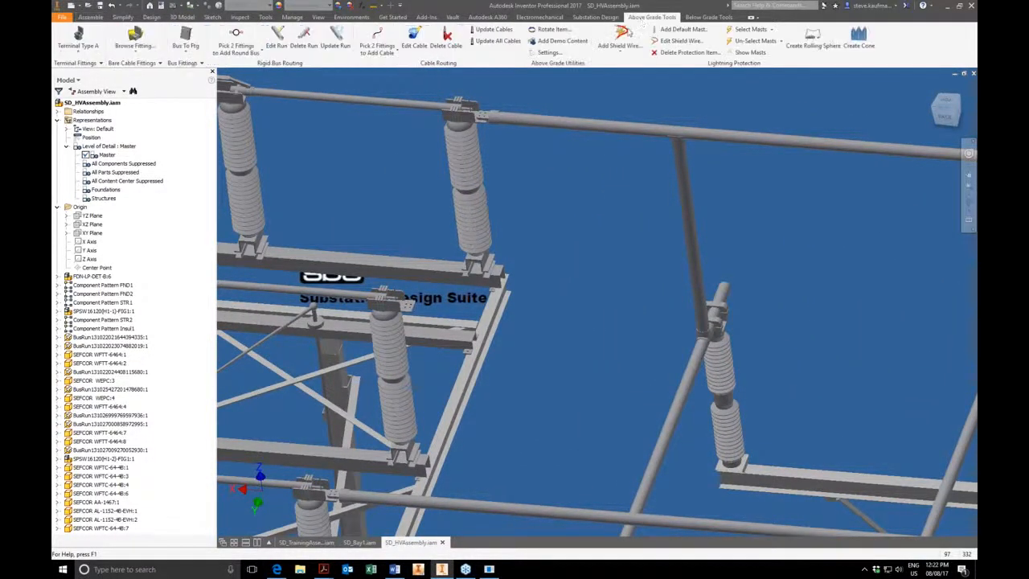
click(132, 63)
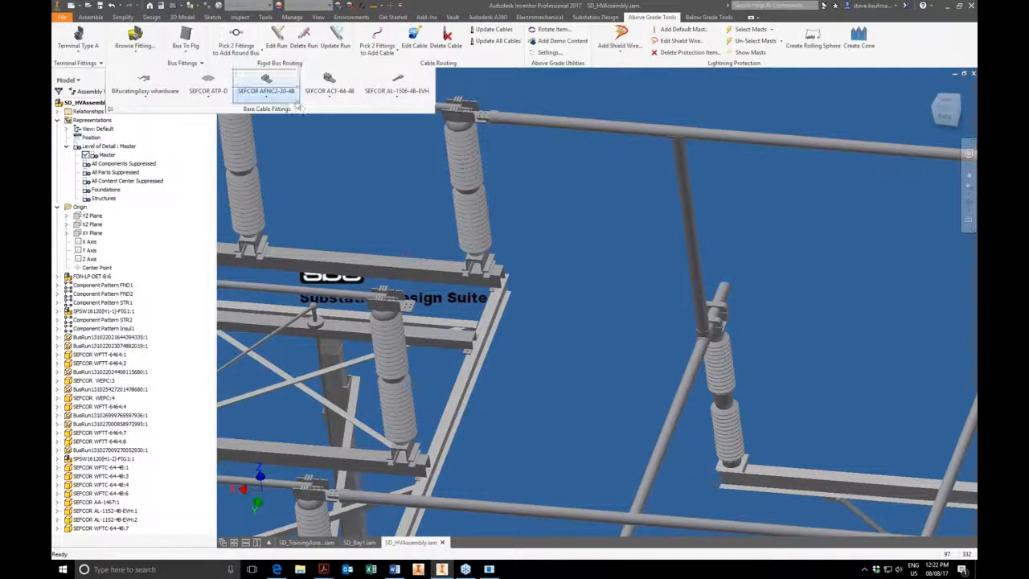
click(328, 95)
click(337, 115)
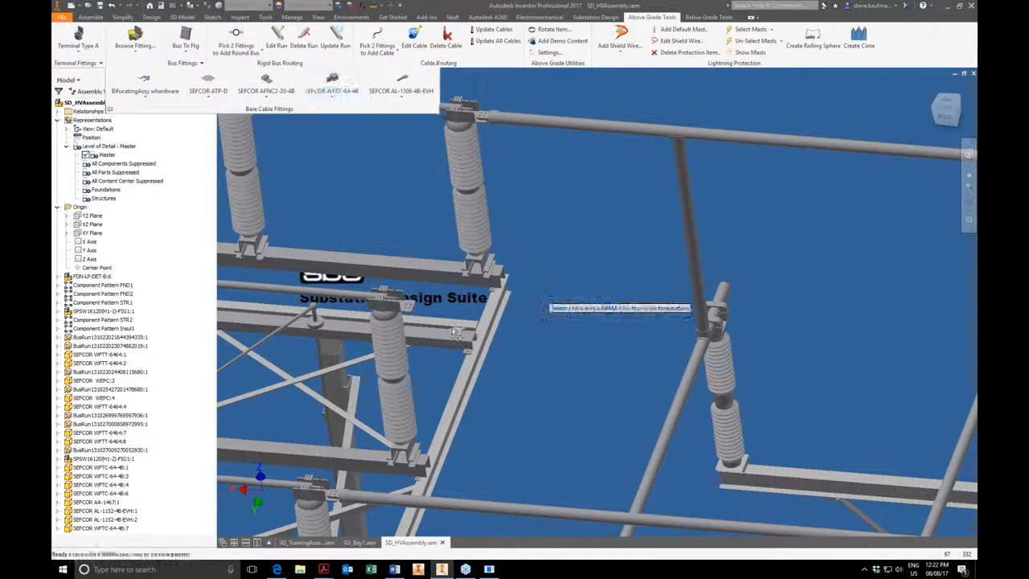
click(412, 309)
Step: Place another SEFCOR WFTC-64-4B fitting on the facing middle-phase terminal pad of the opposite switch structure
shift+middle_drag(412, 309, 554, 309)
scroll(683, 282, up, 3)
middle_drag(683, 282, 346, 269)
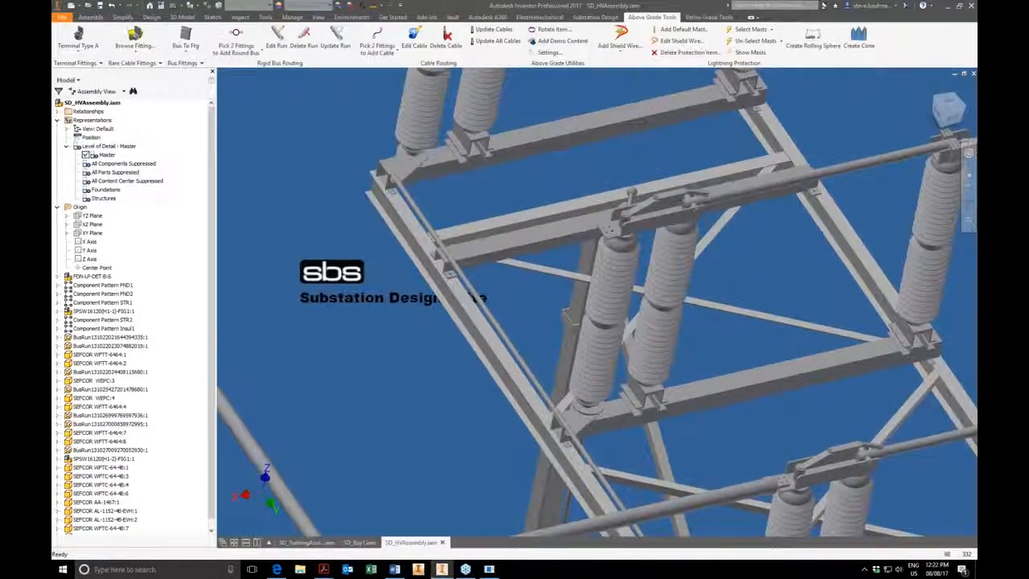
click(160, 63)
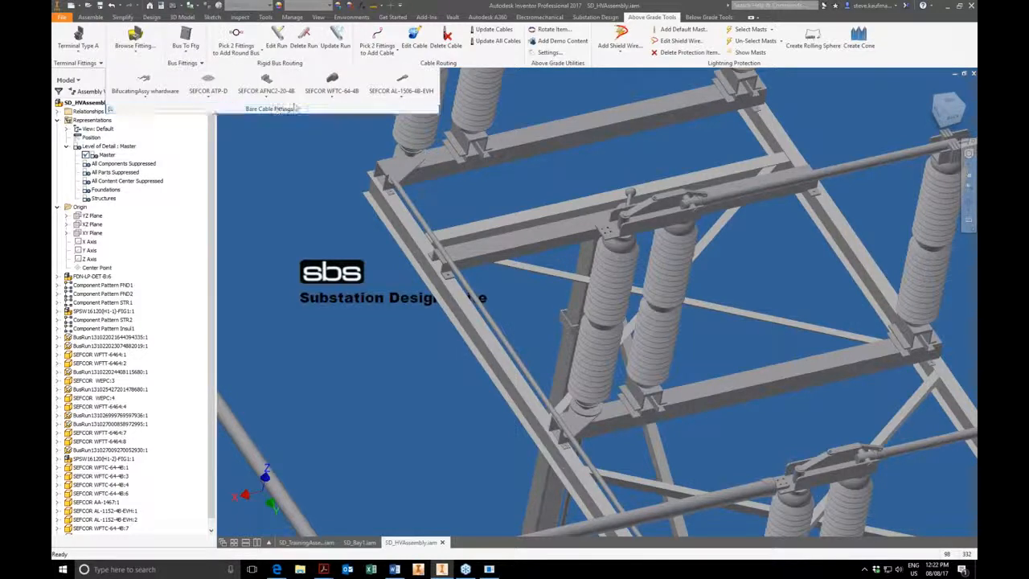
click(332, 84)
click(613, 231)
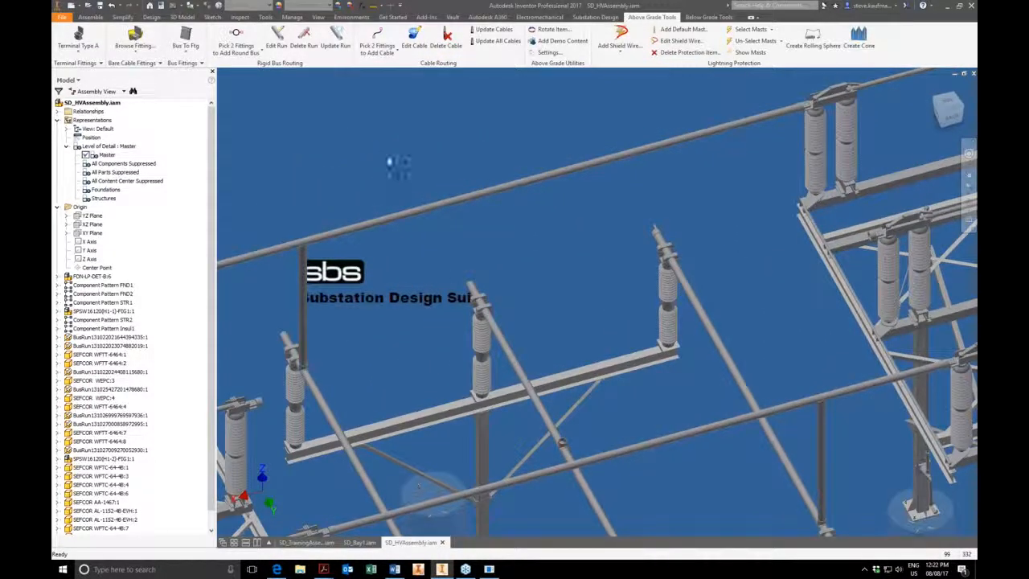
Step: Edit the bus pass-through overhang in the above-grade settings and save them
click(548, 53)
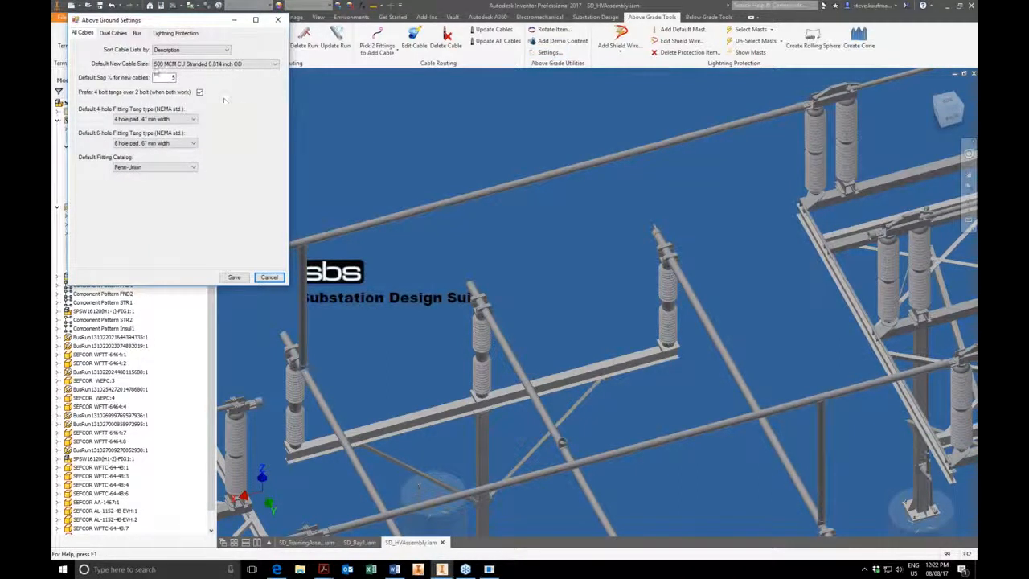
click(137, 32)
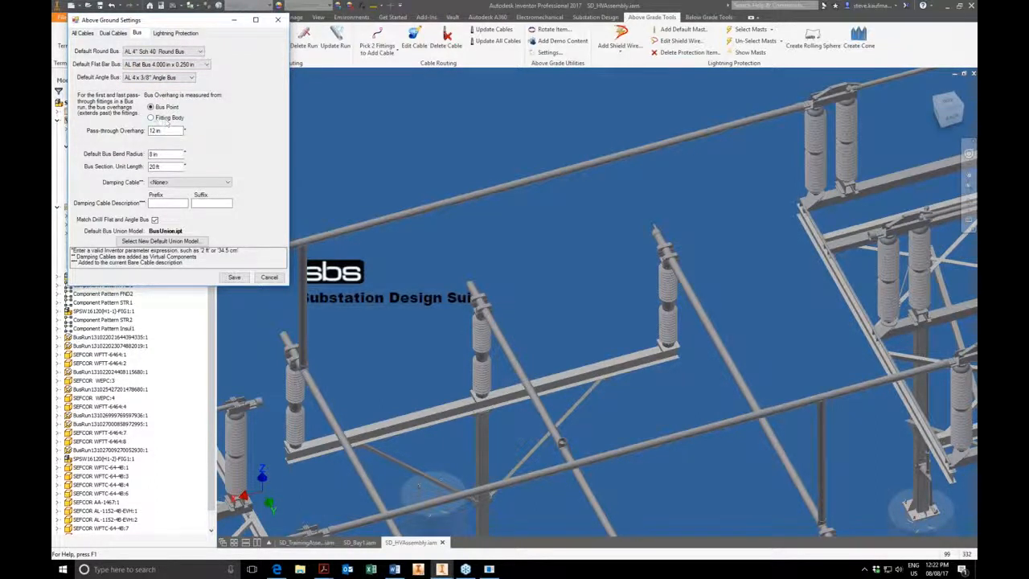
drag(155, 131, 118, 130)
click(241, 279)
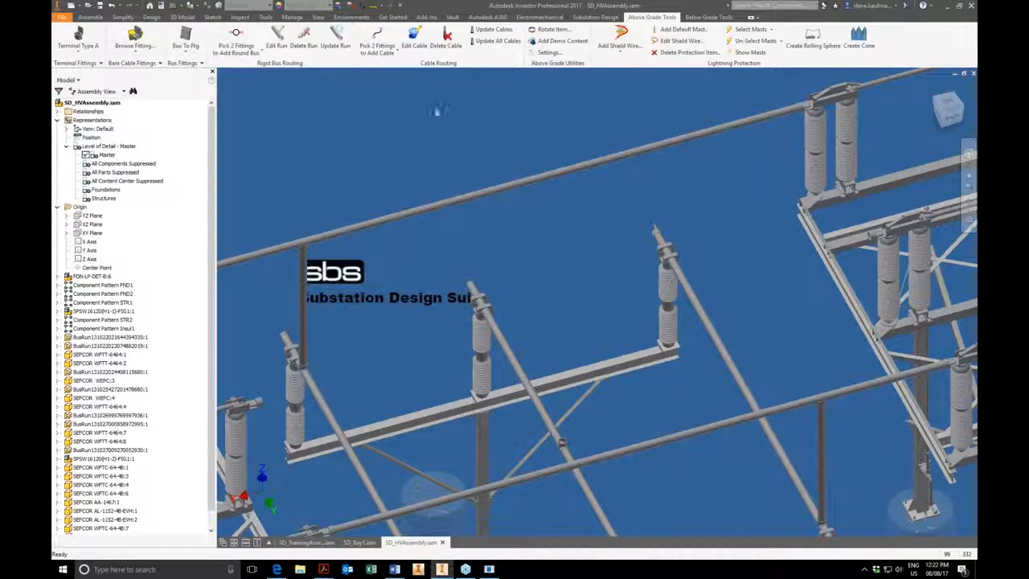
Step: Add a round bus between the two middle-phase WFTC-64-4B fittings on the opposing switch structures
click(235, 39)
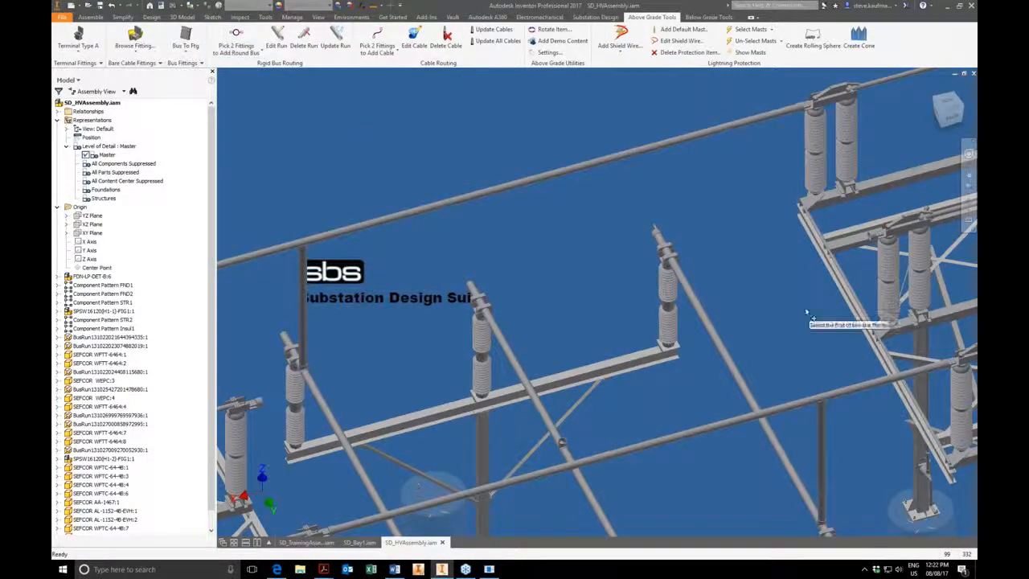
click(875, 234)
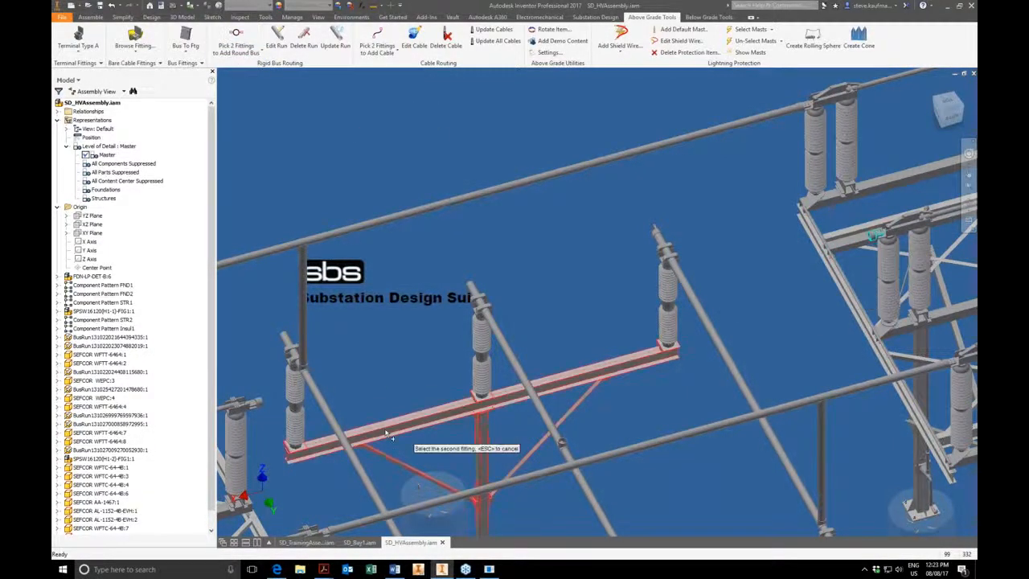
click(252, 405)
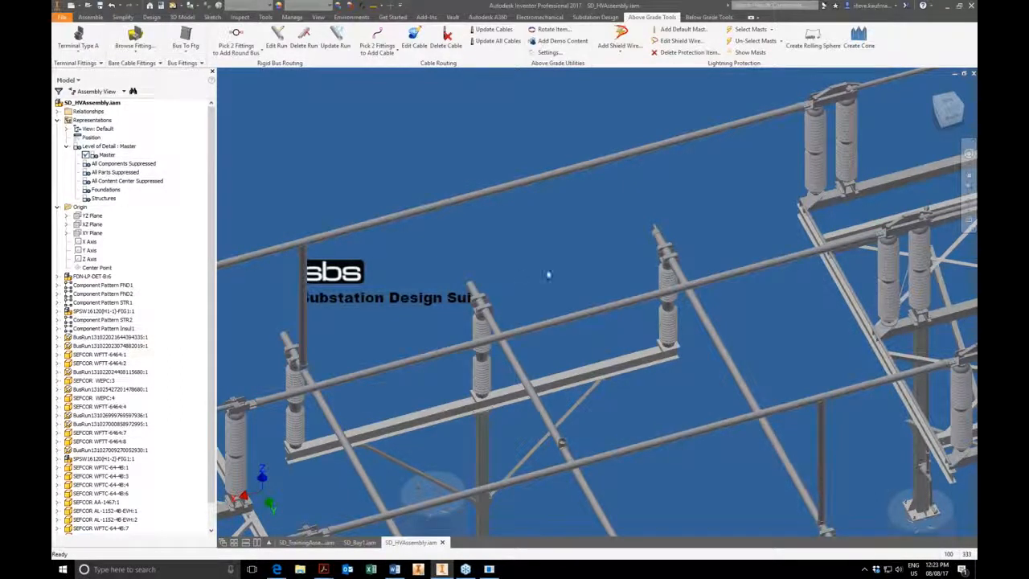
Step: Open the new middle-phase bus run as a part and examine its user parameters, including Length
right_click(580, 314)
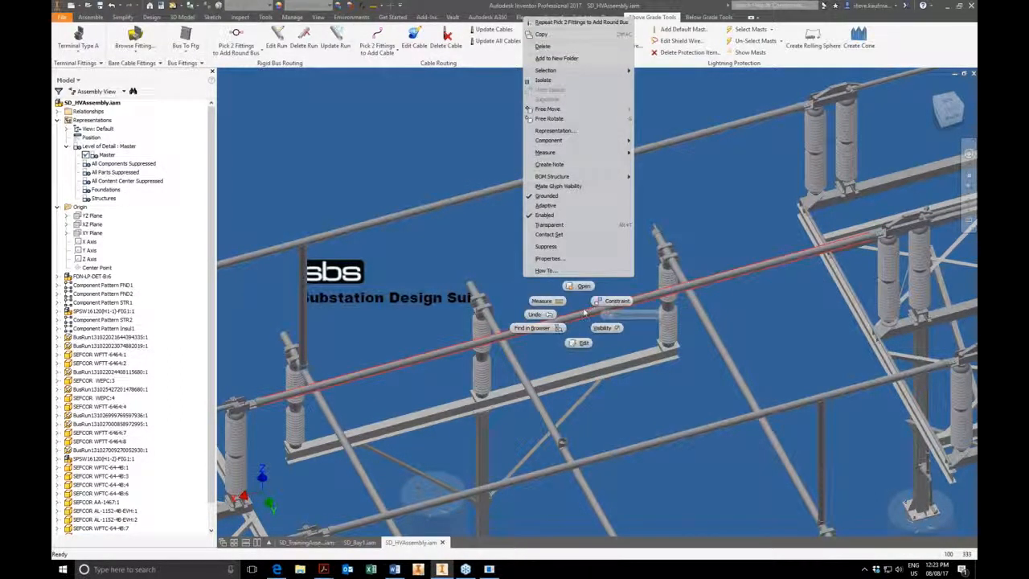
click(576, 285)
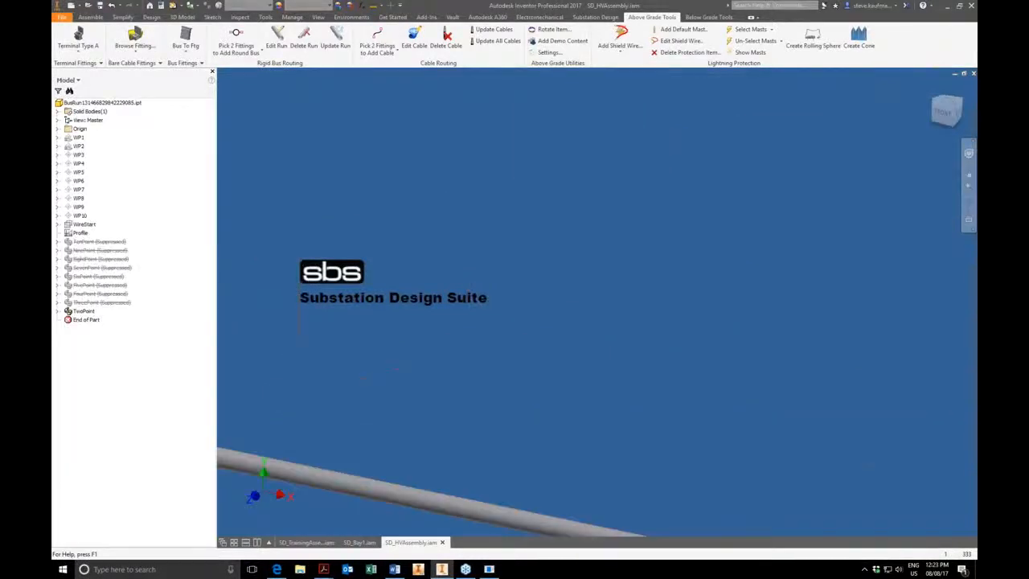
click(362, 5)
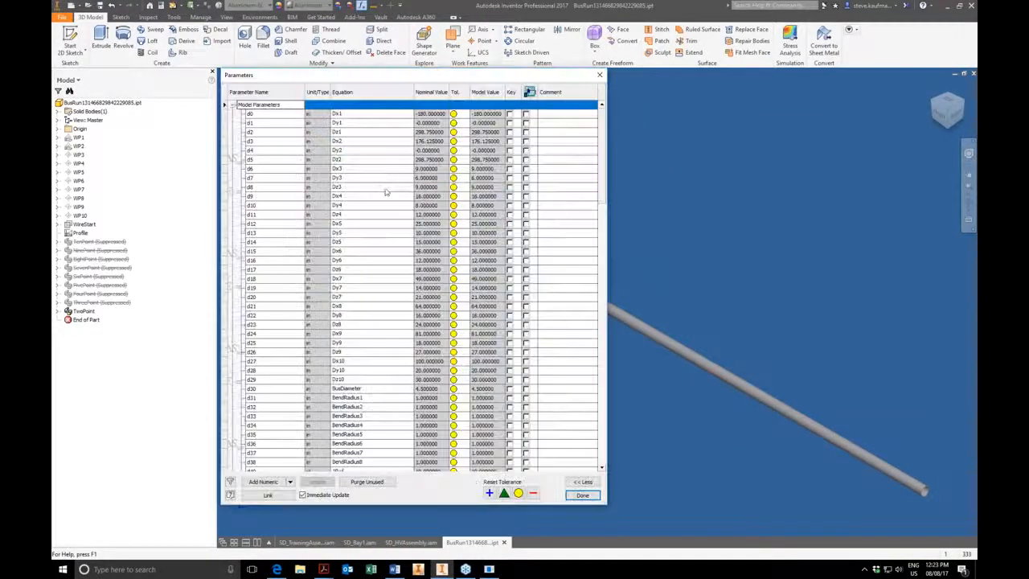
click(233, 106)
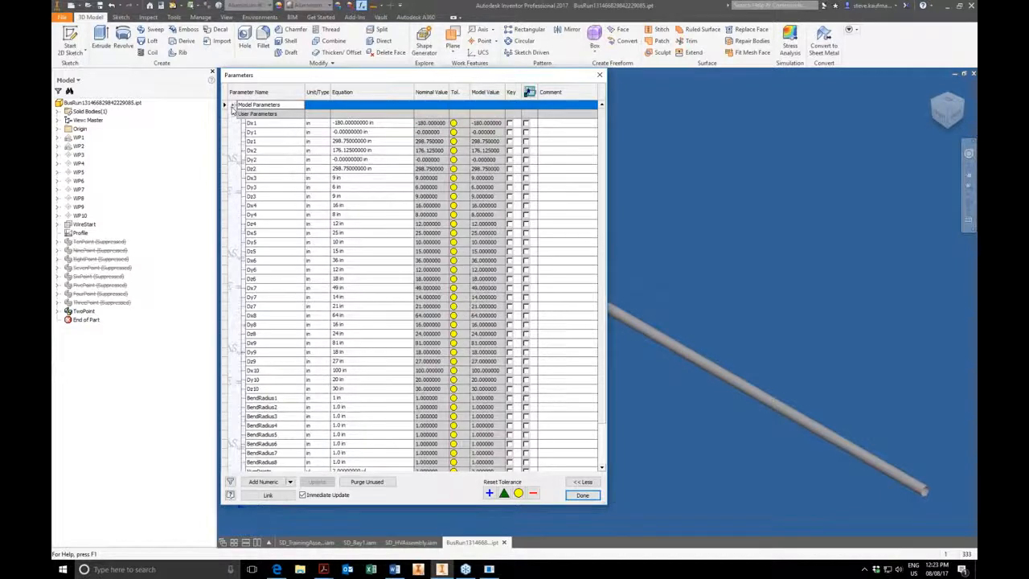
scroll(378, 414, down, 2)
click(342, 462)
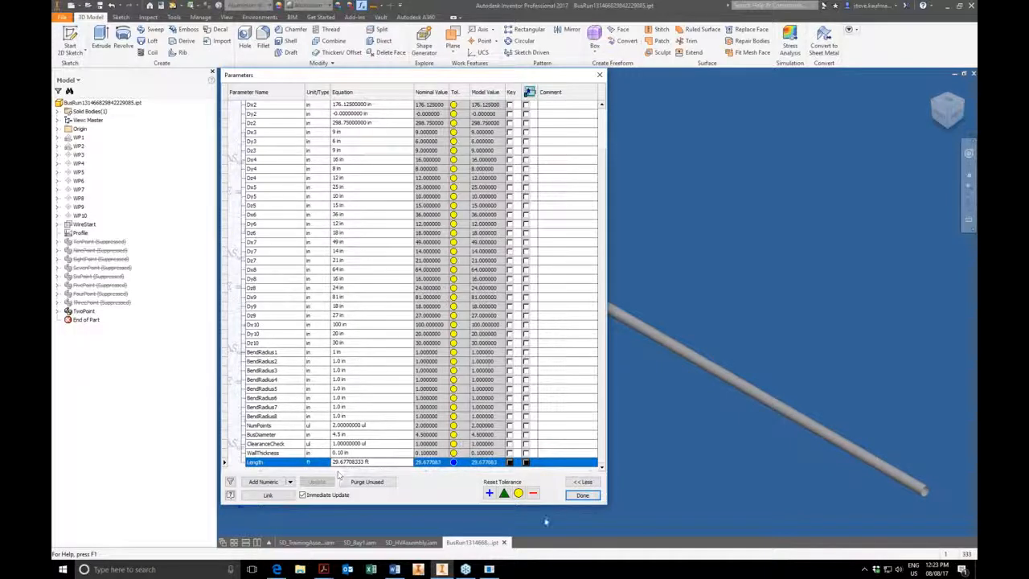
click(573, 495)
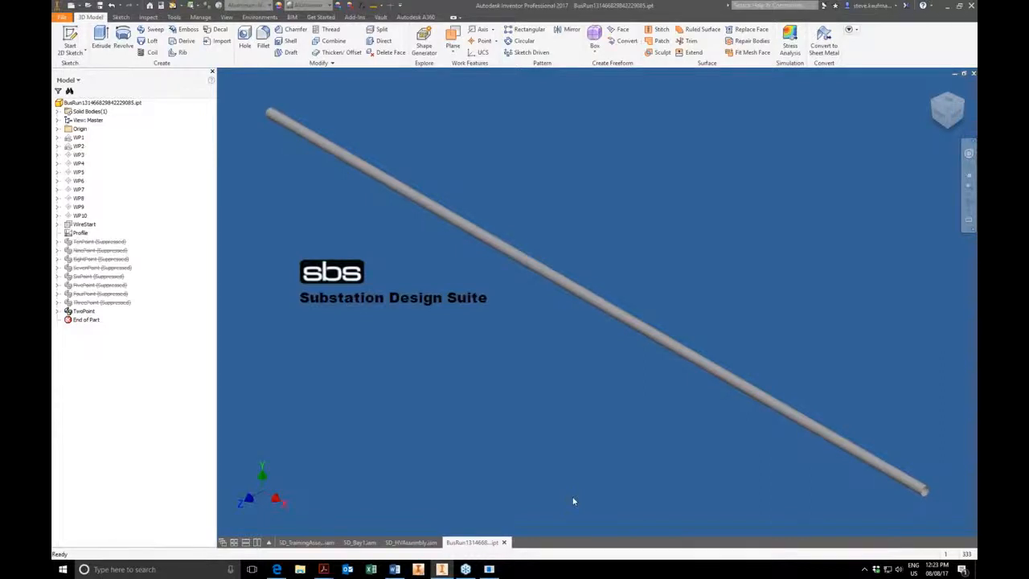
Step: Close the bus run part, saving its modifications, and return to SD_HVAssembly
click(973, 75)
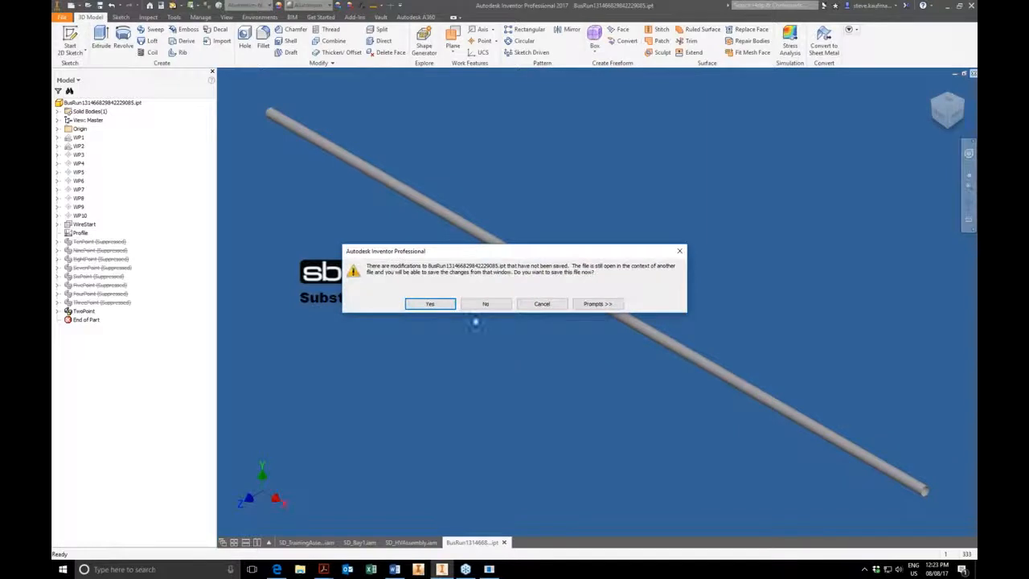
click(430, 304)
click(558, 270)
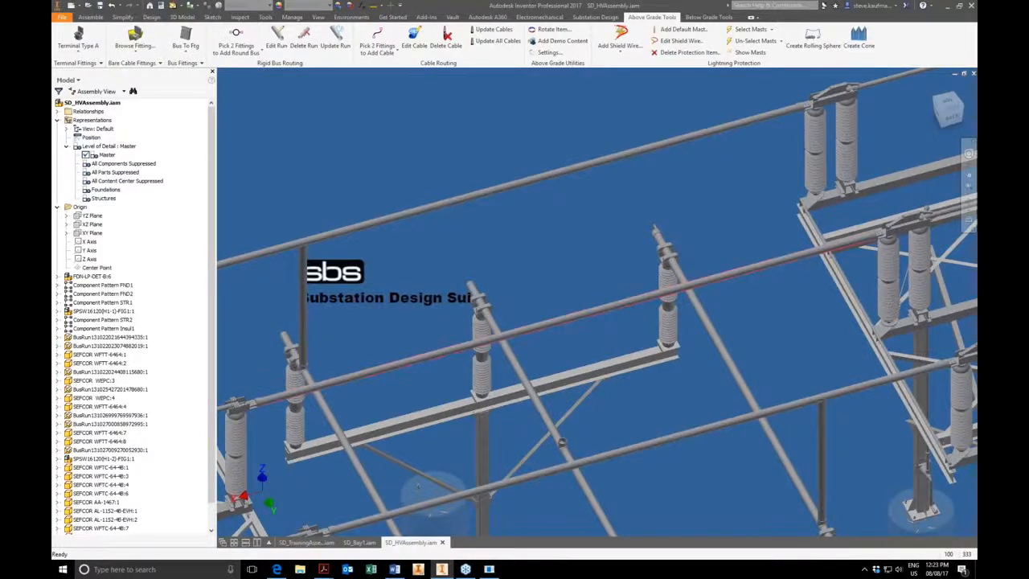
Step: Add a SEFCOR GHIK 64 tap fitting to the long outer-phase round bus between the vertical drop and the far switch
scroll(558, 246, down, 3)
scroll(558, 250, up, 2)
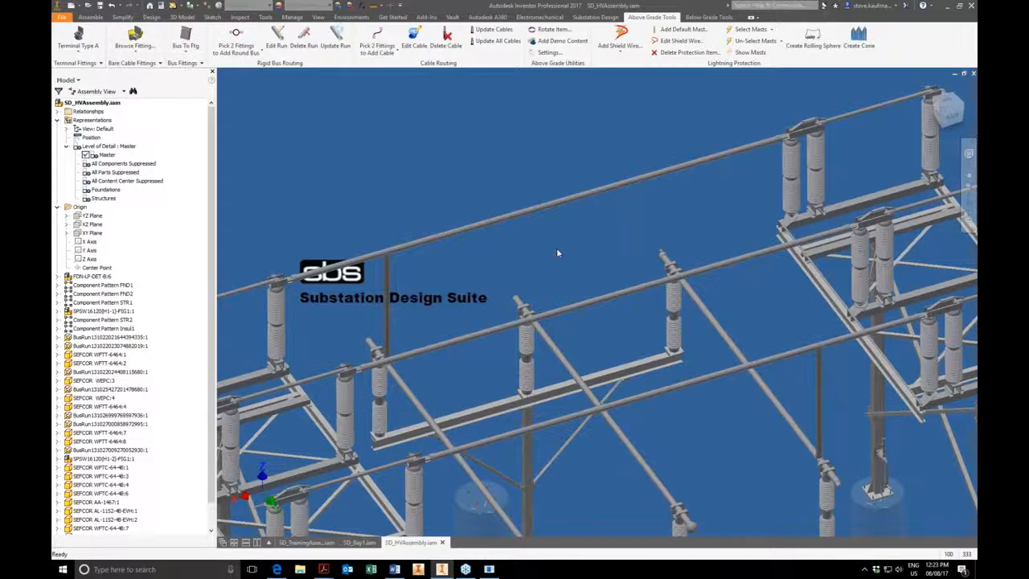
click(183, 63)
click(197, 96)
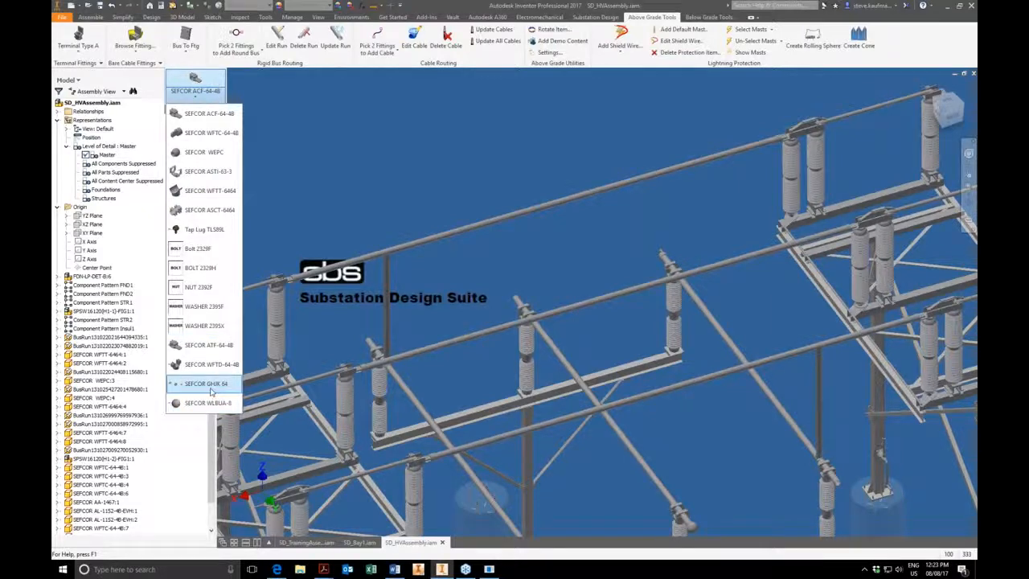
click(208, 385)
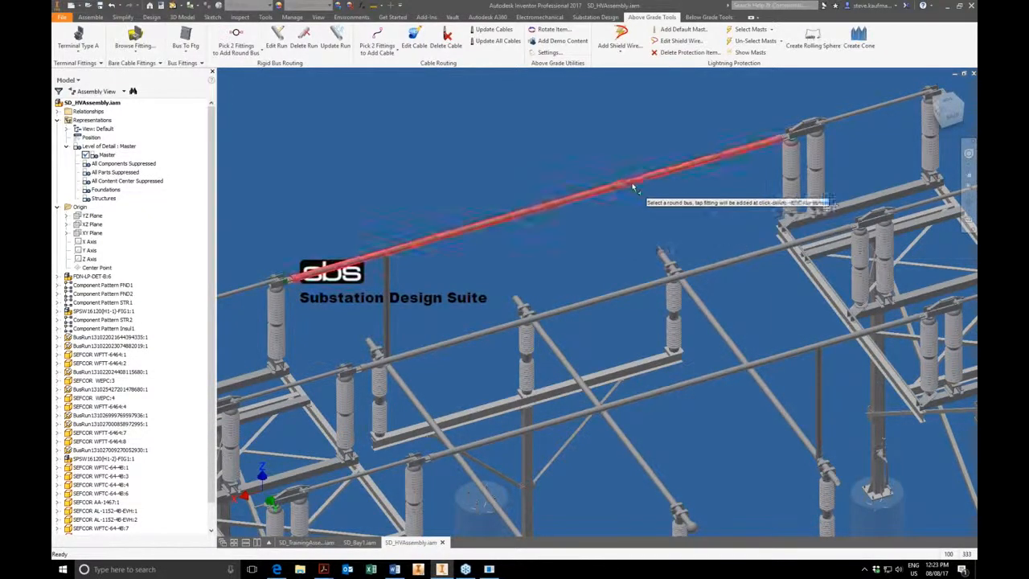
scroll(643, 172, down, 6)
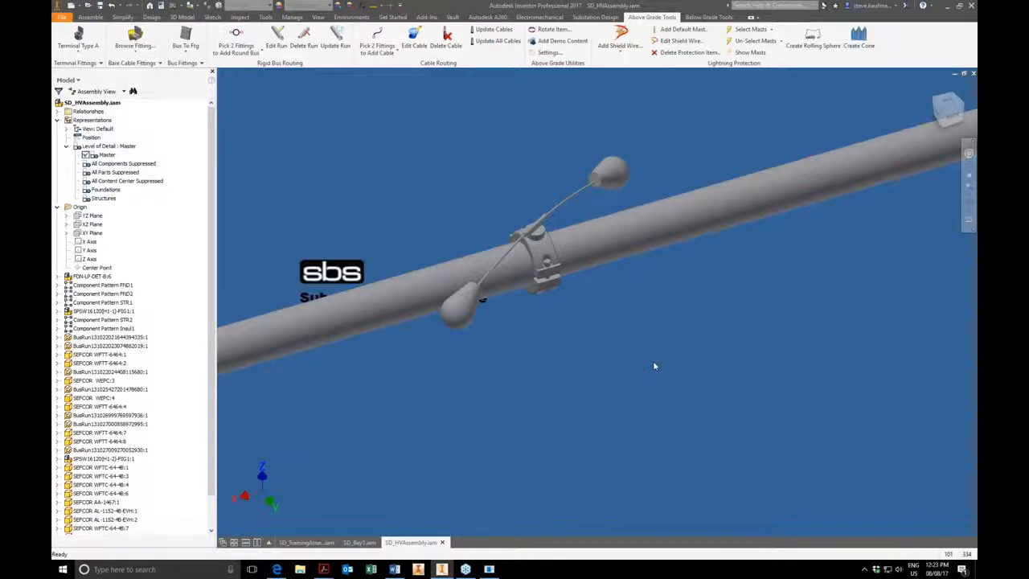
scroll(653, 365, up, 3)
scroll(654, 366, up, 4)
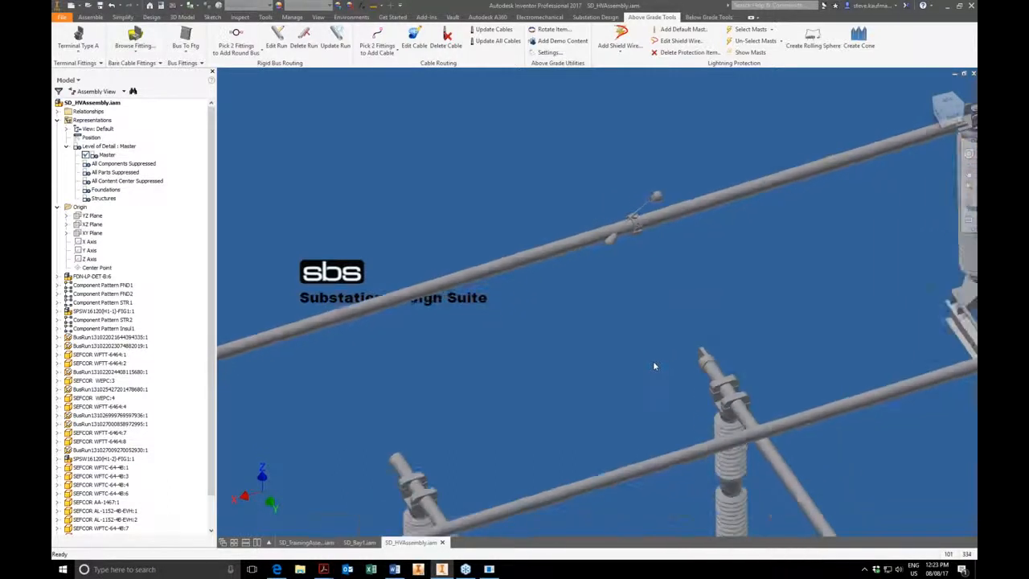
scroll(653, 366, up, 3)
scroll(654, 367, up, 5)
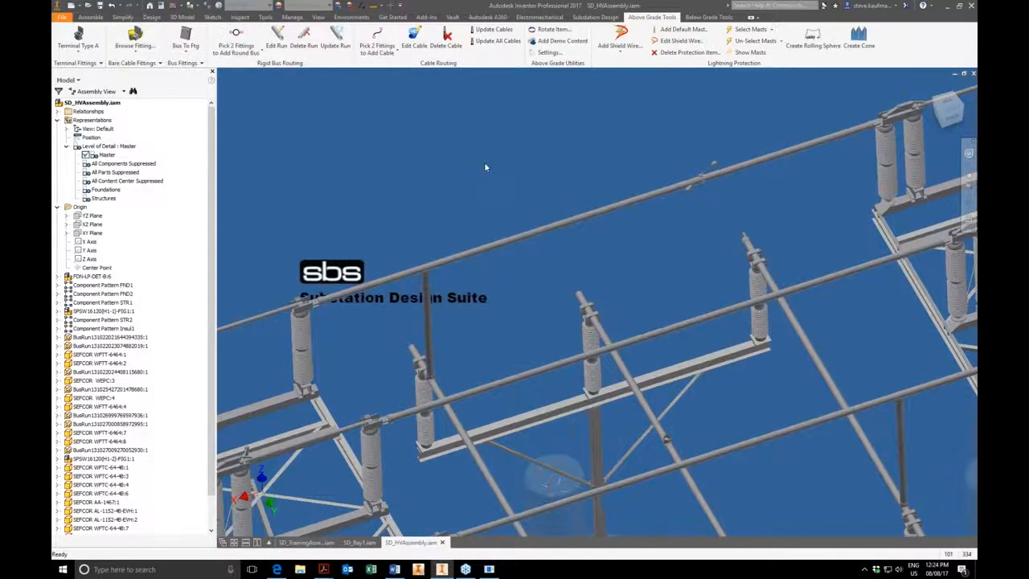
click(376, 48)
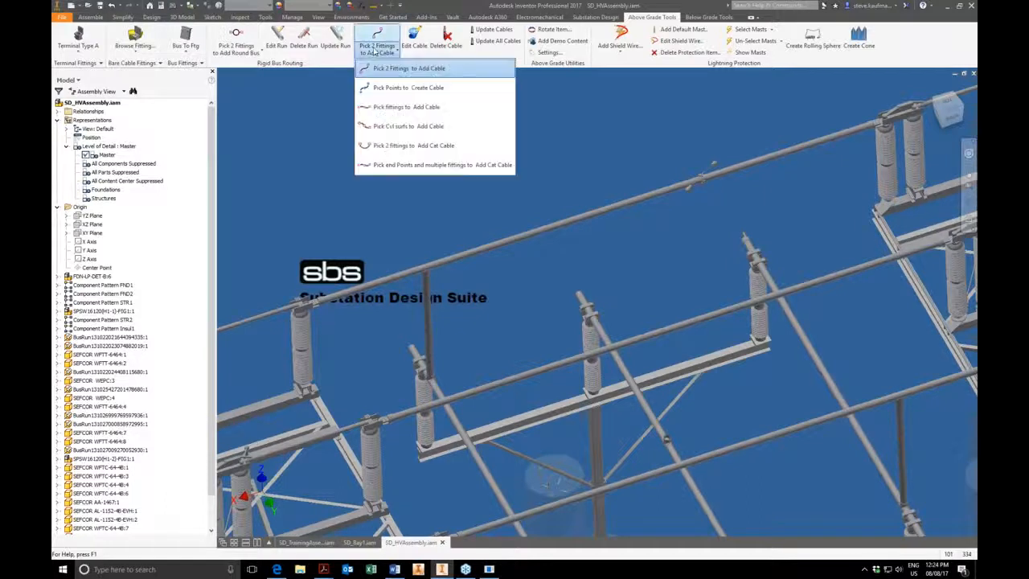
click(610, 158)
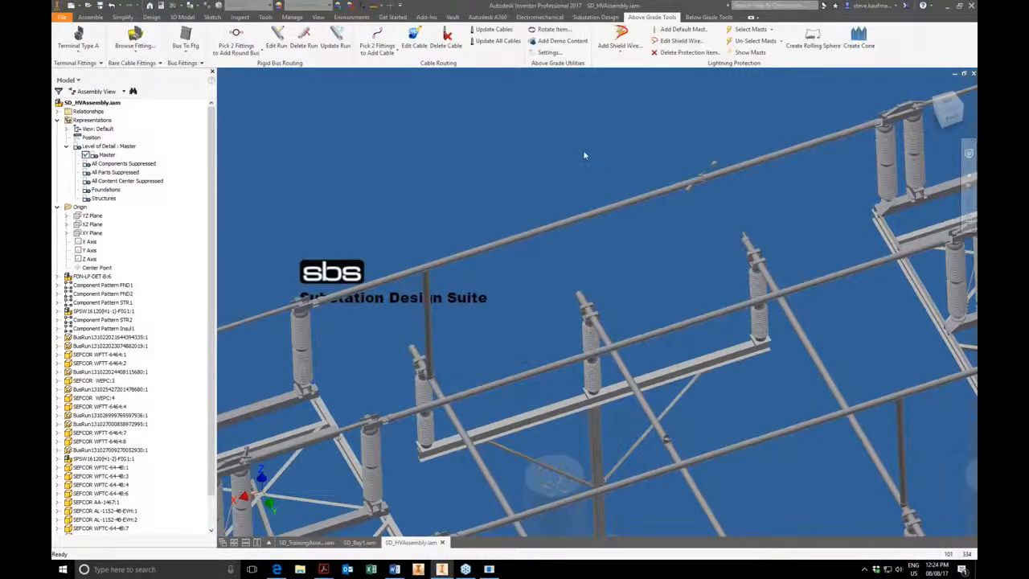
scroll(584, 152, up, 1)
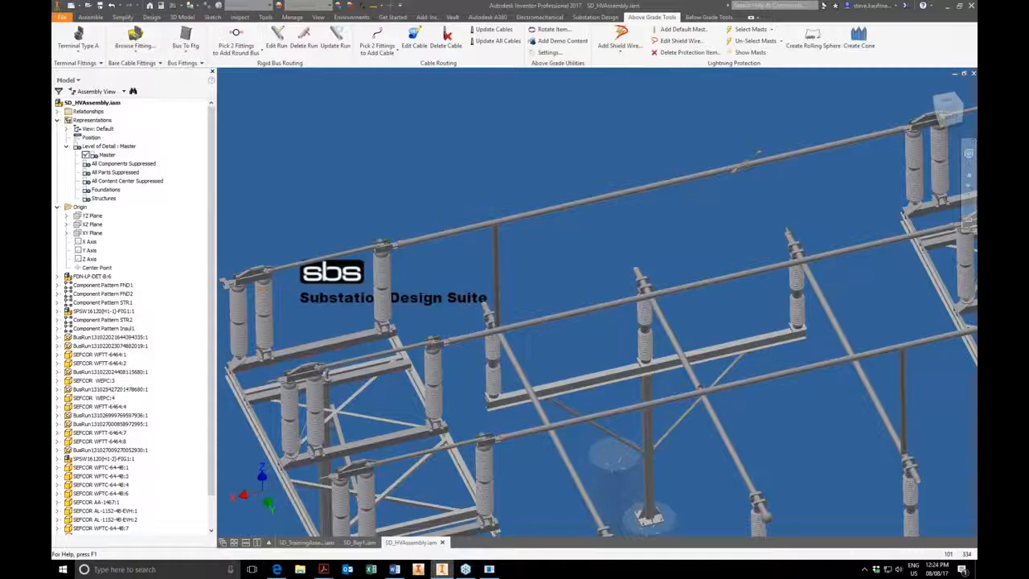
Step: Switch to Adobe Acrobat and read SDS Part Automation Requirements.pdf through the introduction to the Bus Fitting work-geometry page
mouse_move(331, 570)
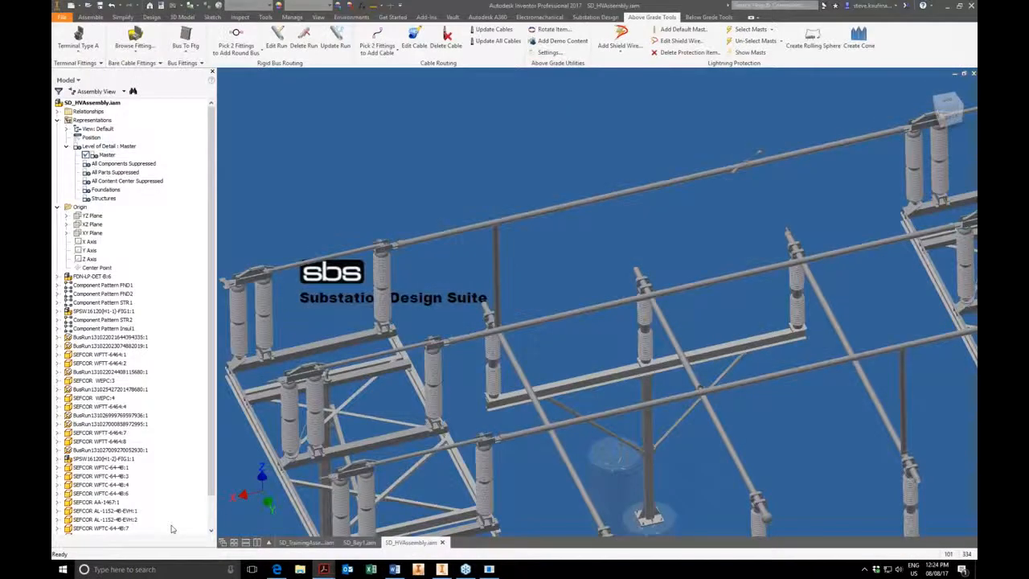
drag(53, 103, 515, 65)
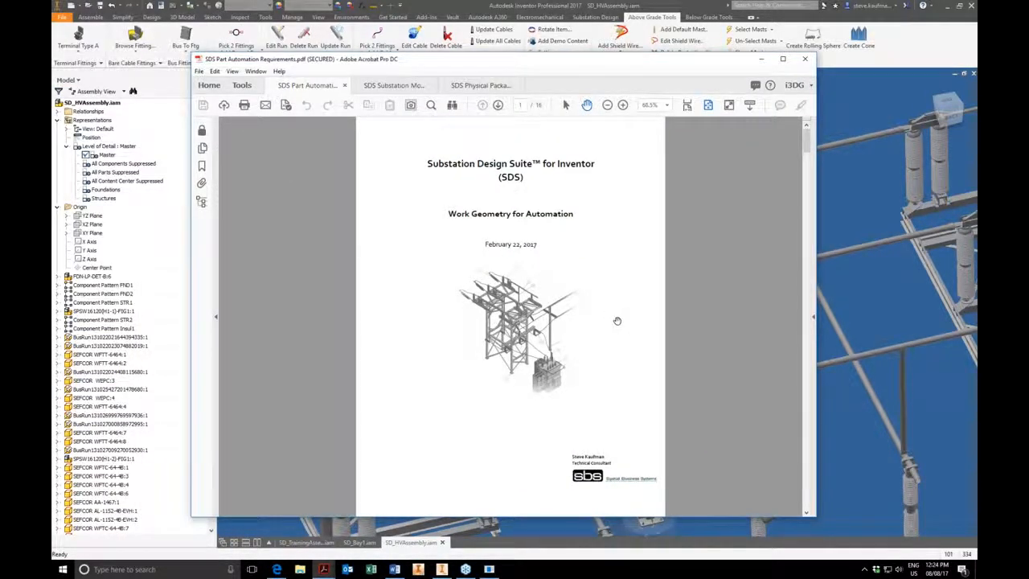
scroll(617, 321, down, 3)
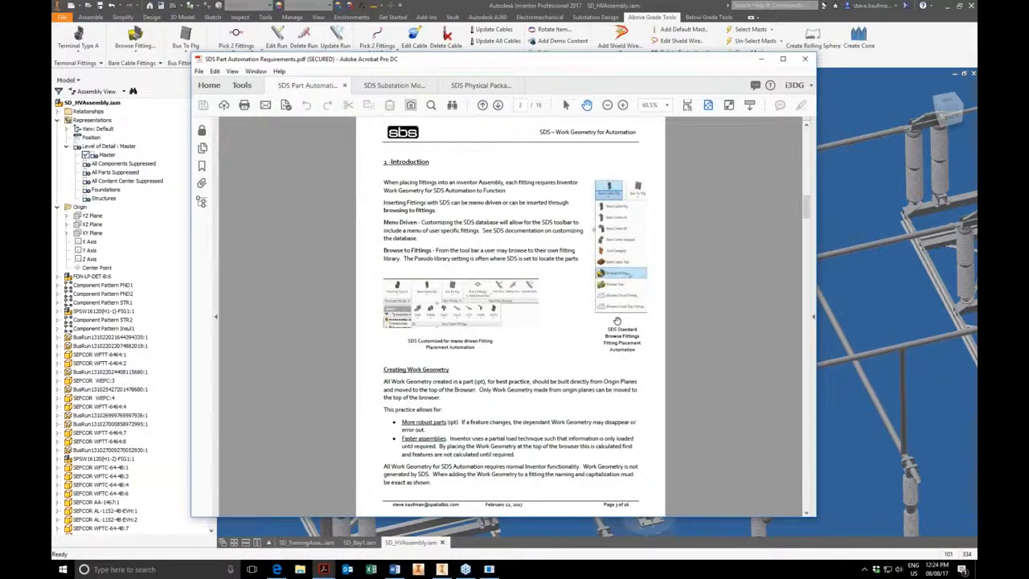
scroll(618, 319, up, 1)
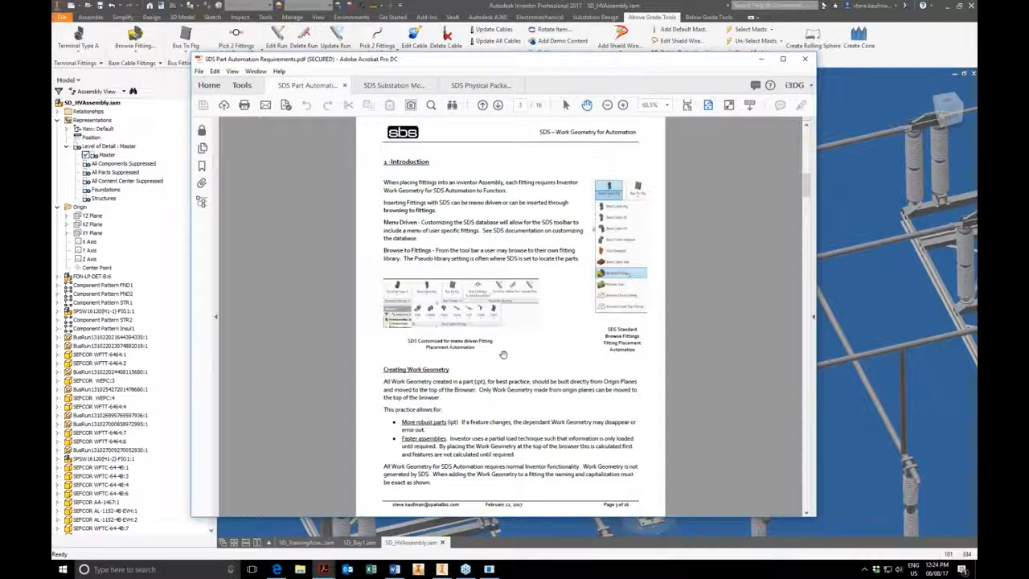
scroll(503, 354, down, 3)
scroll(503, 354, down, 3)
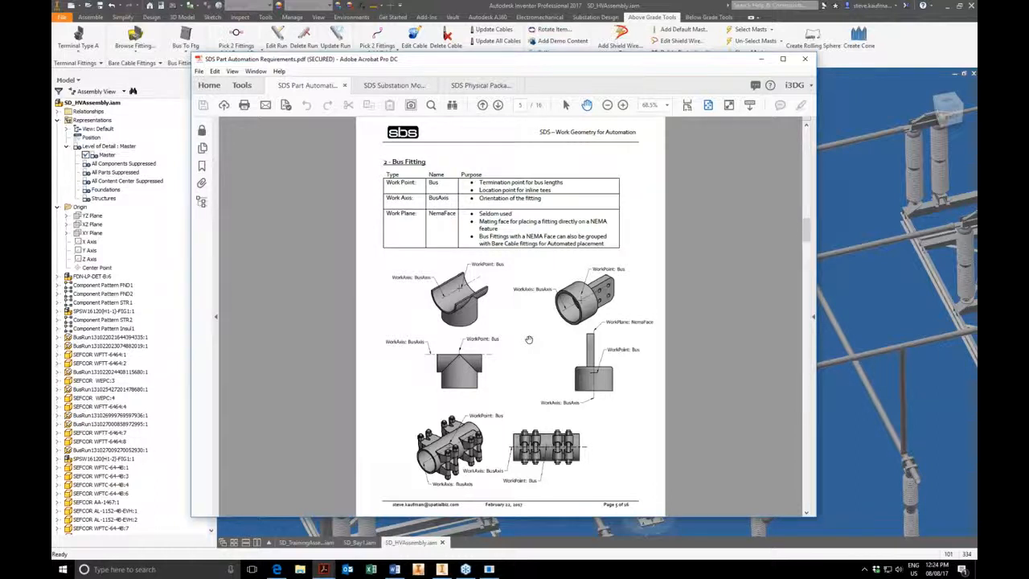
Step: Return to Inventor and review the available bare cable fitting options, including Browse Cloud Fitting
drag(677, 63, 0, 74)
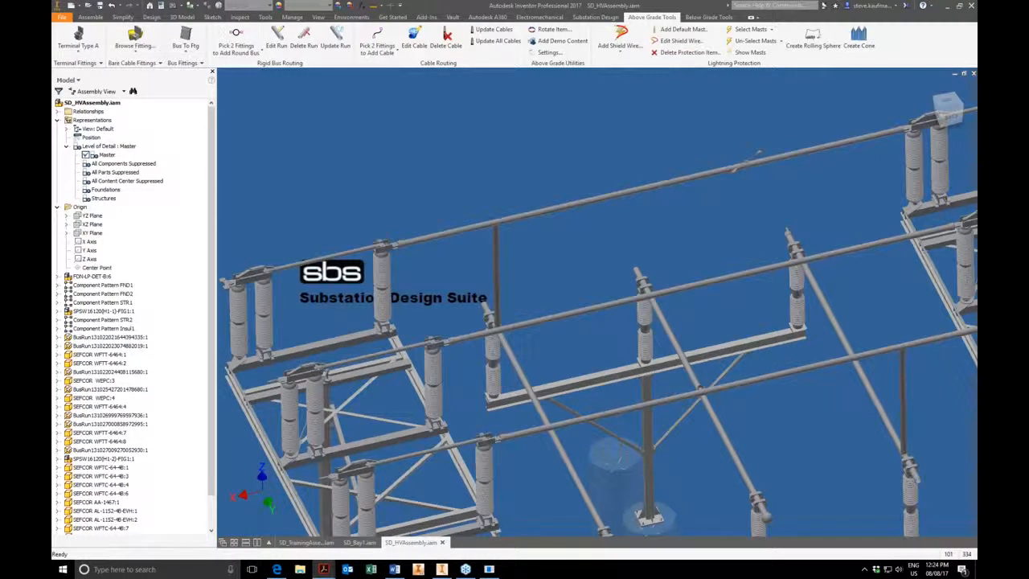
click(629, 226)
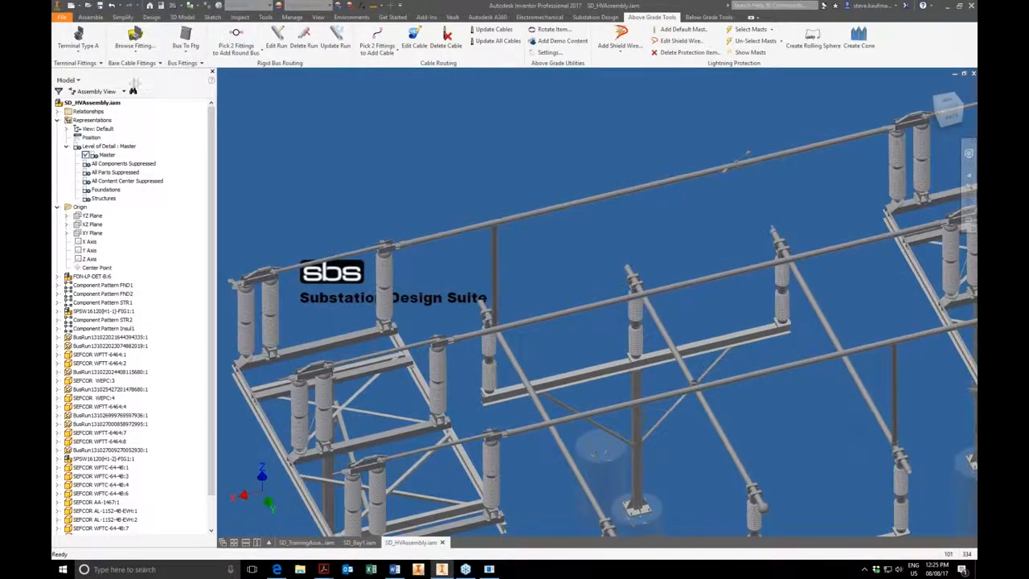
click(134, 47)
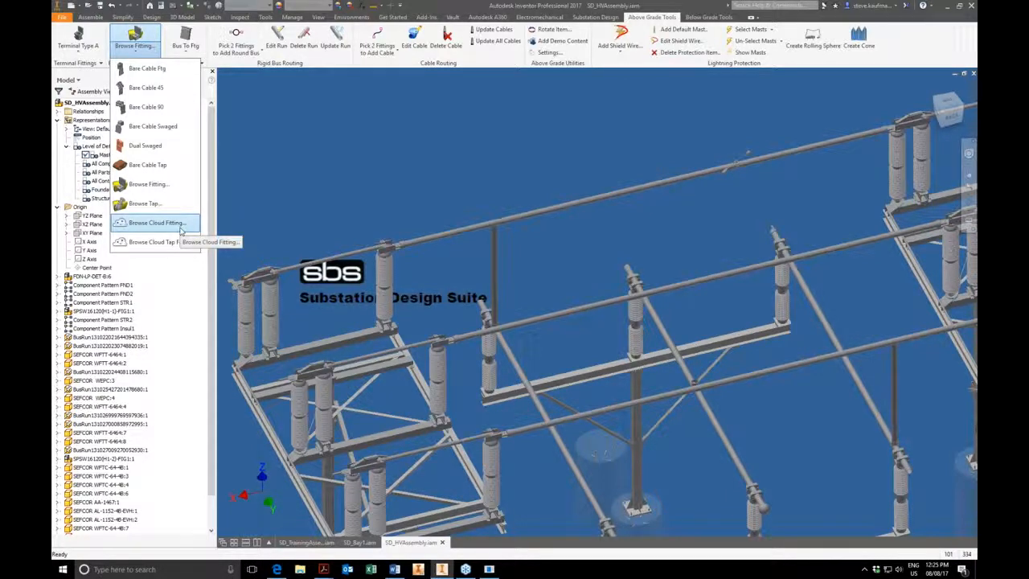
Step: Switch to Adobe Acrobat and read on in SDS Part Automation Requirements.pdf to the Pass Through Cable Fittings page
click(323, 569)
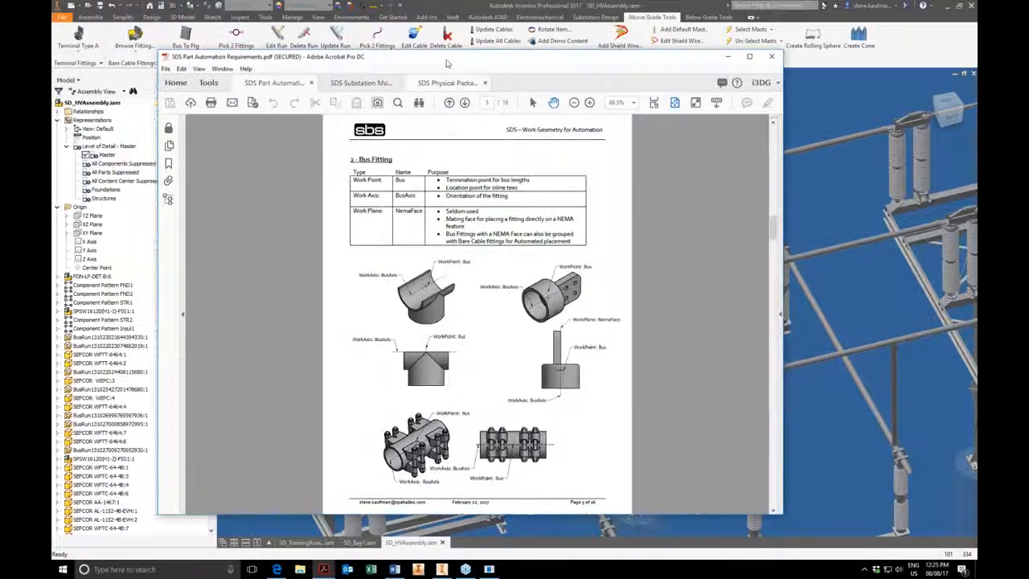
scroll(513, 418, down, 3)
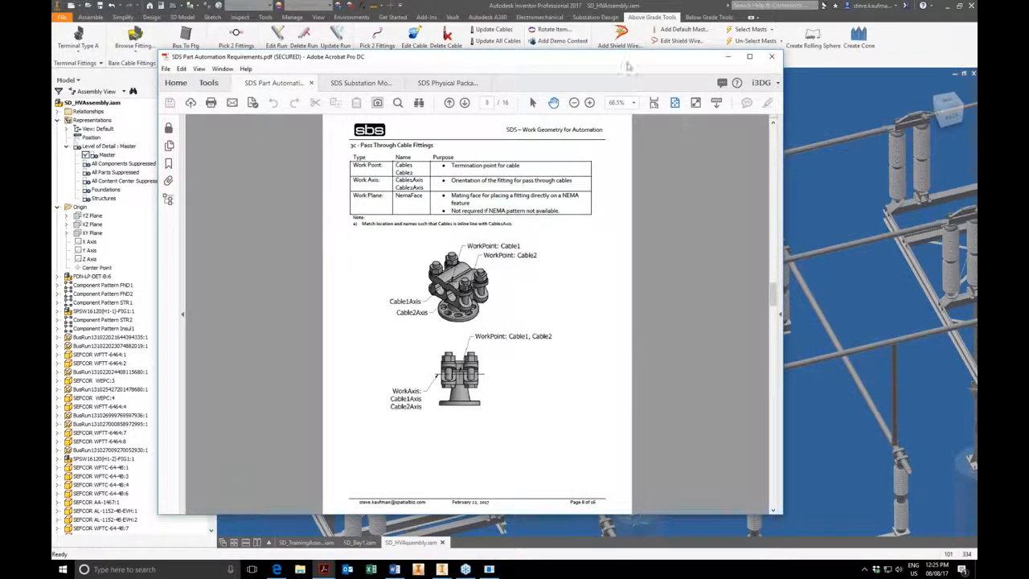
drag(625, 59, 53, 113)
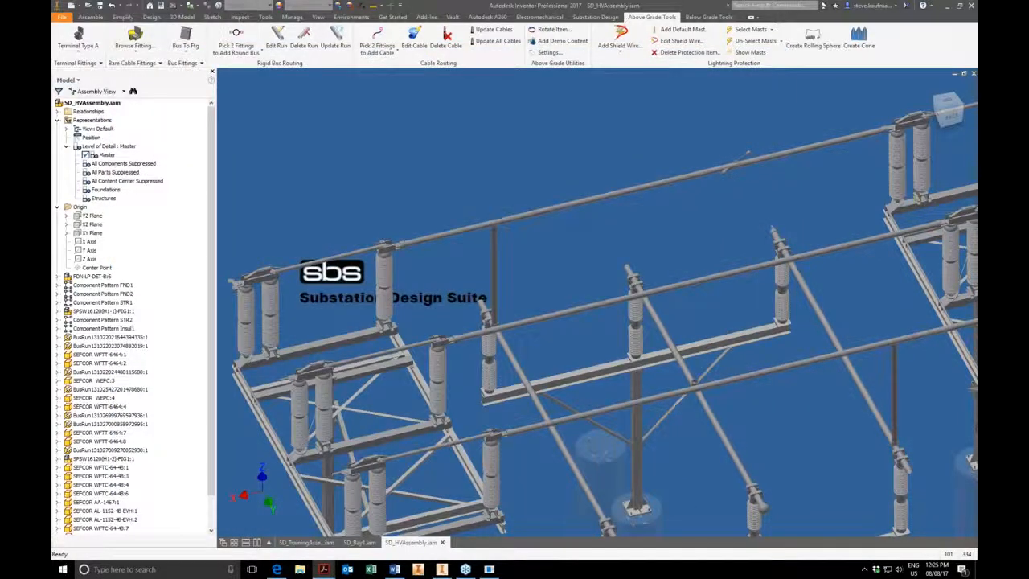
Step: Return to Inventor, set SD_HVAssembly to its home view, and close it with its changes and migrated fitting file saved
click(500, 142)
key(F6)
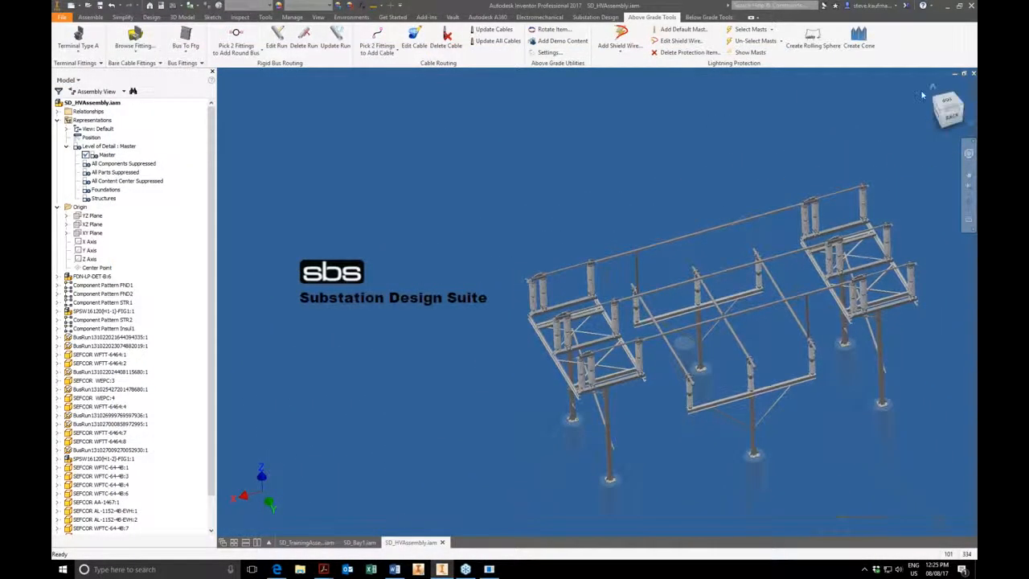
key(ctrl+s)
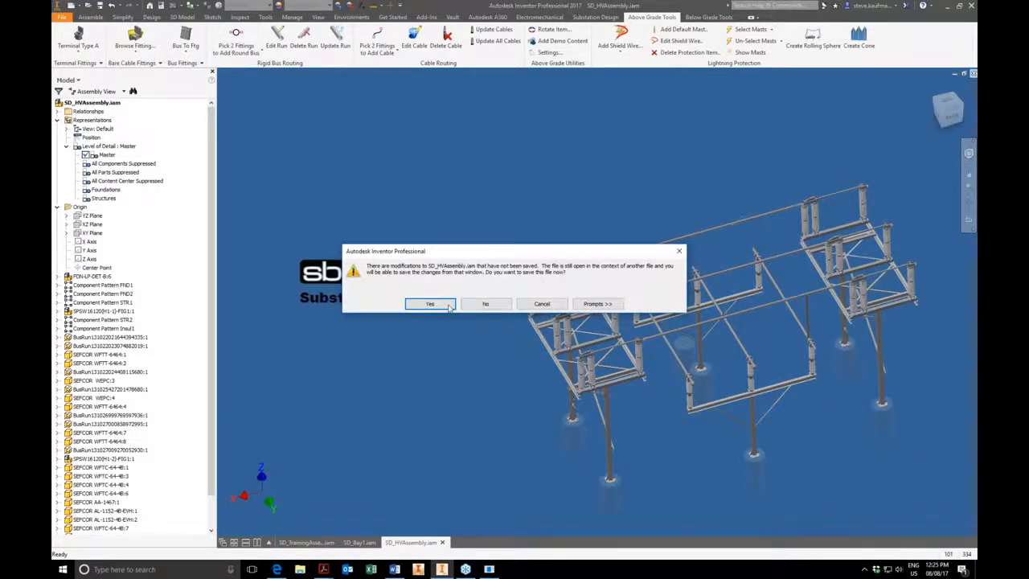
click(434, 306)
click(564, 241)
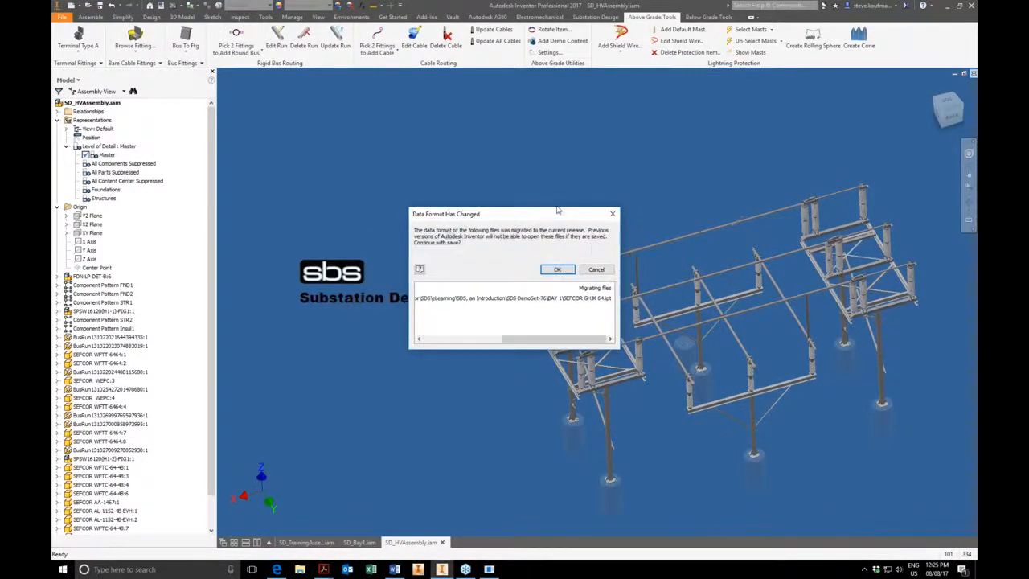
click(557, 269)
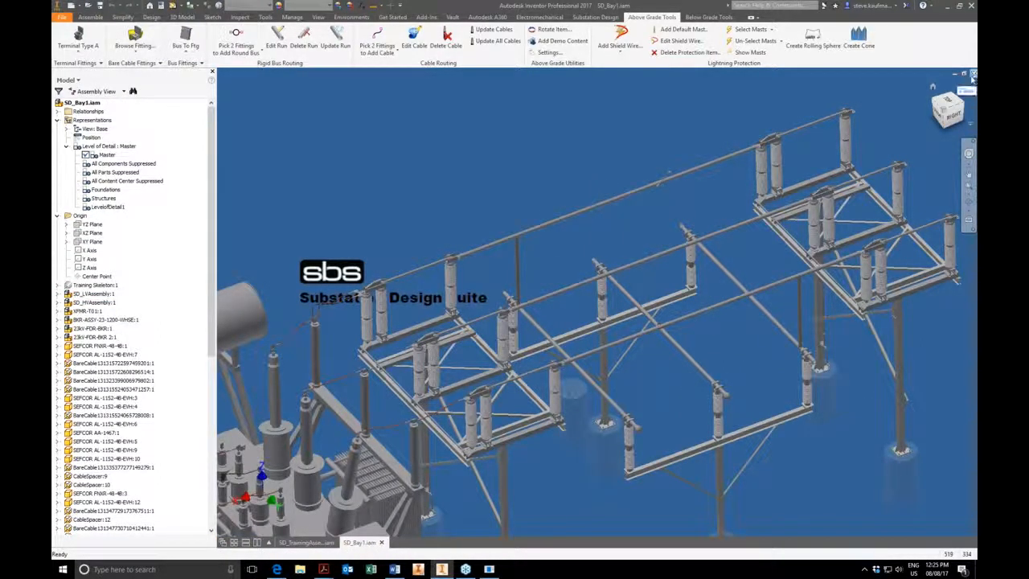
Step: Close SD_Bay1, saving it with its dependents and migrated files
click(430, 303)
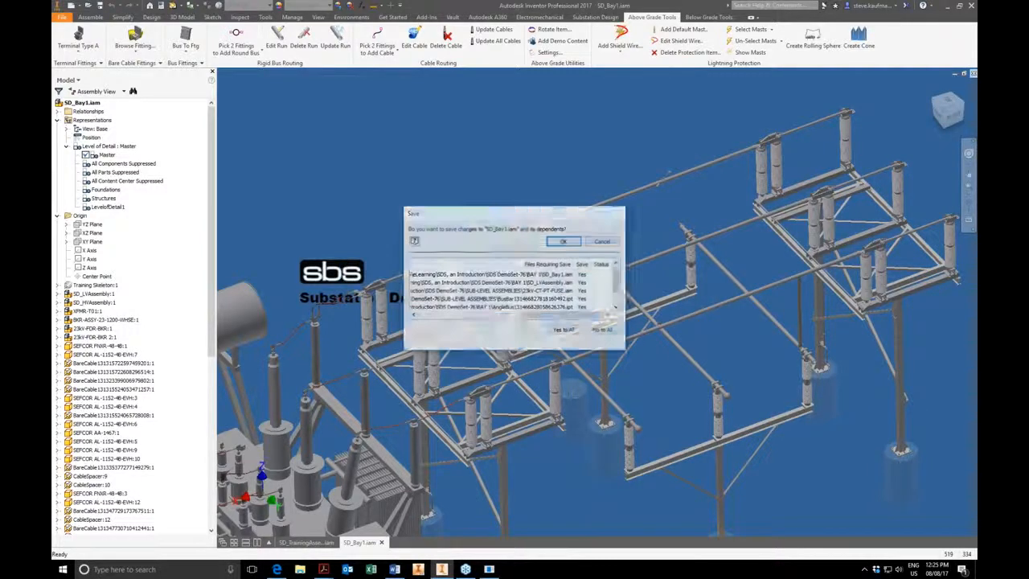
click(564, 243)
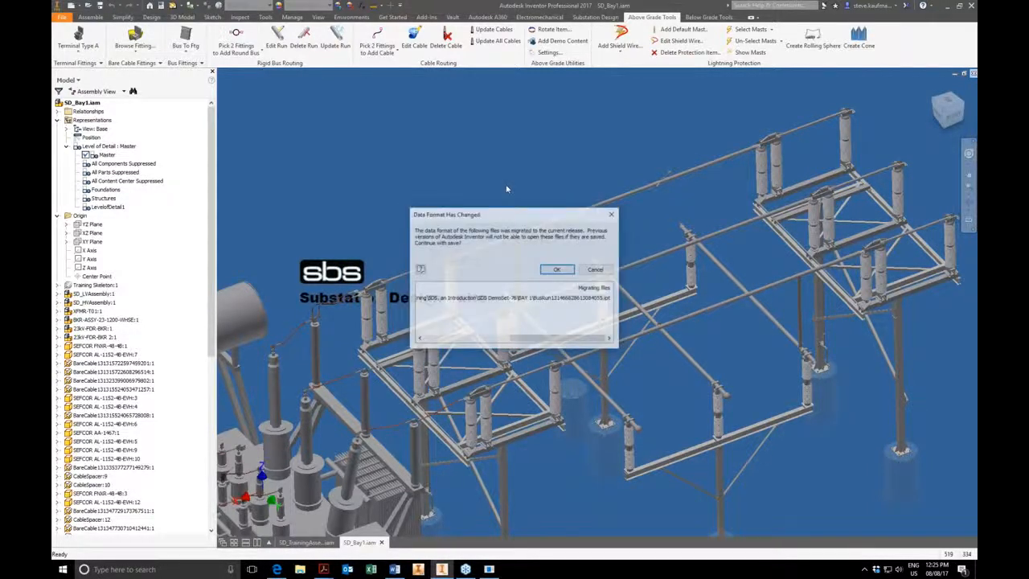
click(559, 267)
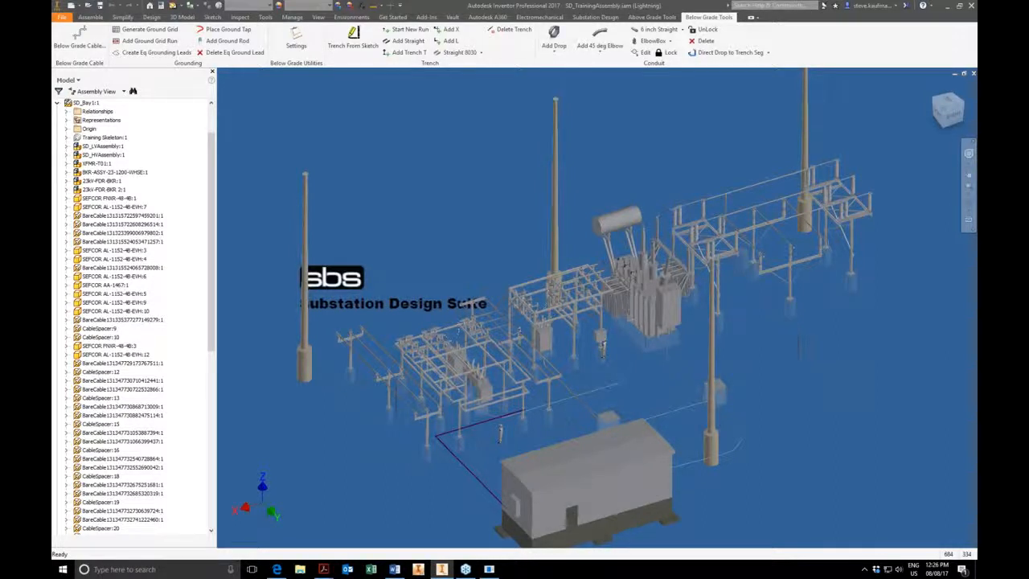
Step: Open the SD_Trench assembly from SD_Underground in SD_TrainingAssembly in its own window
scroll(562, 308, down, 2)
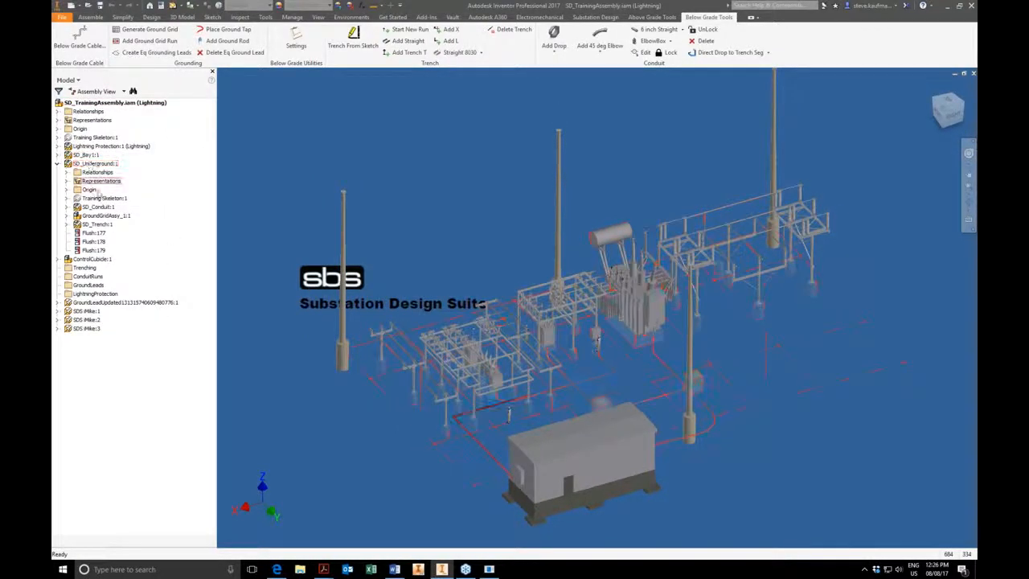
click(97, 224)
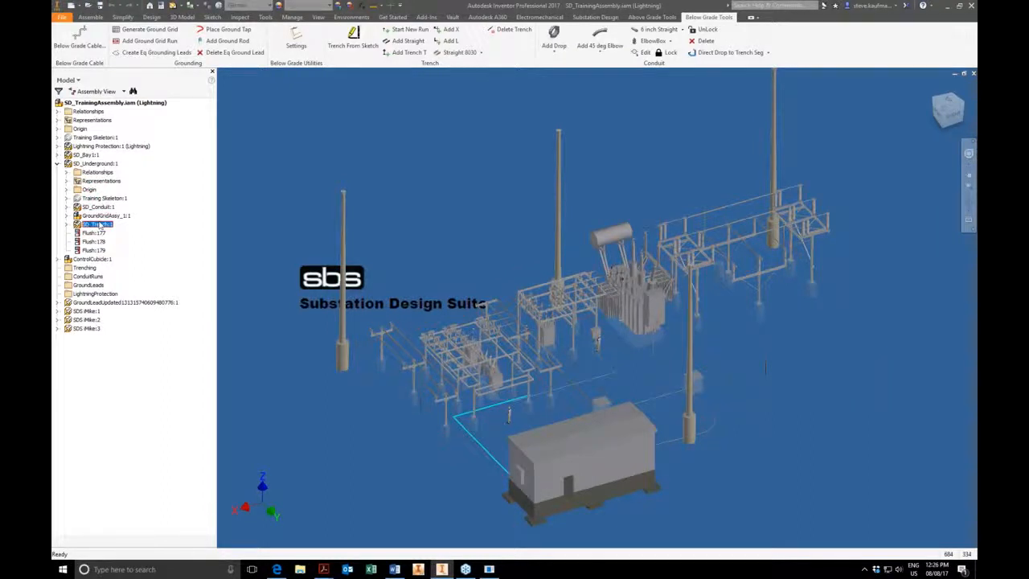
right_click(98, 225)
click(129, 252)
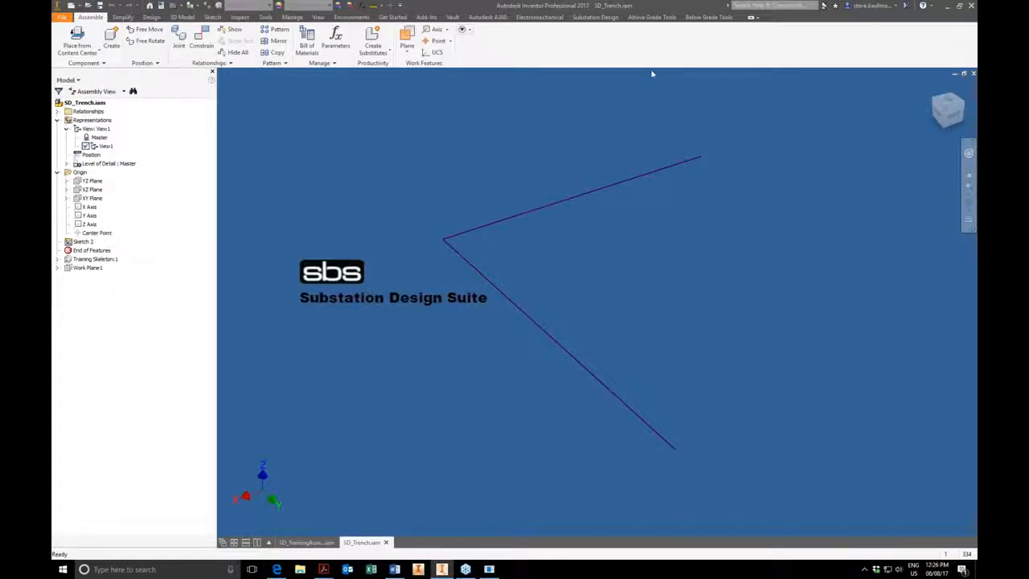
Step: Configure the trench settings to use pre-fabricated T's, L's and X's and automatically add covers to runs created from sketches
click(708, 18)
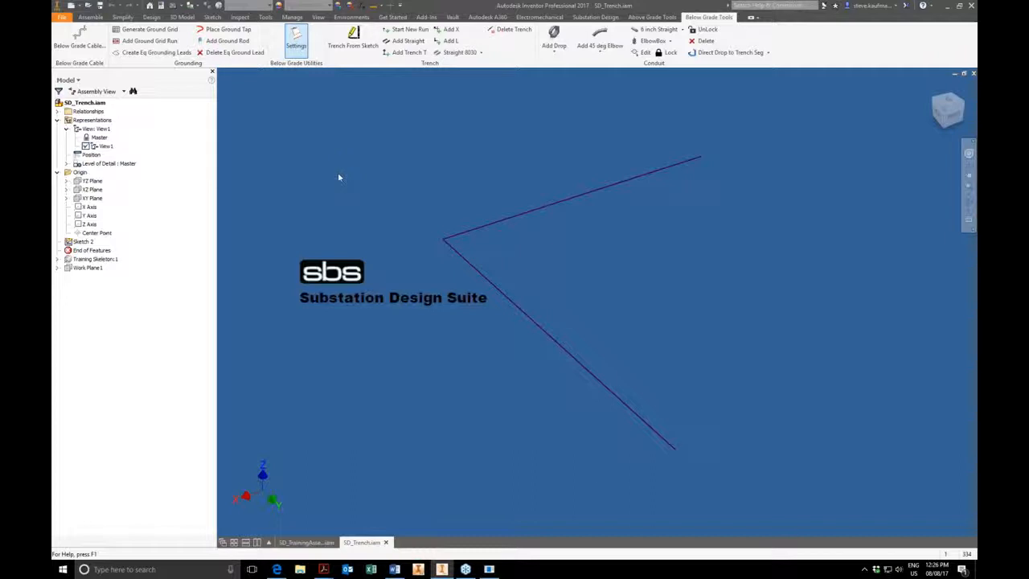
click(296, 41)
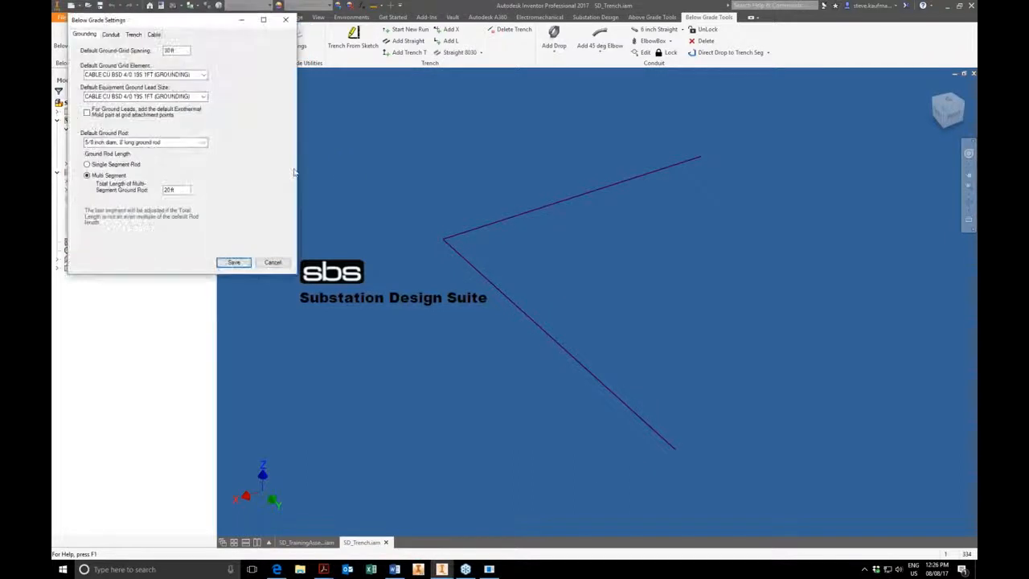
click(134, 35)
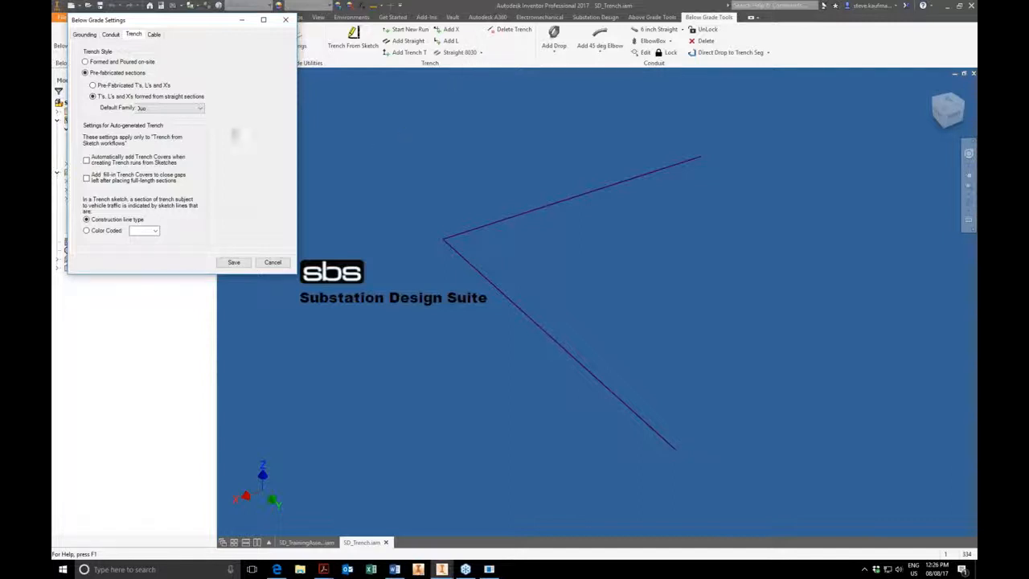
click(86, 161)
click(93, 85)
click(232, 262)
Step: Generate the trench from the L-shaped sketch and save SD_Trench with its dependents and migrated files
click(352, 37)
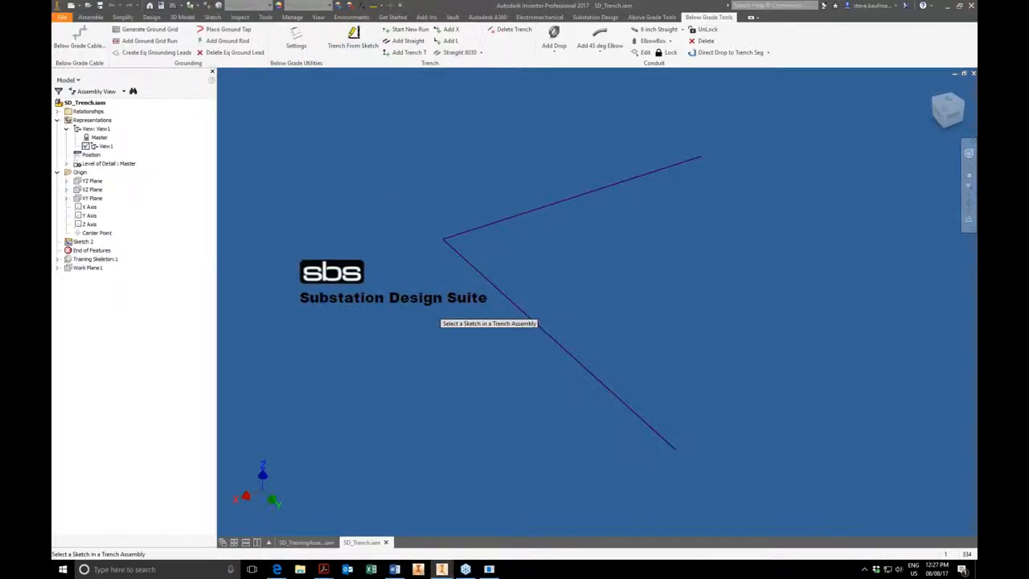
click(613, 402)
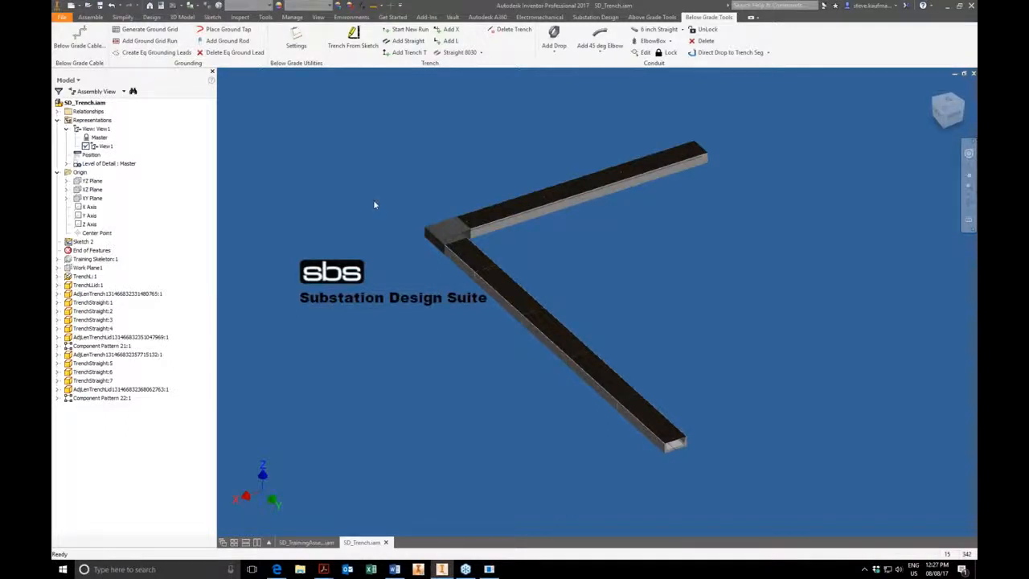
click(100, 6)
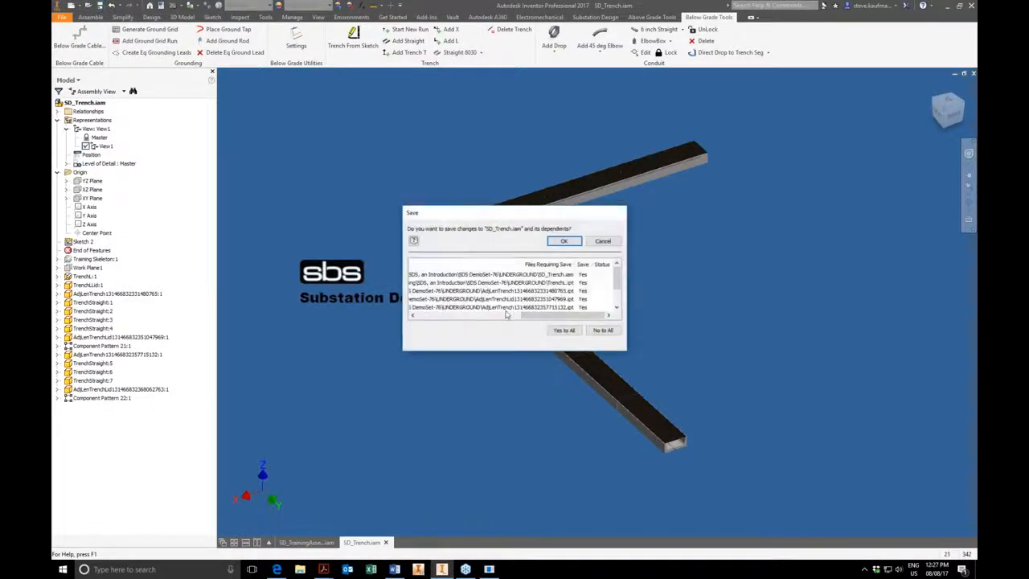
click(569, 242)
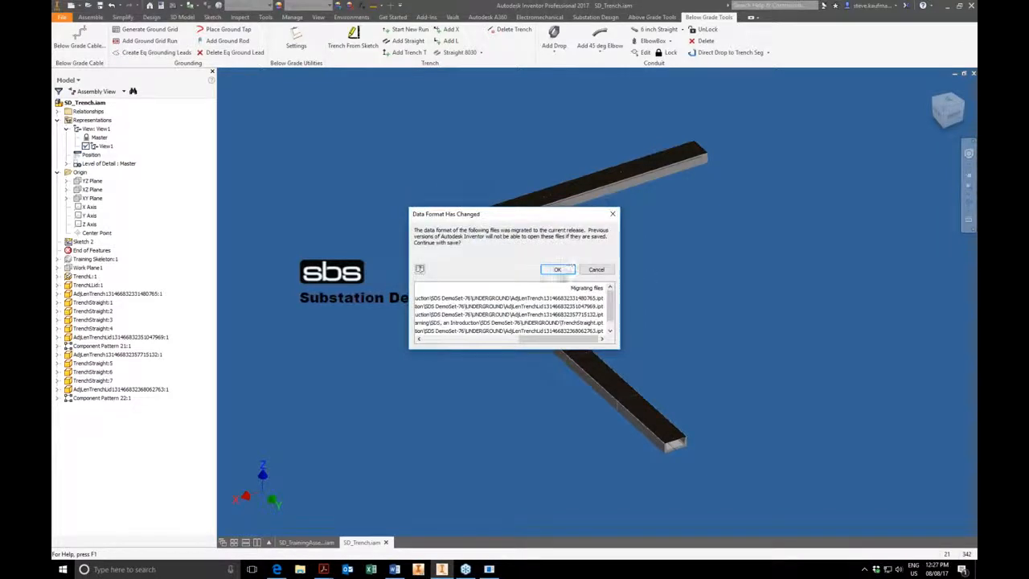
click(563, 270)
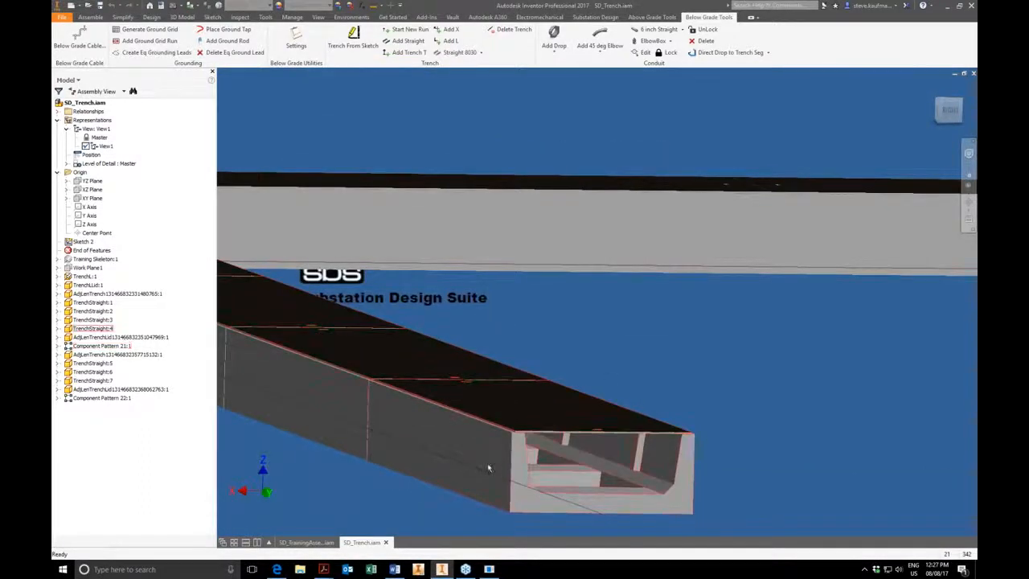
Step: Examine the trench's open end up close, then return to SD_TrainingAssembly and highlight the trench in the site model
mouse_move(486, 479)
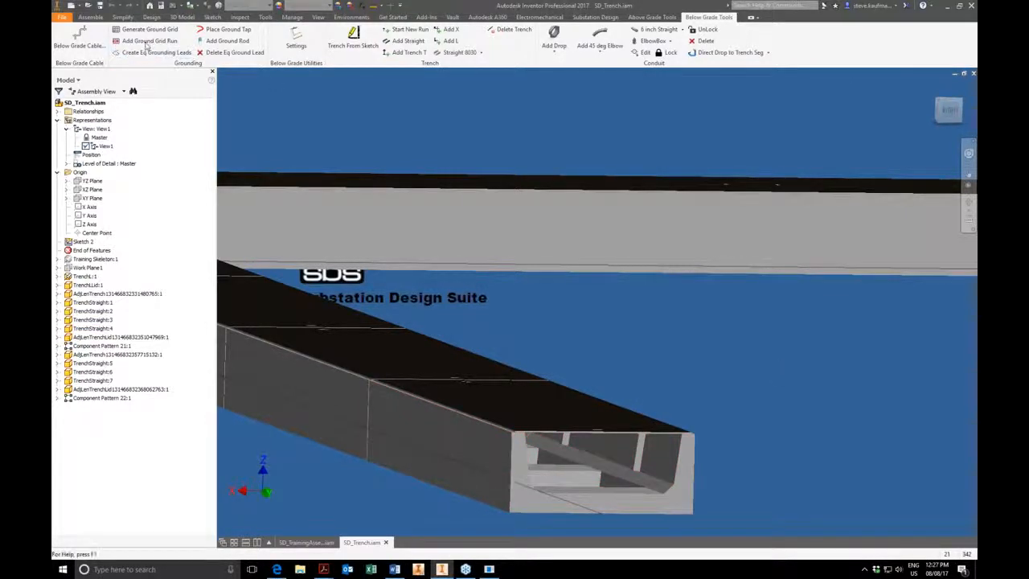
click(934, 88)
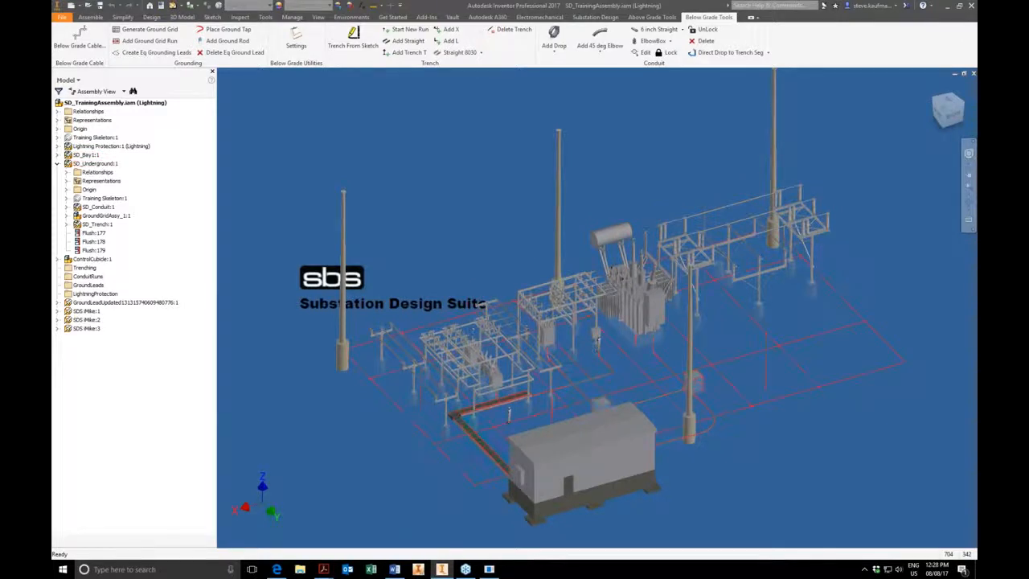
click(96, 224)
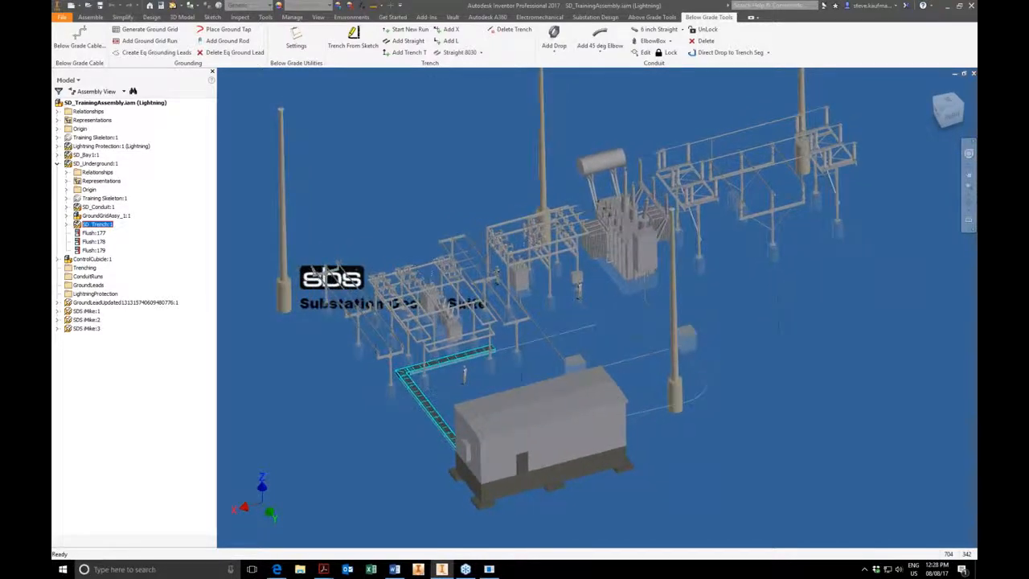
Step: Open the SD_Conduit assembly from SD_Underground in its own window
click(98, 207)
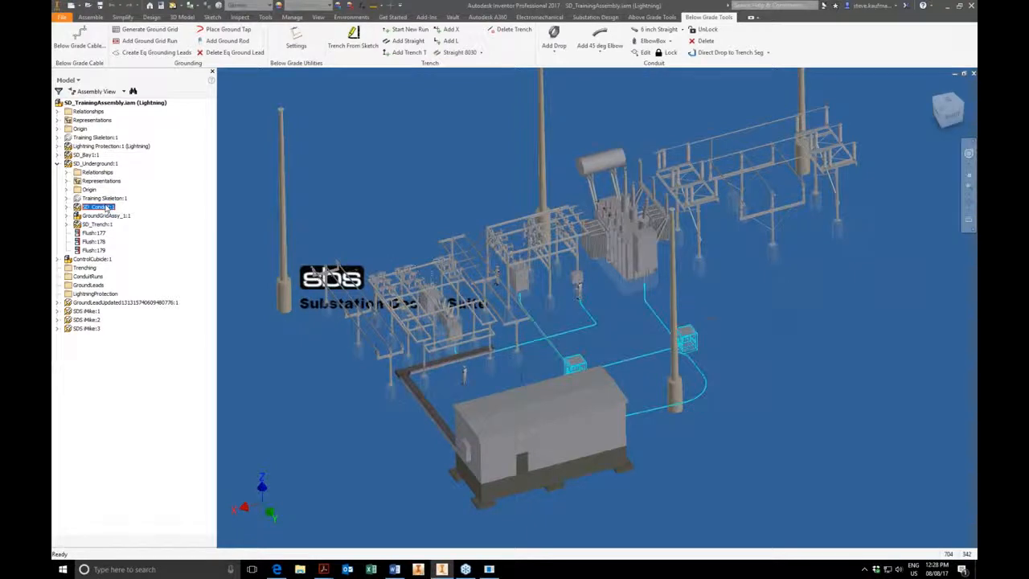
right_click(107, 208)
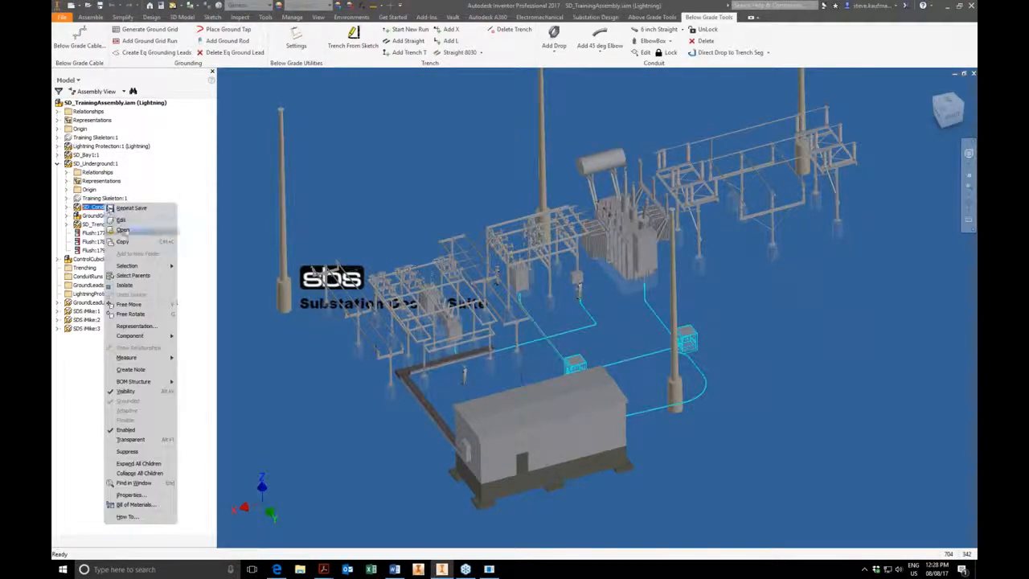
click(123, 230)
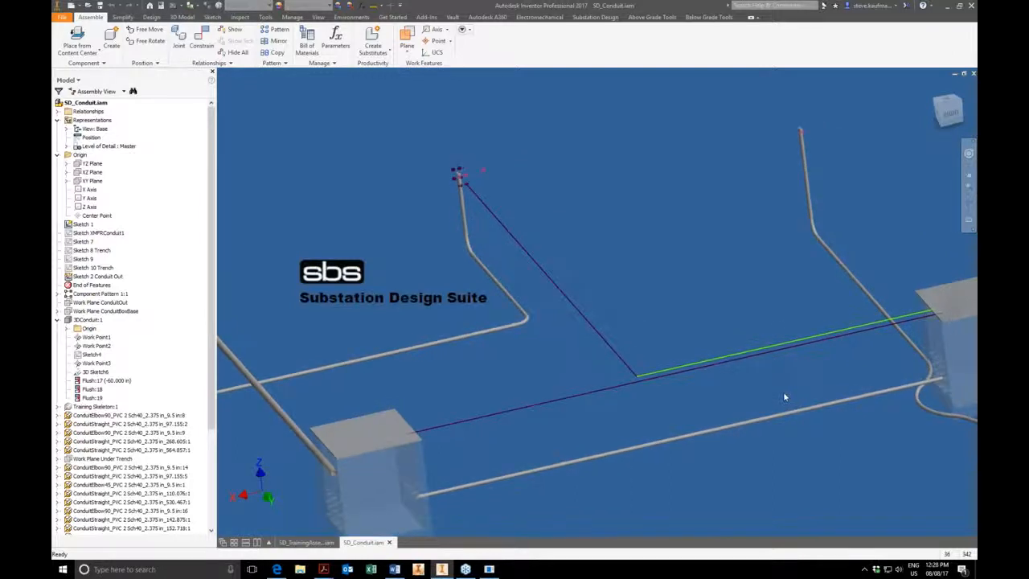
Step: Set the default conduit depth below the conduit path sketch to 42 in and save the below grade settings
click(708, 16)
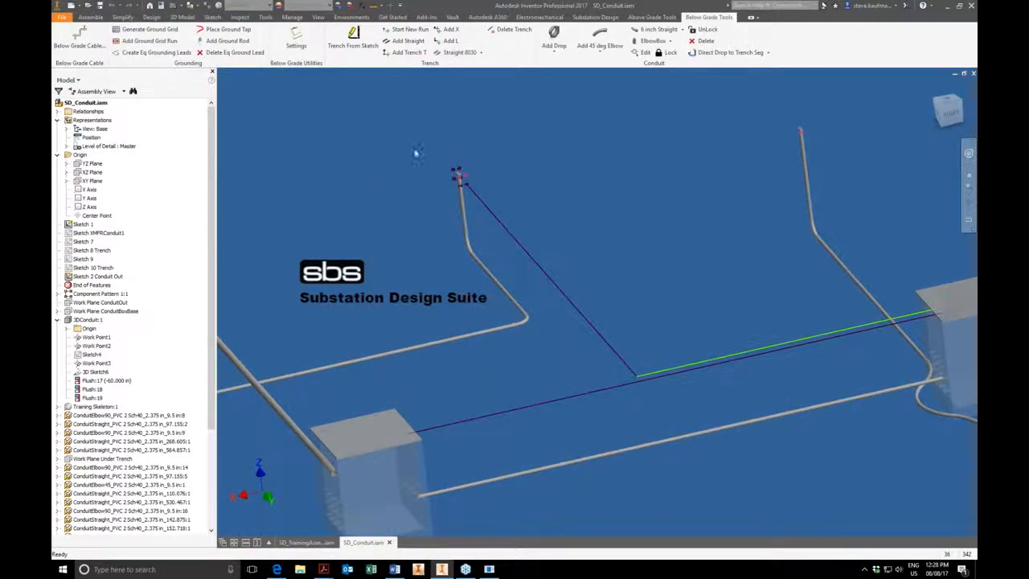
click(296, 36)
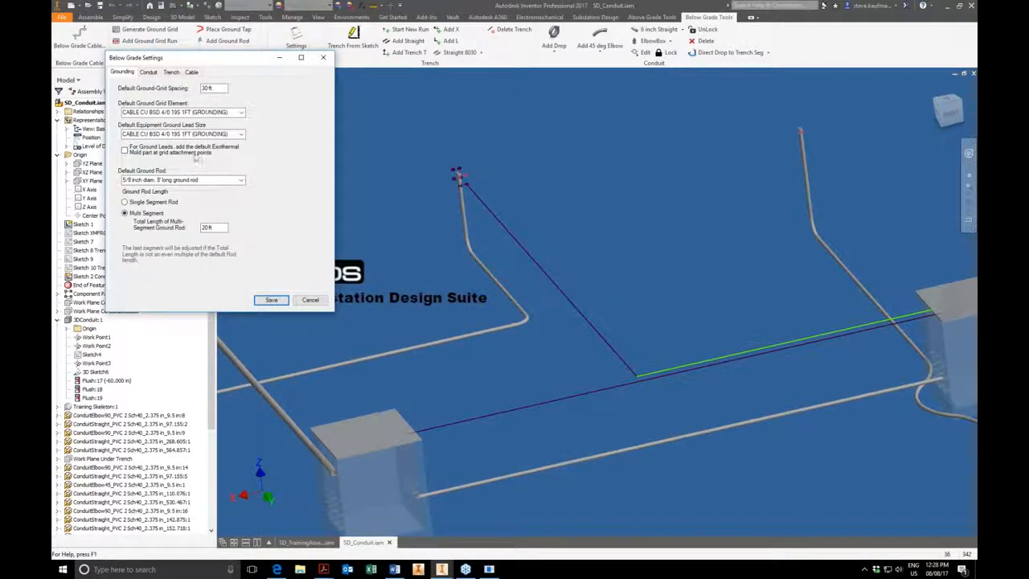
click(156, 74)
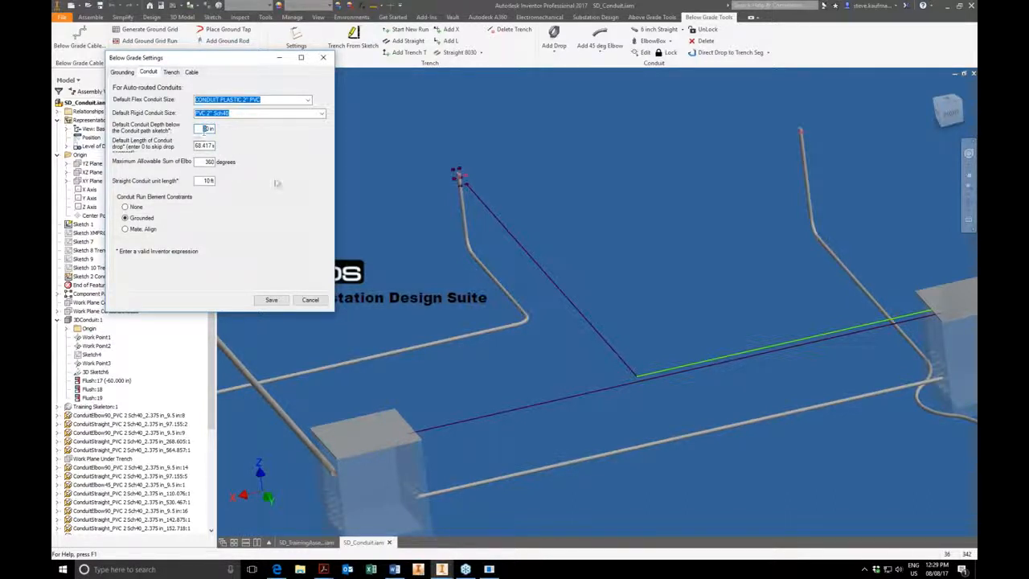
key(BackSpace)
text(42)
click(283, 302)
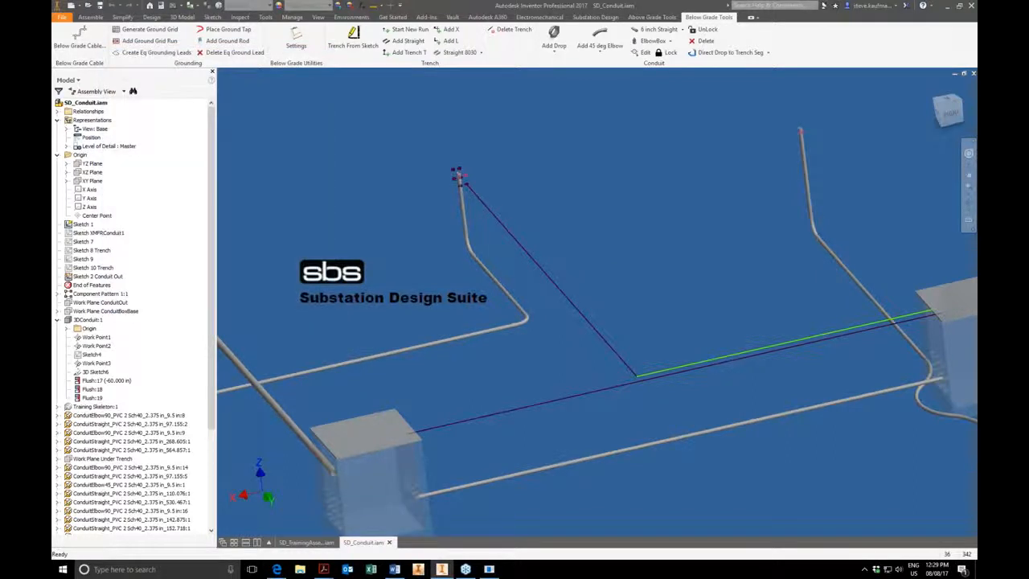
shift+middle_drag(611, 321, 410, 254)
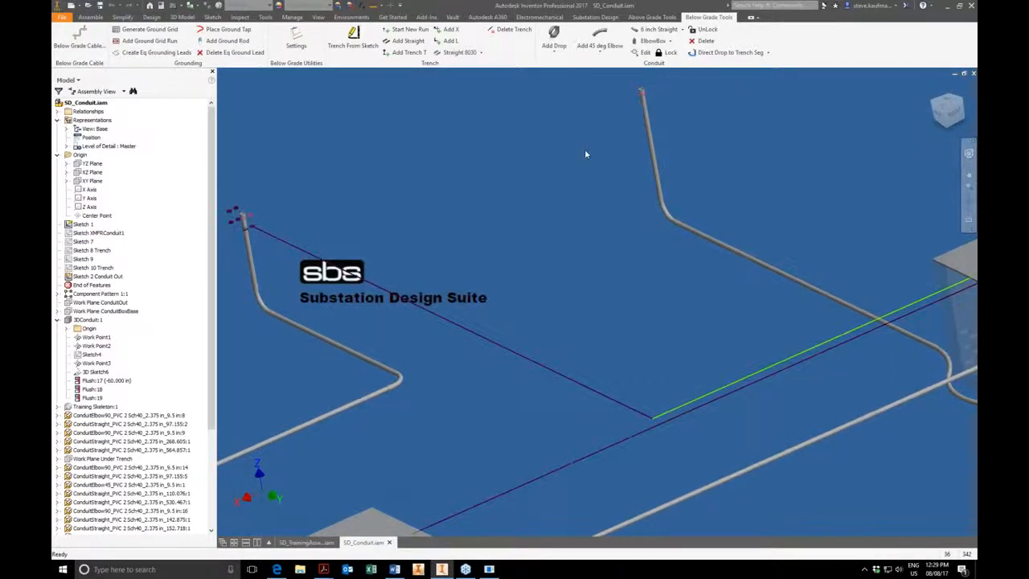
Step: Generate a conduit run with Drop + Path from the open sketch circle beside the existing drop along the adjacent sketched path
click(768, 53)
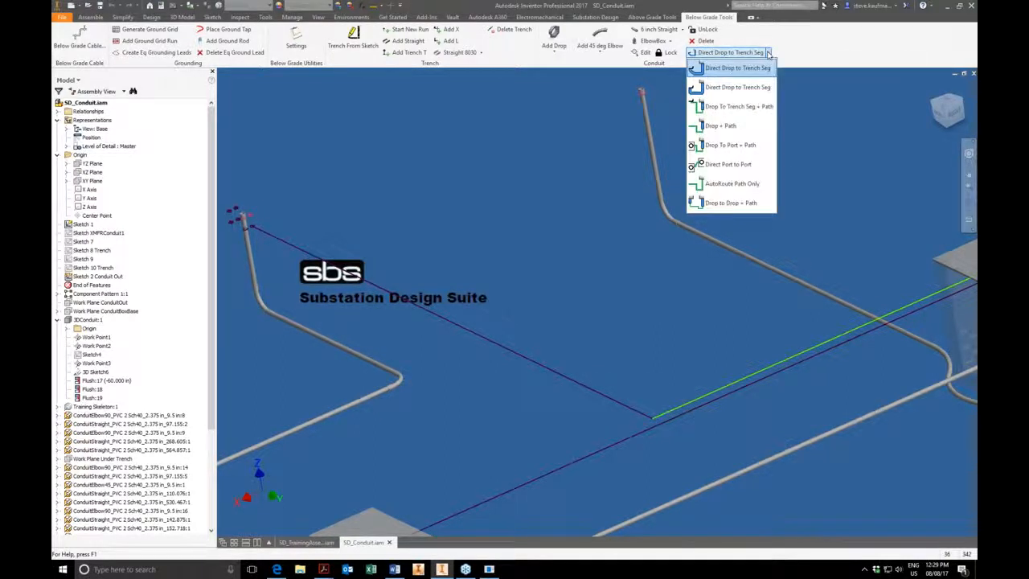
click(730, 127)
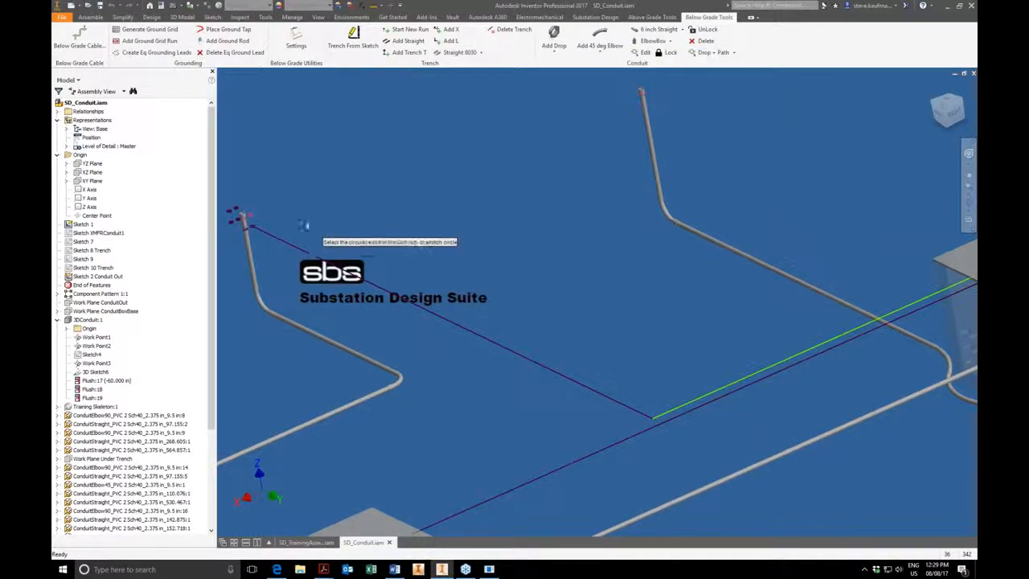
click(249, 218)
click(264, 232)
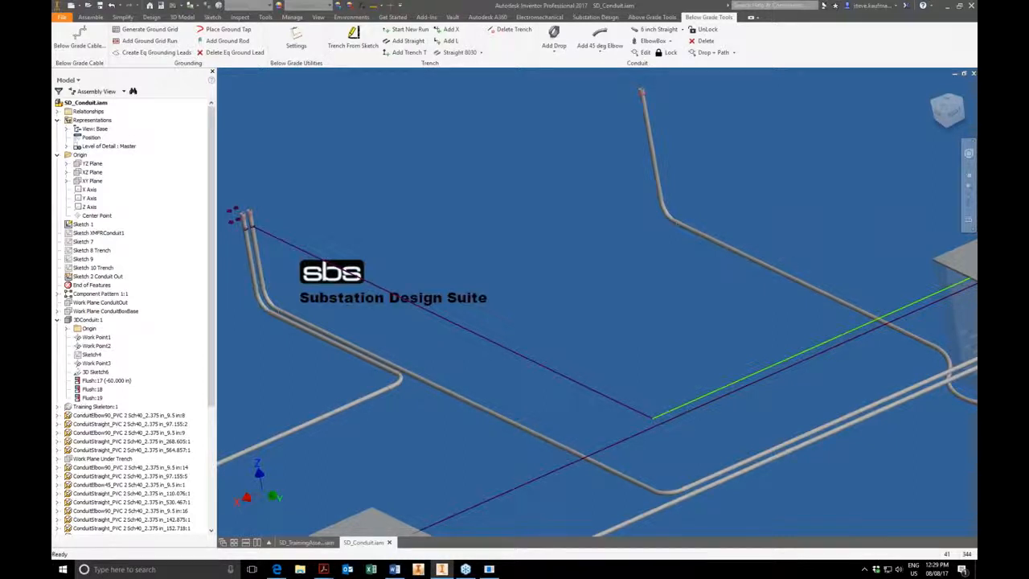
shift+middle_drag(627, 322, 561, 315)
scroll(340, 186, down, 2)
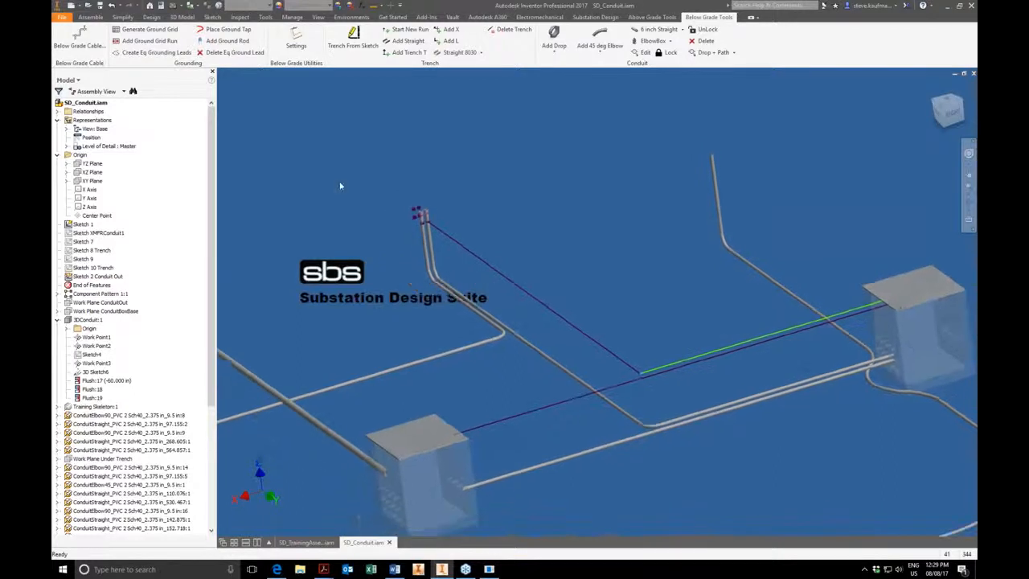
Step: Hide Sketch 1 and Sketch 2 Conduit Out in the conduit assembly
right_click(92, 225)
click(113, 364)
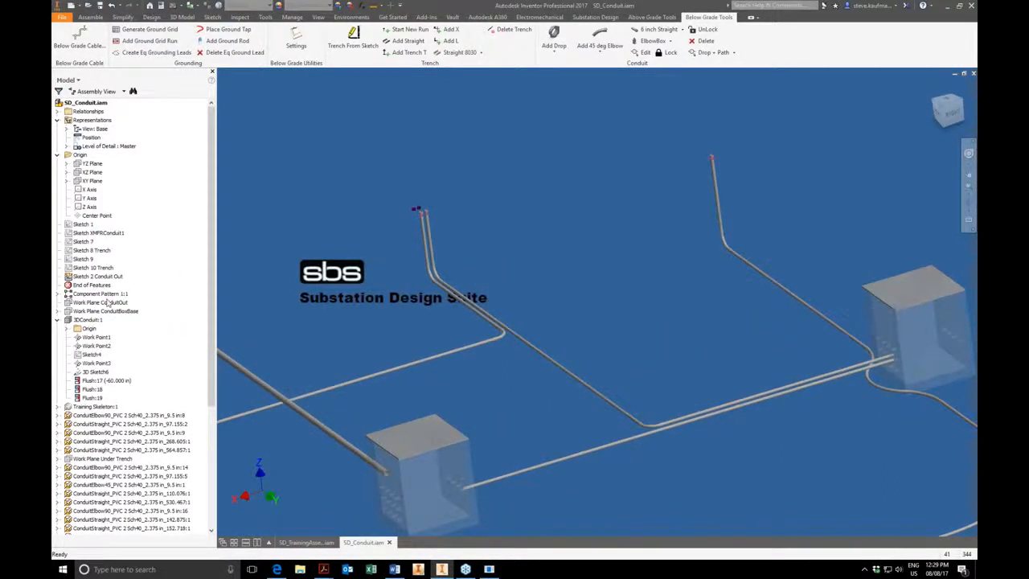
right_click(103, 277)
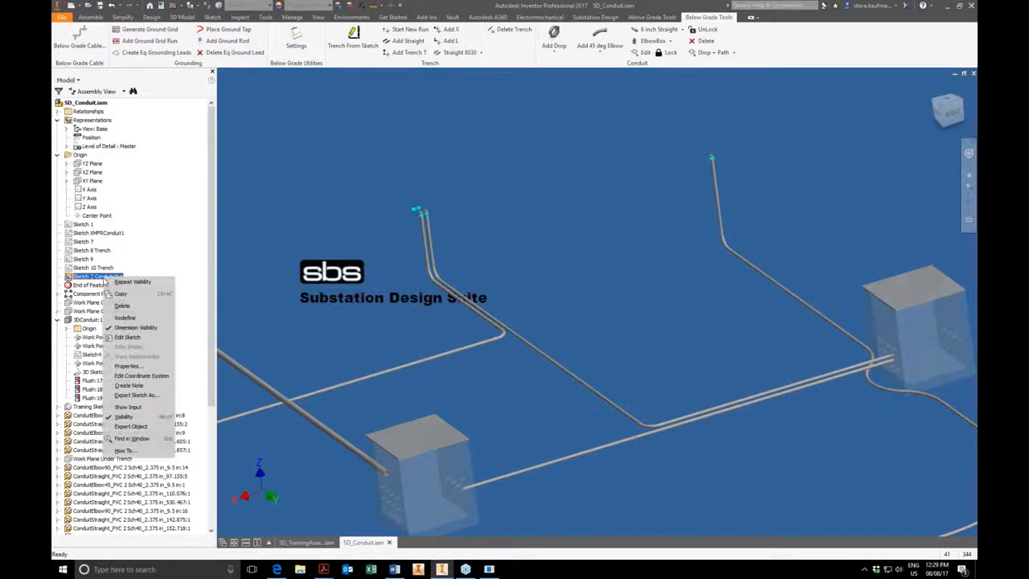
click(126, 416)
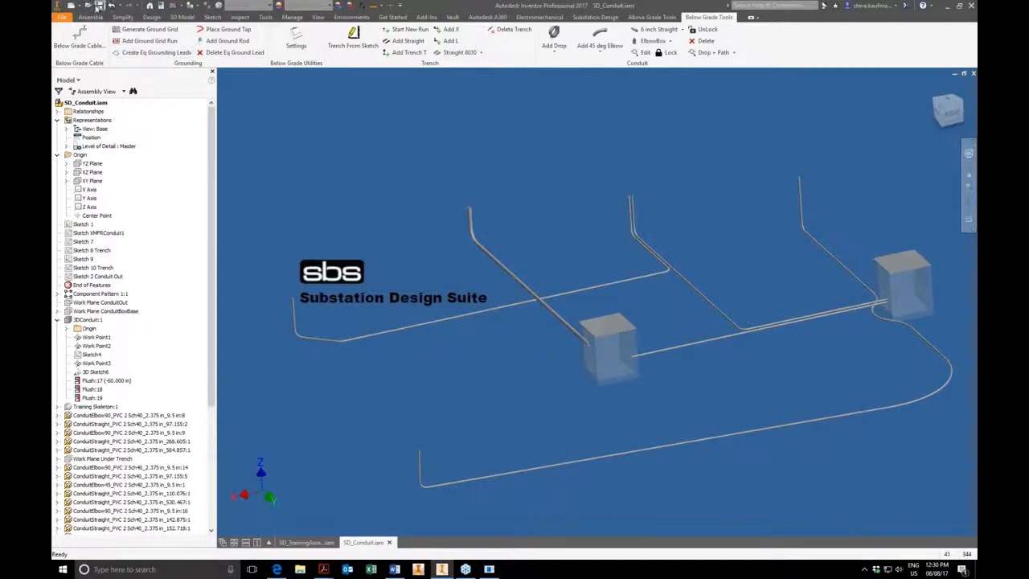
Step: Save SD_Conduit with its dependents and close it to return to SD_TrainingAssembly
click(99, 6)
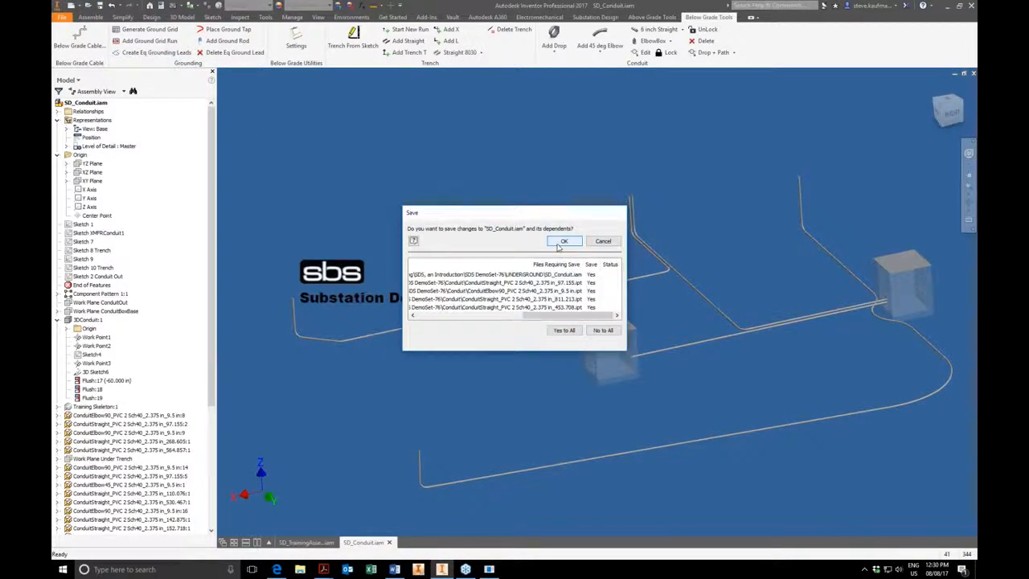
click(557, 268)
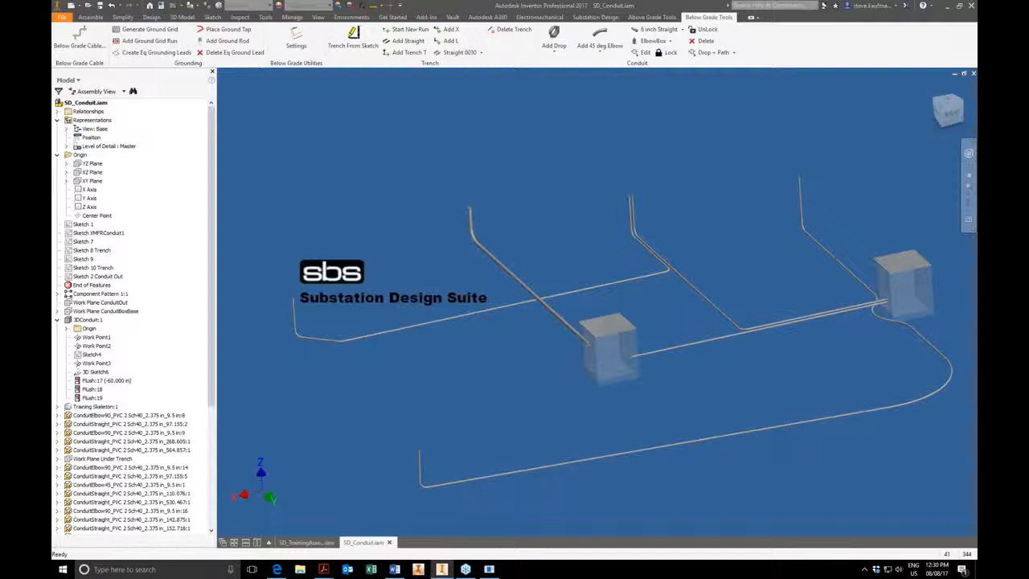
click(973, 73)
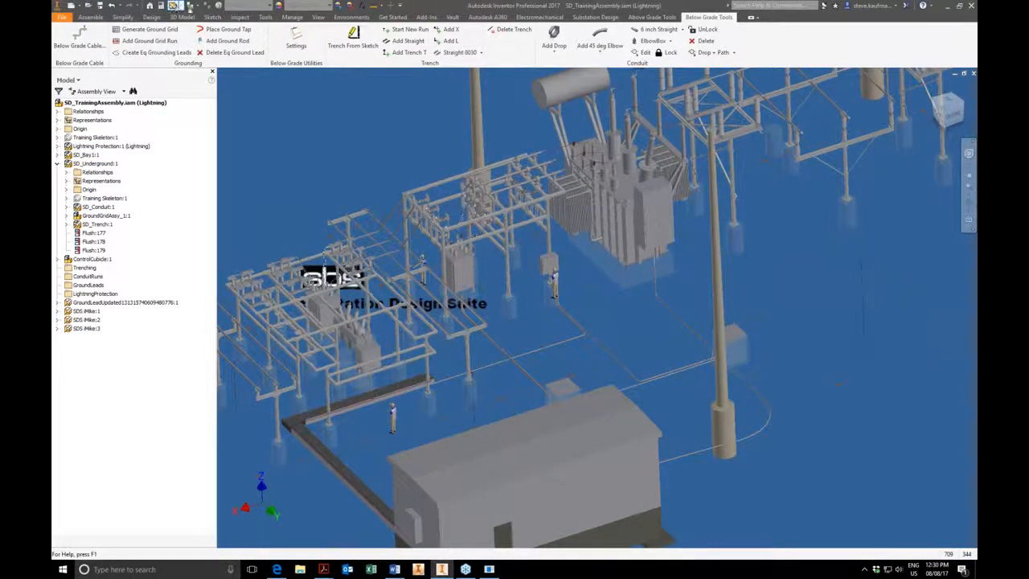
Step: Set the selection filter to part priority and examine the new conduit run beneath the equipment cabinet in the site model
click(189, 7)
click(223, 30)
scroll(611, 352, up, 5)
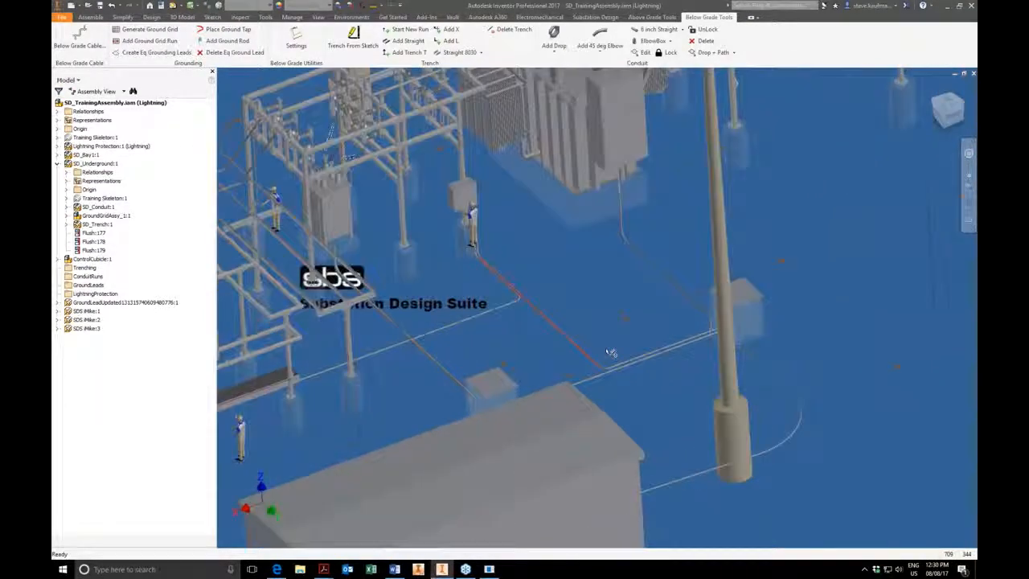
scroll(611, 352, up, 5)
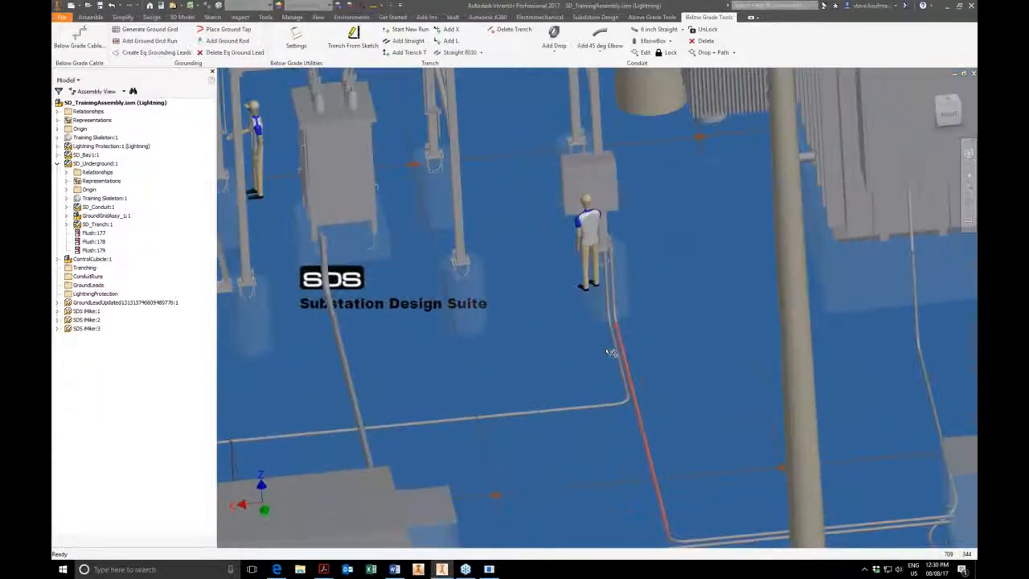
scroll(611, 352, up, 2)
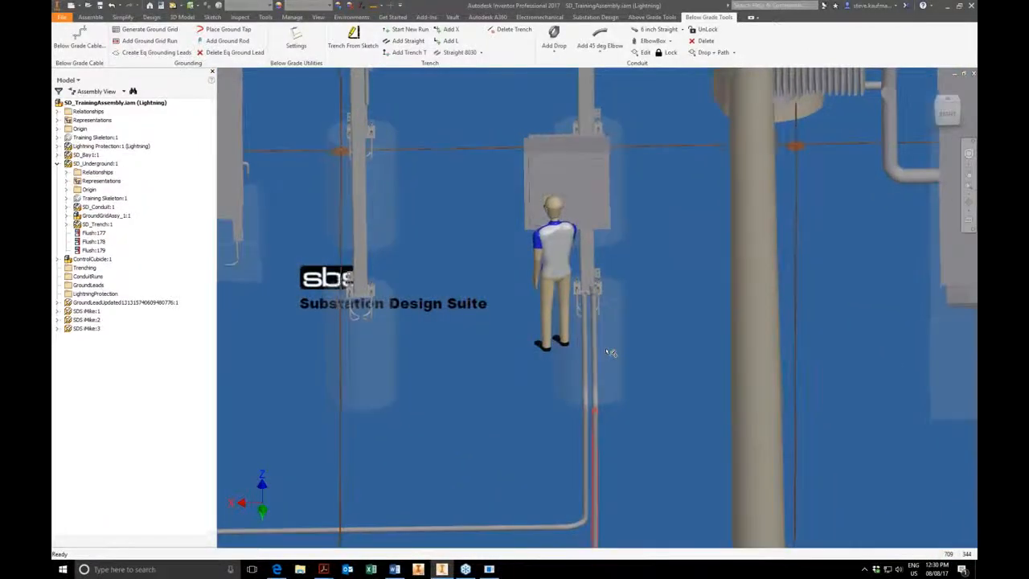
scroll(611, 352, down, 3)
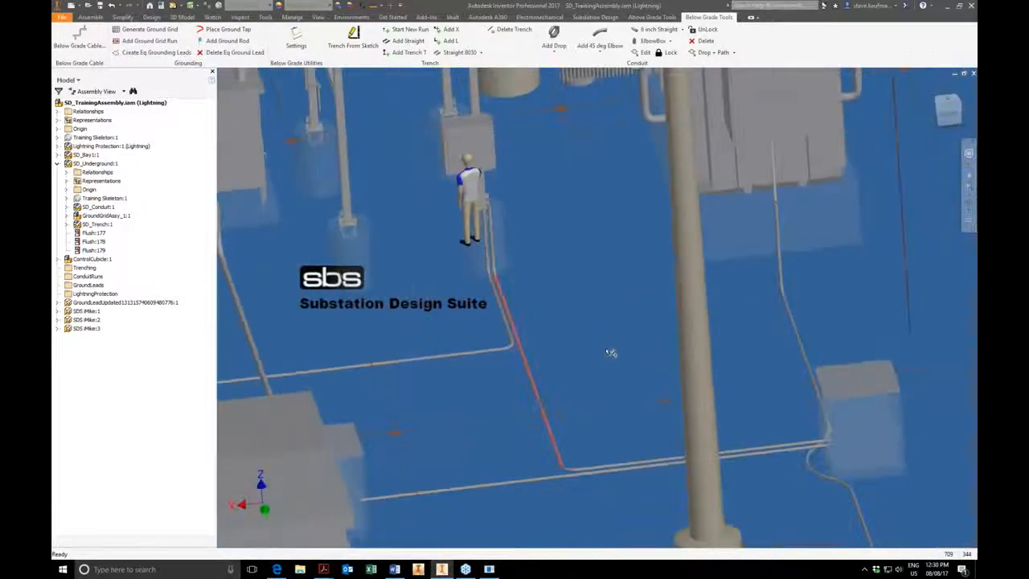
scroll(610, 352, down, 2)
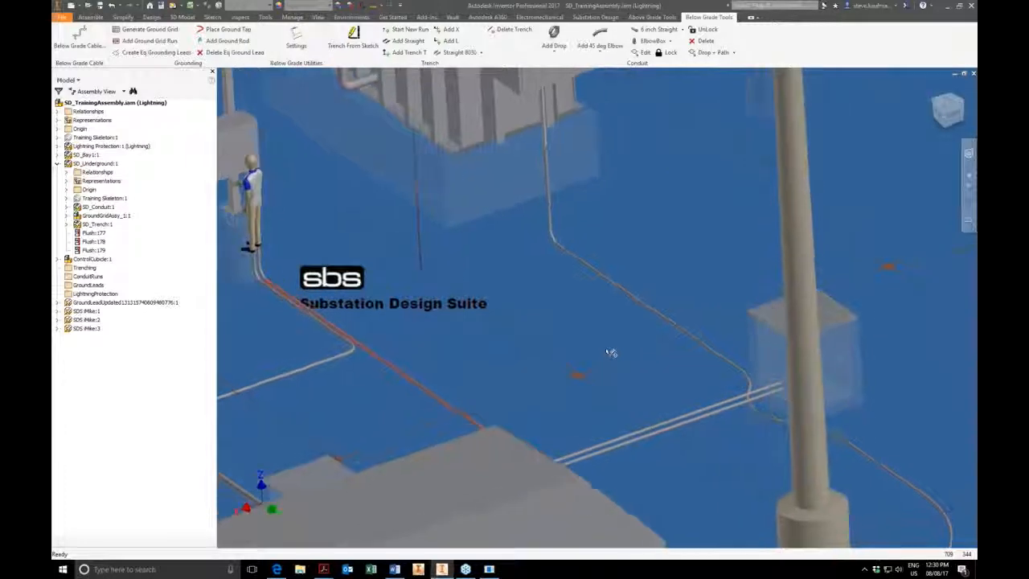
scroll(611, 352, down, 5)
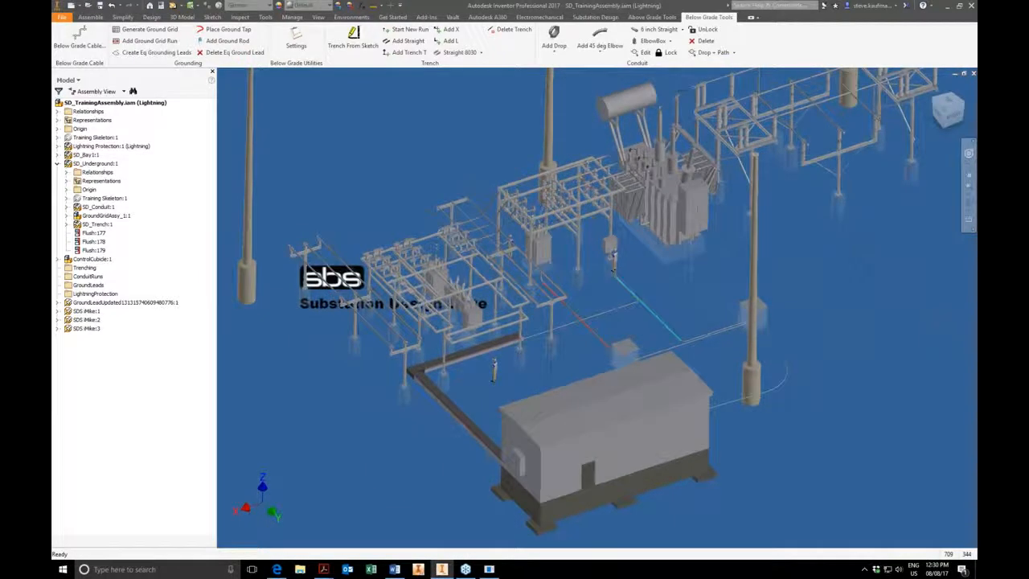
Step: Open GroundGridAssy_1 from SD_Underground in its own window and open its GroundGridGeometry sketch for editing
right_click(114, 216)
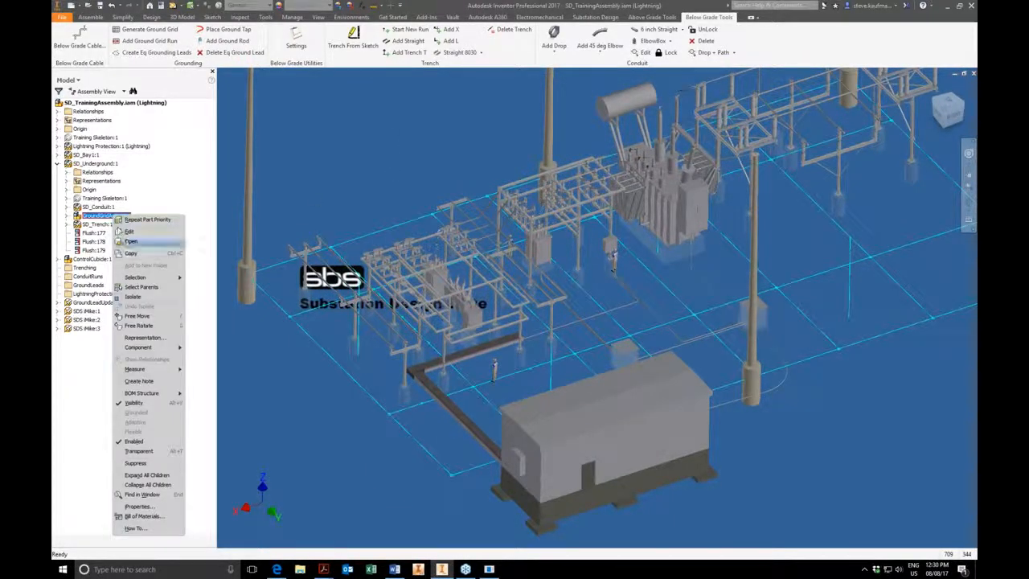
click(128, 232)
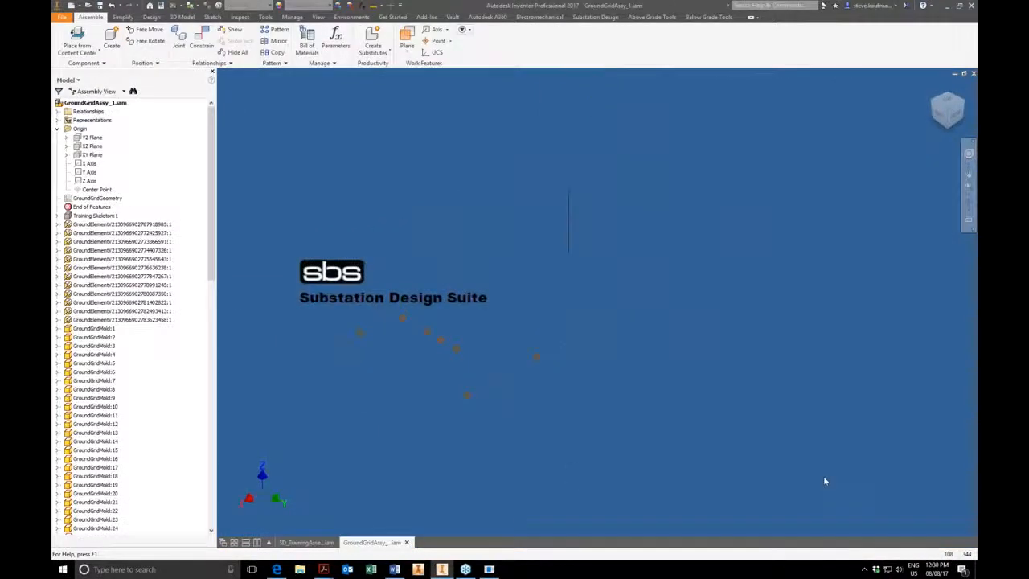
click(103, 198)
right_click(104, 199)
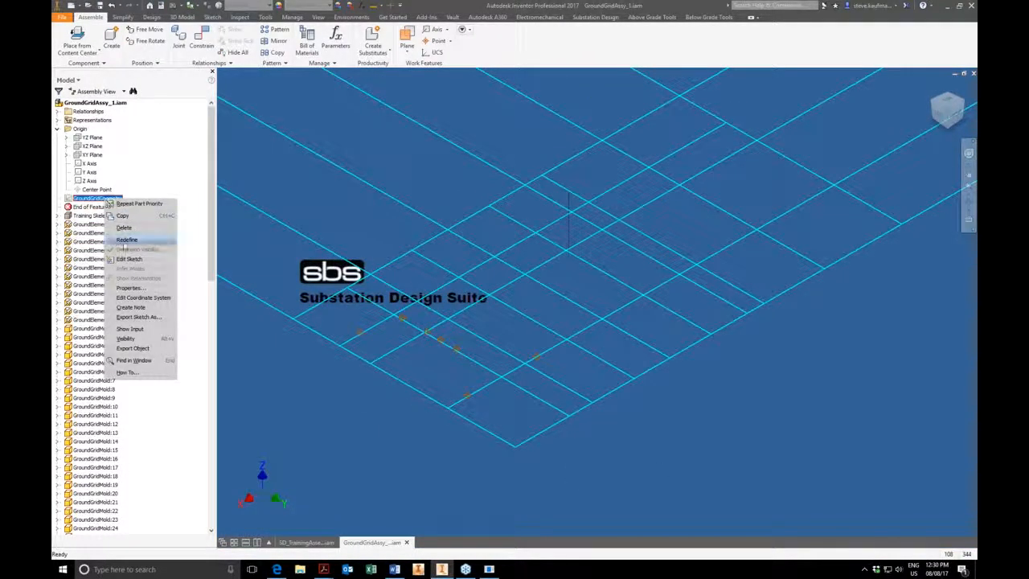
click(131, 259)
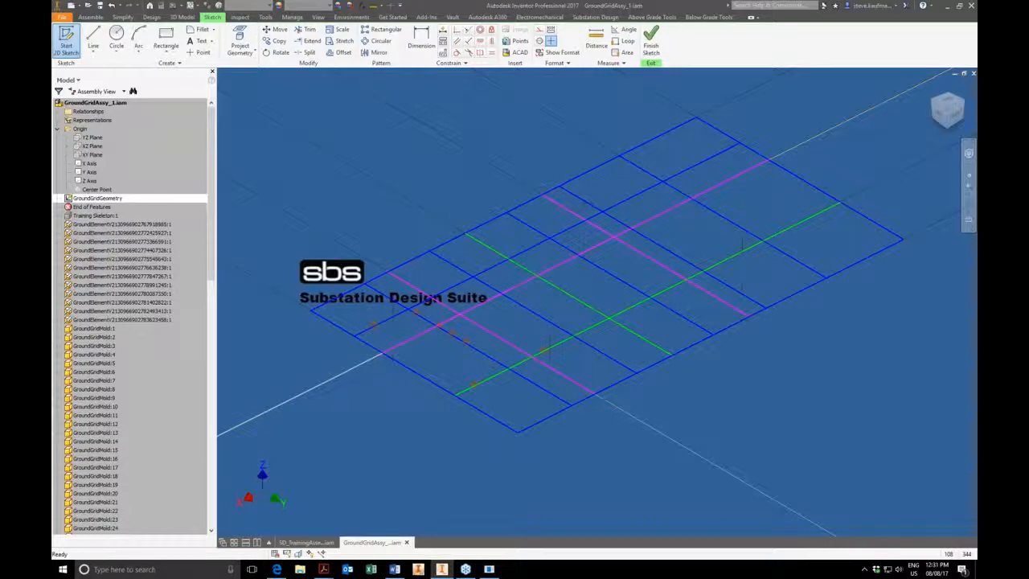
Step: Finish the ground grid sketch and examine a grid crossing with its mold up close, then the whole grid
click(651, 40)
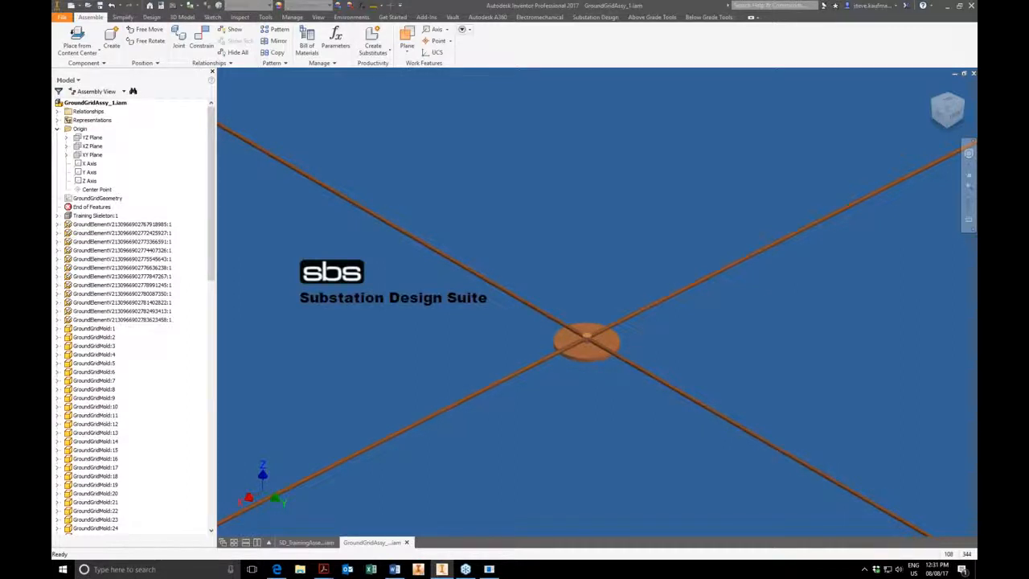
scroll(643, 309, down, 8)
scroll(643, 310, down, 5)
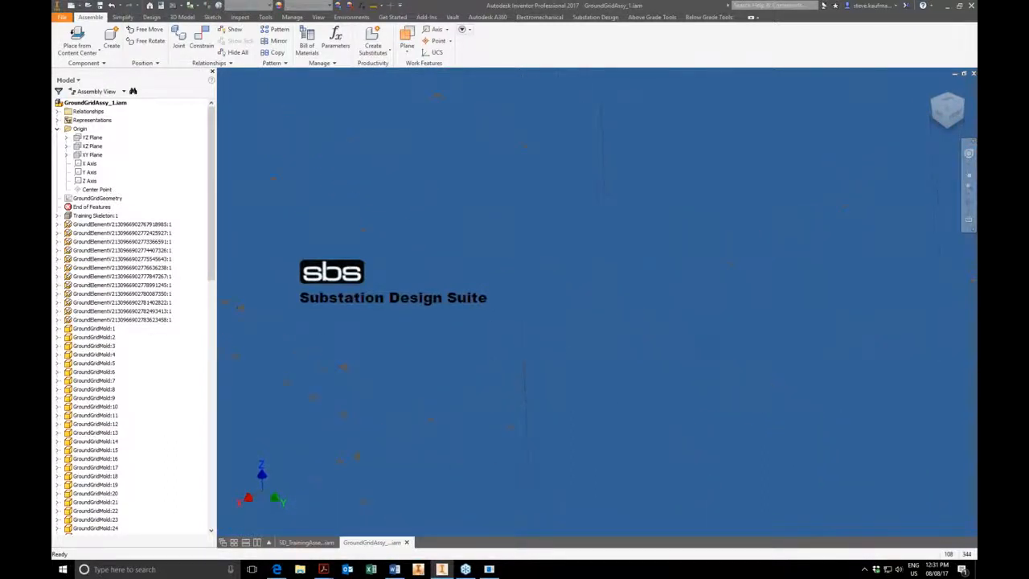
Step: Add a ground rod on the ground grid conductor running from the grid junction beside the existing rod
scroll(490, 309, up, 6)
scroll(596, 302, up, 1)
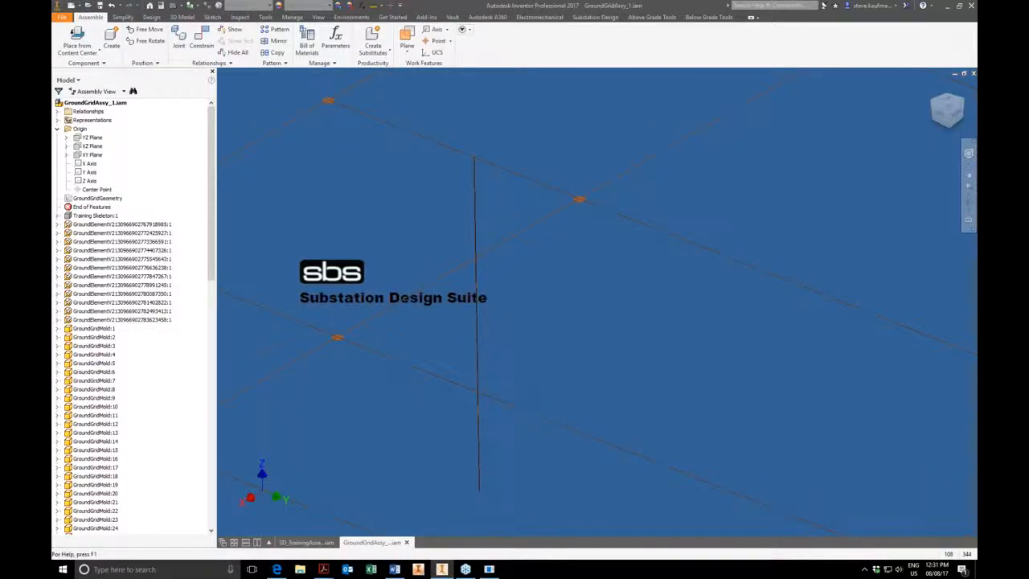
click(693, 17)
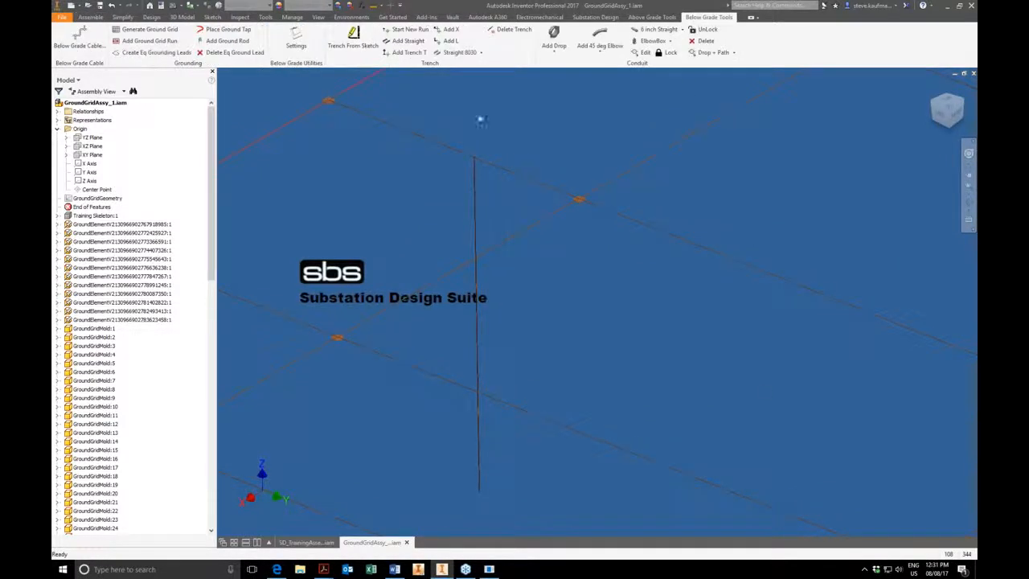
click(227, 40)
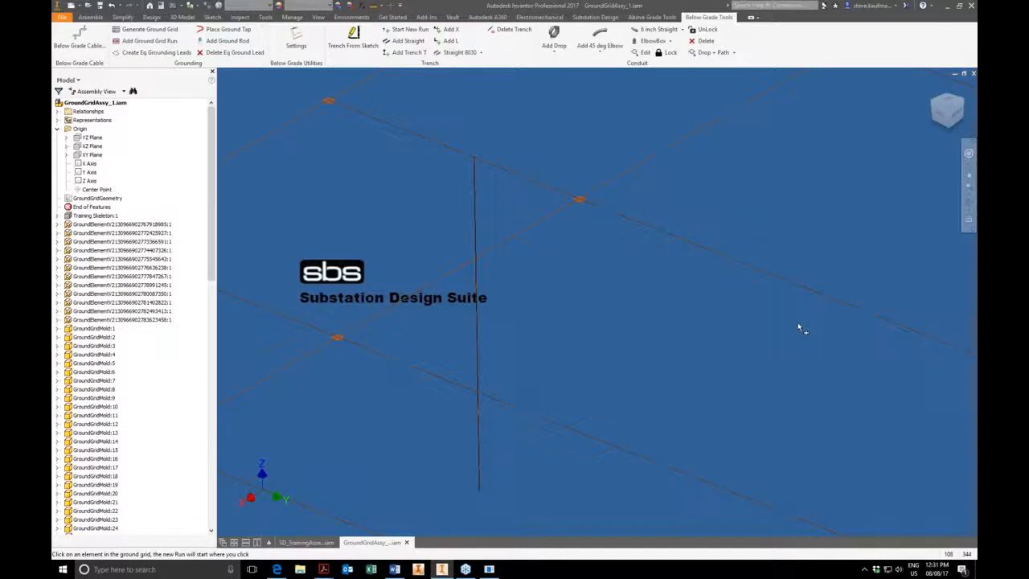
click(779, 281)
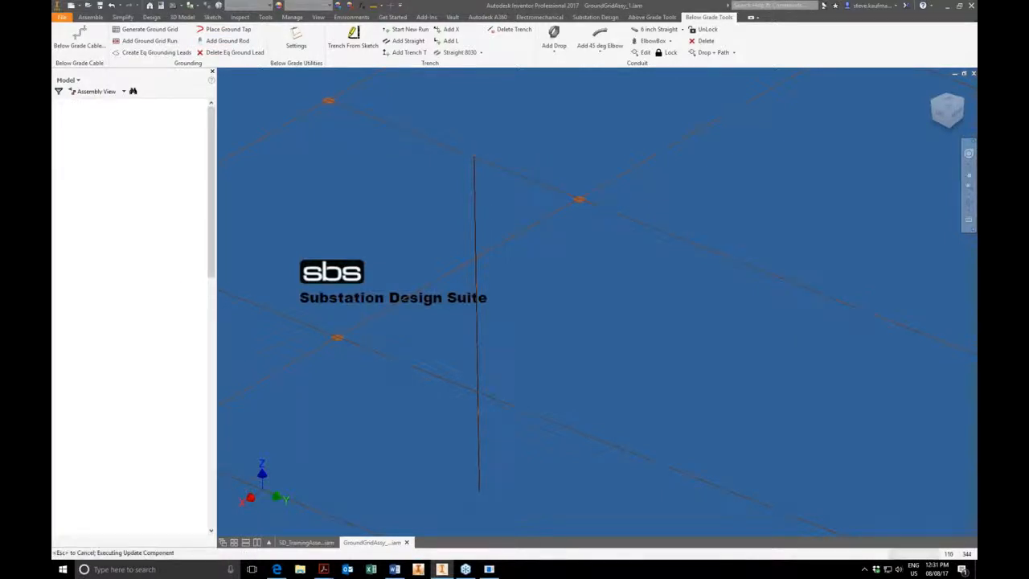
Step: Close the ground grid assembly GroundGridAssy_1.iam, saving its changes together with its dependent files
shift+middle_drag(872, 402, 840, 421)
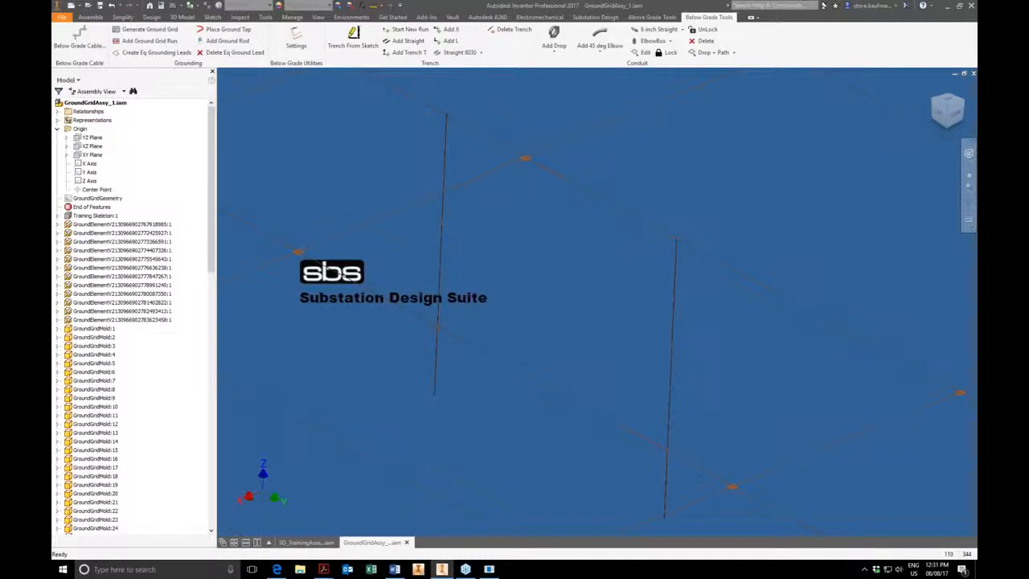
scroll(727, 301, down, 3)
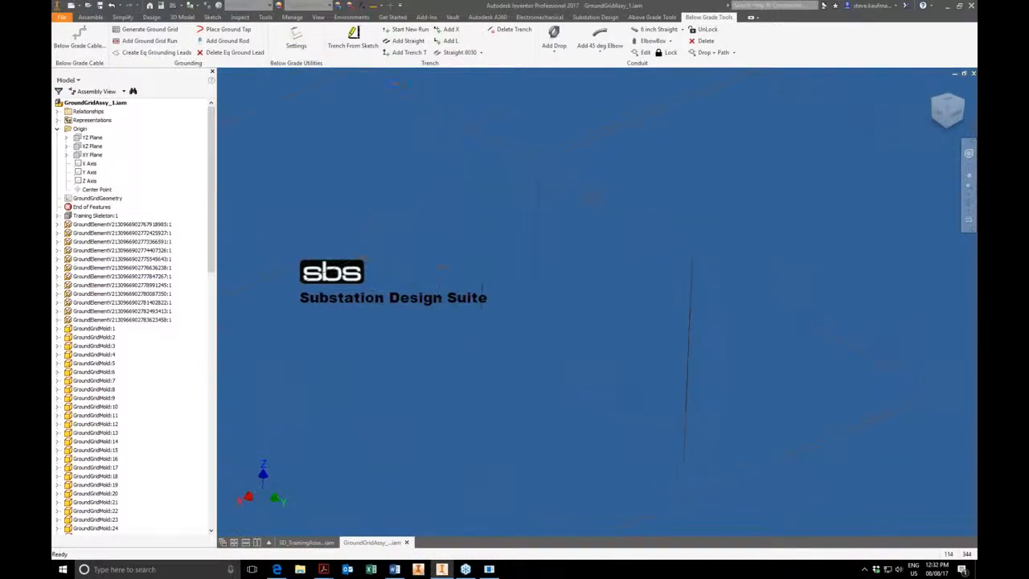
scroll(727, 301, down, 3)
scroll(679, 304, down, 2)
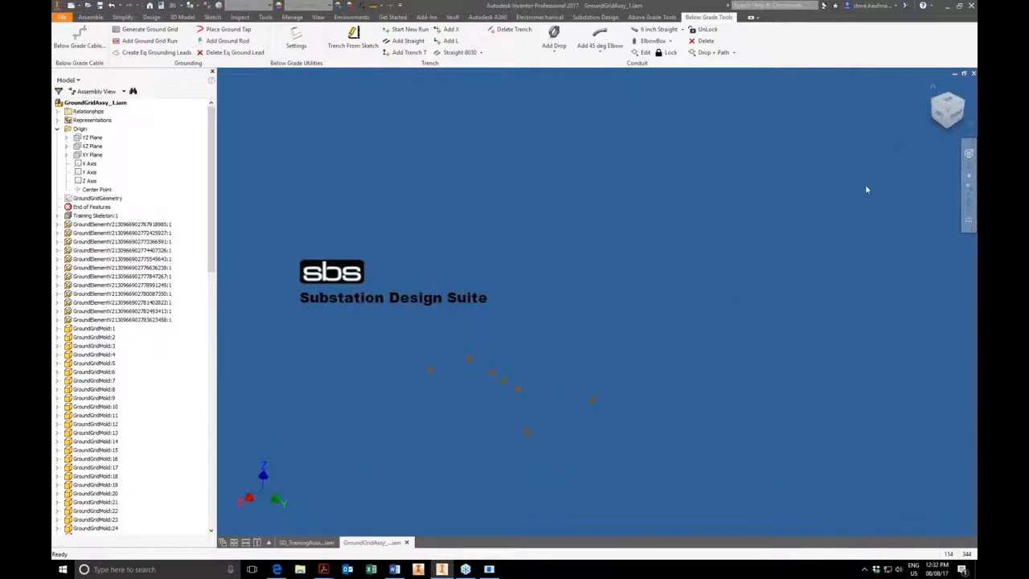
click(973, 73)
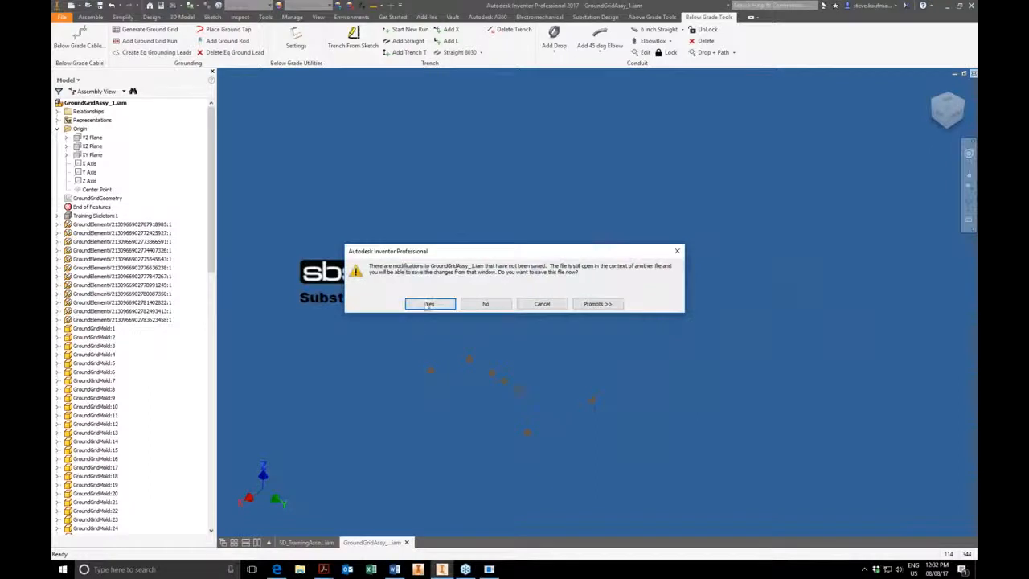
click(429, 304)
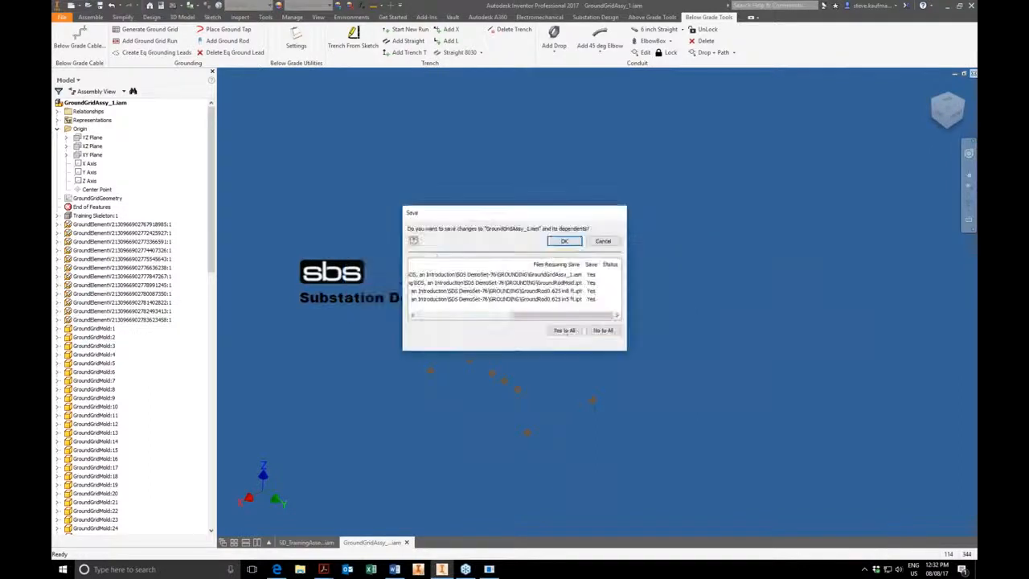
click(564, 241)
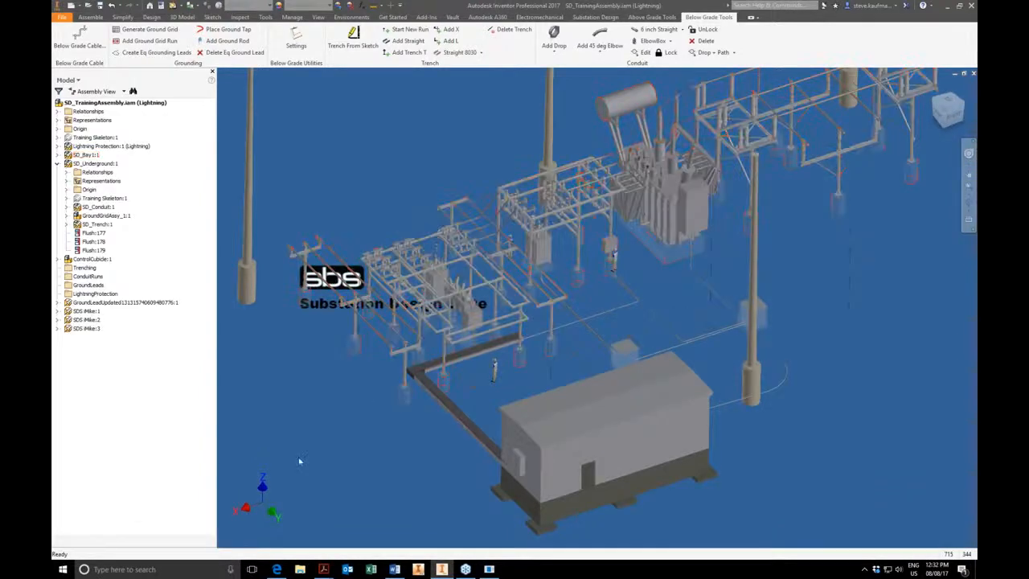
scroll(299, 461, down, 3)
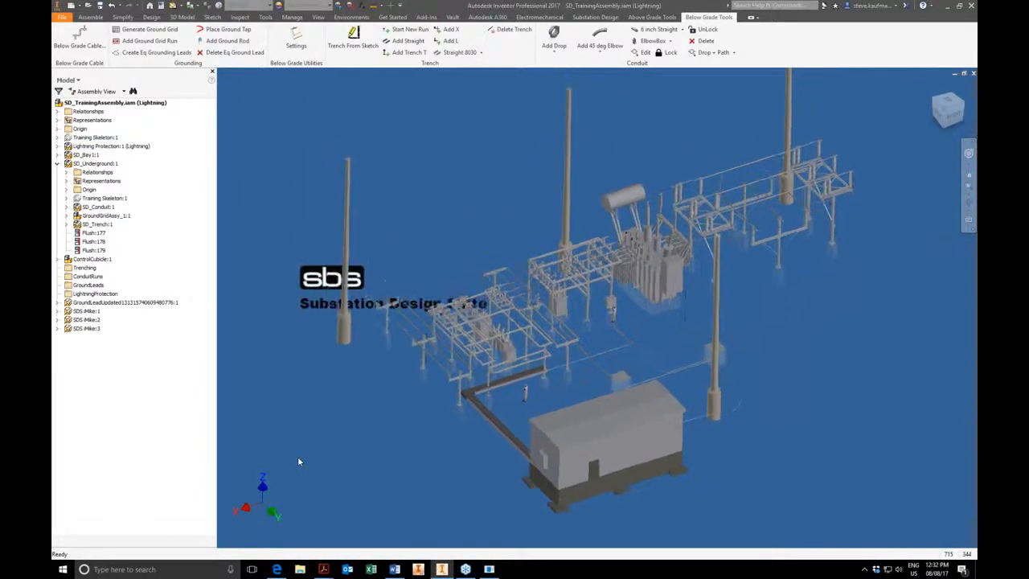
scroll(298, 461, down, 2)
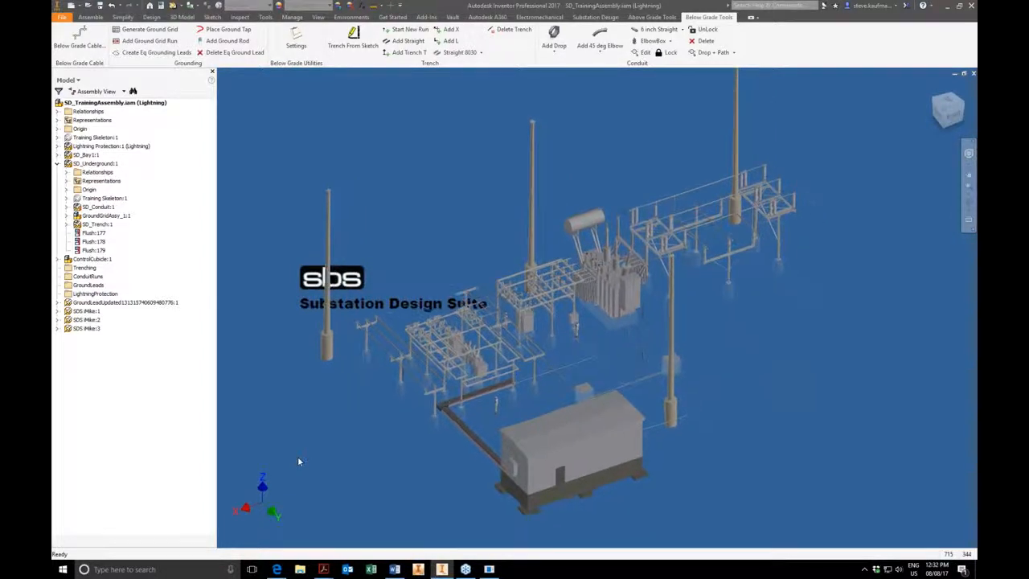
click(578, 19)
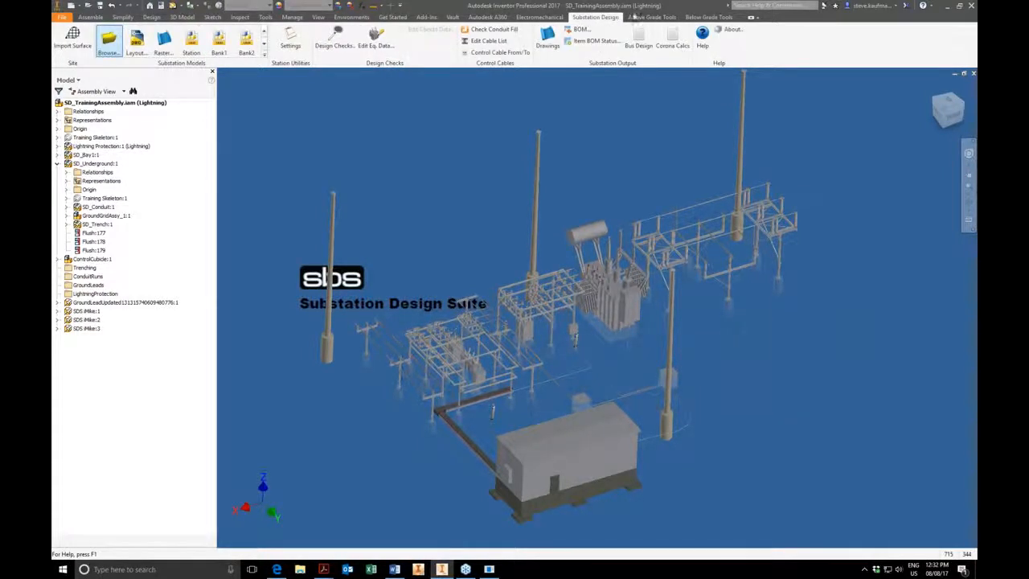
click(647, 18)
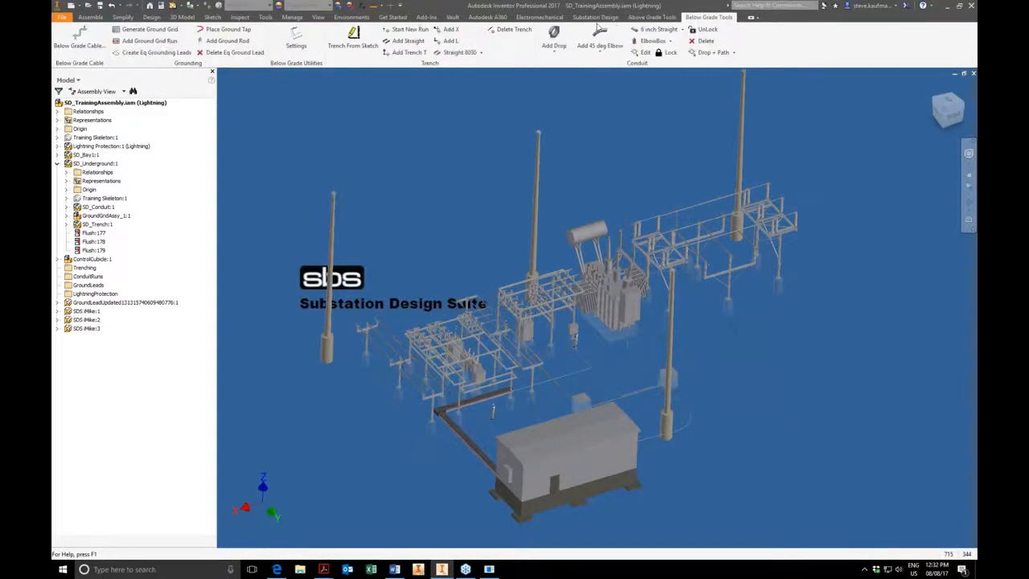
Step: Review the import options for LandXML surface geometry, and close them without importing anything
click(596, 17)
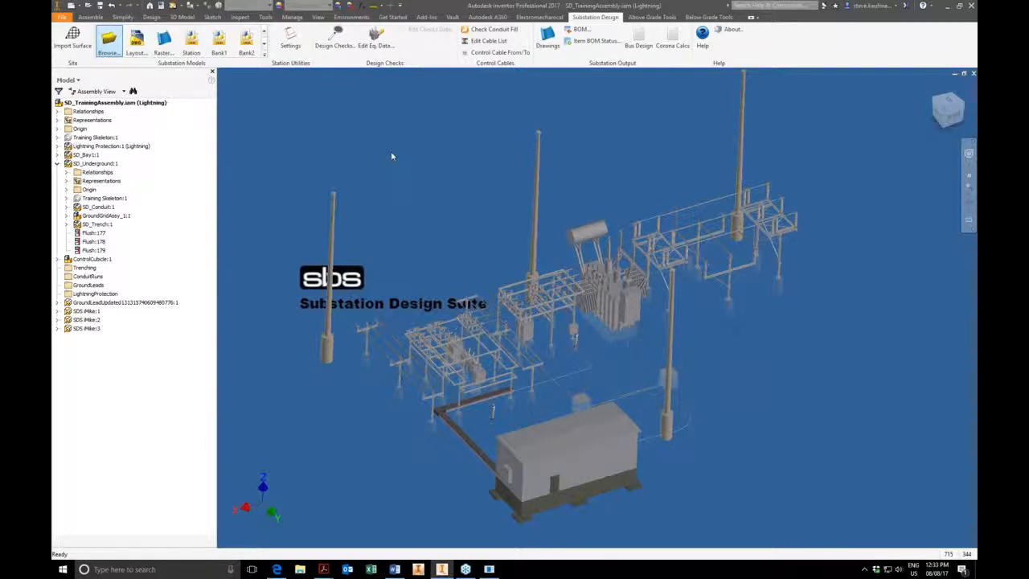
scroll(392, 156, up, 3)
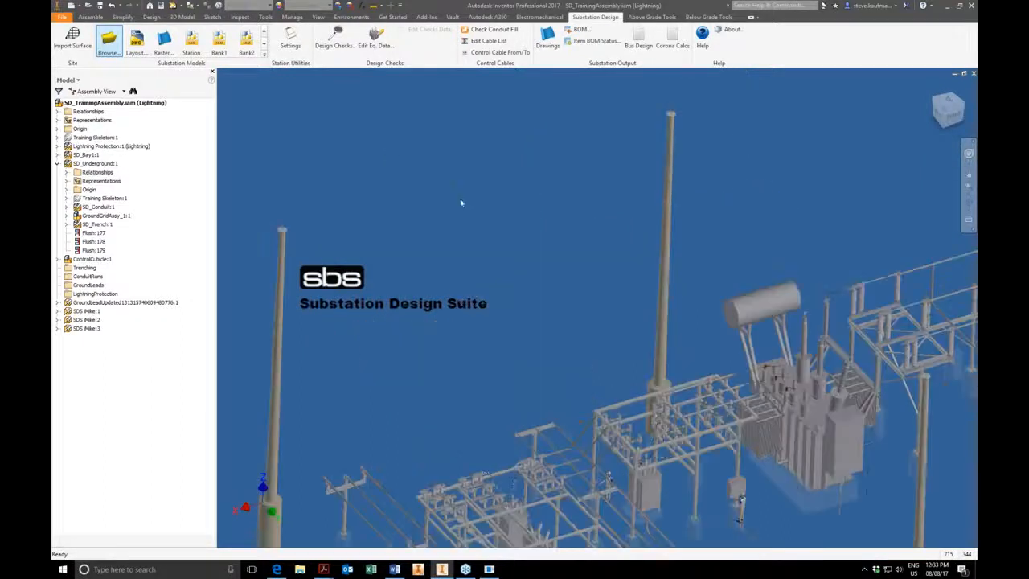
scroll(452, 189, down, 4)
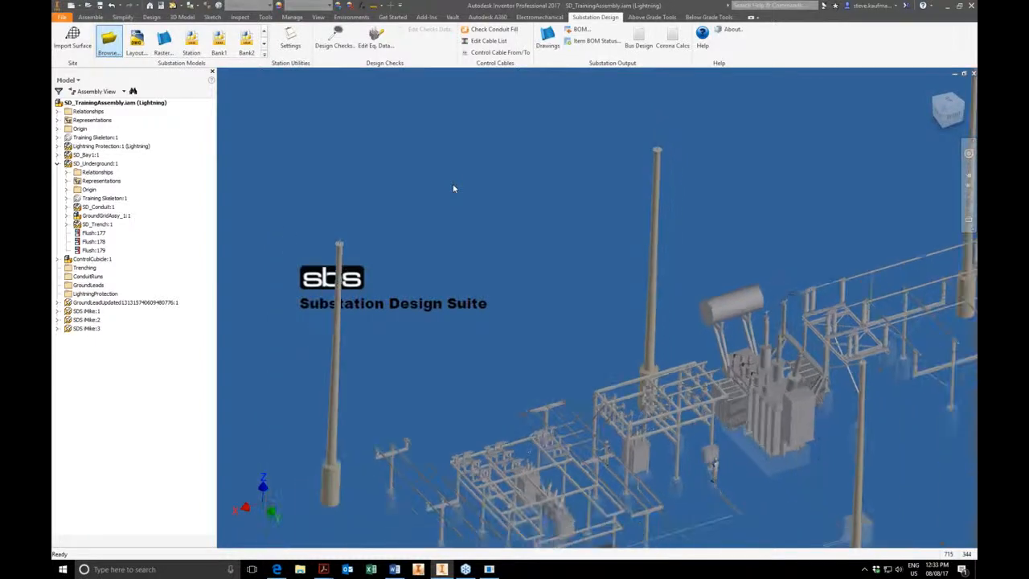
scroll(453, 188, down, 3)
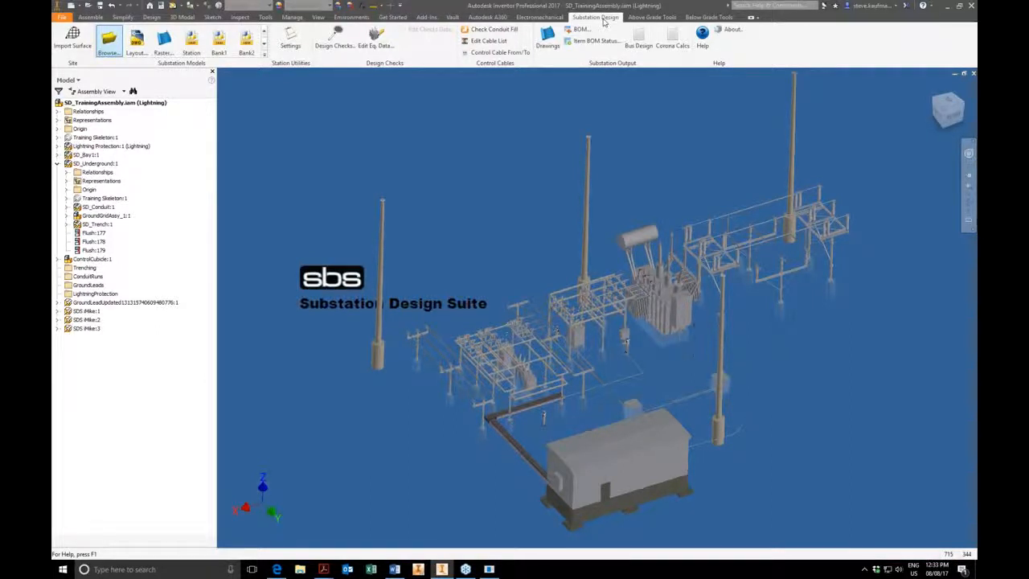
click(73, 40)
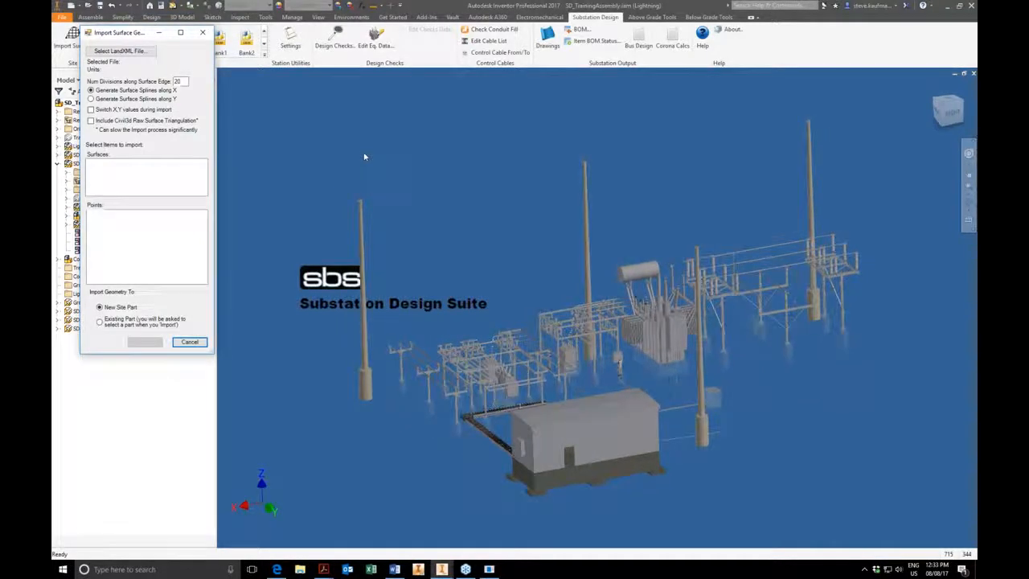
click(190, 341)
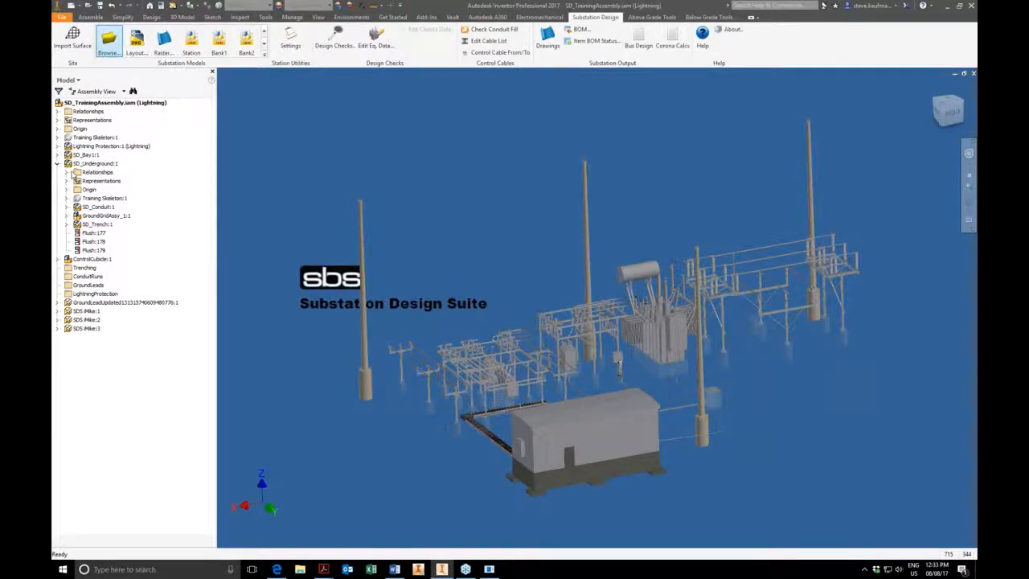
Step: Expand the SD_Bay1 subassembly and highlight its high-voltage assembly SD_HVAssembly in the model, then clear the selection
click(58, 155)
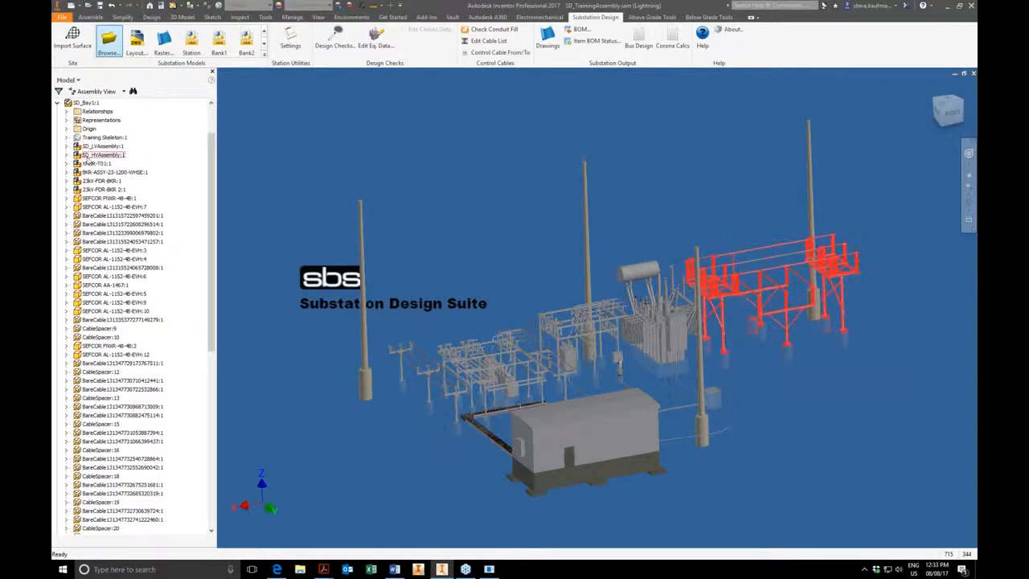
click(97, 155)
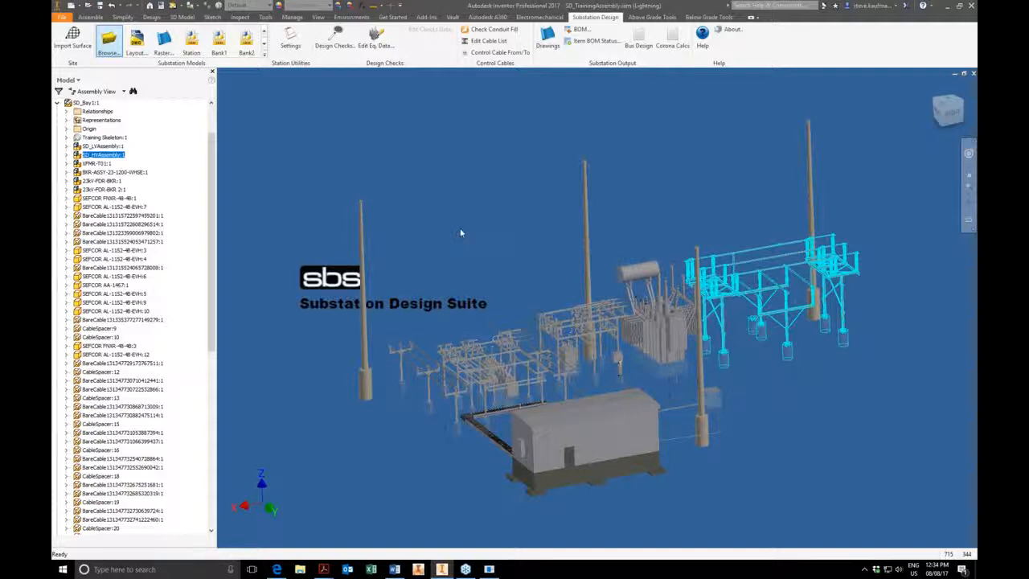
click(454, 160)
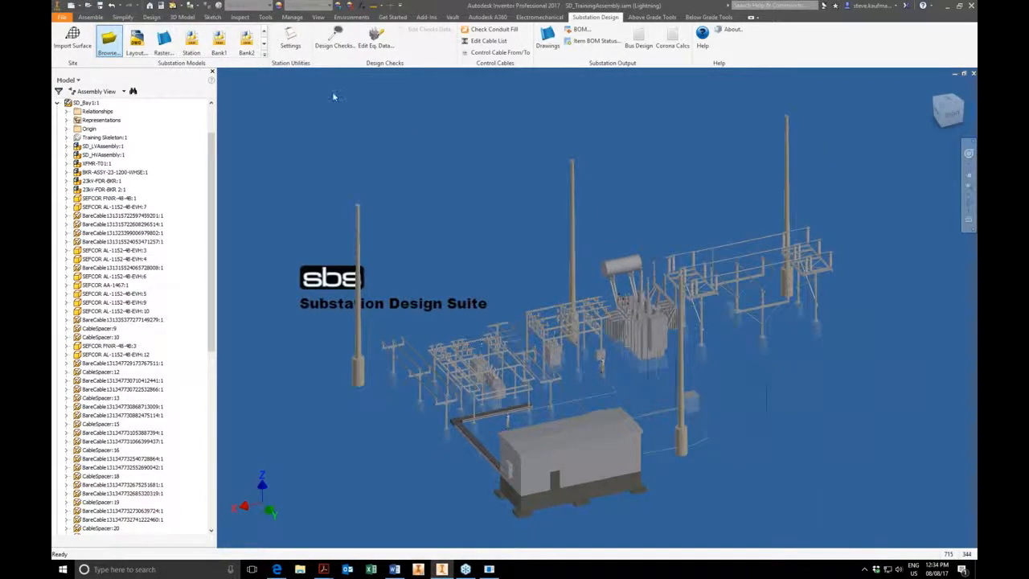
Step: Open the design checks and highlight the live high-side parts assigned to phases A, B and C in turn
click(336, 38)
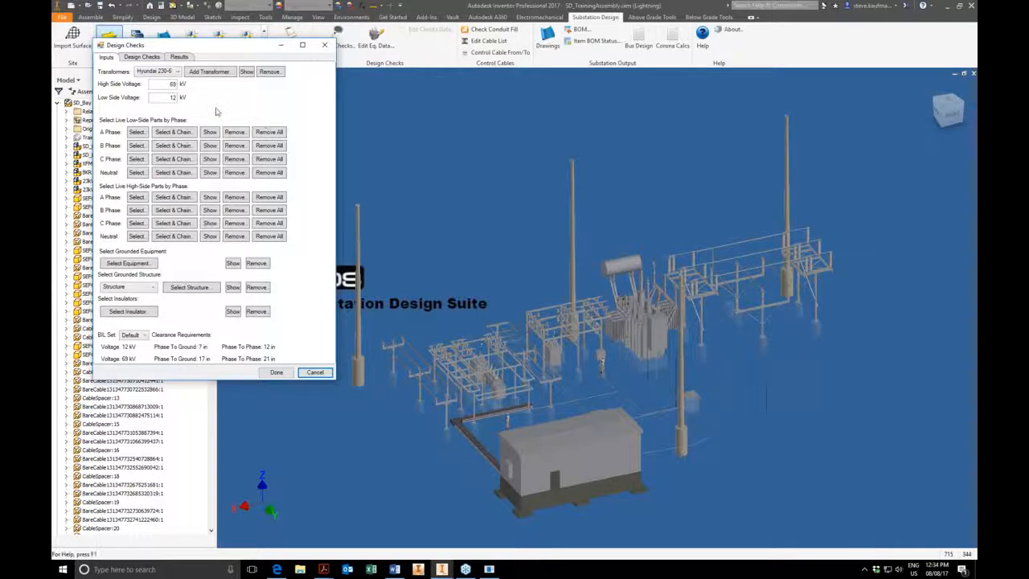
click(141, 57)
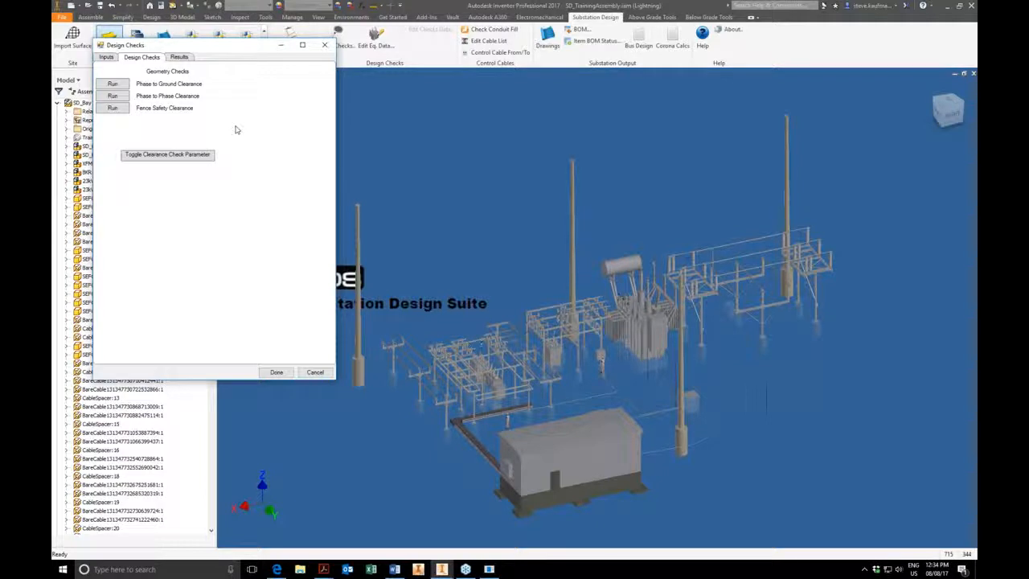
click(106, 58)
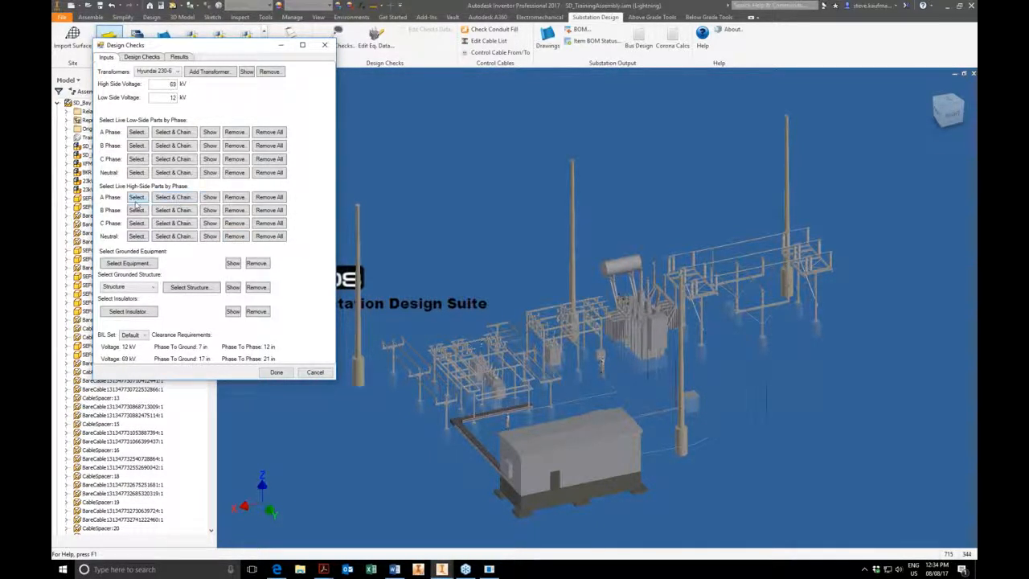
click(208, 197)
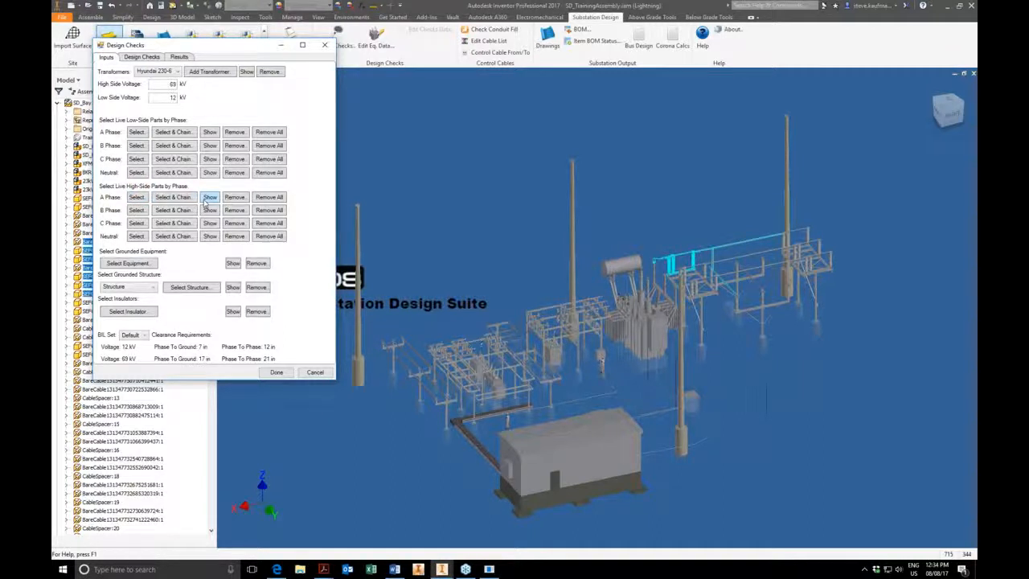
click(209, 210)
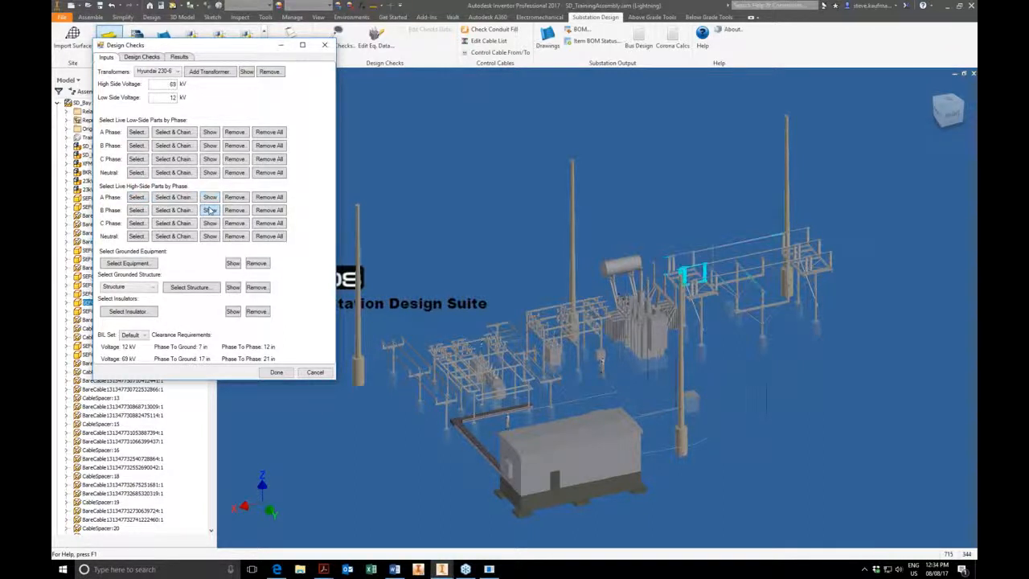
click(213, 227)
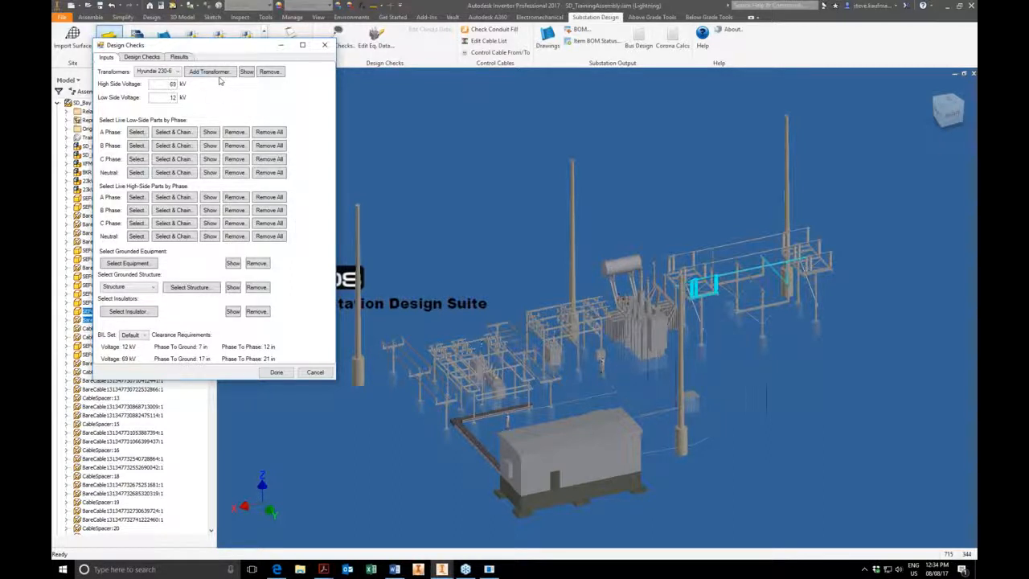
Step: Highlight the design check's assigned transformer, grounded equipment, grounded structure and insulators one after another in the model
click(246, 71)
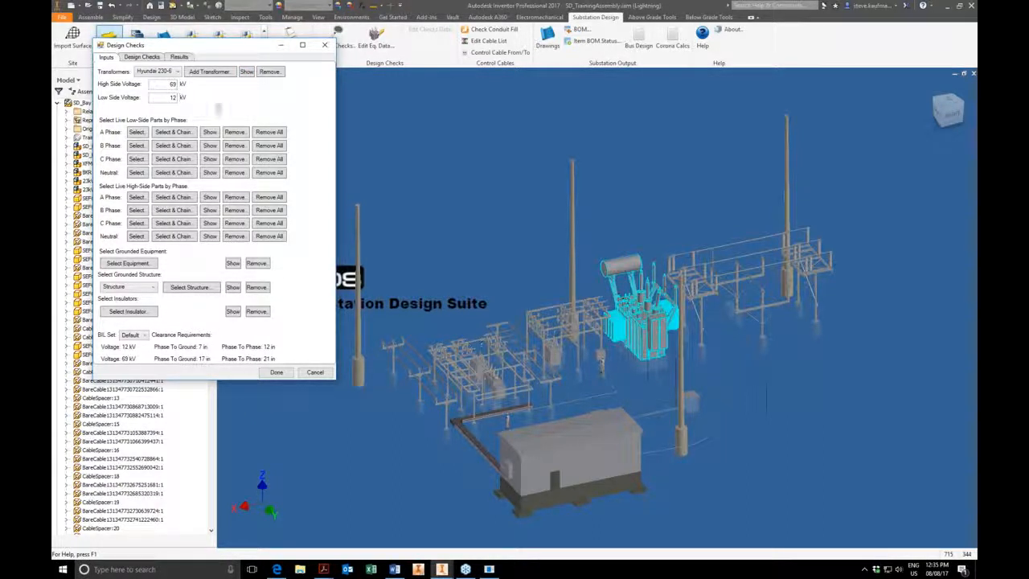
click(233, 263)
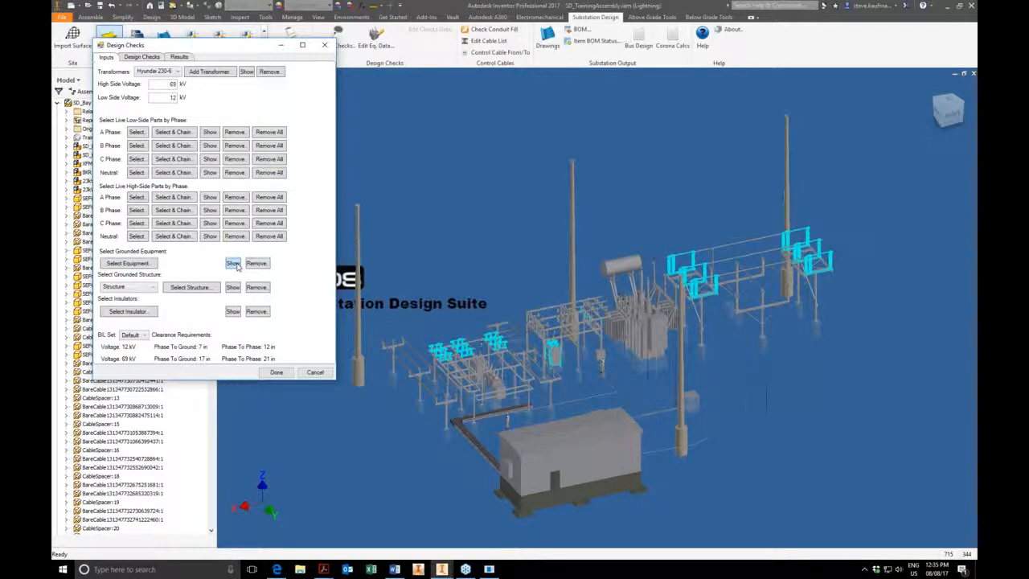
click(233, 288)
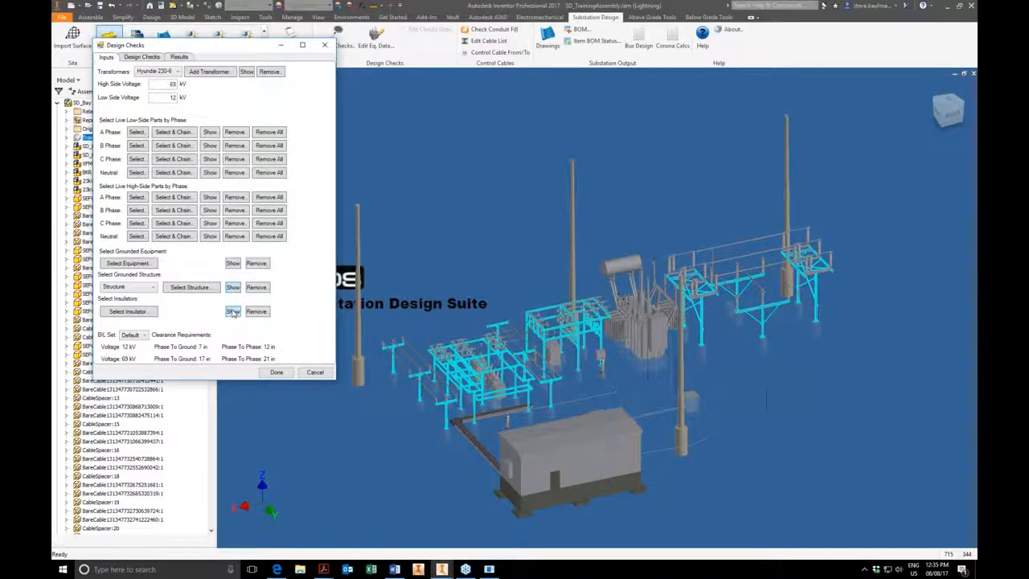
click(232, 312)
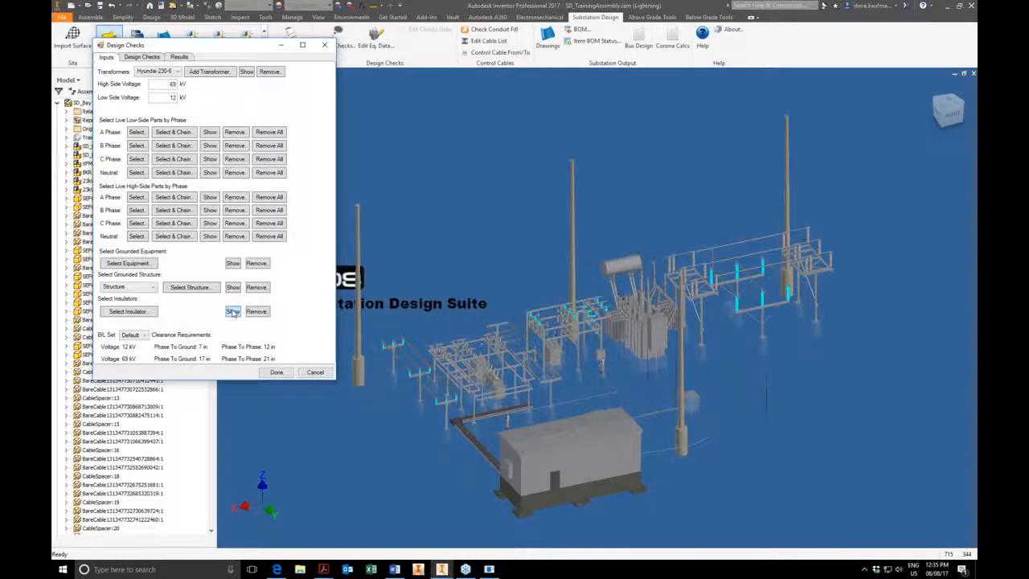
Step: Run the phase-to-phase clearance check on the substation and open its results
click(142, 57)
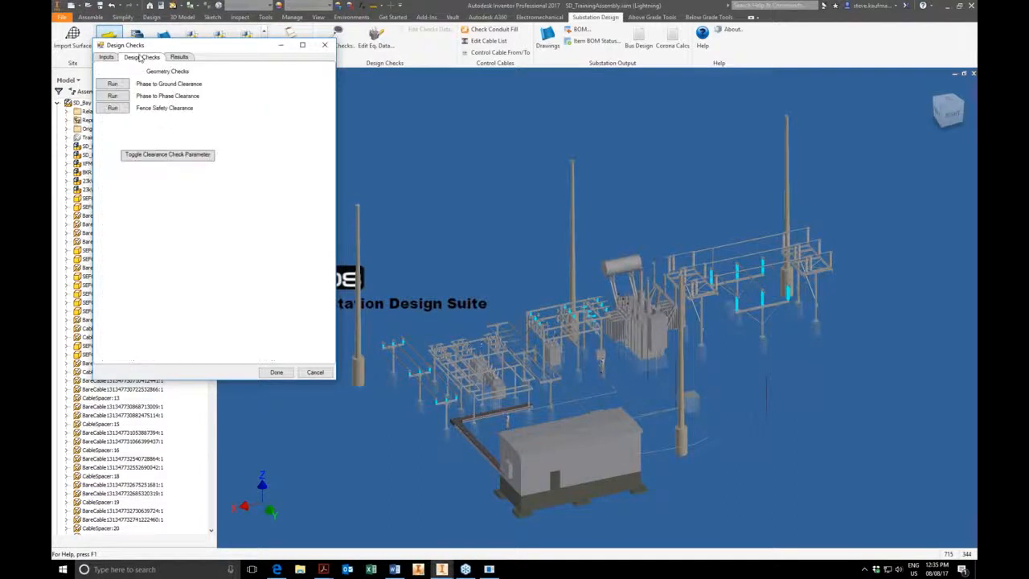
click(116, 98)
click(179, 57)
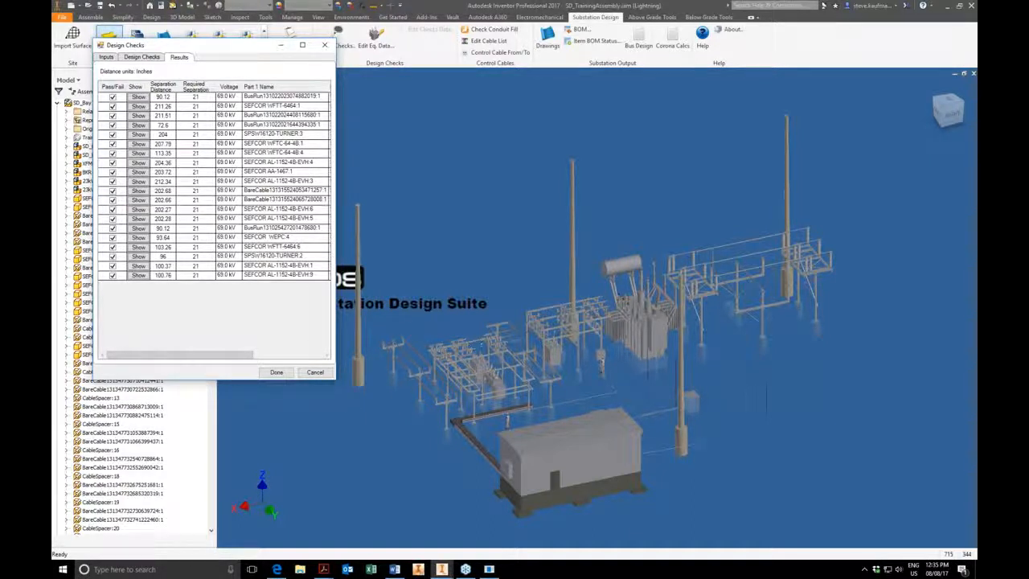
Step: Show the clearance result between SEFCOR AA-1467:1 and SEFCOR AL-1152-4B-EVH:10 in the model, then close the design checks
drag(380, 405, 483, 476)
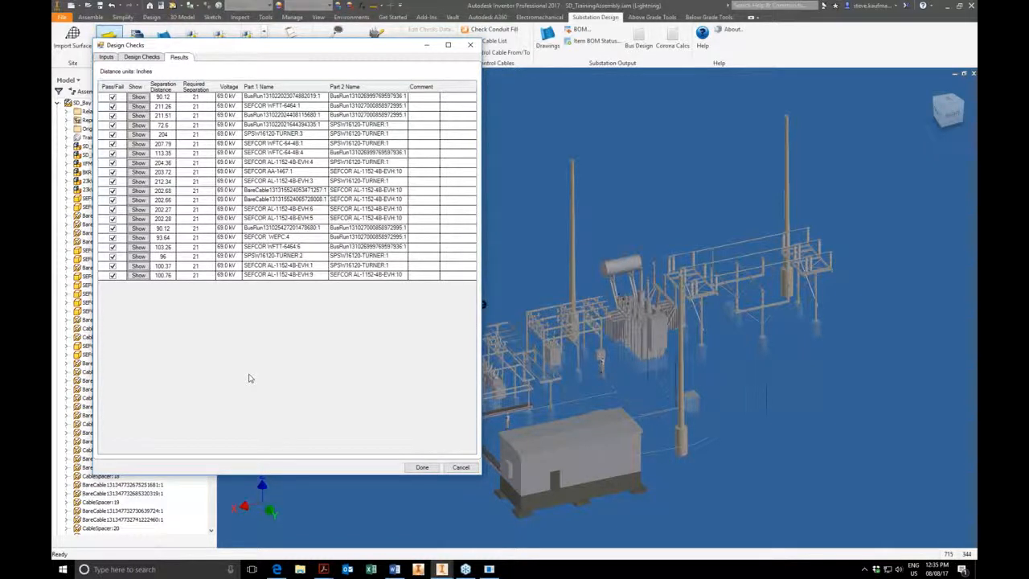
click(140, 173)
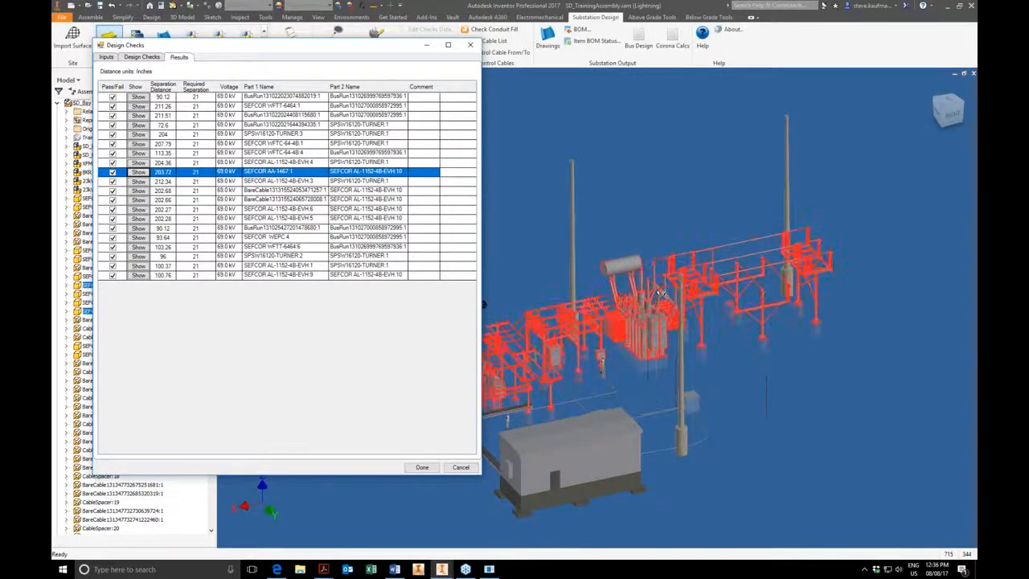
scroll(659, 289, up, 5)
scroll(636, 152, up, 4)
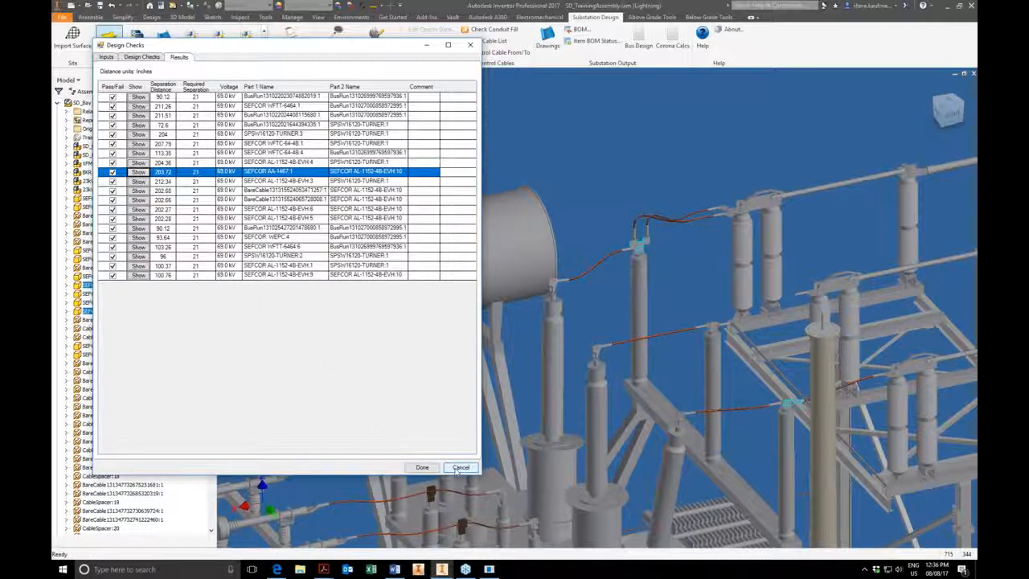
click(141, 58)
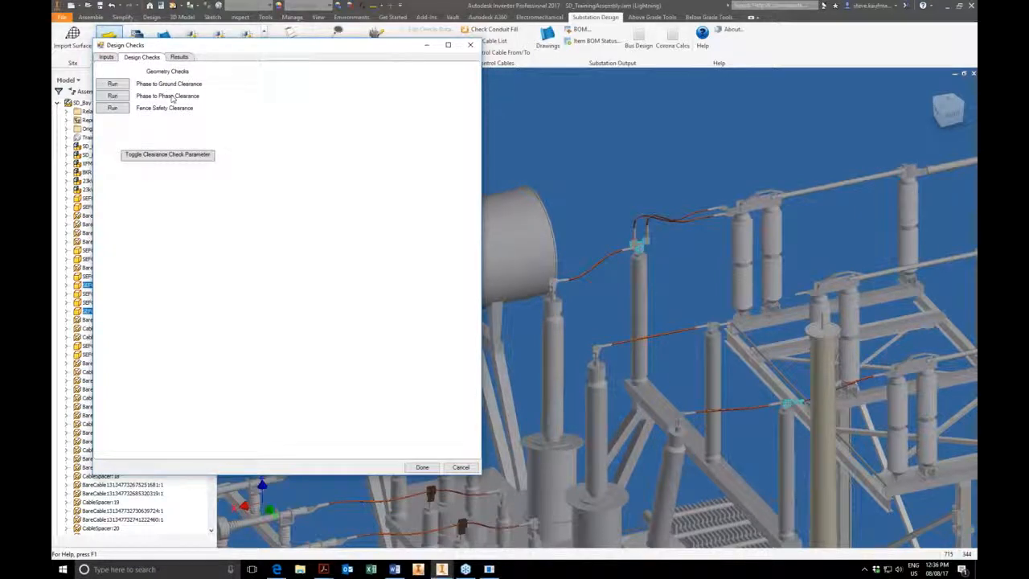
click(450, 470)
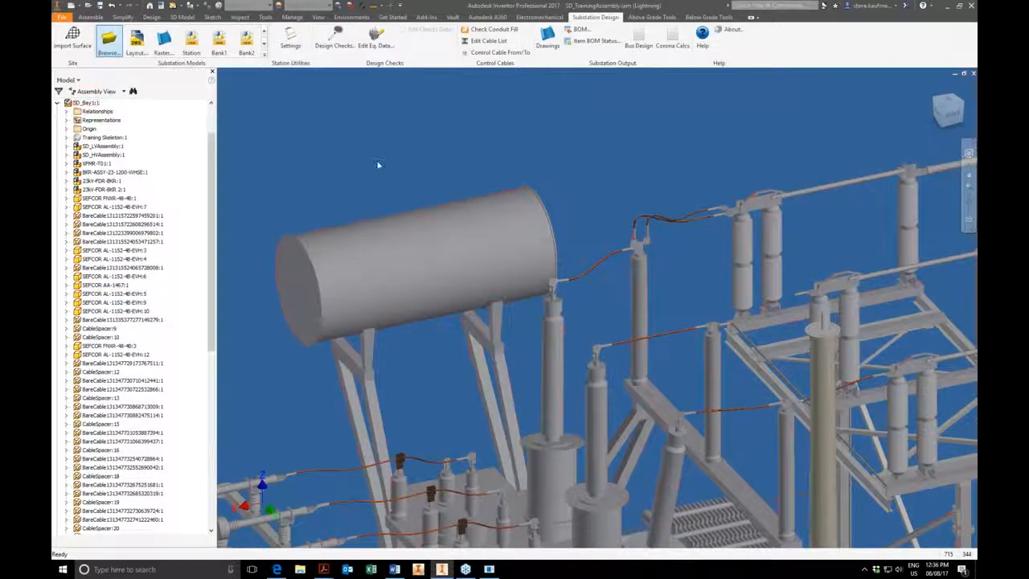
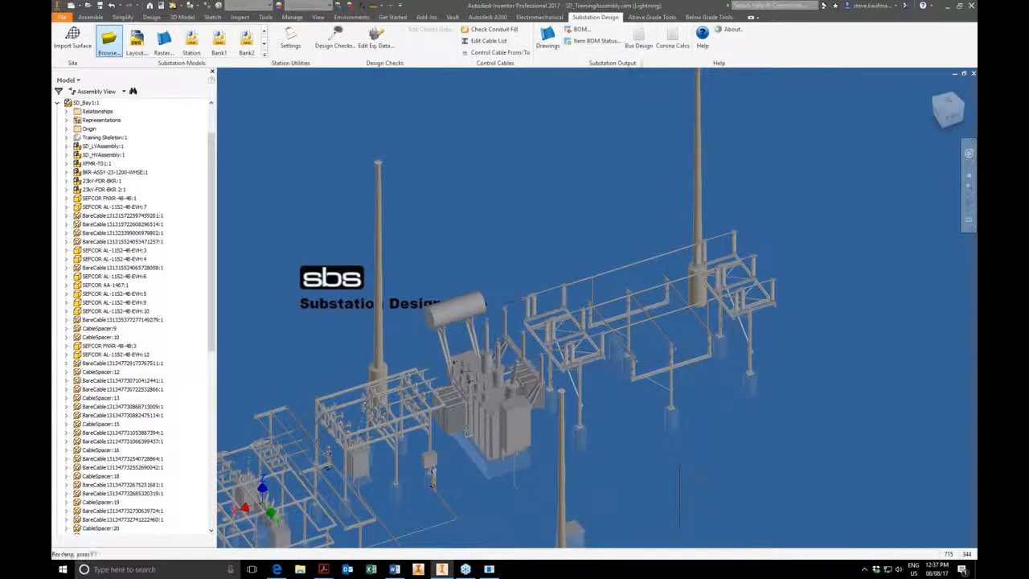
Step: Review the online bus calculator's design criteria and design assessment, then open the corona calculator
click(640, 53)
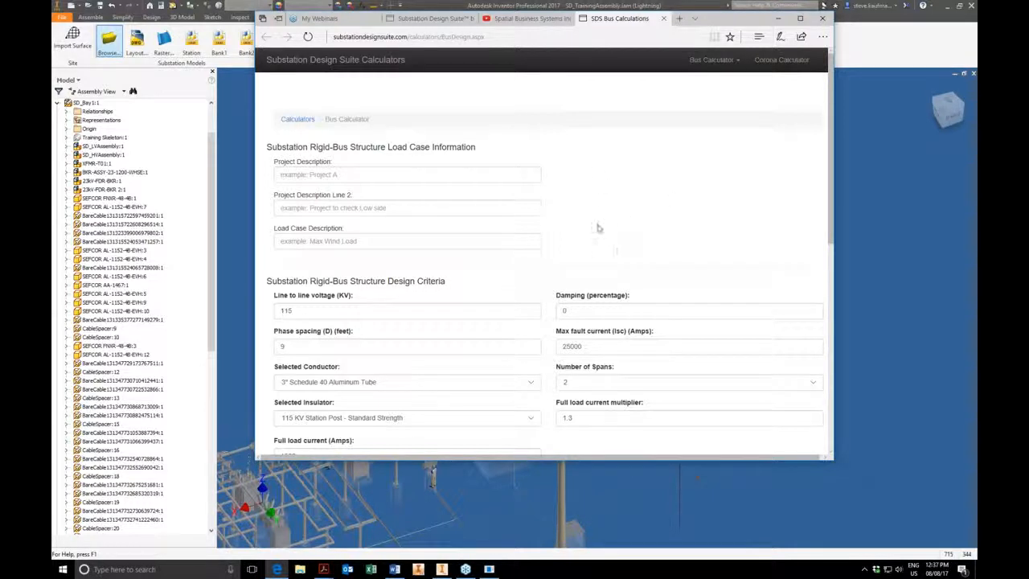
scroll(604, 230, down, 1)
scroll(603, 230, down, 5)
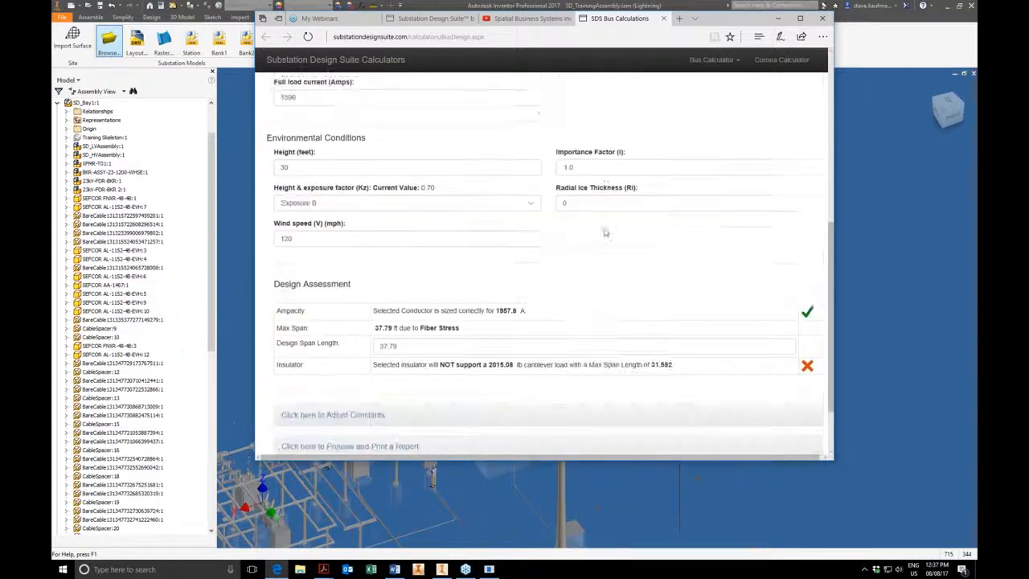
scroll(605, 233, up, 6)
click(777, 64)
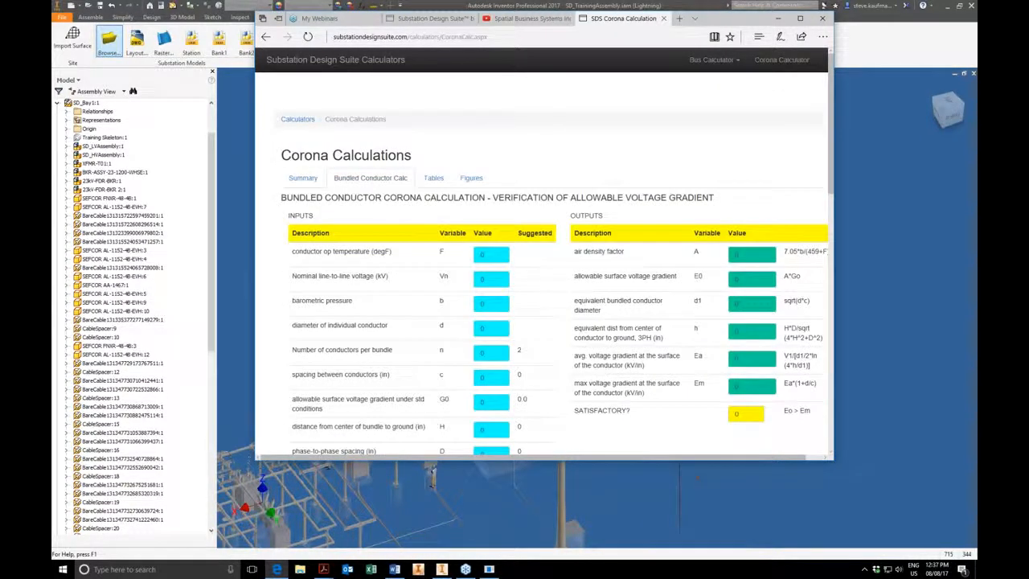
Step: View the SDS Consortium Member Home page from the favorites in a new browser tab, then return to Inventor
key(ctrl+t)
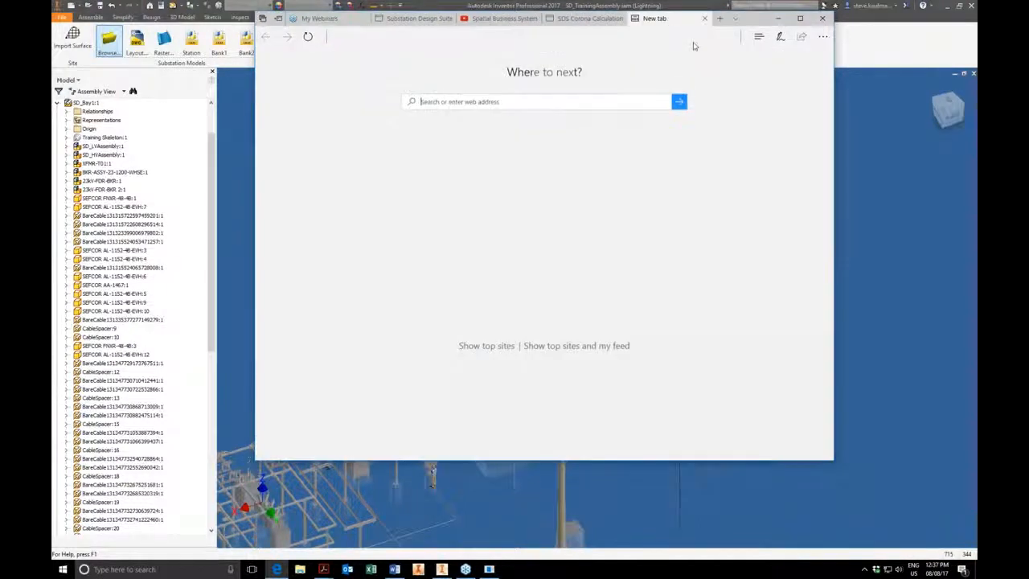
click(759, 38)
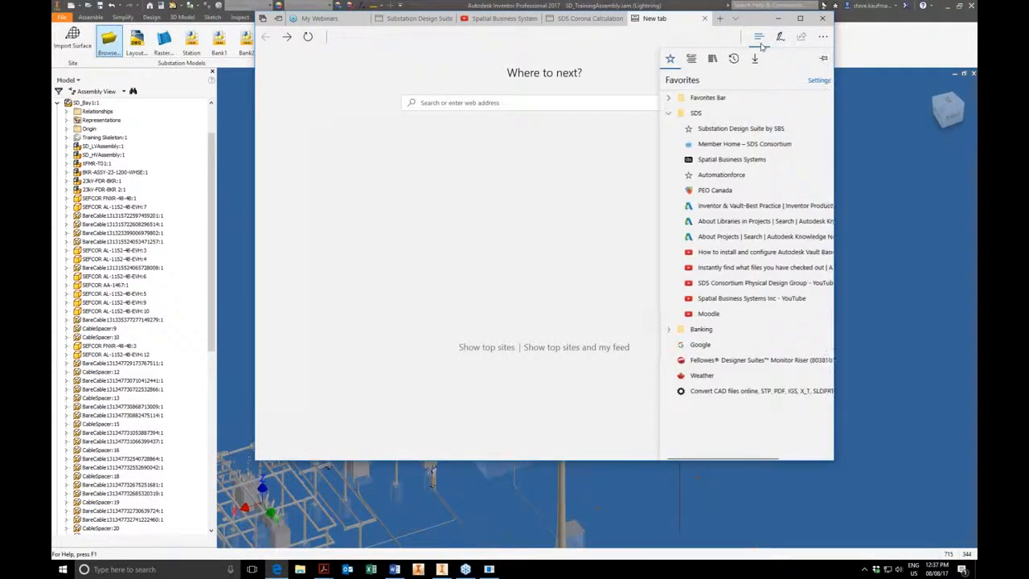
click(731, 144)
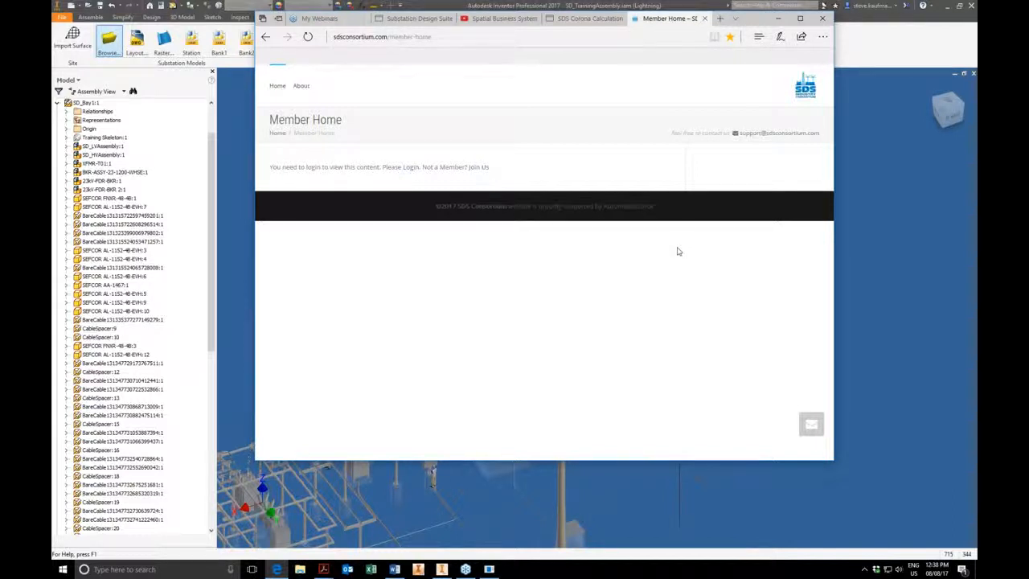
click(585, 18)
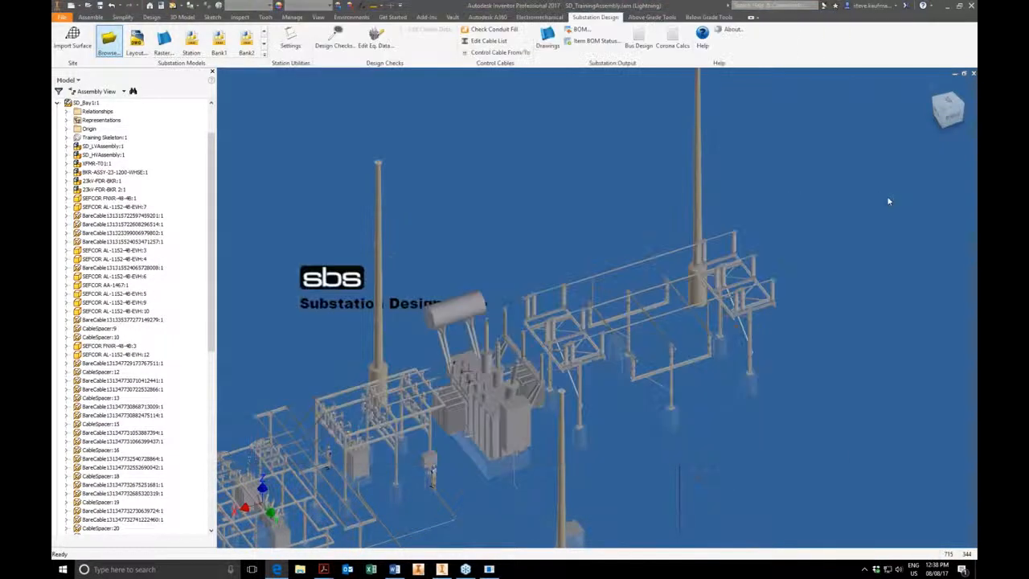
click(886, 195)
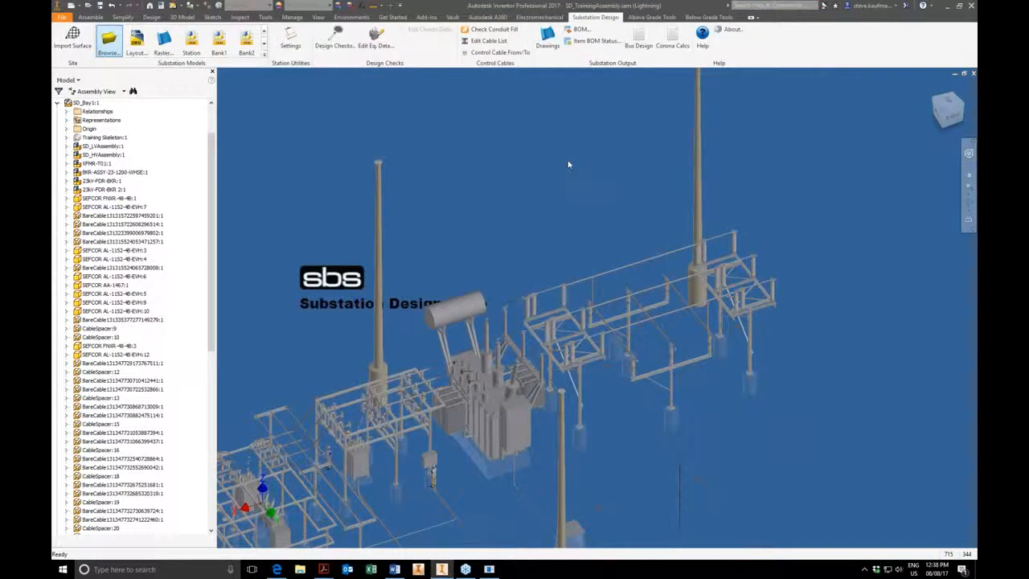
Step: Open the bill of materials for SD_TrainingAssembly and show its structured view full screen
scroll(568, 164, down, 4)
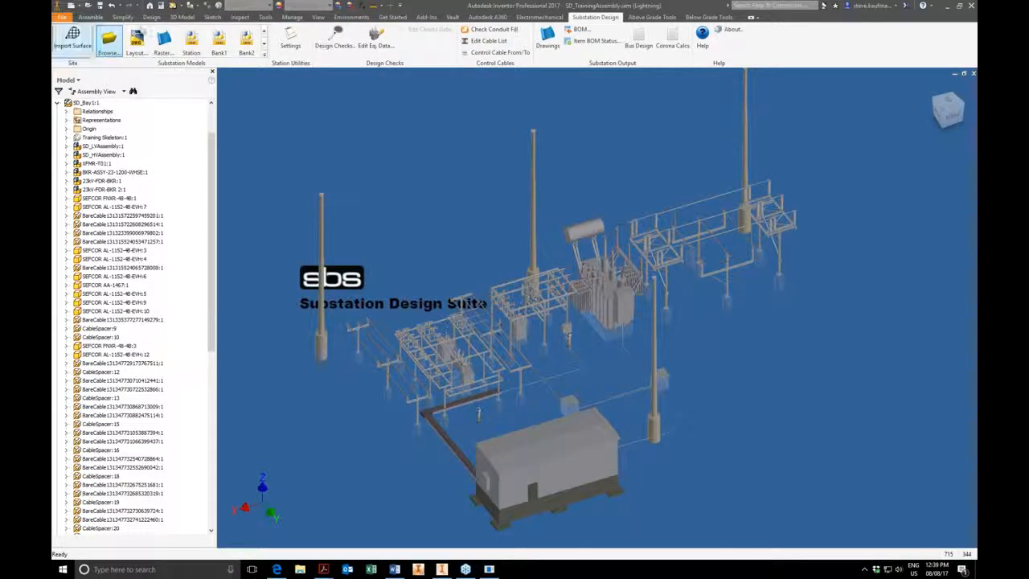
click(91, 17)
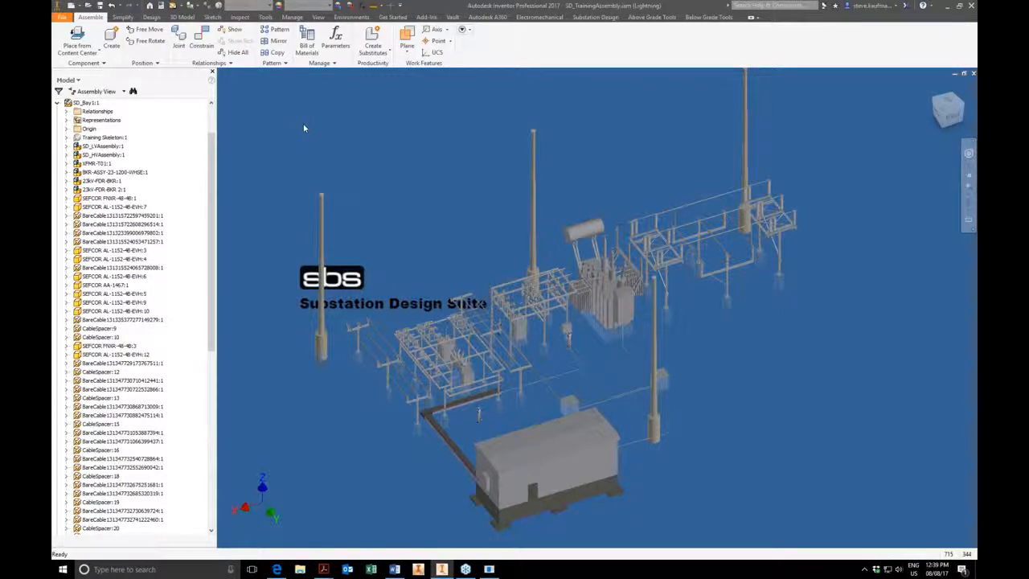
click(307, 49)
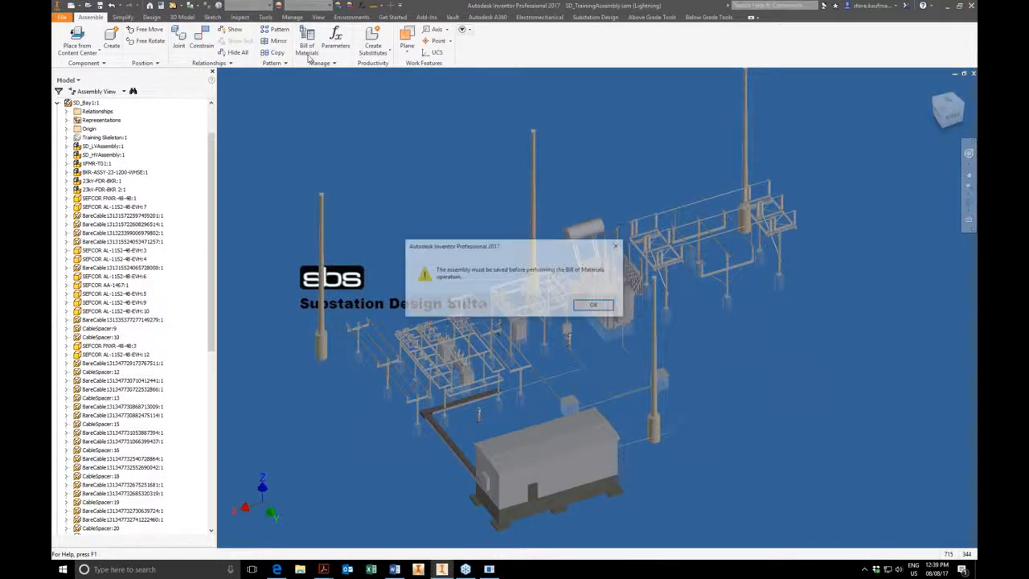
click(595, 304)
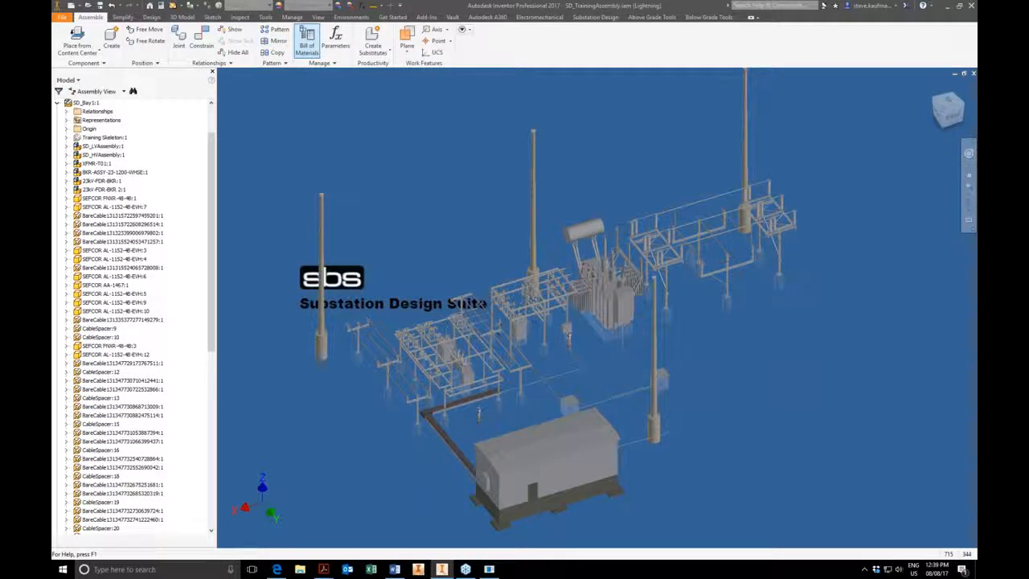
click(307, 42)
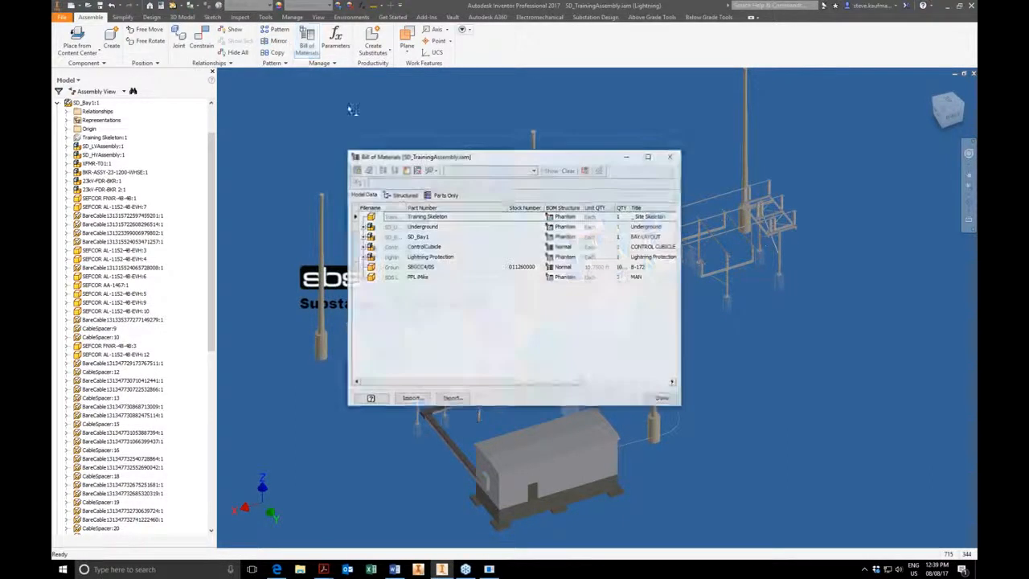
click(404, 195)
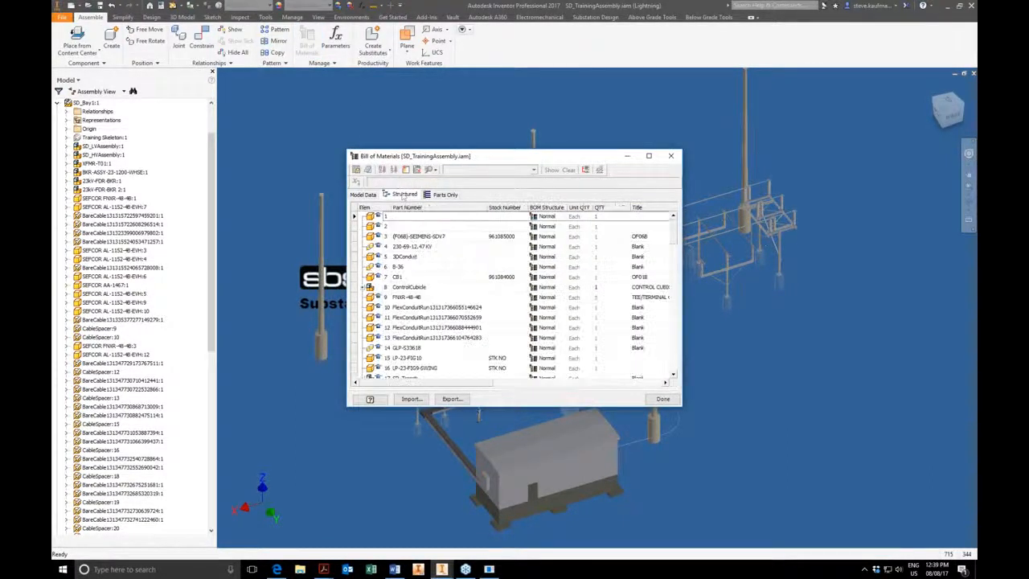
click(649, 157)
Step: Examine the structured bill of materials, checking the CTR conduit, the FB-016 flat bus and the PN0091 bare cable rows
scroll(374, 293, down, 3)
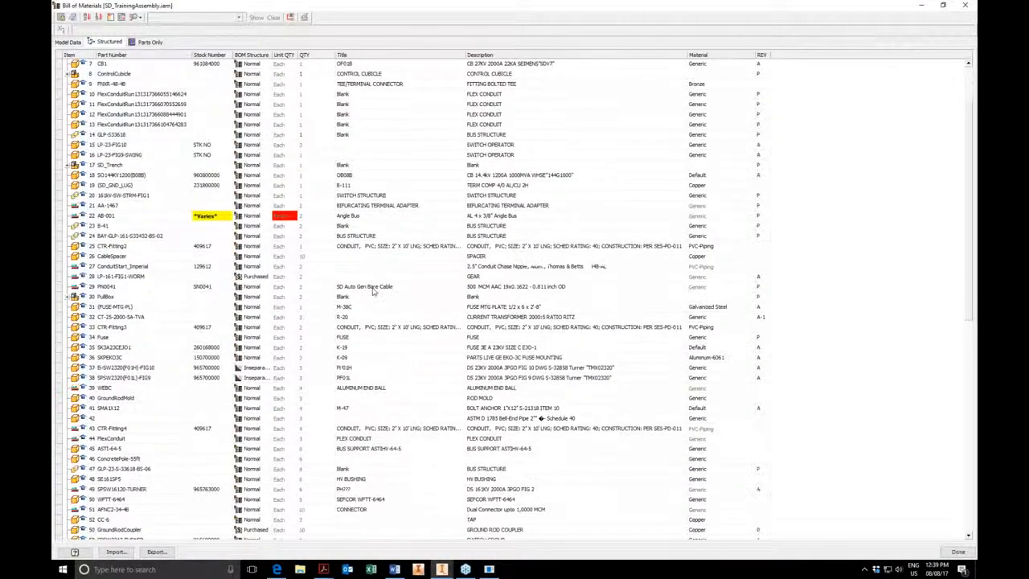
scroll(374, 294, down, 6)
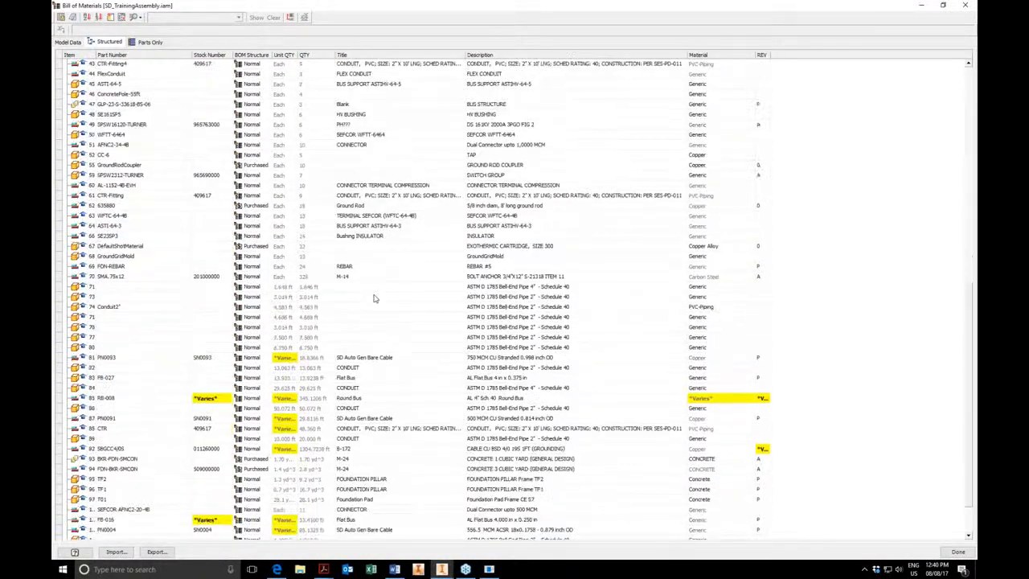
scroll(374, 299, down, 1)
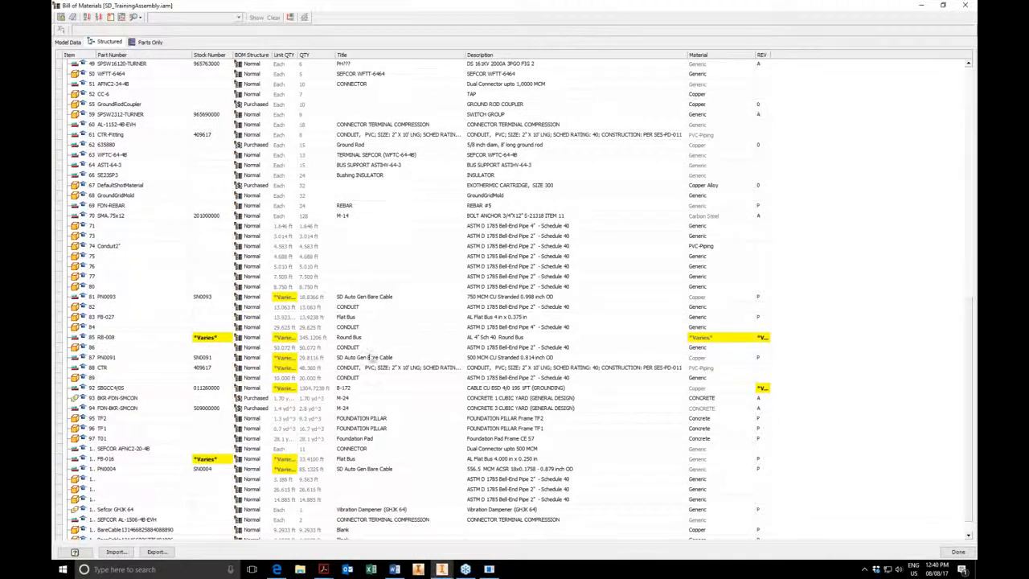
click(337, 368)
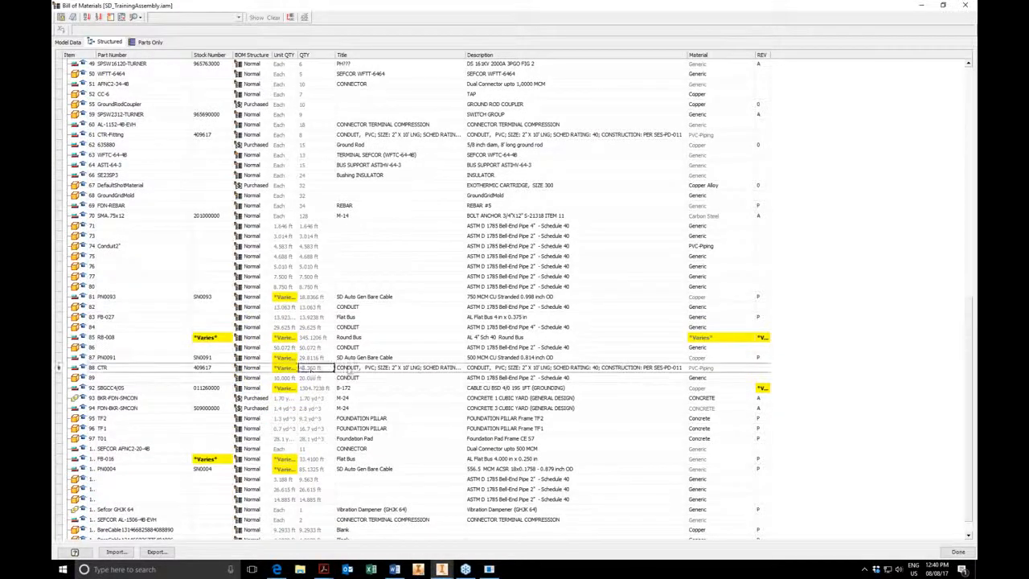
scroll(382, 391, down, 1)
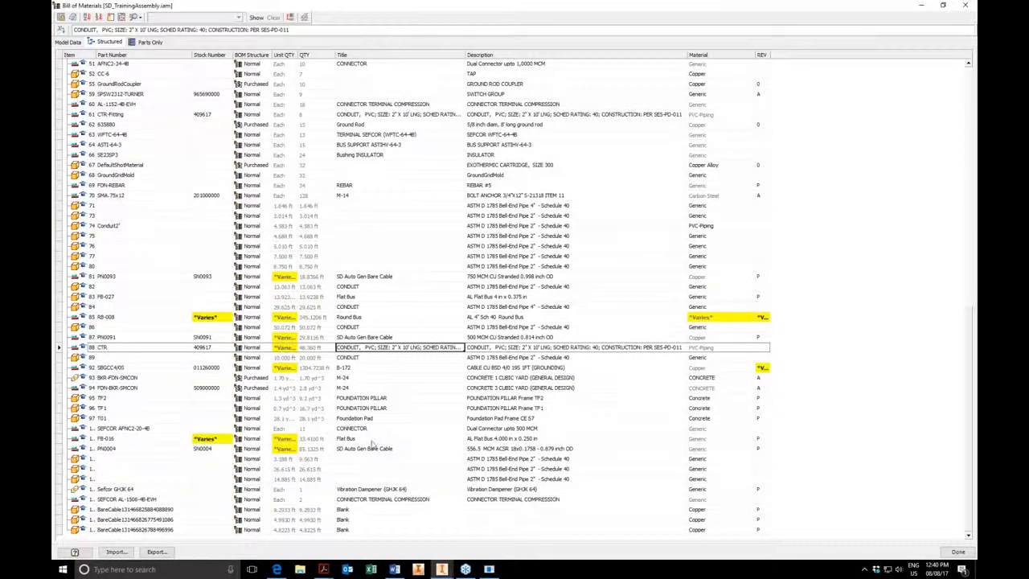
click(367, 440)
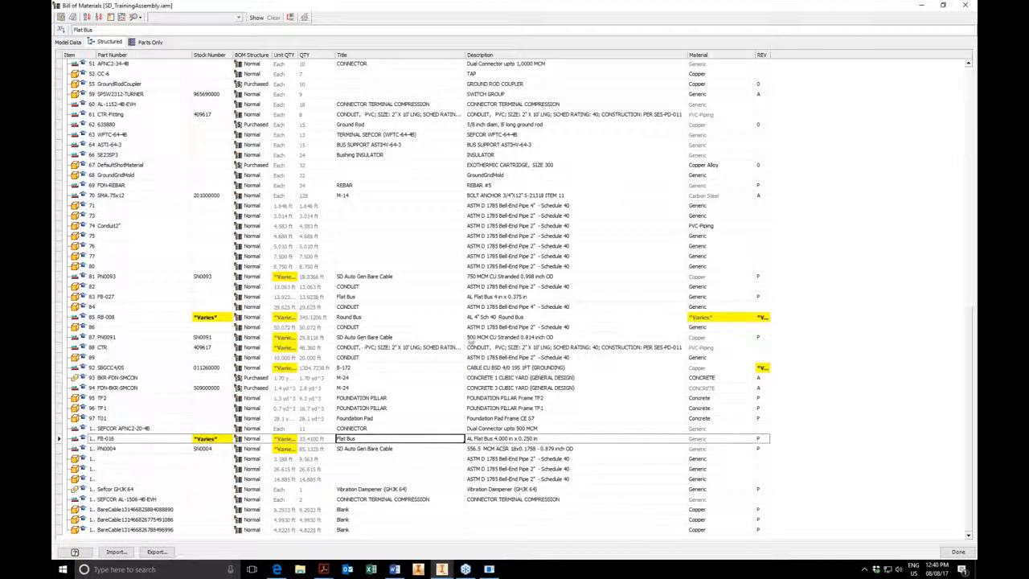
click(472, 337)
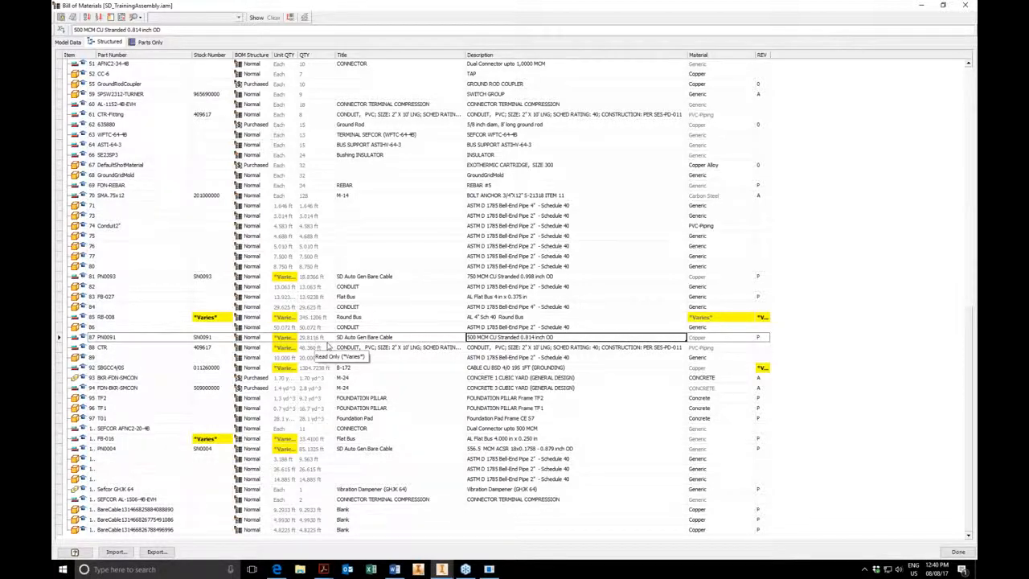
Step: Close the bill of materials and save SD_TrainingAssembly together with its dependent files
click(942, 7)
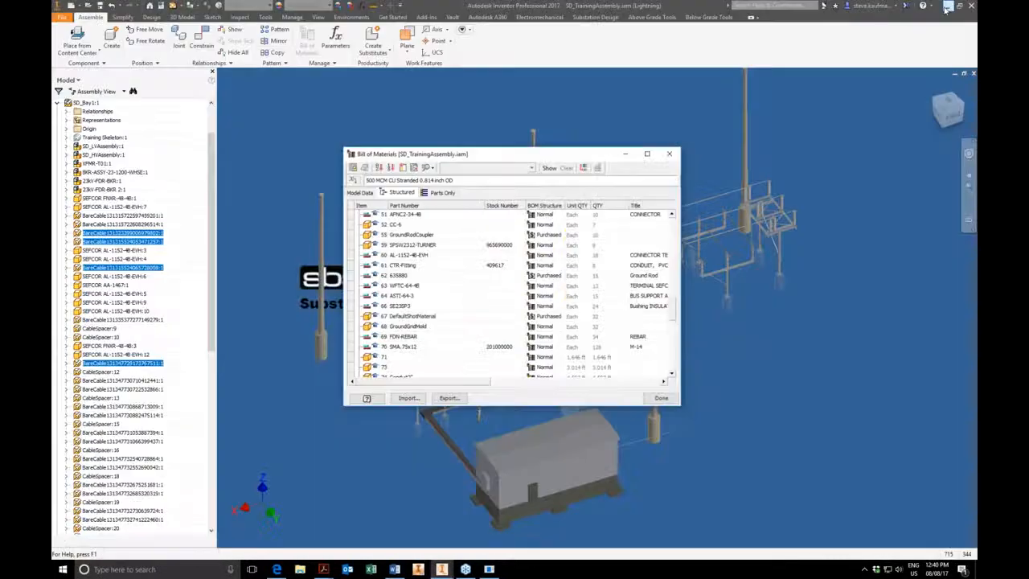
click(662, 398)
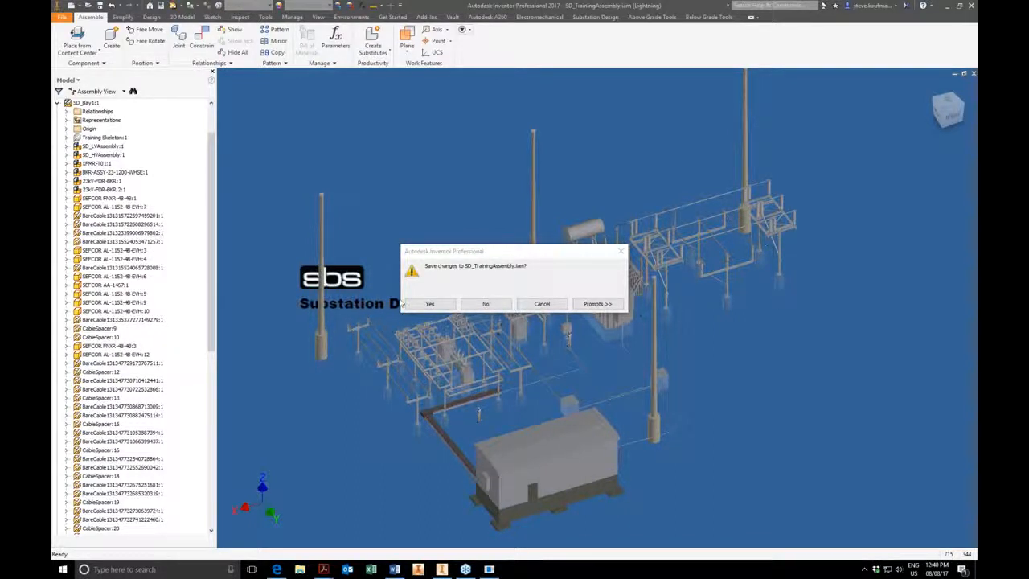
click(430, 303)
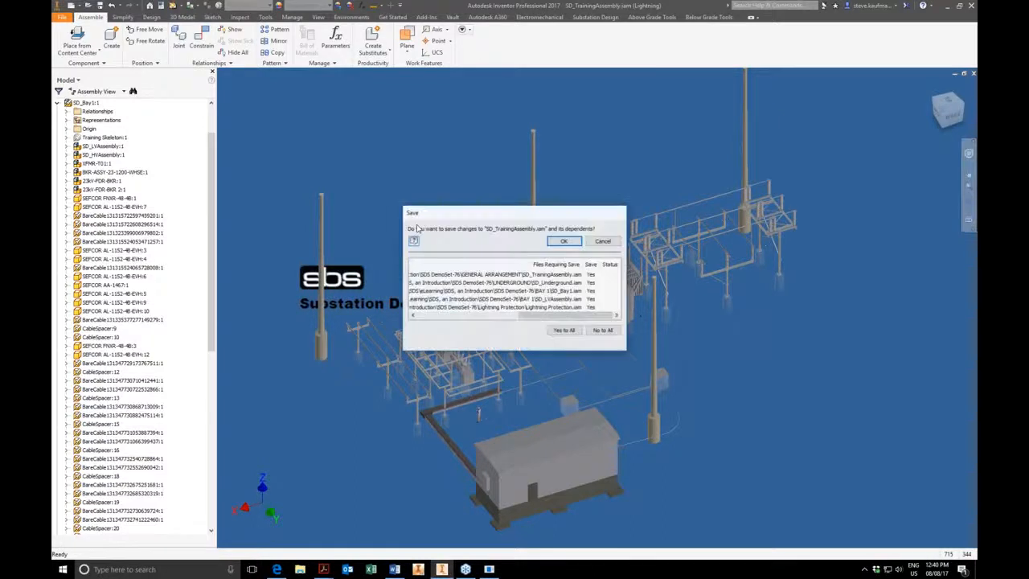
click(563, 241)
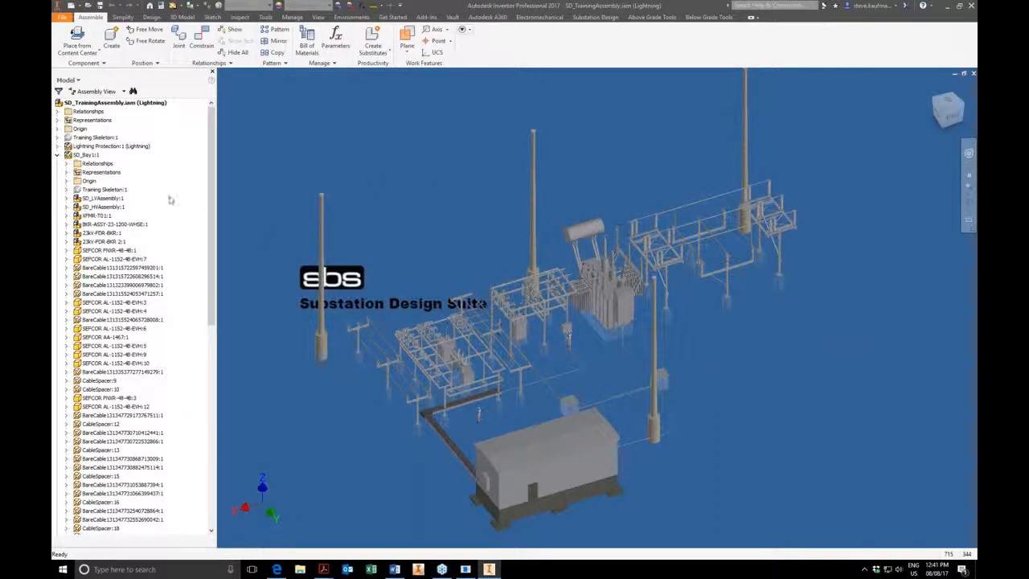
Step: Collapse SD_Bay1 in the model tree and switch the selection priority to parts
click(57, 155)
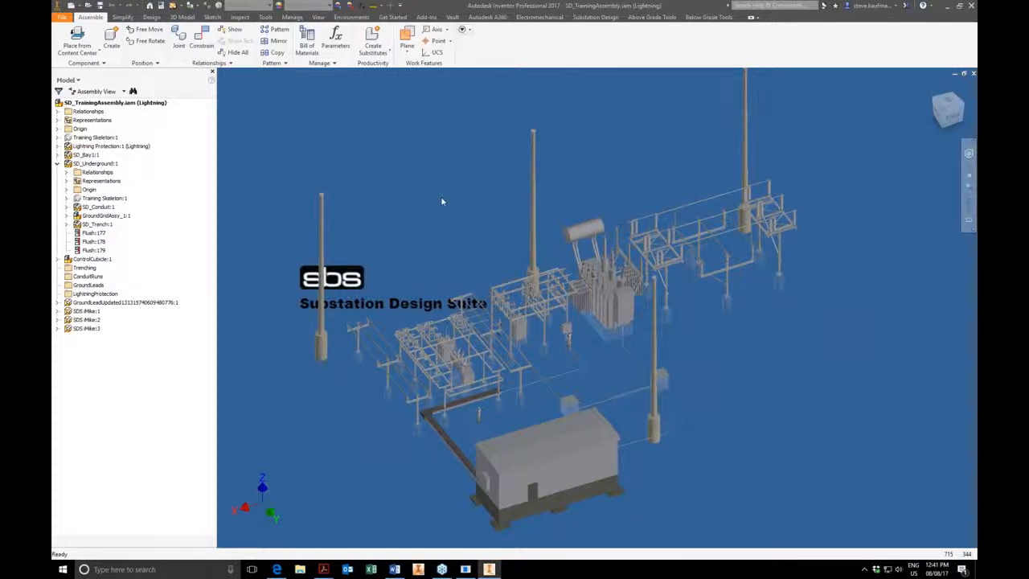
click(193, 6)
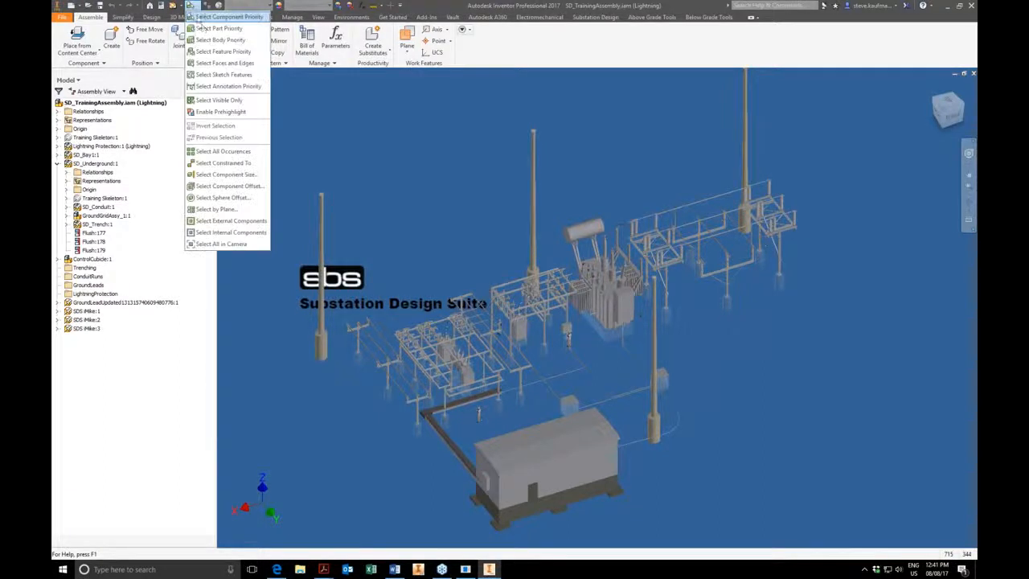
click(211, 28)
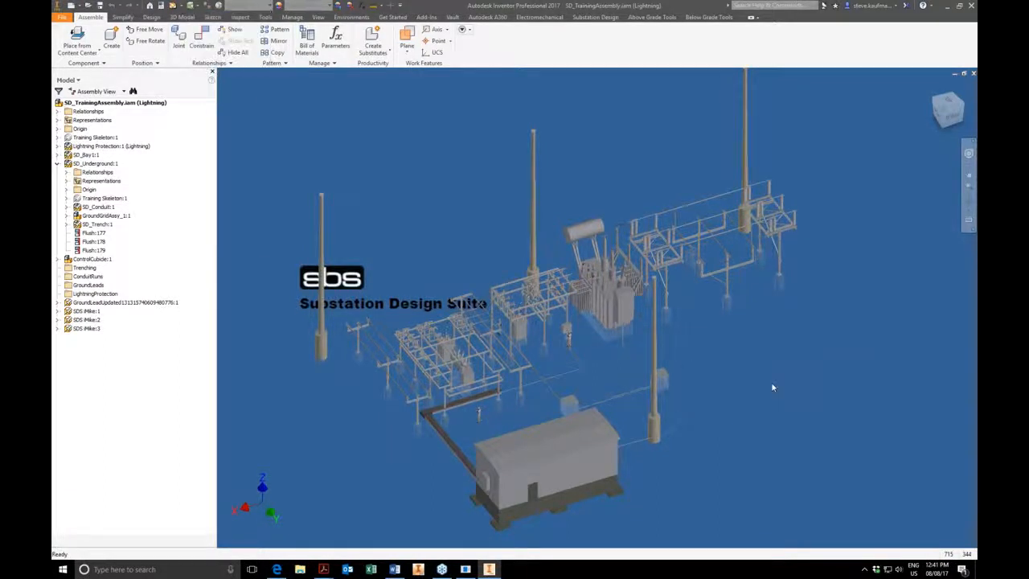
Step: Open the T-shaped bus support structure on the high-voltage side as its own part to view it, and close it again
right_click(728, 277)
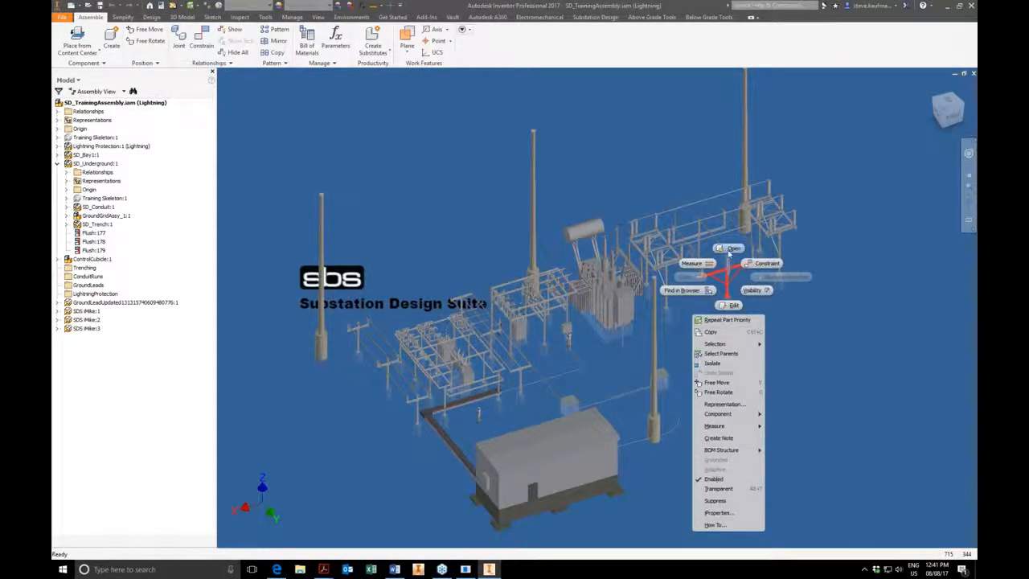
click(729, 248)
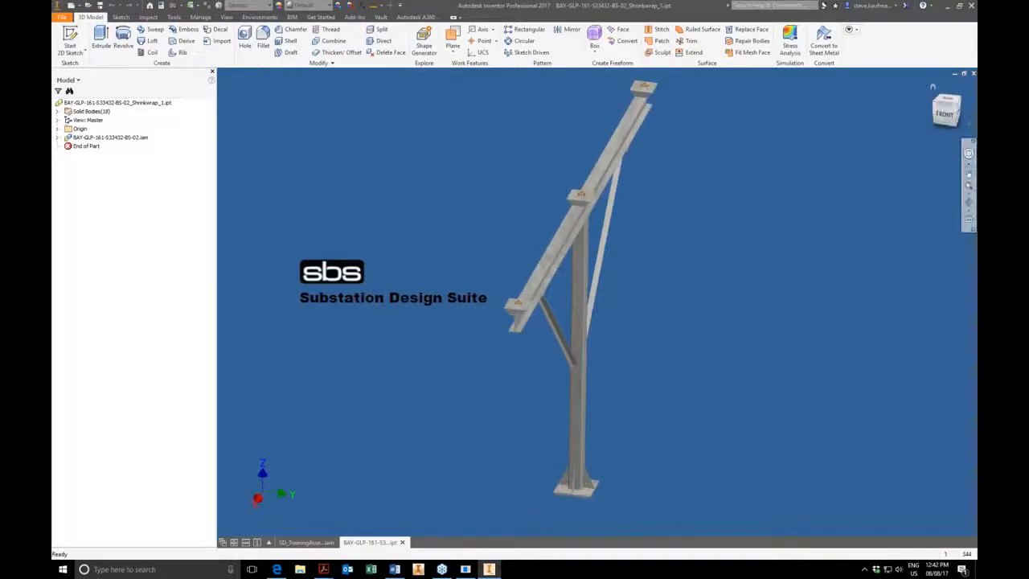
click(972, 74)
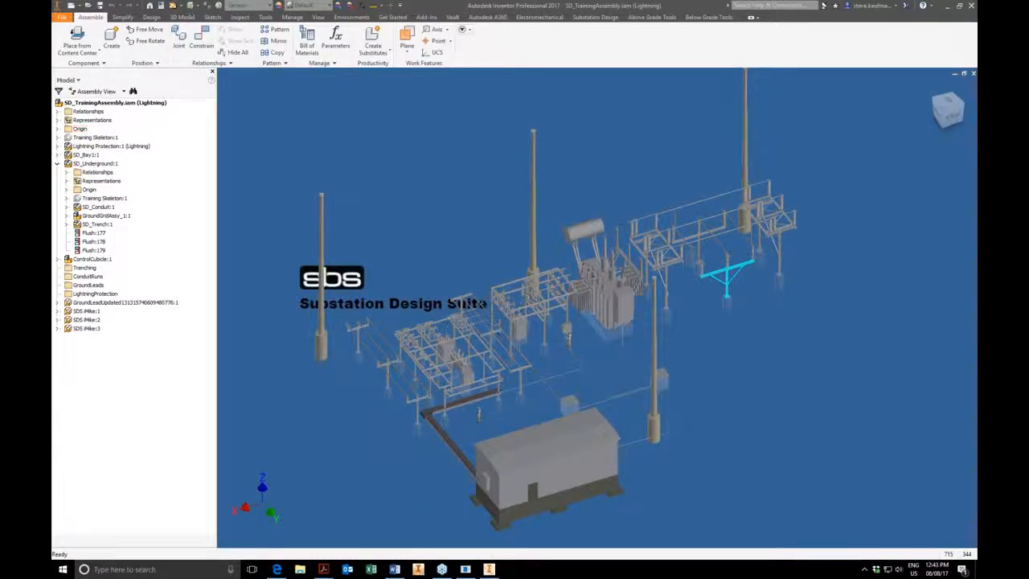
Step: Examine the project iProperties of the end insulator on the bus support, including its Description, and close them
right_click(701, 272)
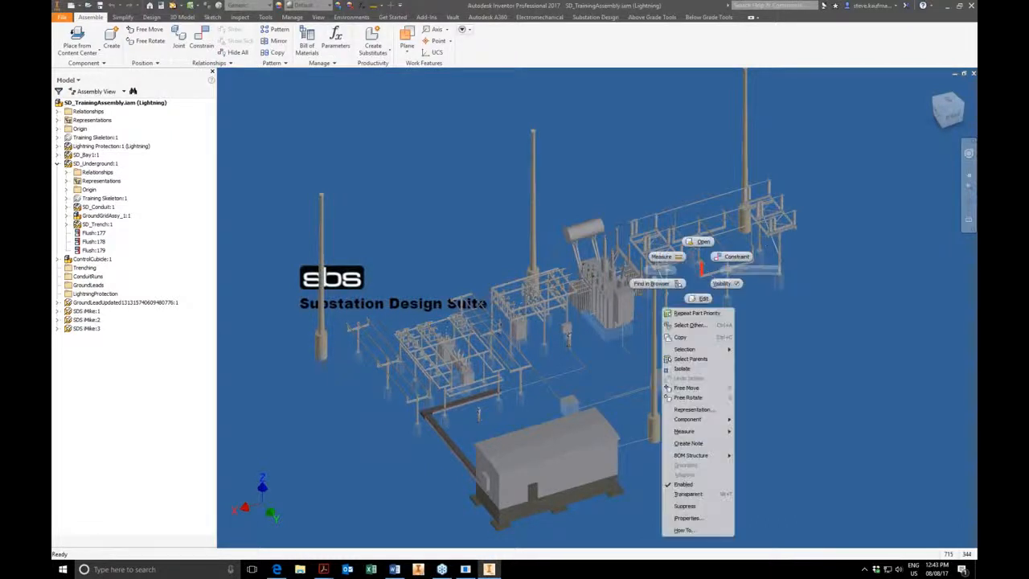
click(687, 518)
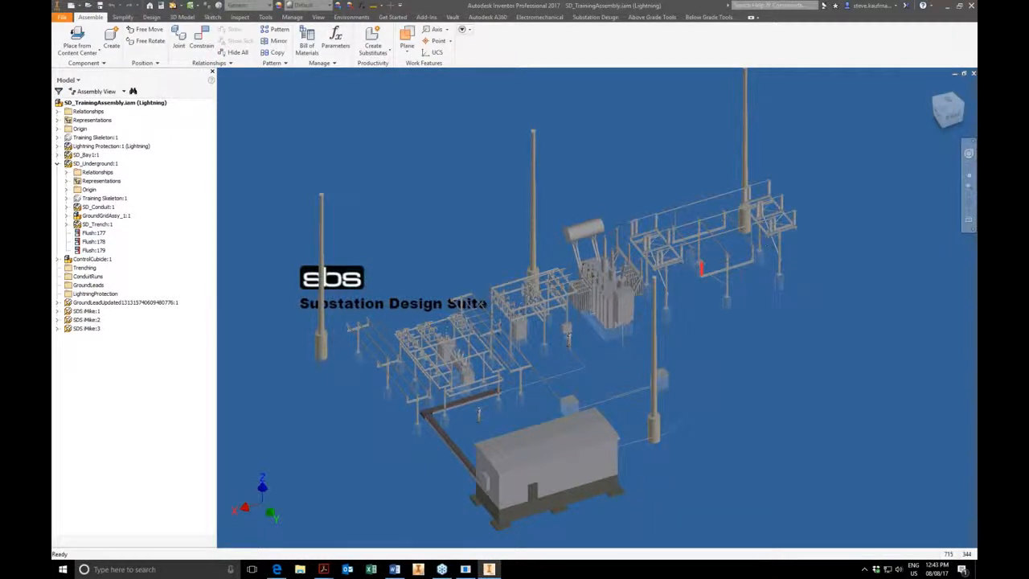
click(526, 123)
click(580, 188)
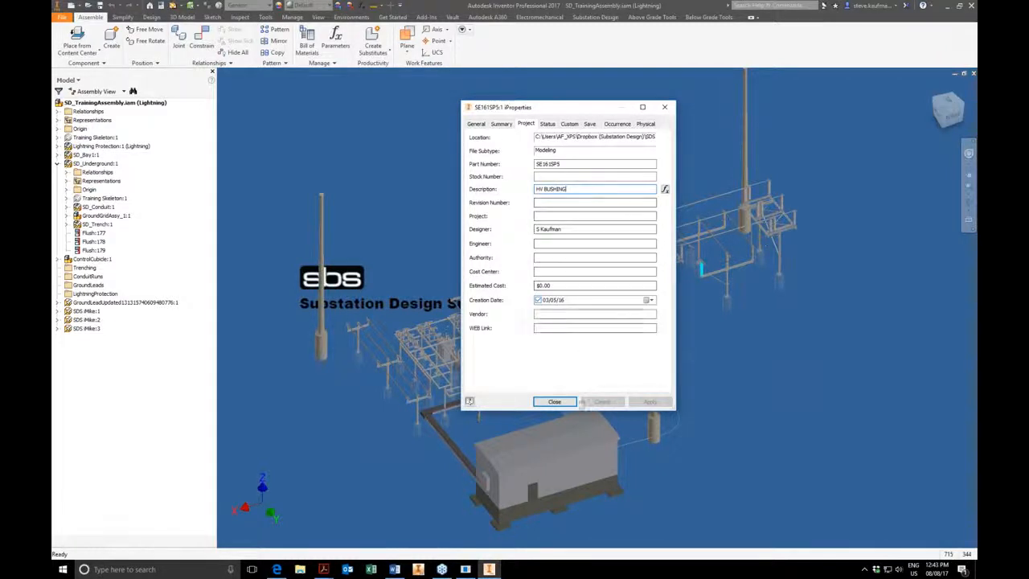
click(574, 402)
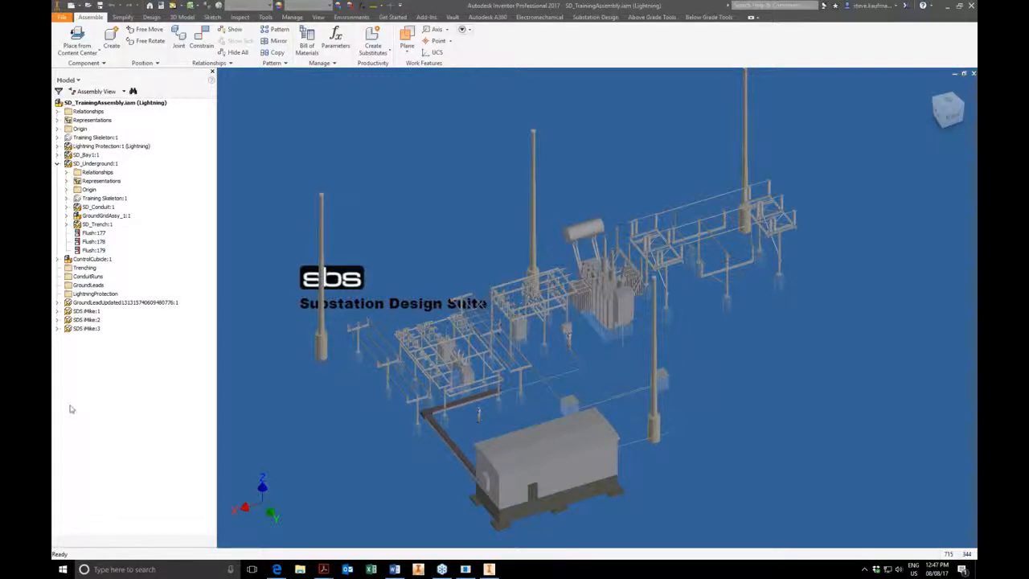
Step: Open GroundGridAssy_1 from SD_Underground and save a copy in the GROUNDING folder as GroundGridAssy_2.iam
right_click(101, 218)
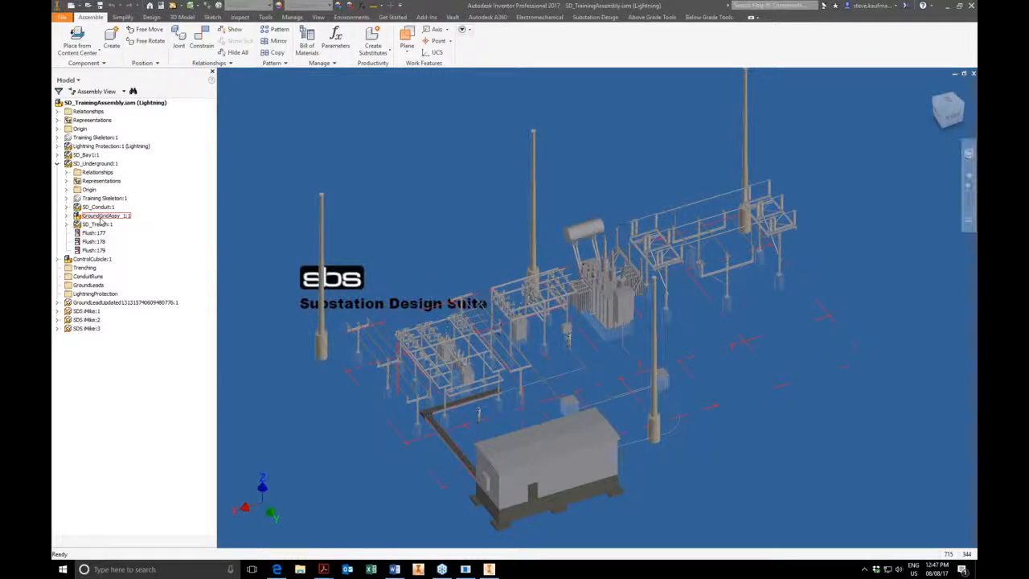
click(116, 244)
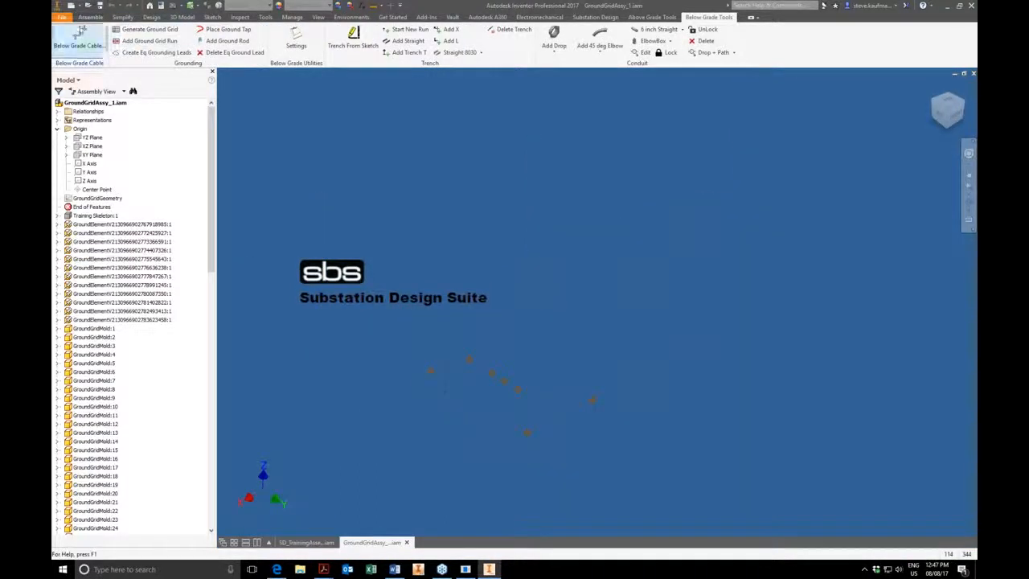
click(61, 17)
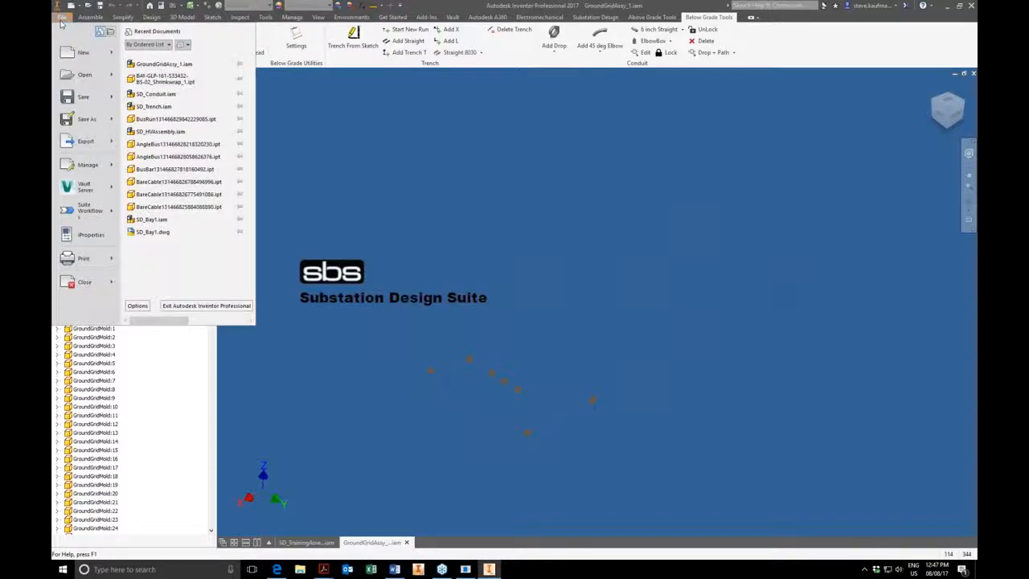
click(86, 119)
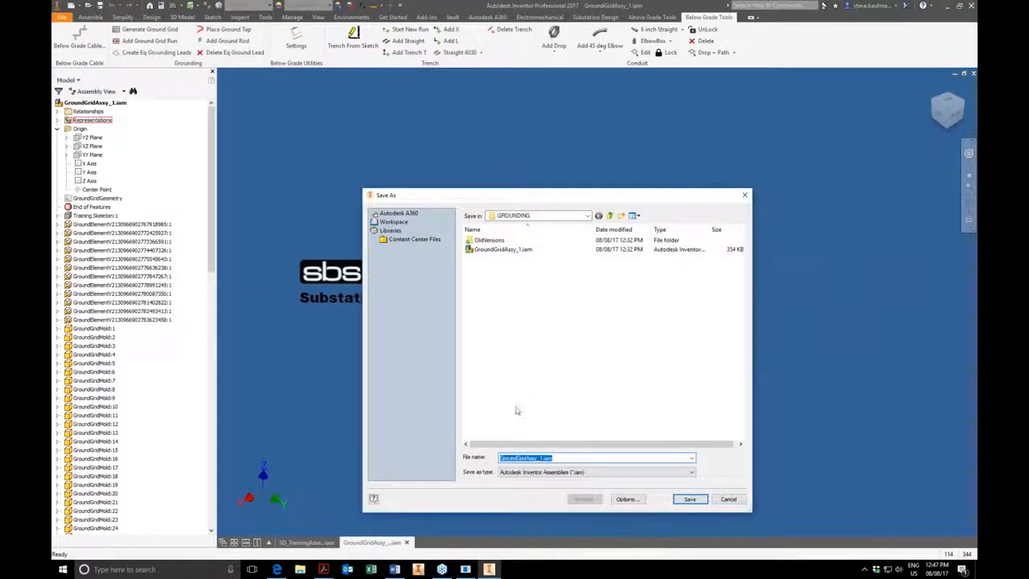
click(534, 458)
key(BackSpace)
text(2)
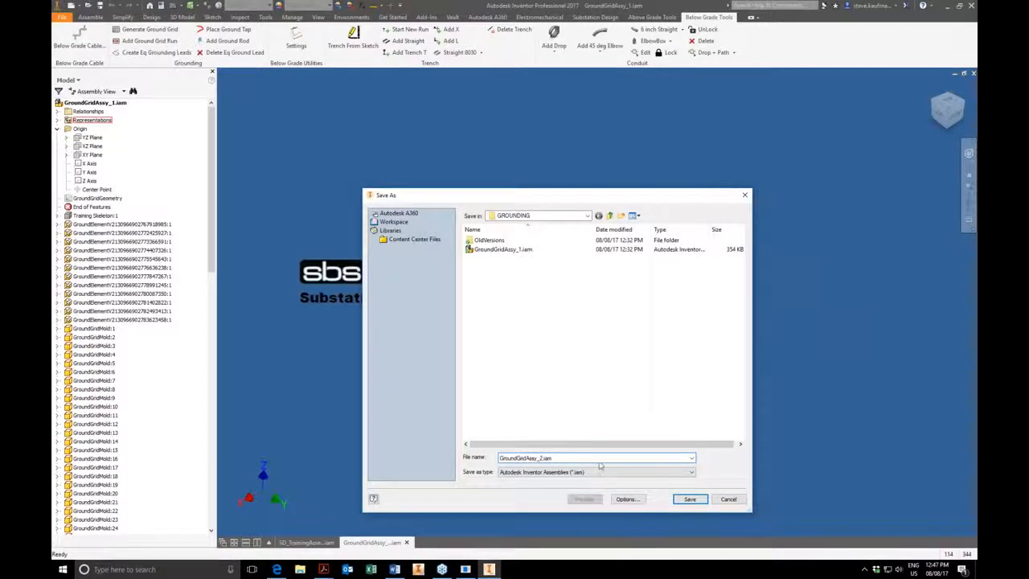
click(689, 499)
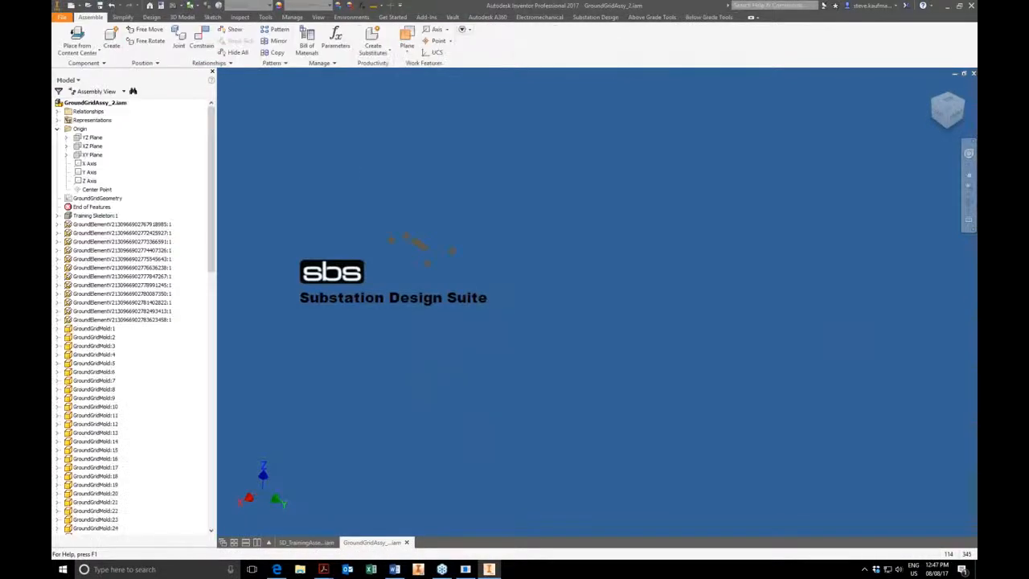
Step: Delete all ground elements, molds, shot material, taps, rods and couplers, keeping only the Training Skeleton and the GroundGridGeometry sketch
click(107, 225)
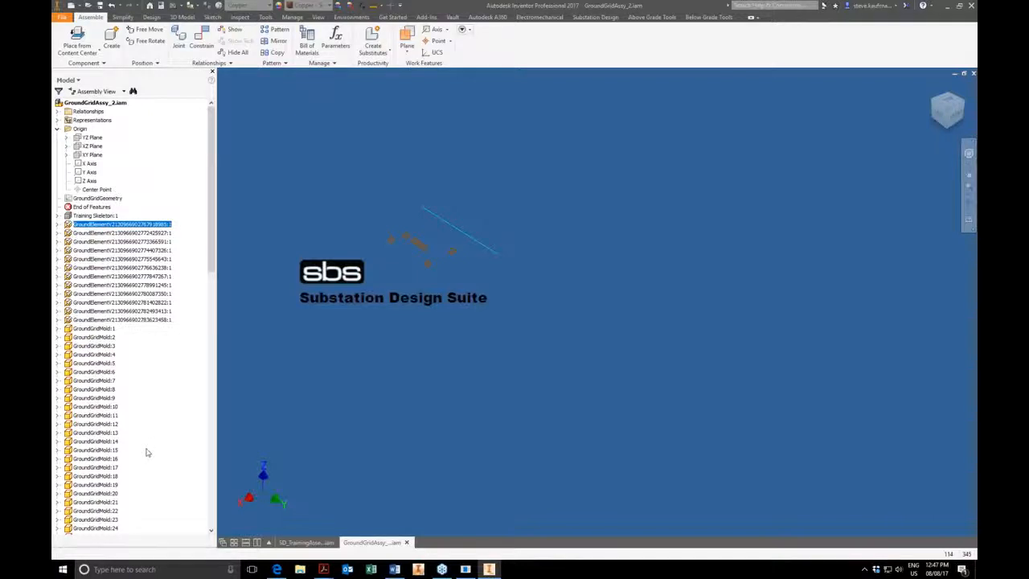
scroll(181, 364, down, 12)
scroll(171, 402, down, 14)
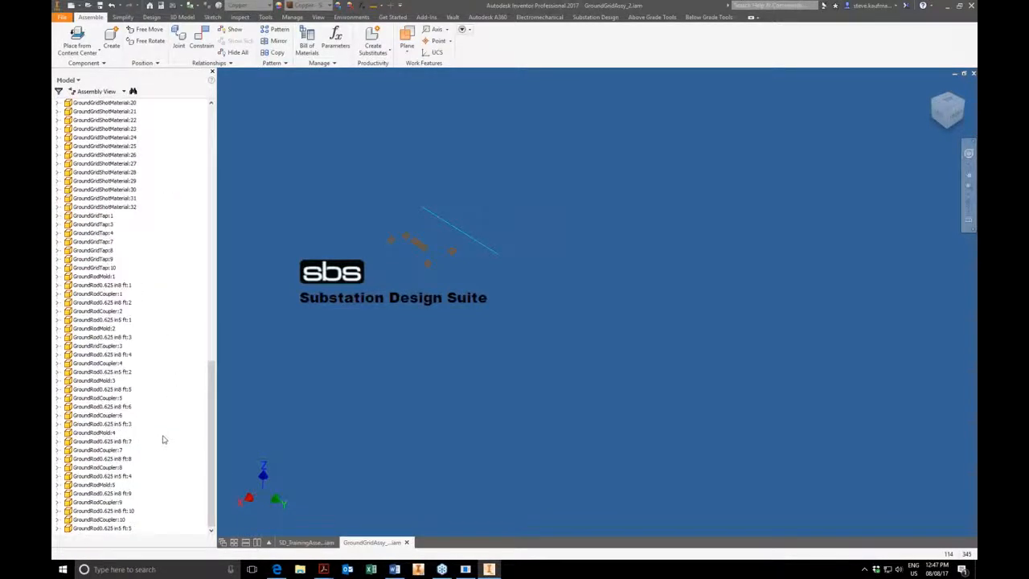
shift+click(103, 528)
key(Delete)
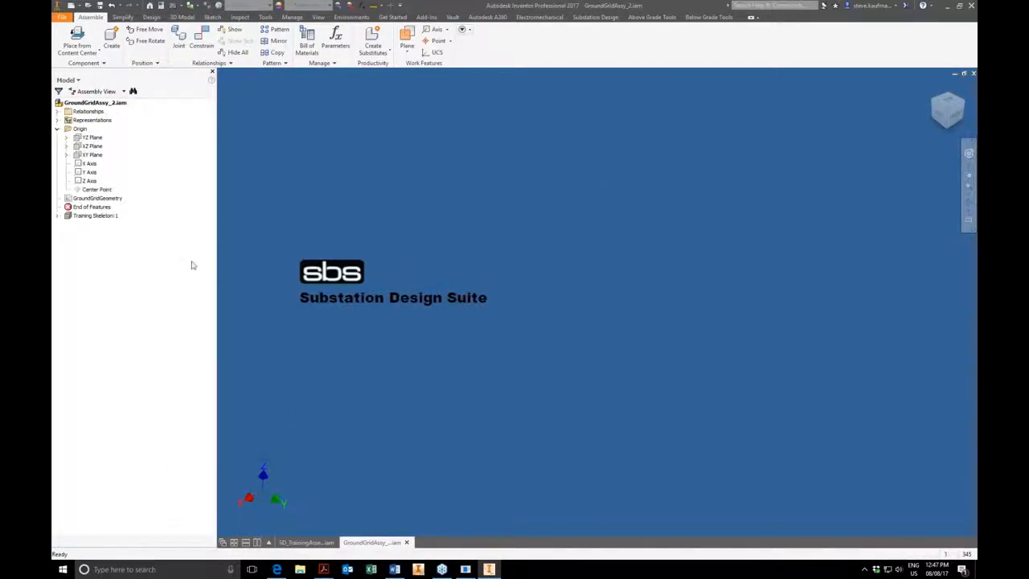
Step: Make the GroundGridGeometry sketch visible in the ground grid assembly
right_click(98, 199)
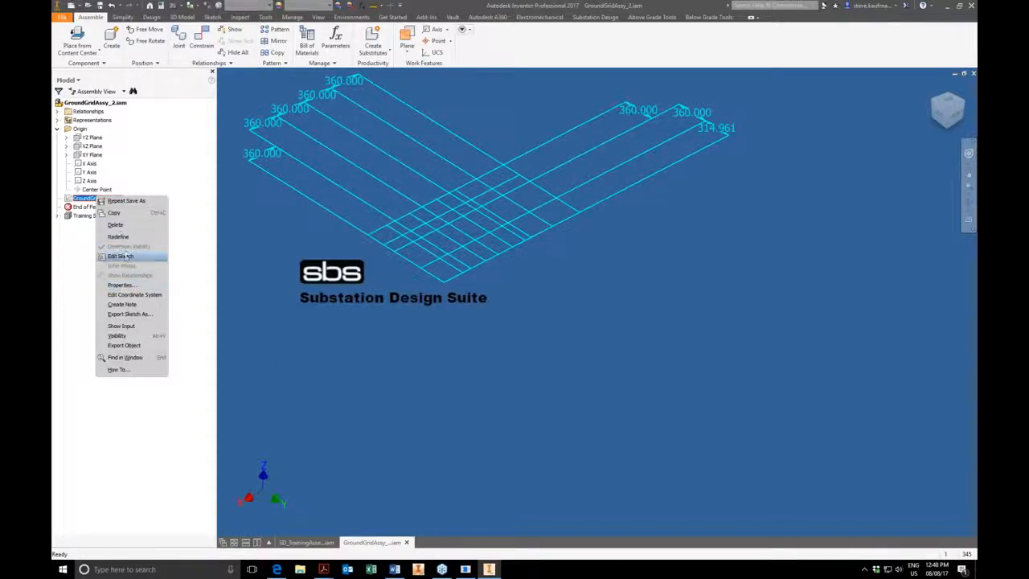
click(119, 336)
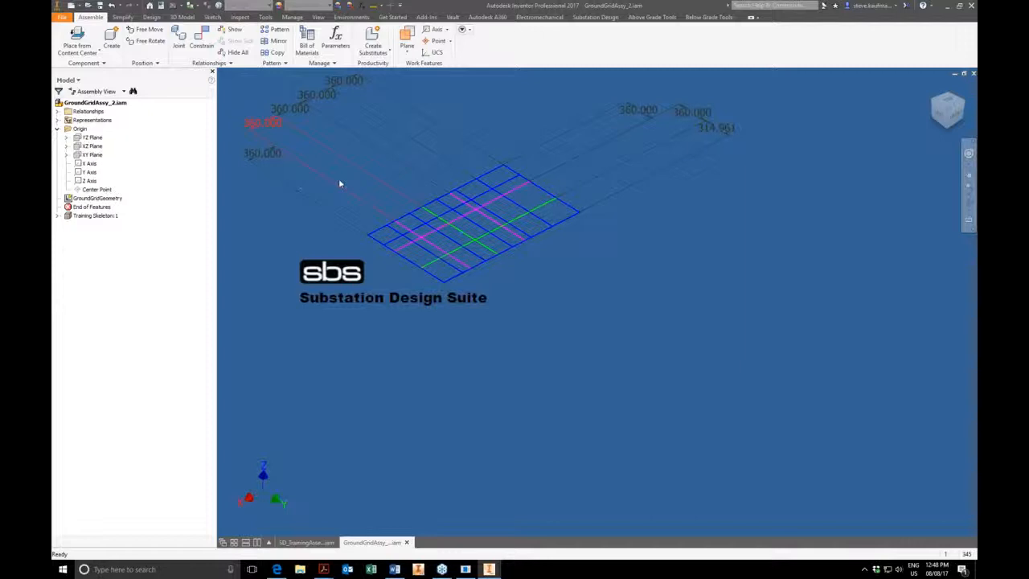
scroll(362, 153, up, 5)
scroll(362, 153, down, 4)
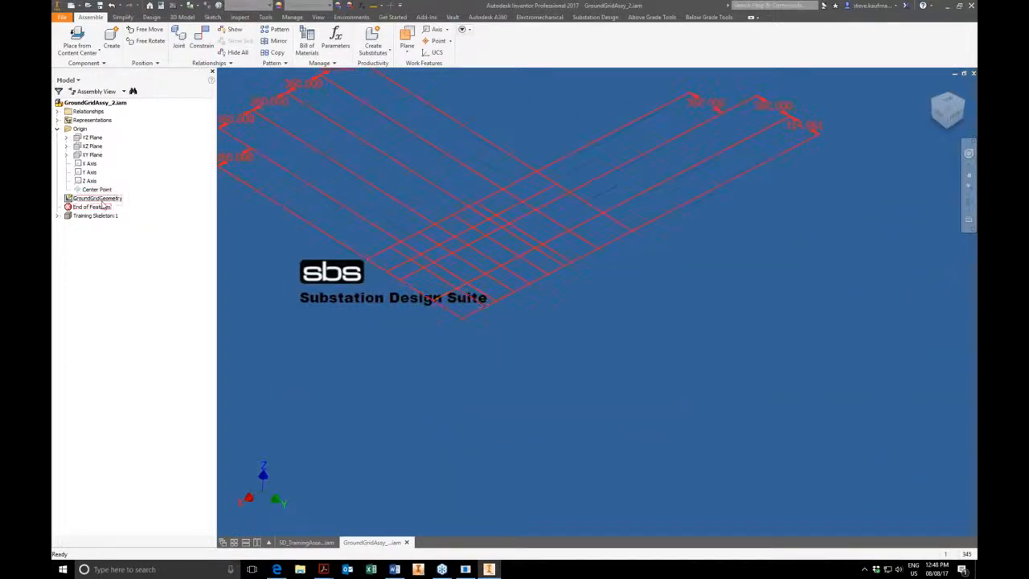
right_click(101, 199)
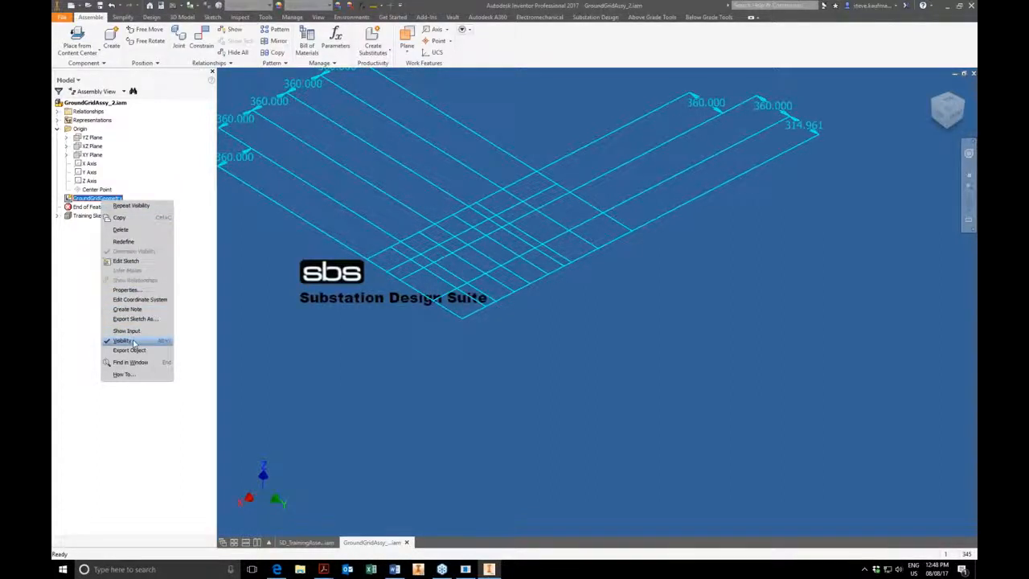
click(120, 260)
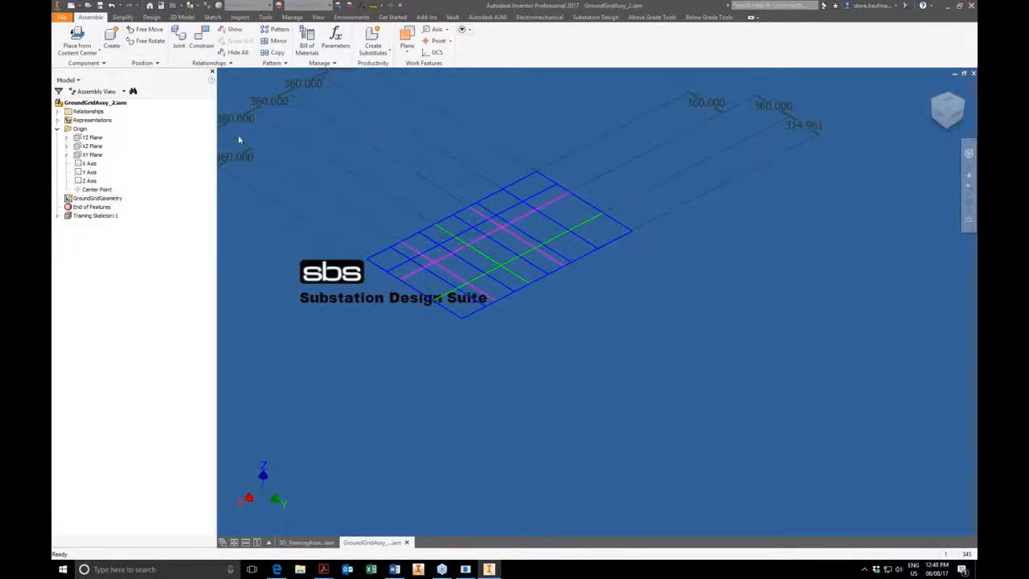
Step: Set up Generate Ground Grid to use the current assembly and the existing GroundGridGeometry sketch
click(691, 21)
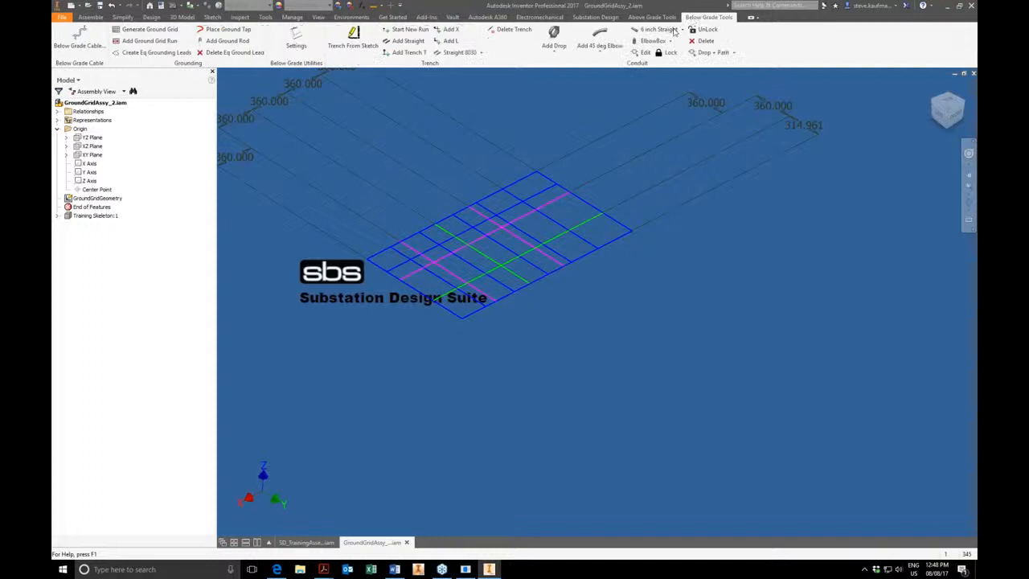
click(144, 32)
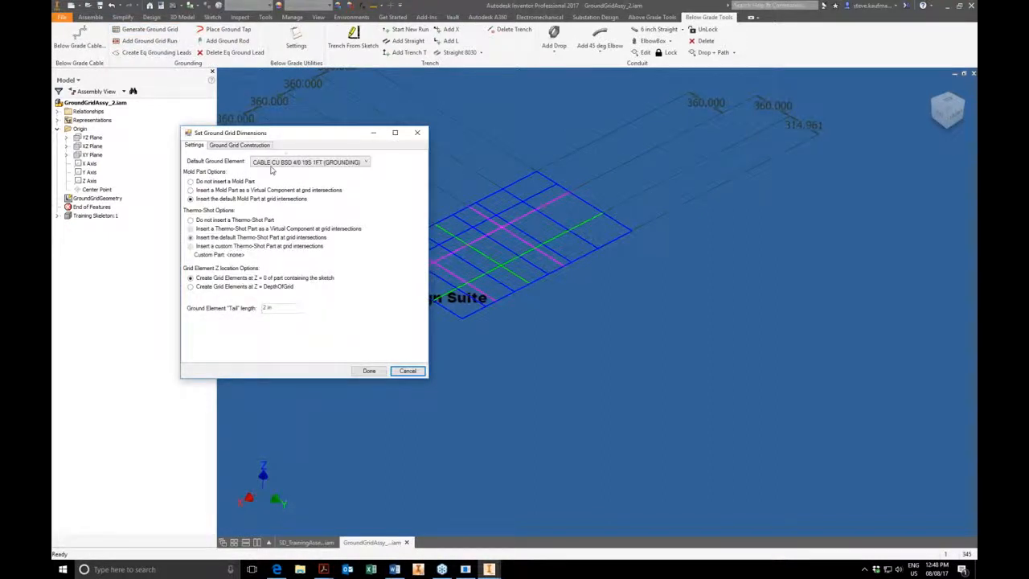
drag(315, 135, 750, 248)
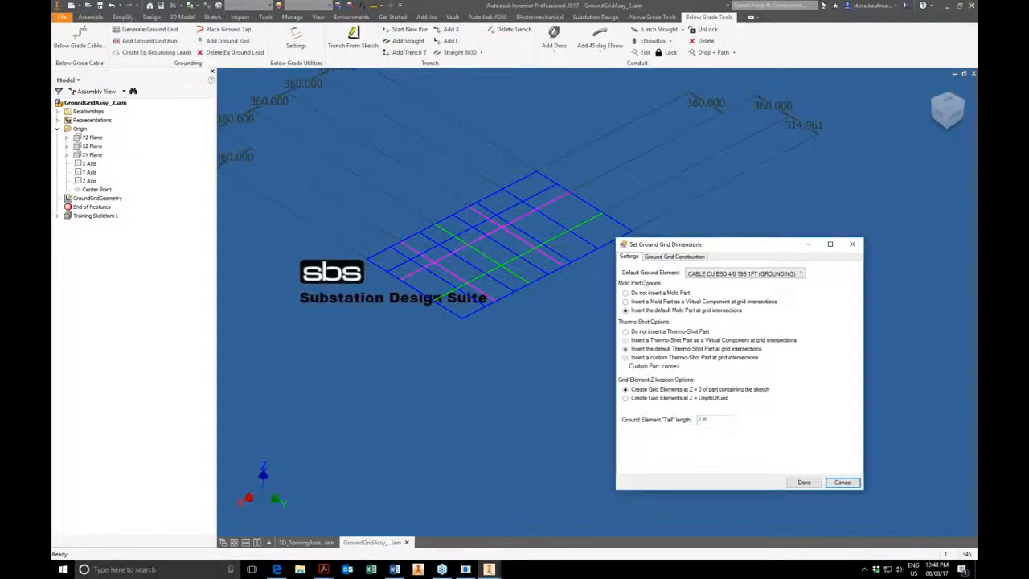
click(667, 257)
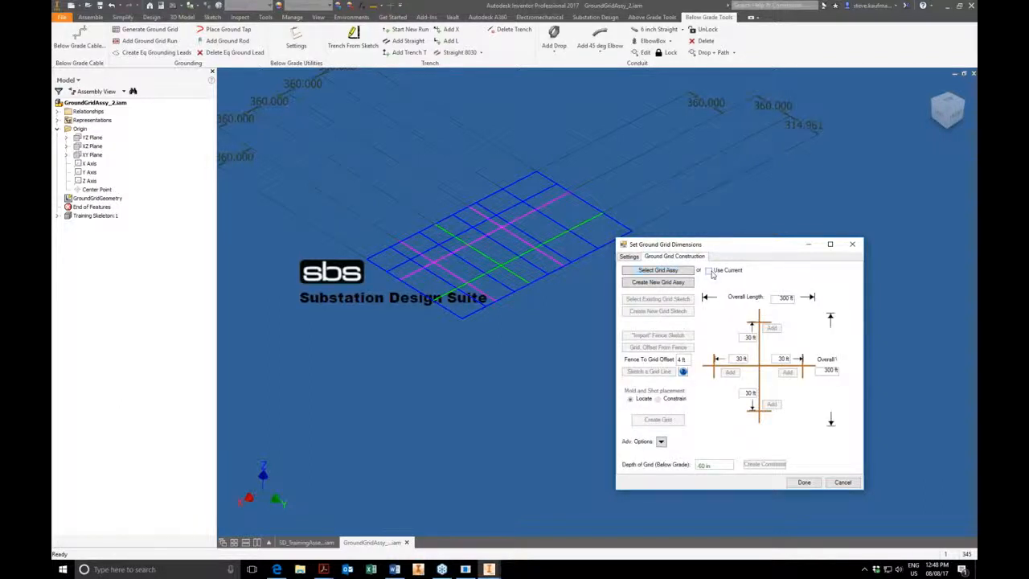
click(709, 271)
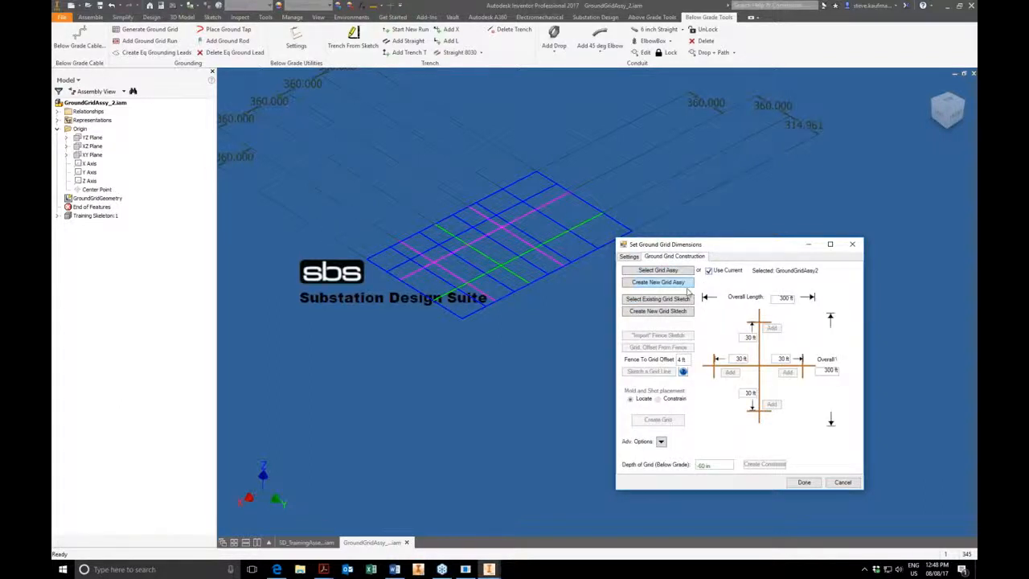
click(673, 299)
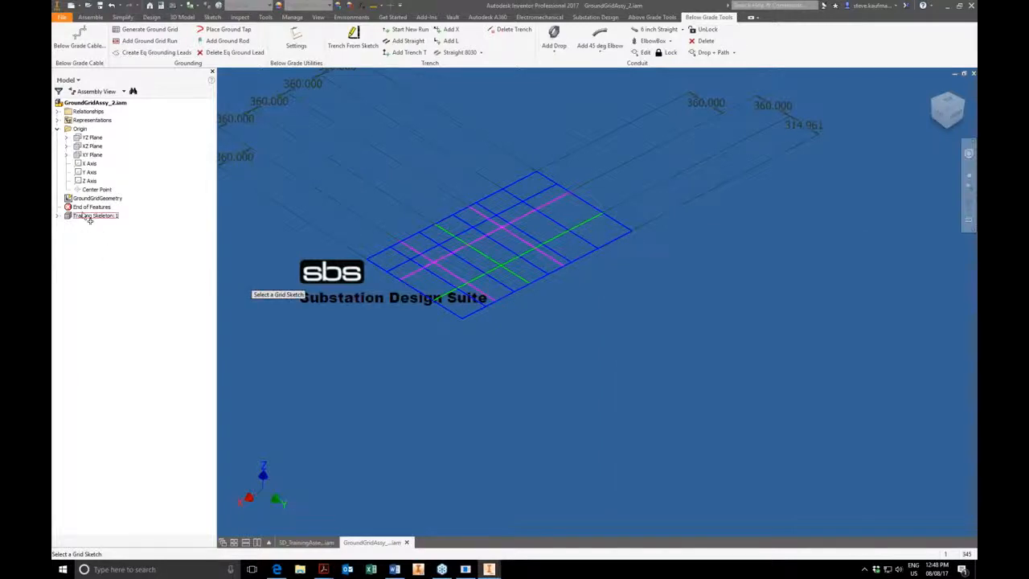
click(93, 199)
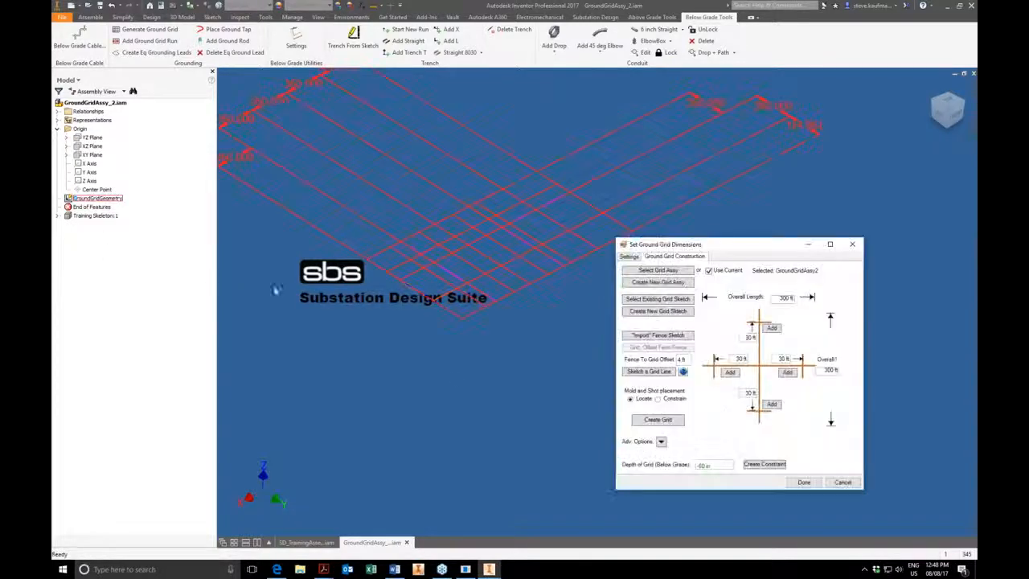
Step: Create the ground grid from the chosen sketch, finish the command, and hide the GroundGridGeometry sketch
click(658, 420)
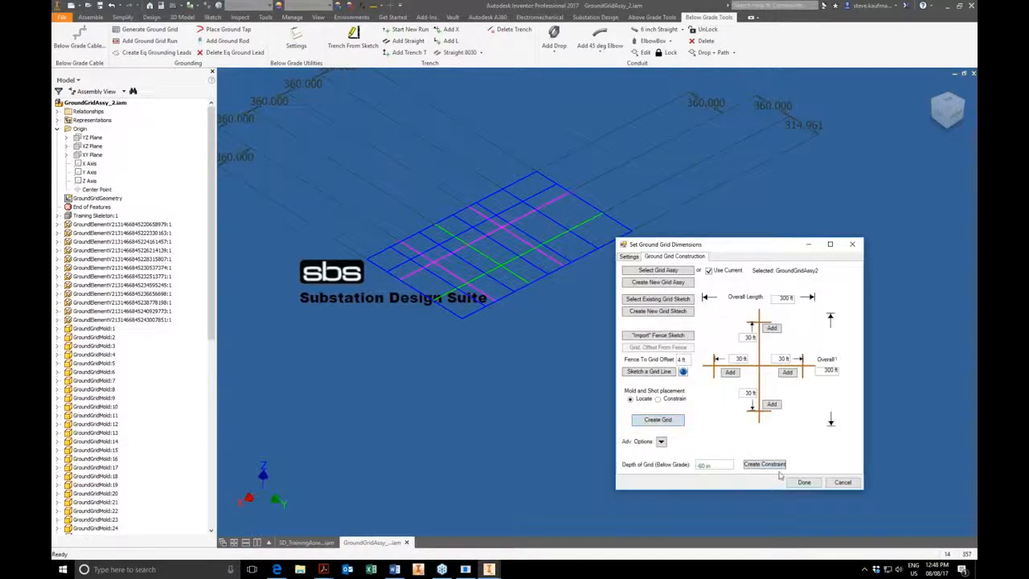
click(794, 483)
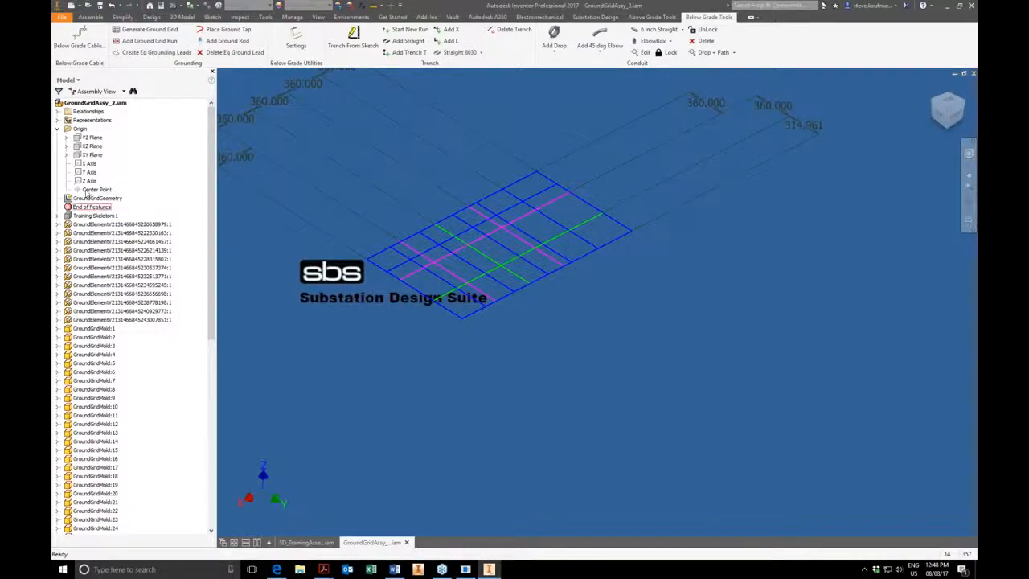
right_click(90, 199)
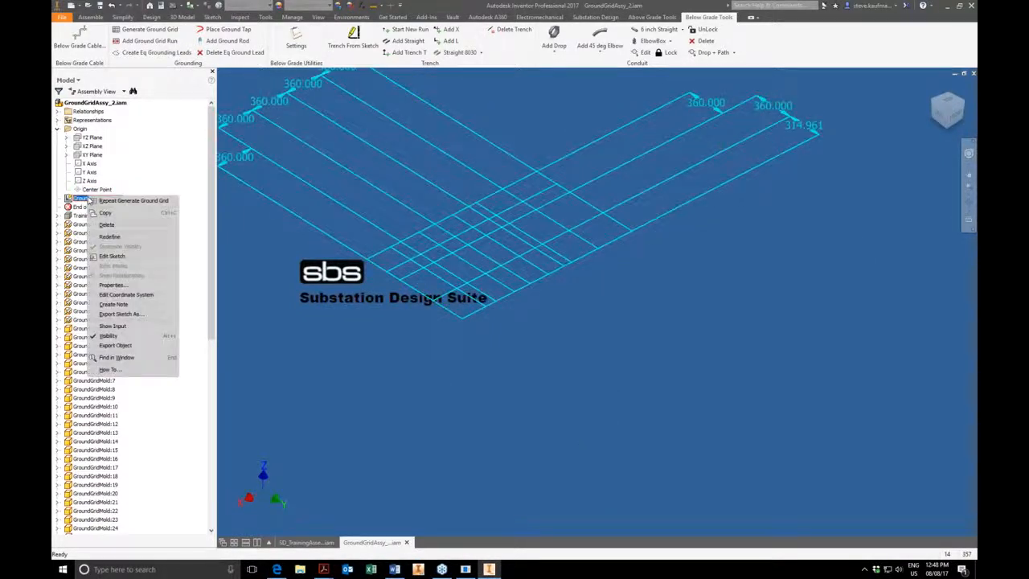
click(118, 336)
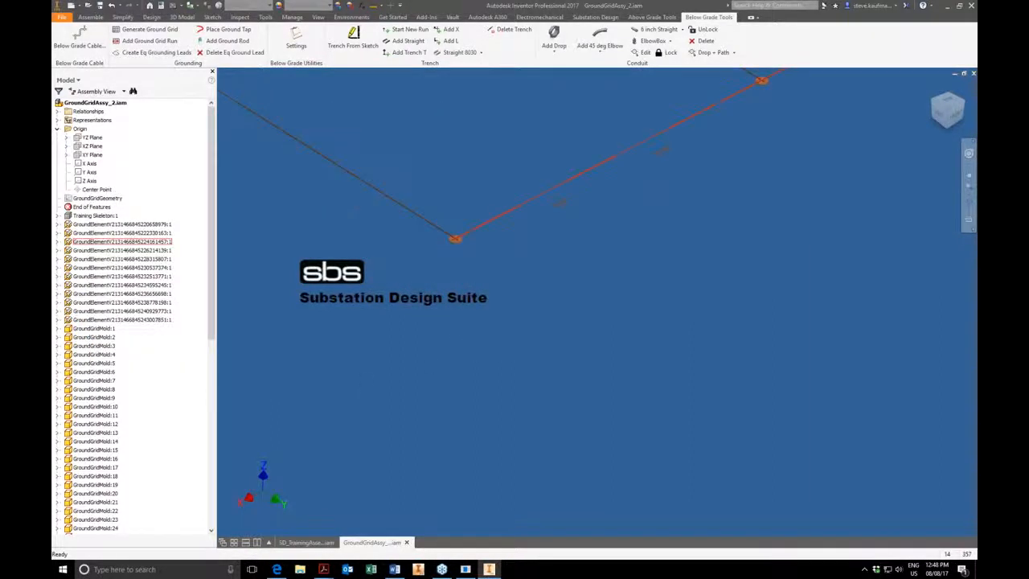
Step: Save the ground grid assembly and its dependents, accepting the migration of the files to the current release
scroll(459, 225, down, 4)
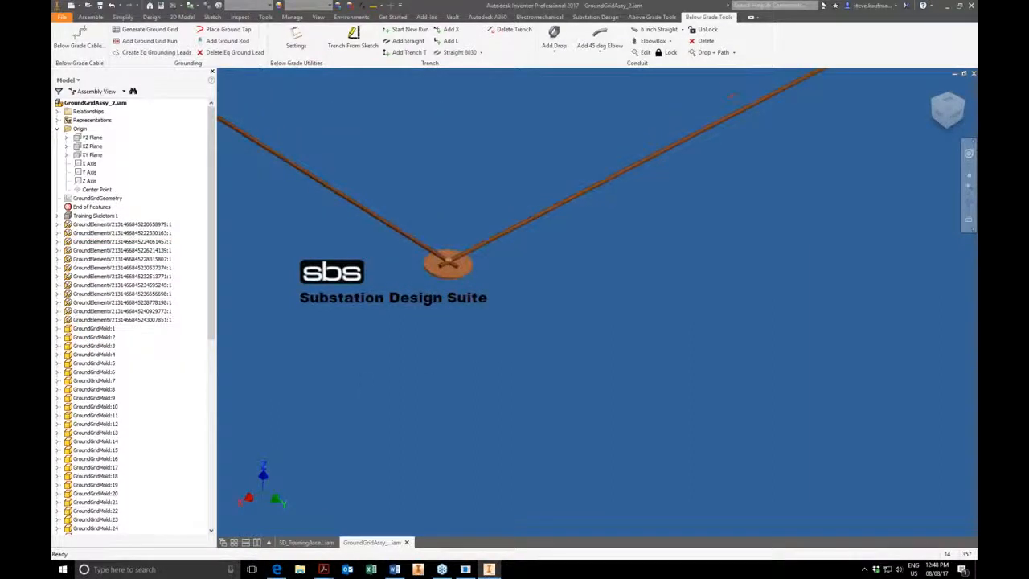
click(98, 5)
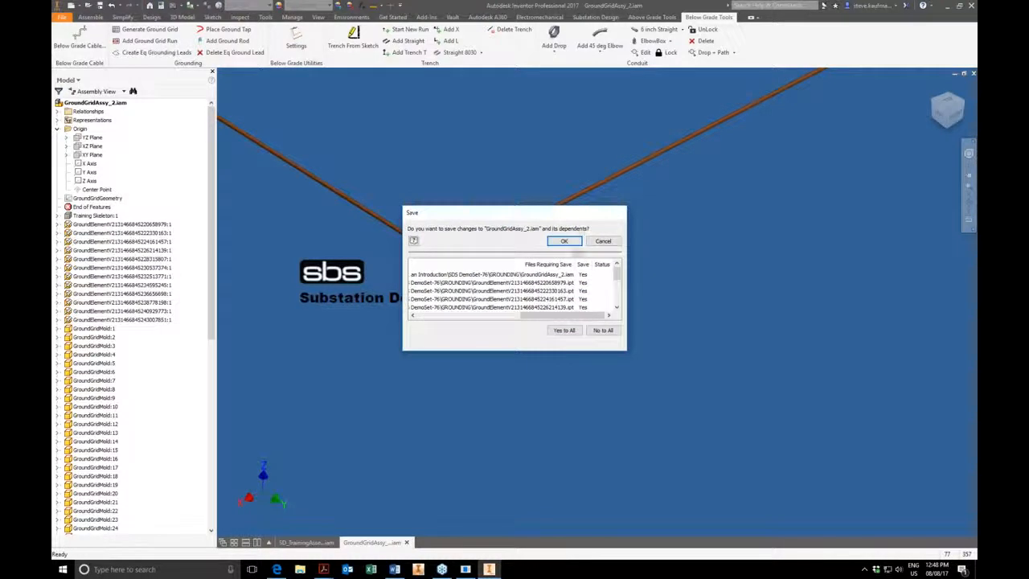
click(564, 241)
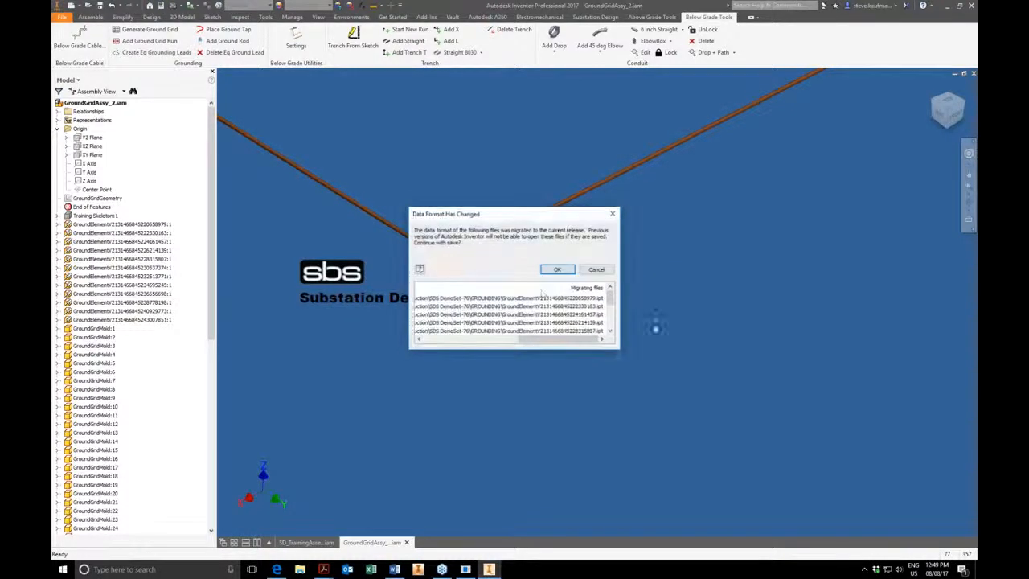
click(557, 269)
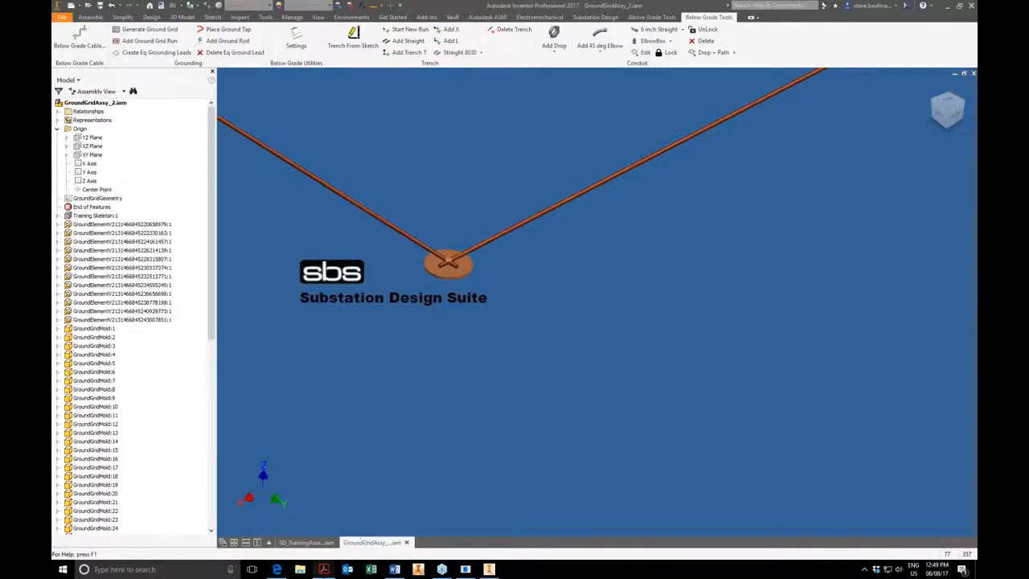
Step: Switch to Adobe Acrobat and examine the Introduction page of SDS Substation Modelling Strategy.pdf, enlarged with Marquee Zoom
right_click(323, 569)
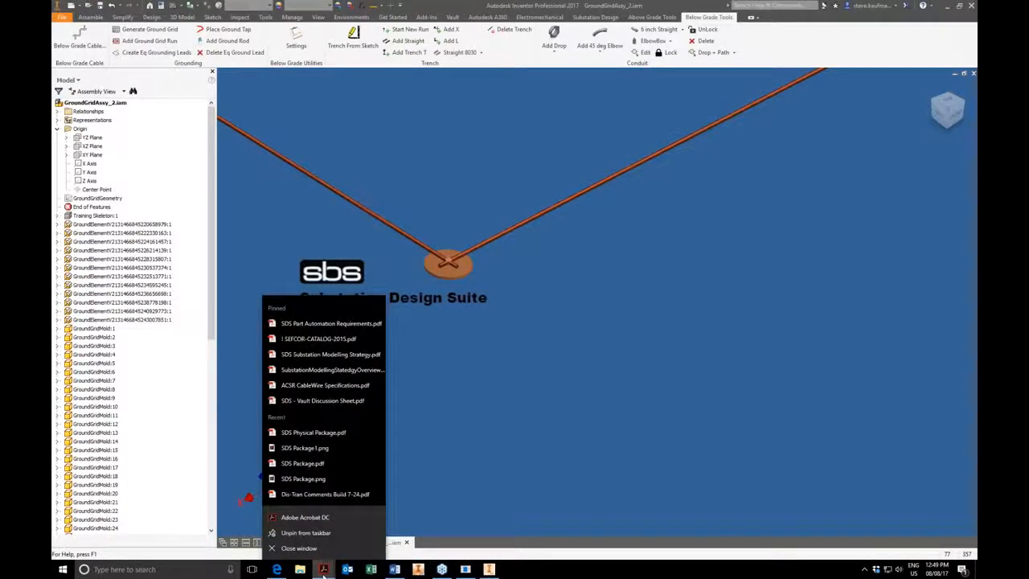
click(323, 569)
mouse_move(331, 545)
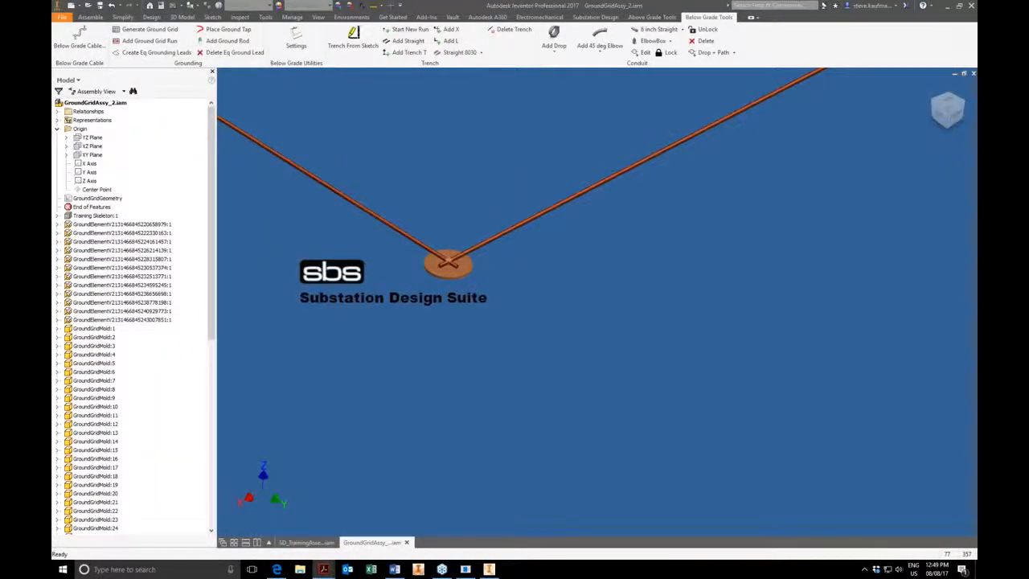
drag(0, 165, 561, 66)
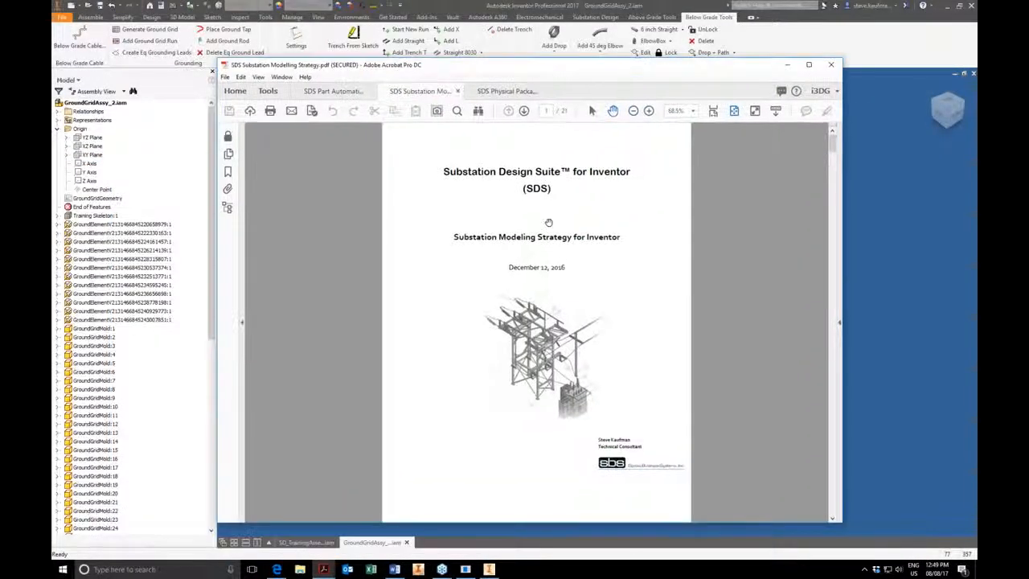
scroll(548, 222, down, 2)
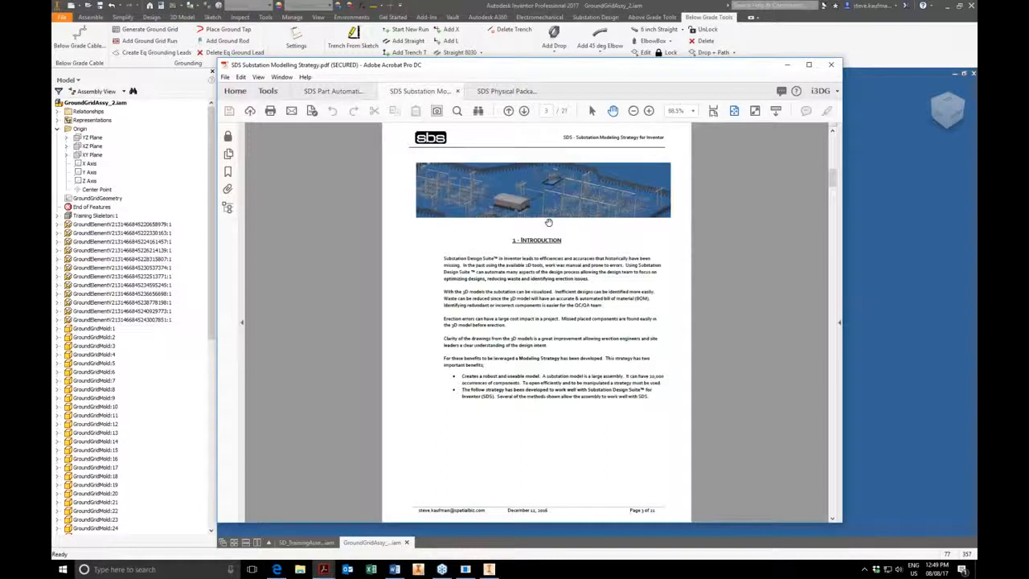
right_click(530, 270)
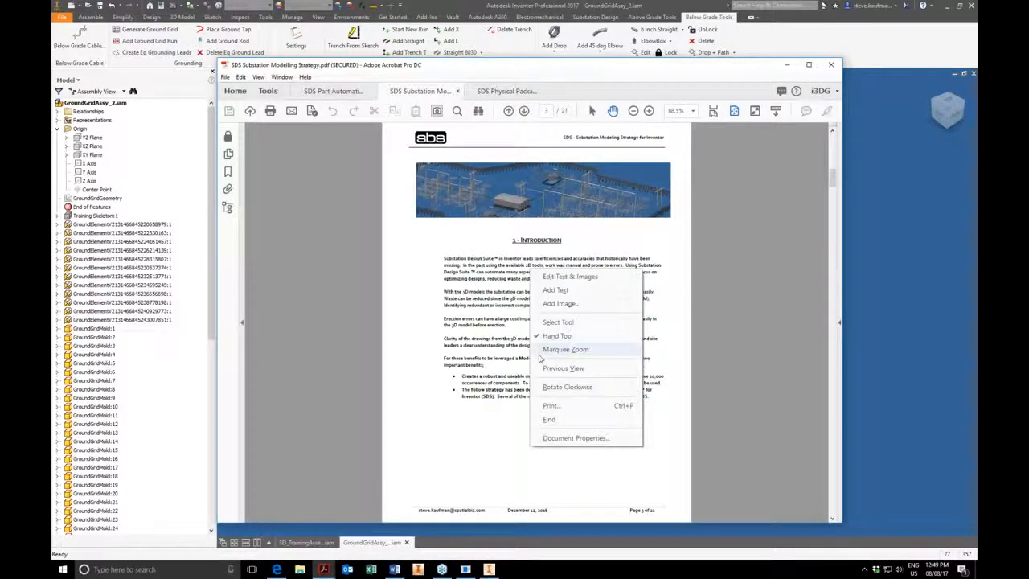
click(559, 349)
drag(400, 146, 691, 247)
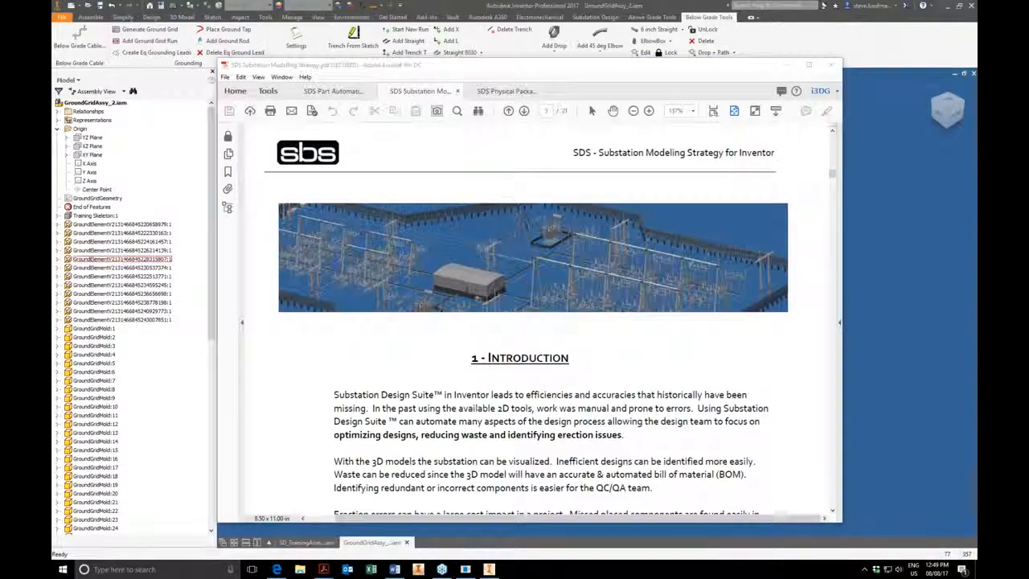
Step: Switch back to Inventor and close the ground grid assembly to return to the training assembly
click(880, 51)
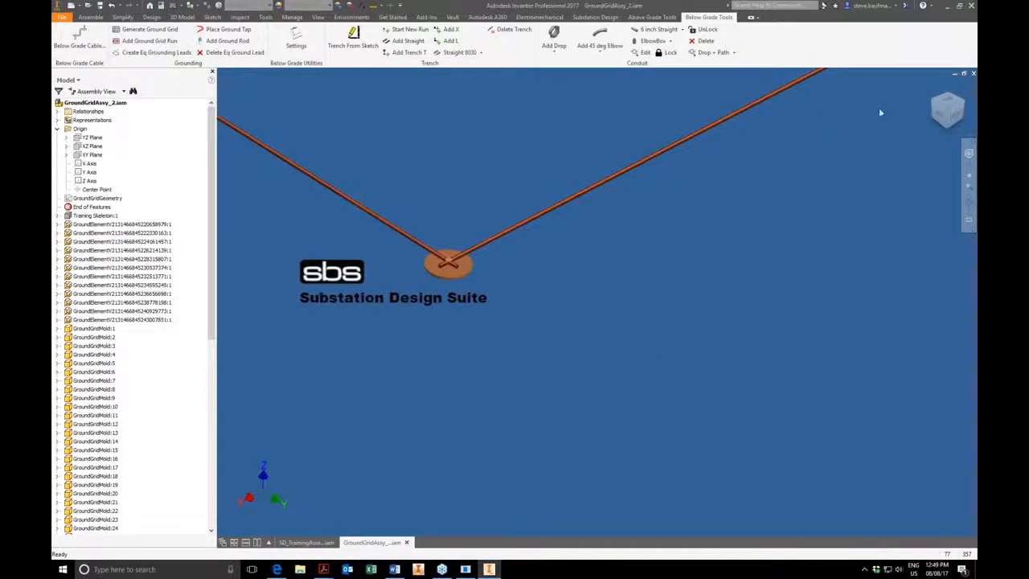
click(971, 74)
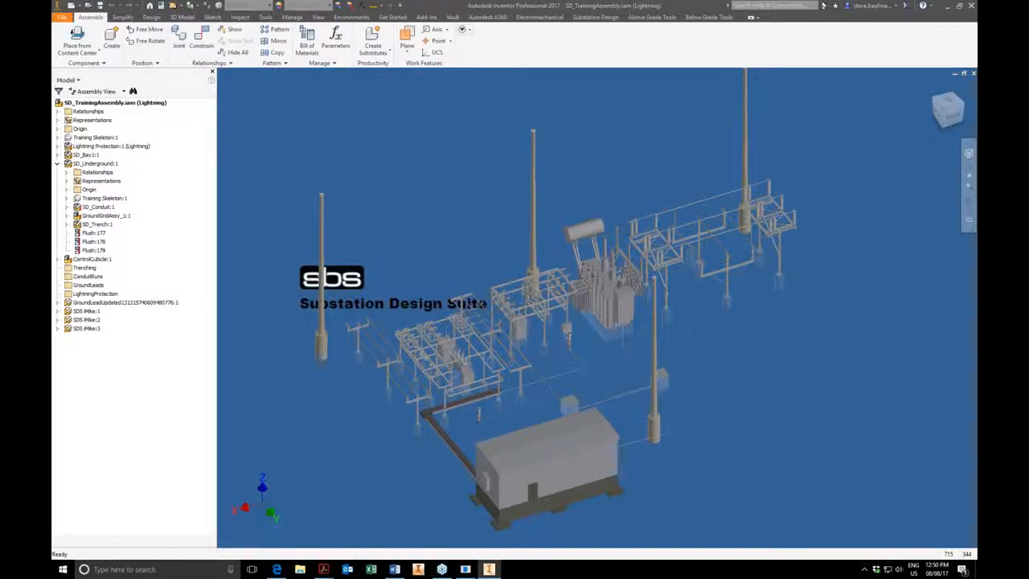
Step: Review the Substation Design Suite application settings, including the length unit choices for BOM reporting, and leave them without saving
click(596, 17)
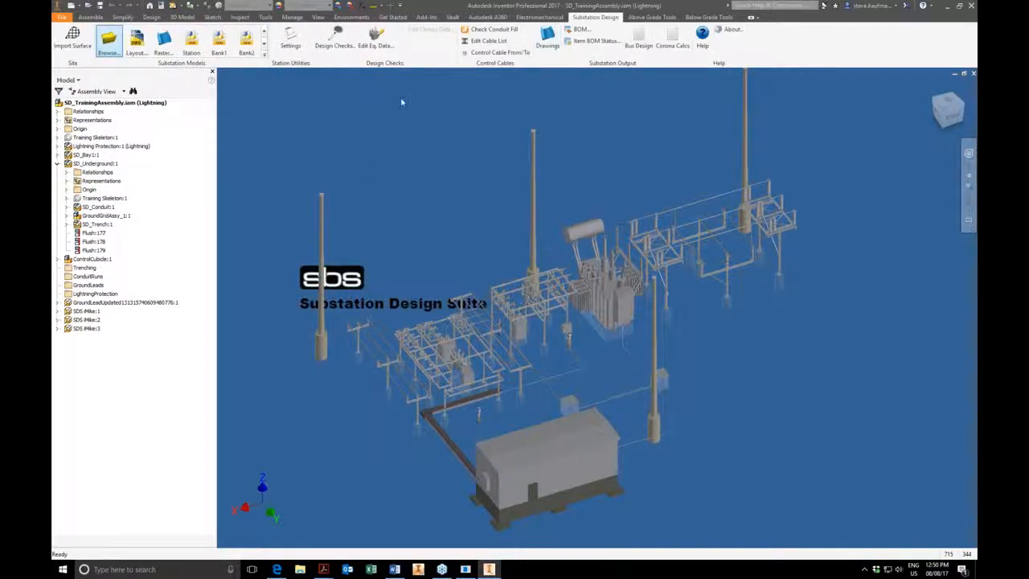
click(288, 45)
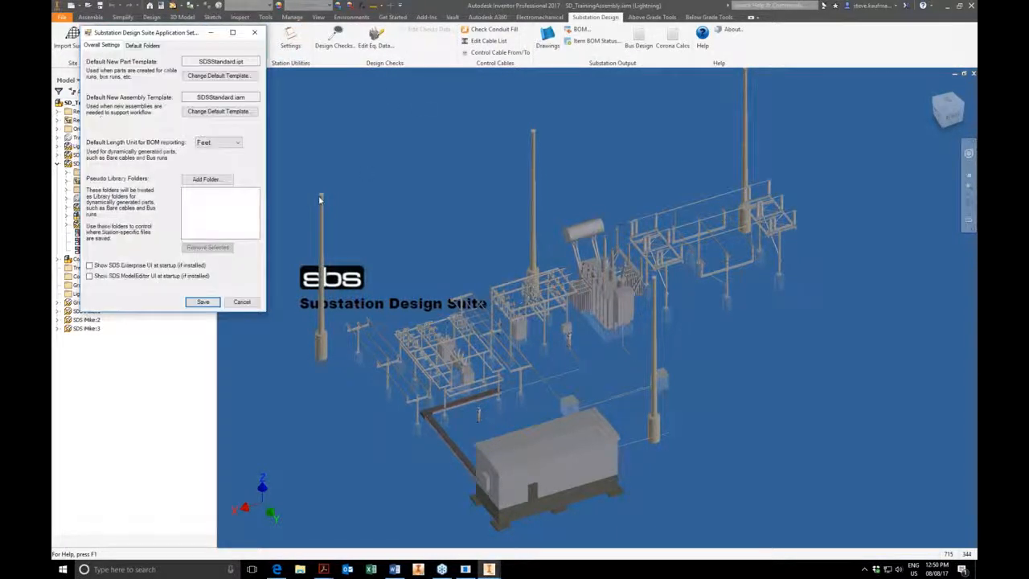
click(237, 144)
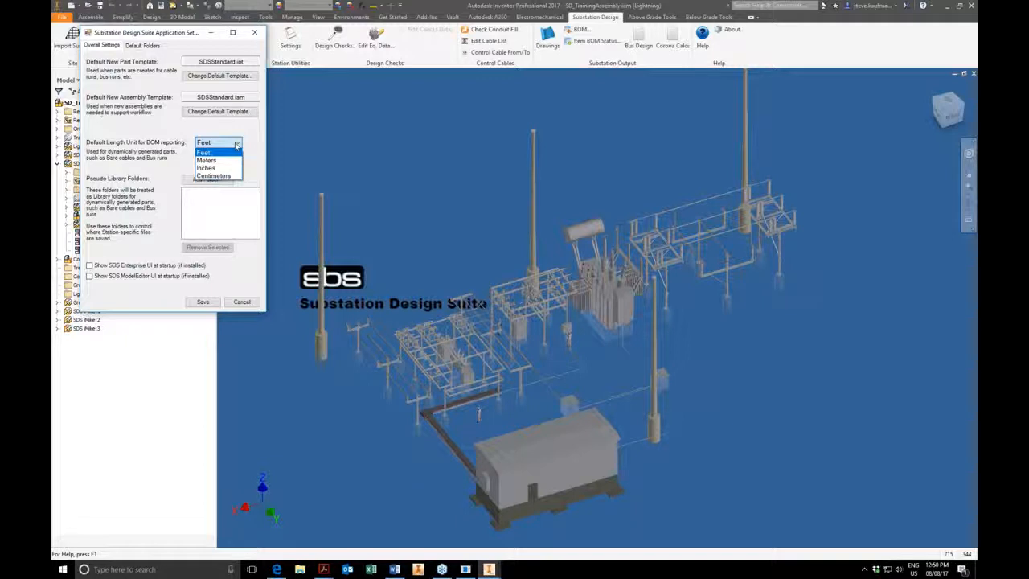
click(262, 295)
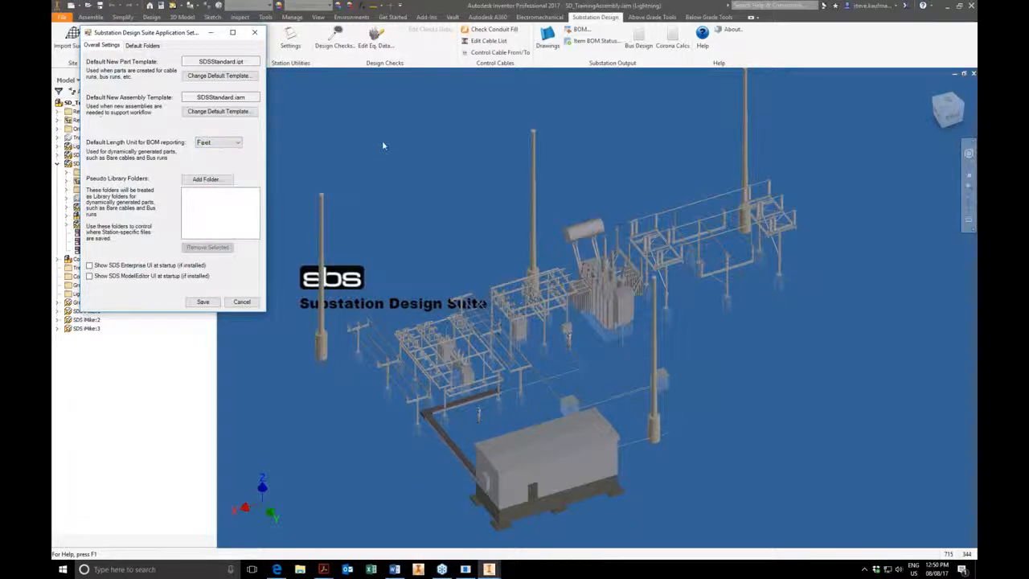
click(243, 301)
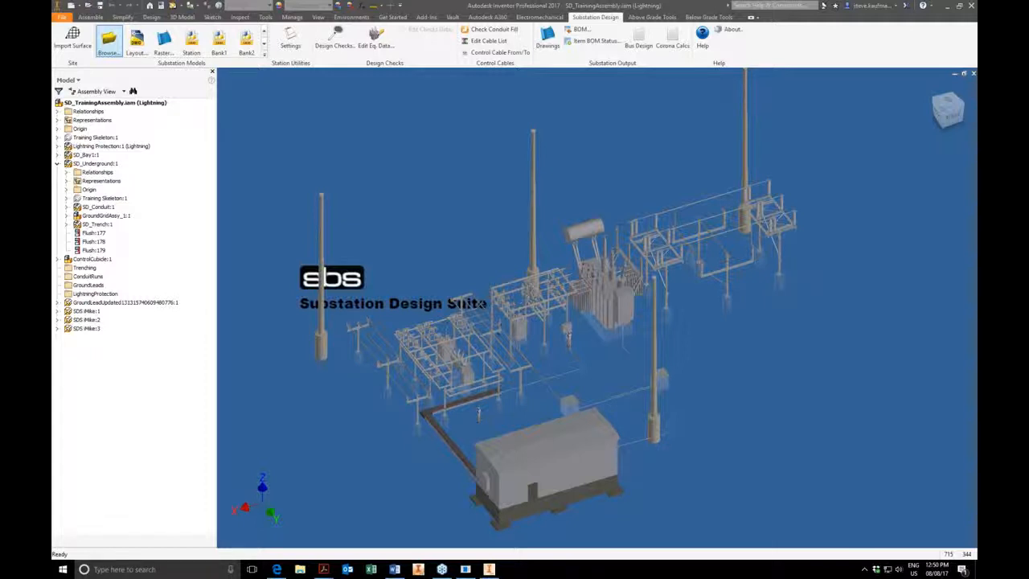
Step: Open the SD_Bay1 subassembly in its own window and update it for the changed components
click(662, 239)
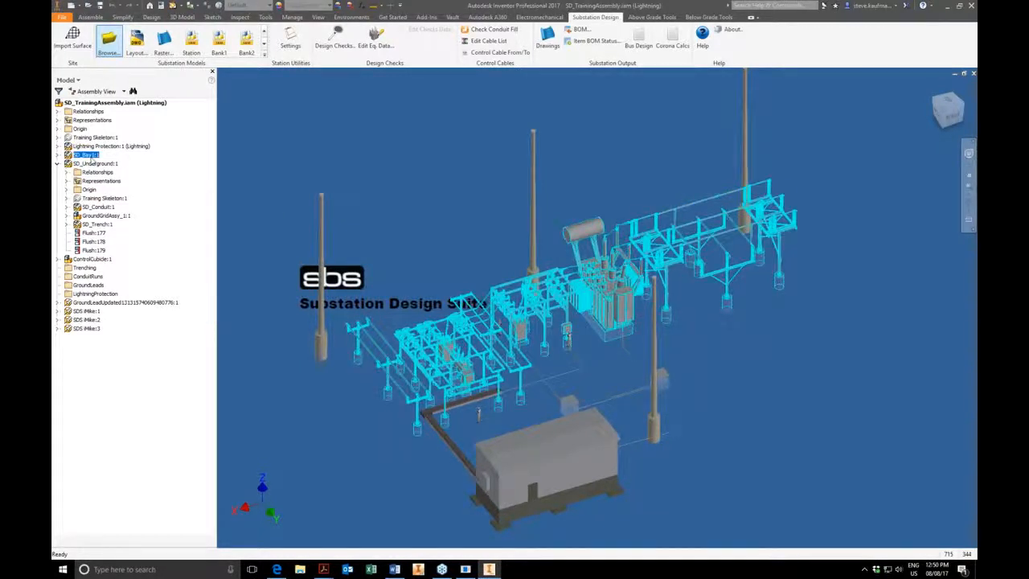
right_click(92, 159)
click(121, 190)
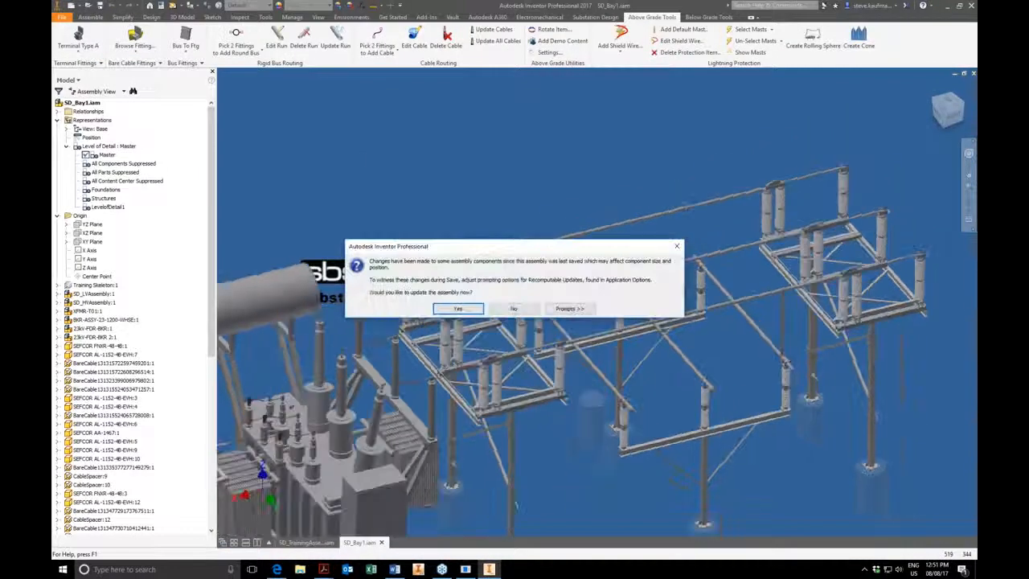
click(458, 310)
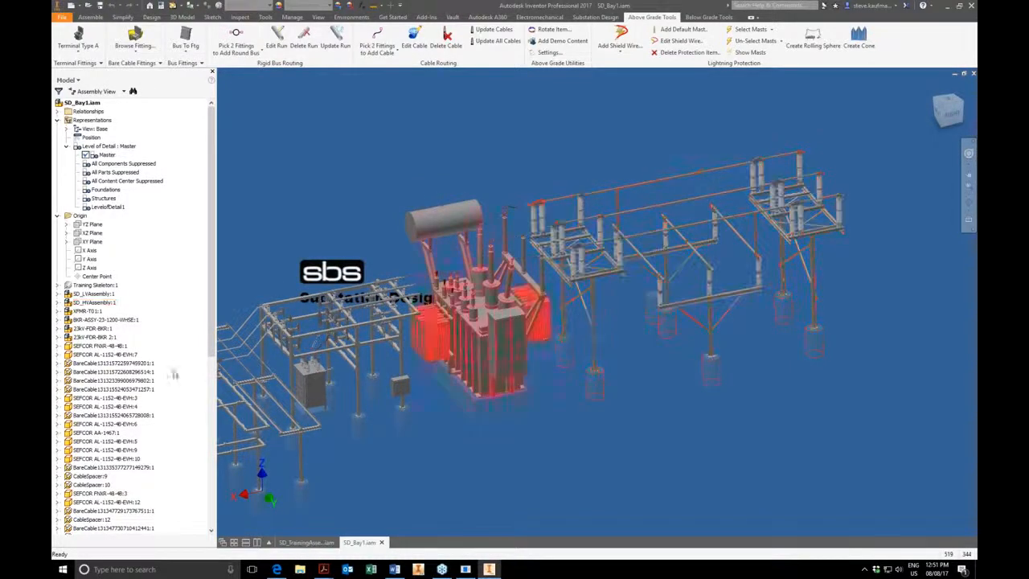
Step: Set the offset of the Flush:162 constraint in SD_HVAssembly to 6 ft
click(89, 302)
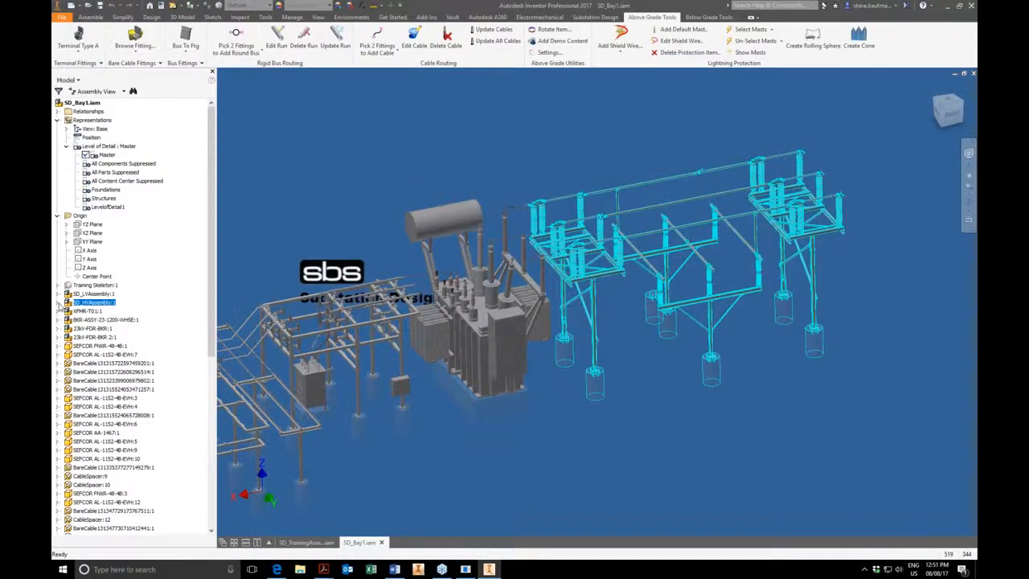
click(58, 303)
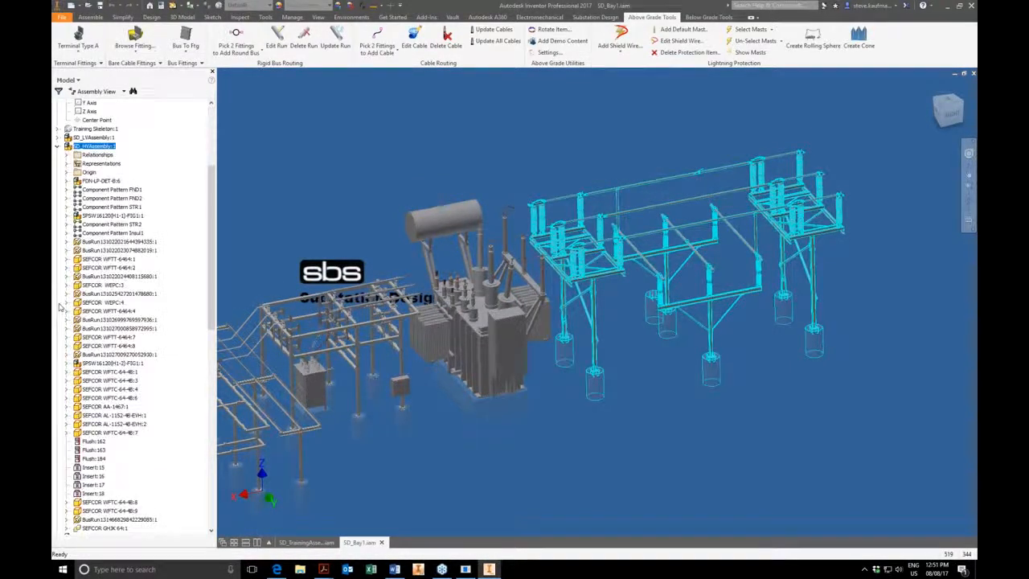
click(92, 441)
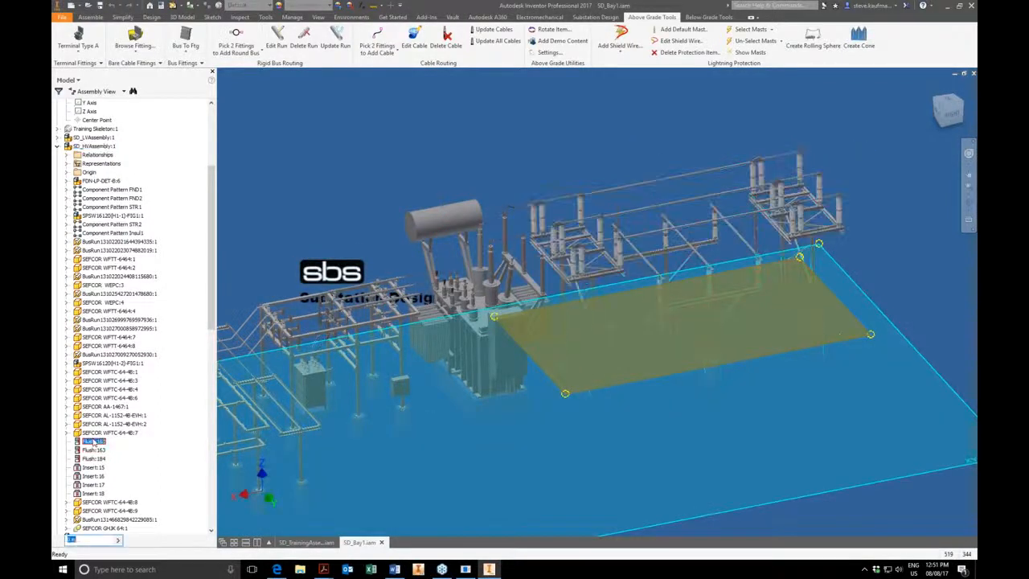
text(6ft)
key(Return)
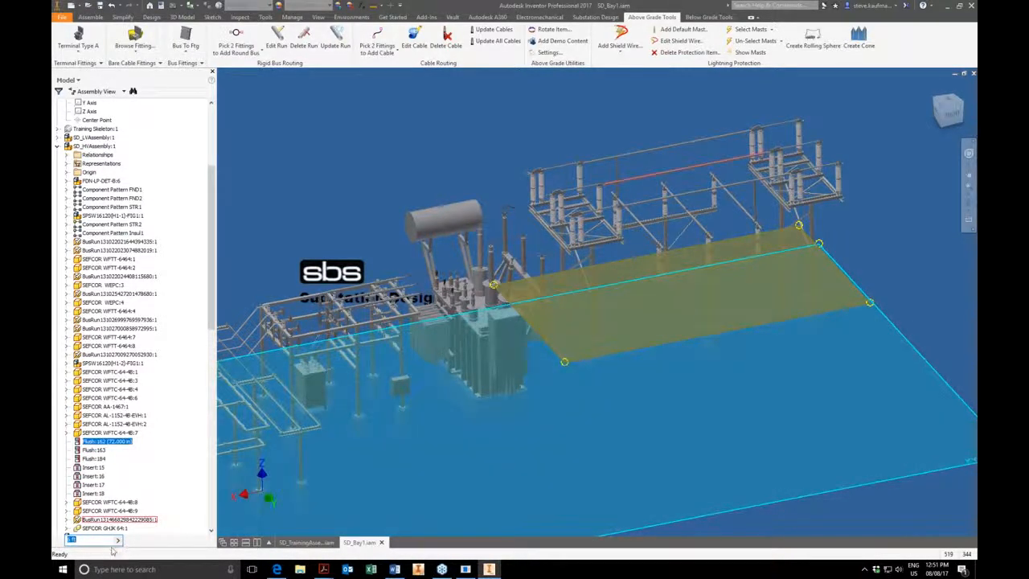
click(325, 176)
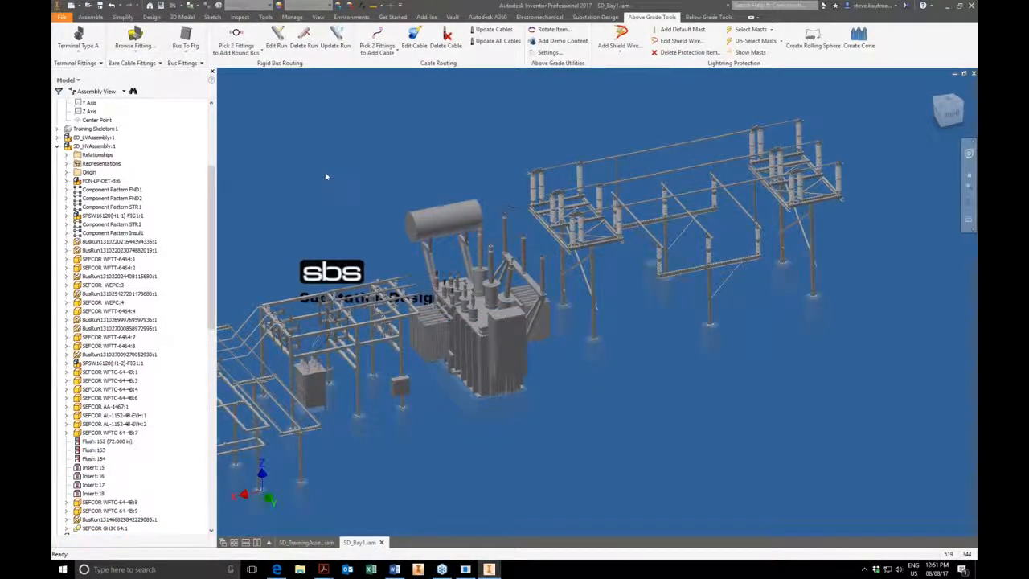
Step: Update the bare cable that runs from the transformer's front bushing to the high-voltage structure
click(951, 115)
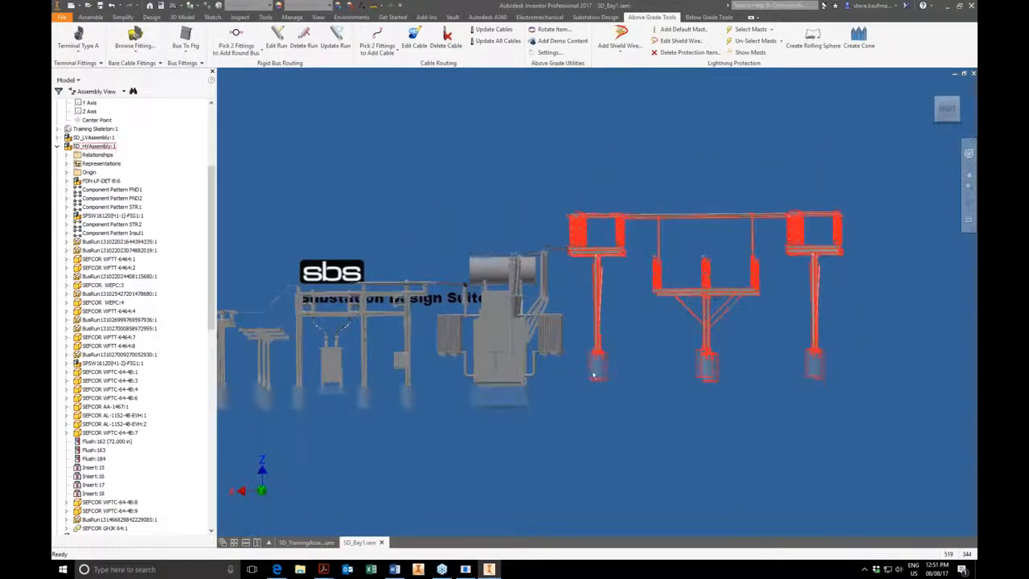
shift+middle_drag(511, 407, 573, 425)
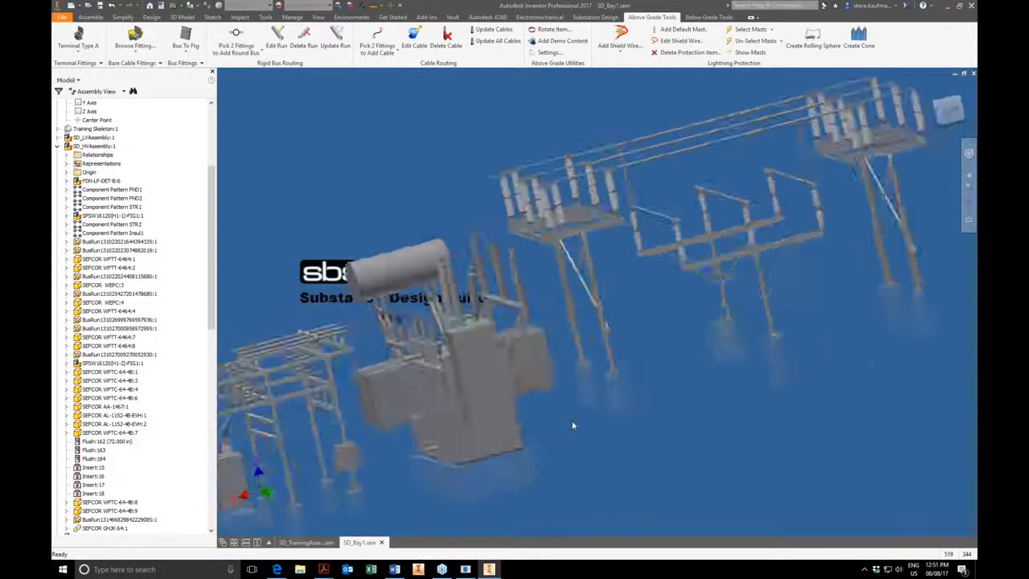
scroll(573, 425, up, 5)
scroll(573, 426, up, 5)
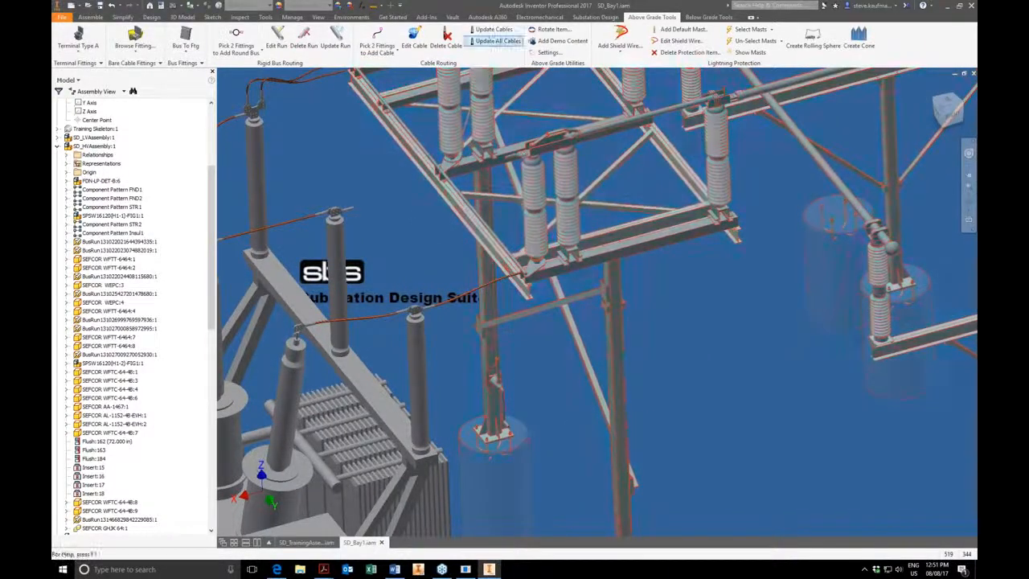
click(494, 29)
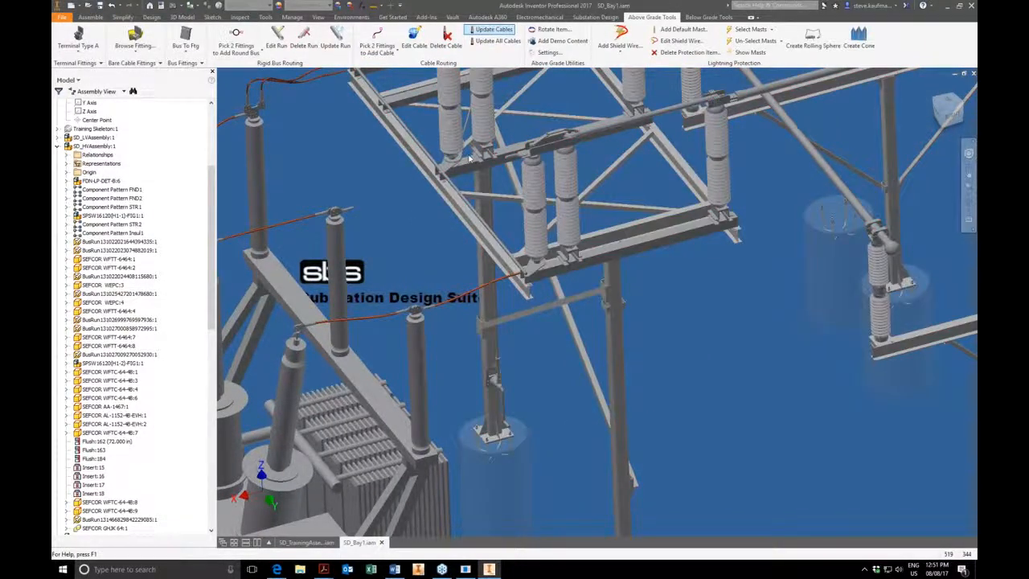
click(470, 288)
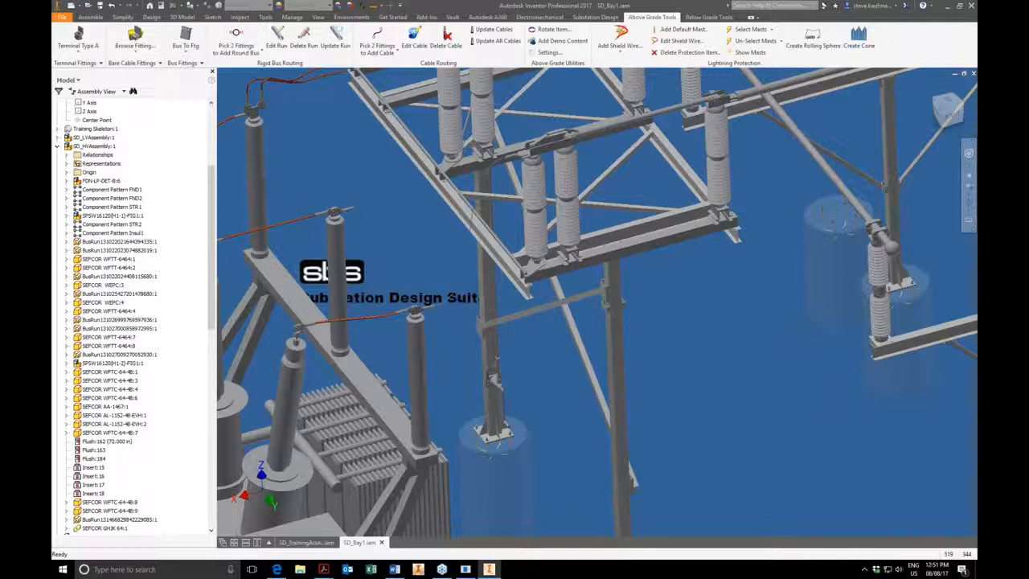
Step: Change the bare cable from the transformer's front bushing to the high-voltage structure to 500 MCM CU Stranded 0.814 inch OD
scroll(471, 288, up, 4)
shift+middle_drag(521, 375, 469, 202)
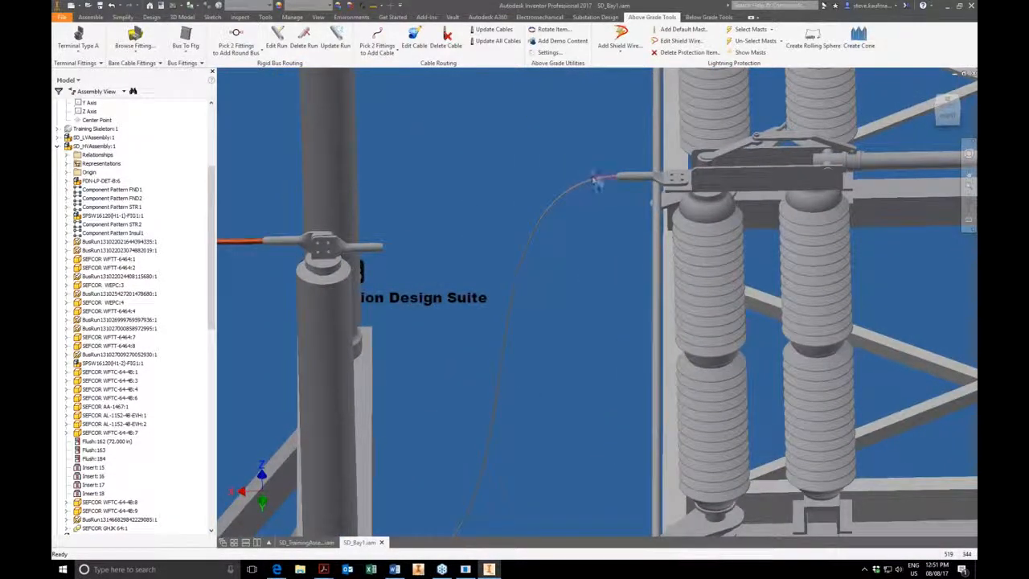
scroll(594, 176, down, 3)
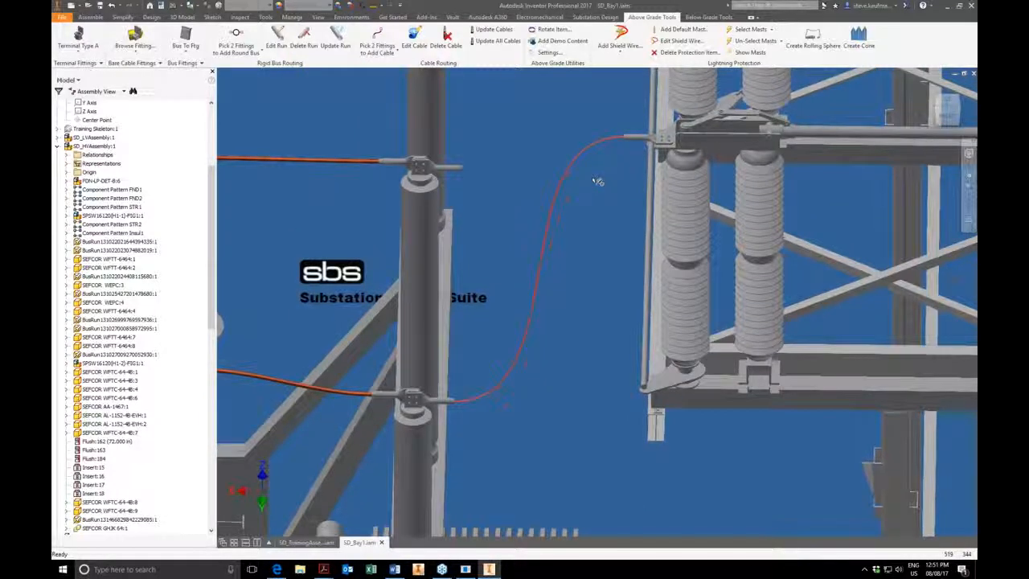
shift+middle_drag(597, 181, 598, 177)
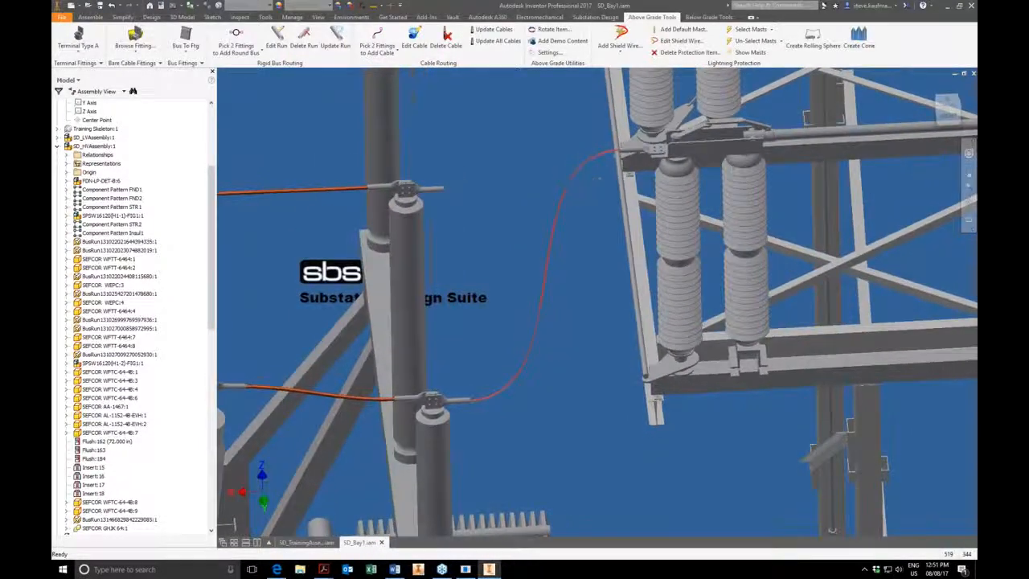
click(413, 36)
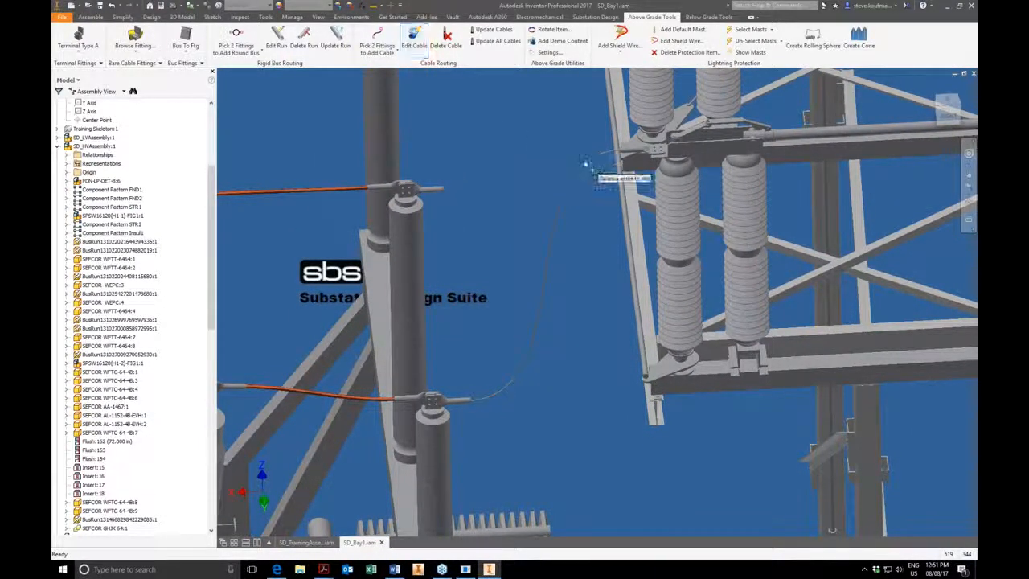
click(586, 168)
click(231, 90)
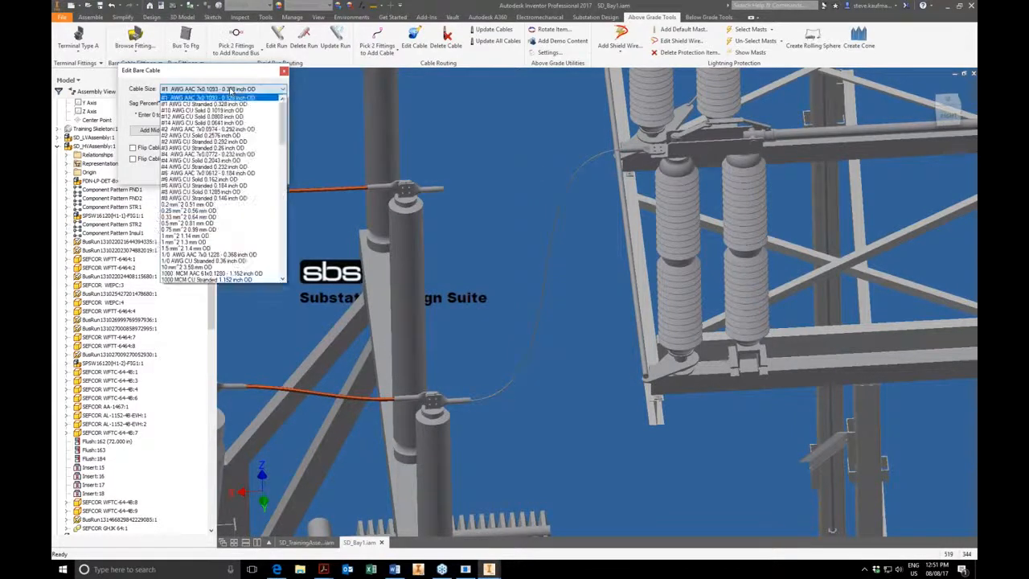
scroll(236, 204, down, 5)
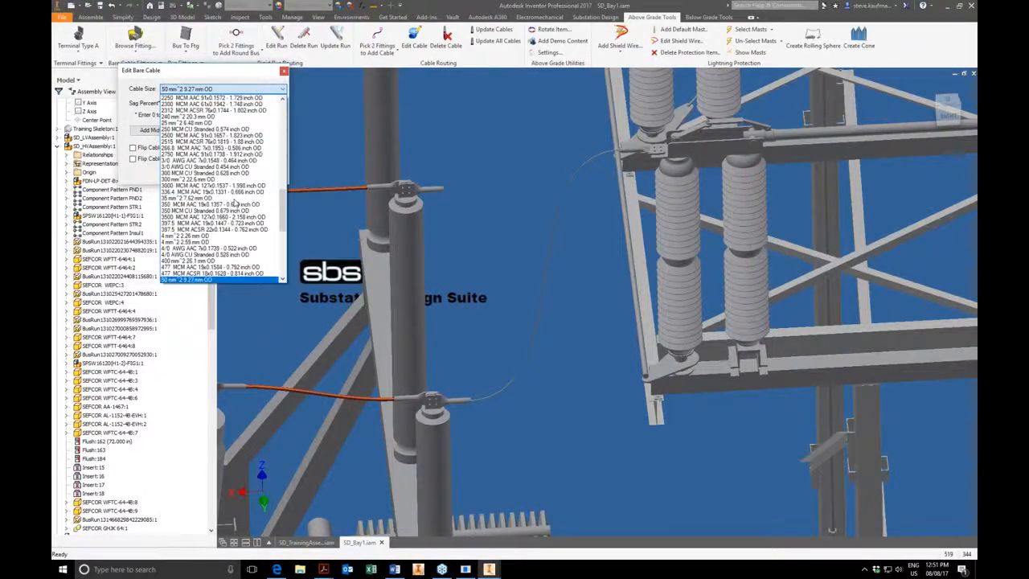
key(Down)
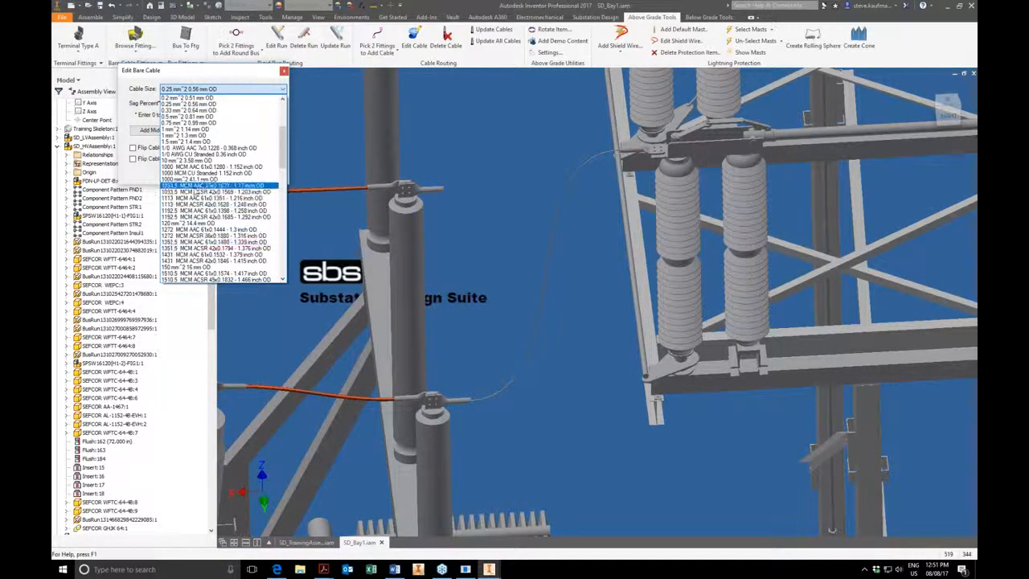
scroll(196, 193, down, 10)
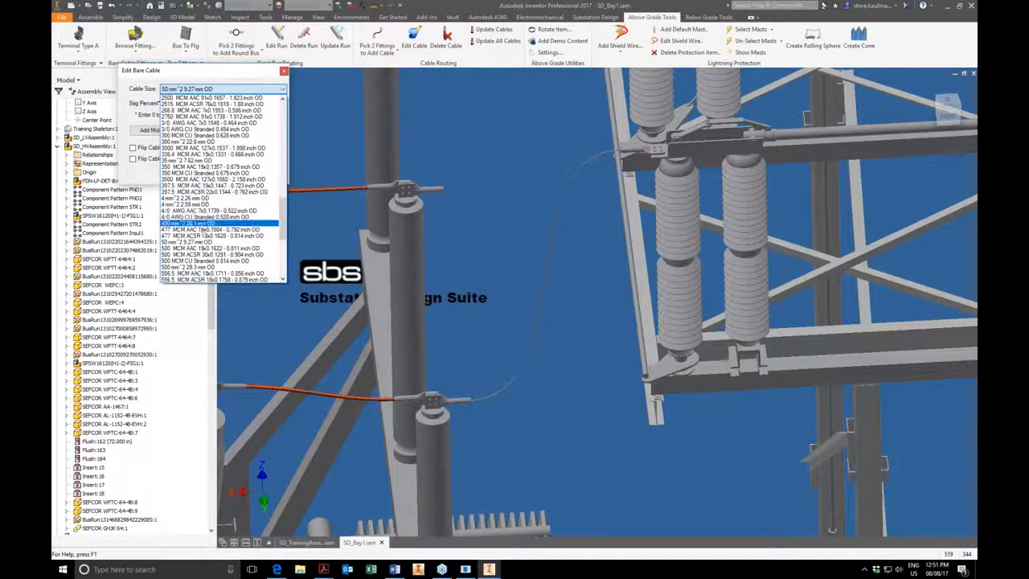
click(207, 261)
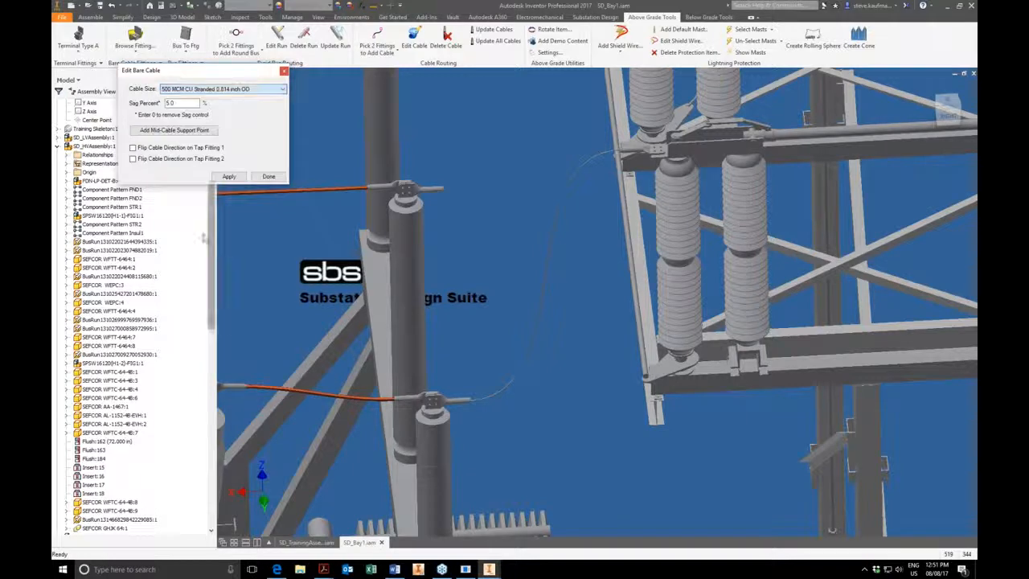
click(228, 177)
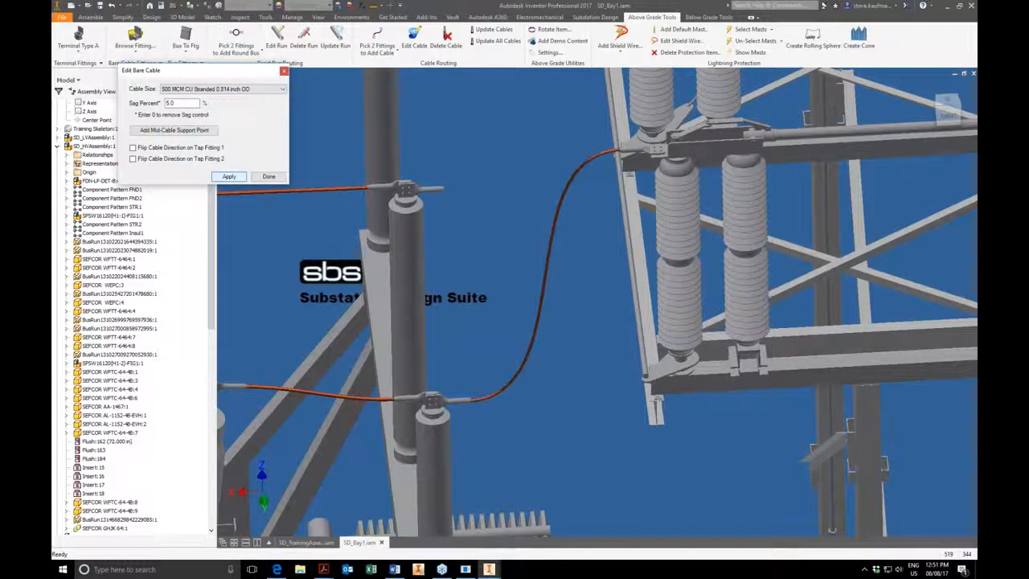
mouse_move(563, 322)
shift+middle_down()
mouse_move(615, 285)
mouse_move(559, 333)
shift+middle_up()
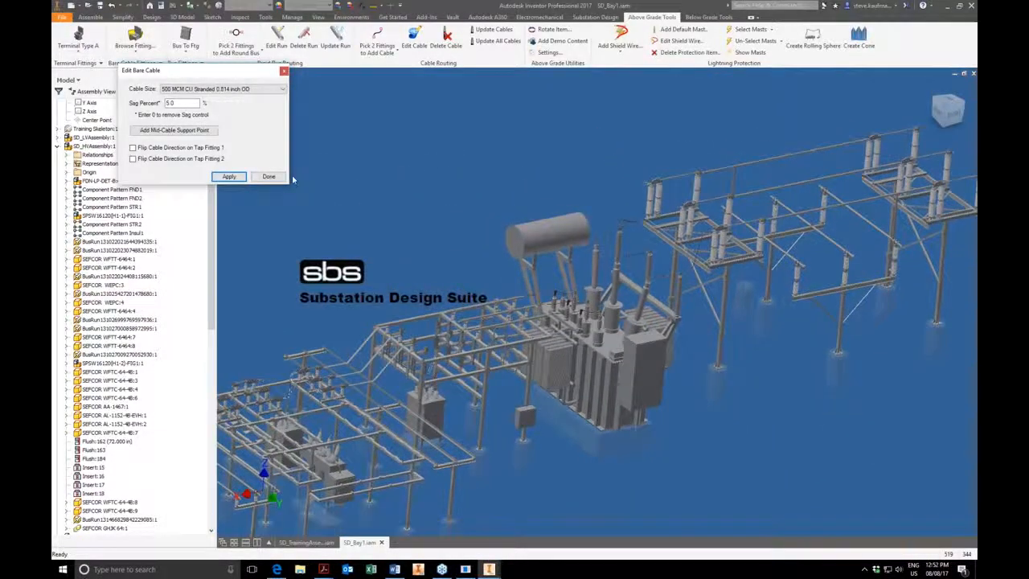
click(269, 176)
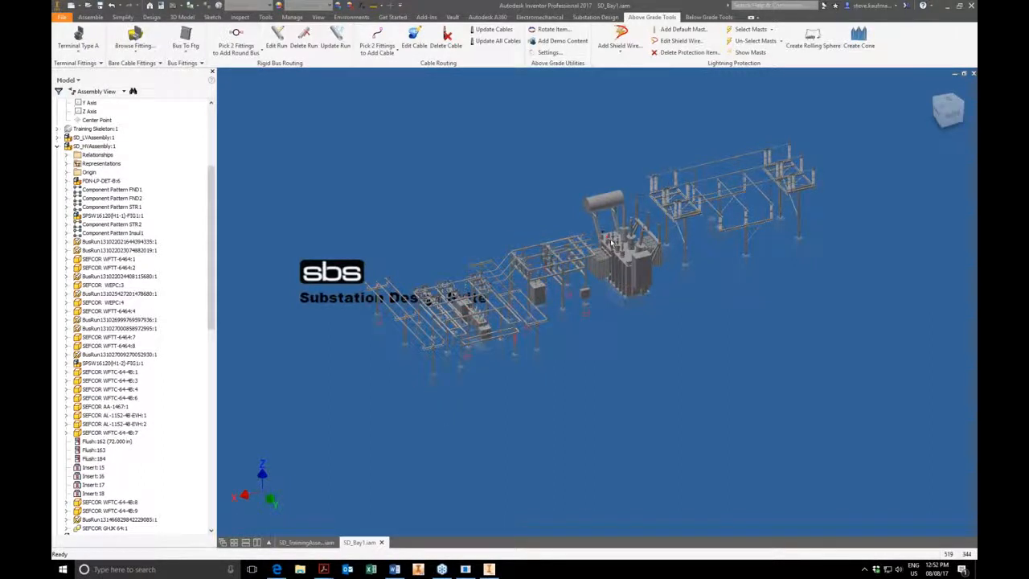
Step: Change the selection priority and pick the middle bare cable leading to the transformer's low-voltage bushings
scroll(611, 241, up, 5)
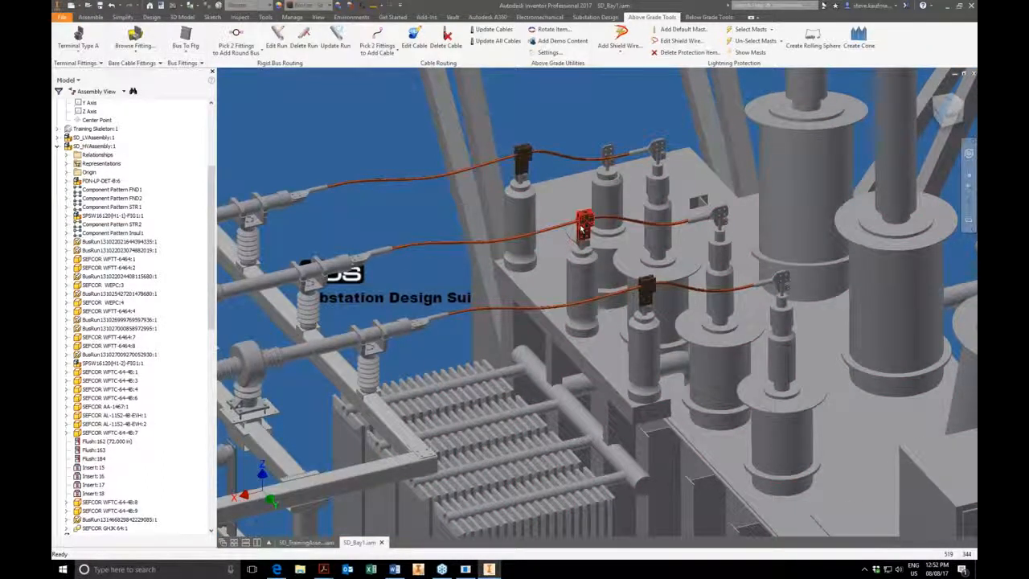
click(583, 229)
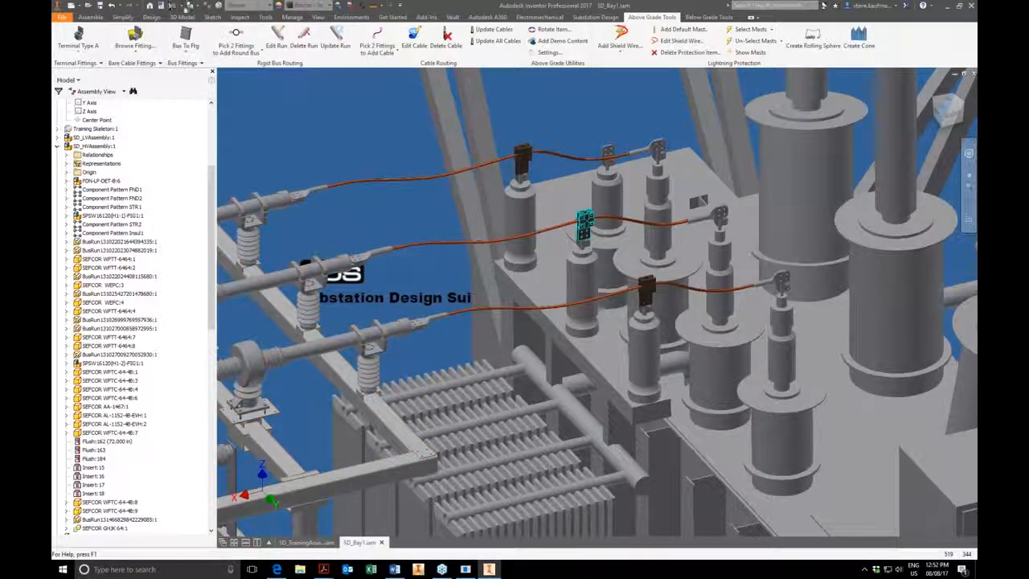
click(188, 6)
click(211, 34)
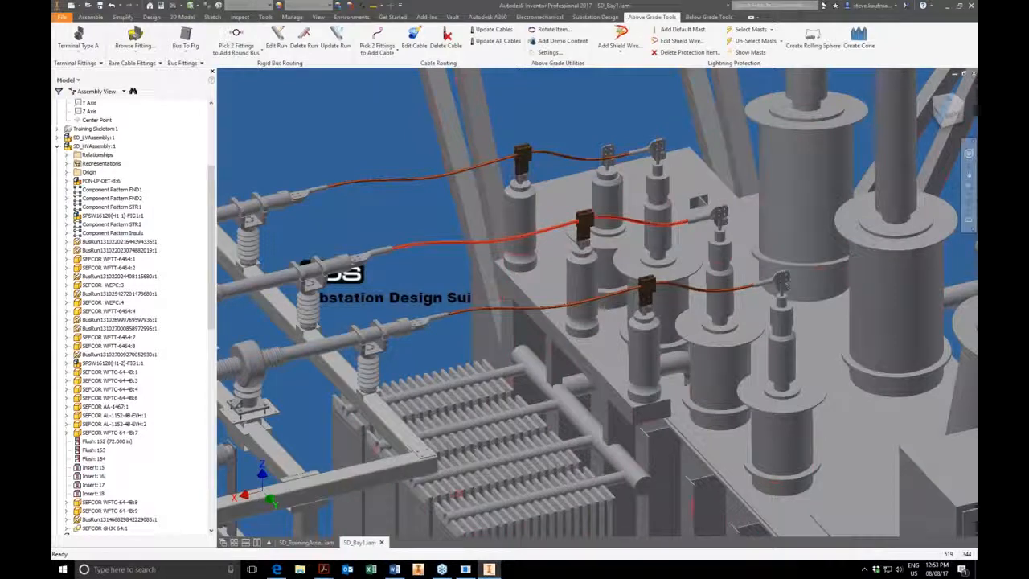
click(455, 245)
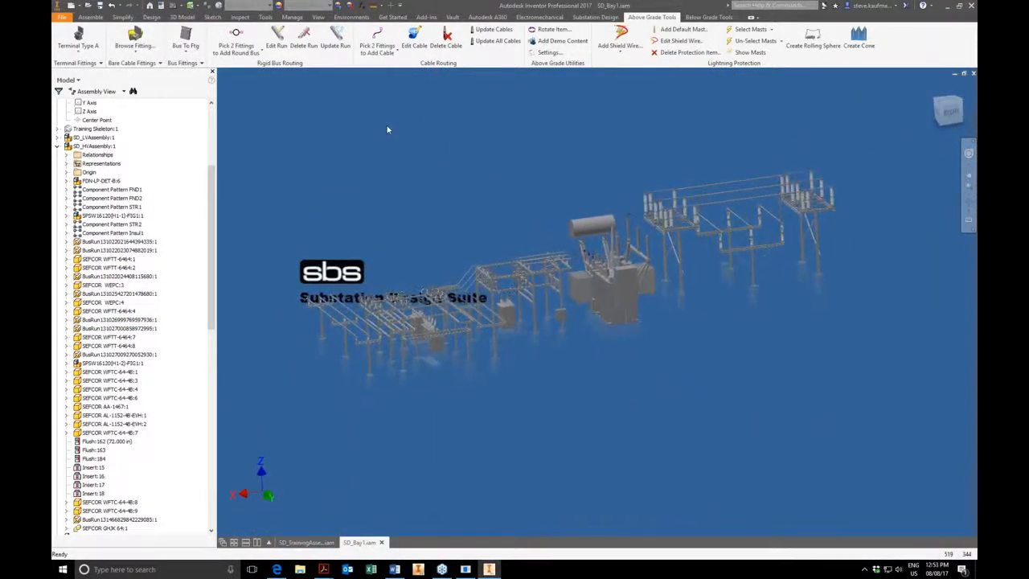
Step: Save SD_Bay1.iam with its dependents and open the SD_Bay1.dwg drawing from the BAY 1 folder
click(100, 5)
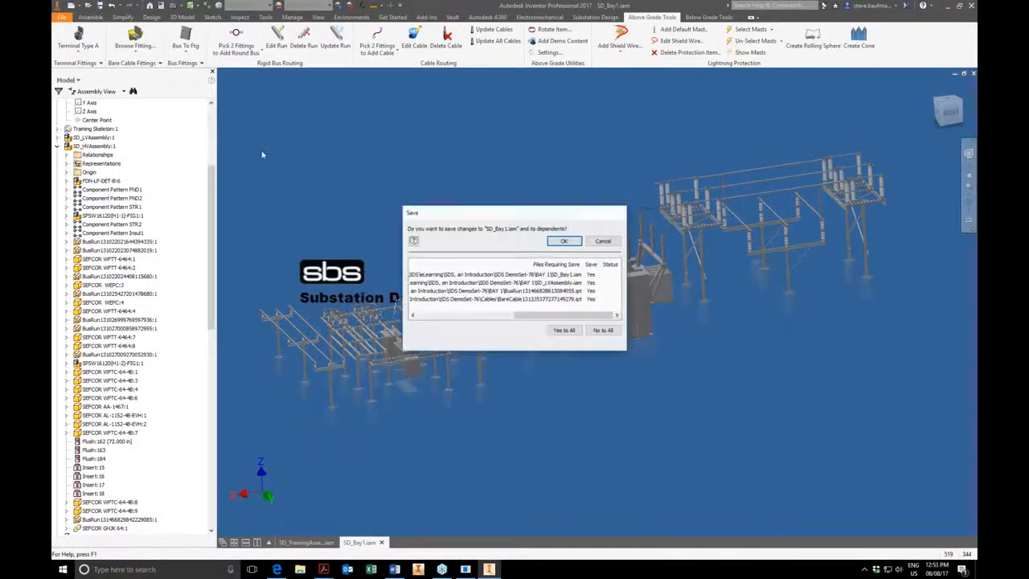
click(566, 244)
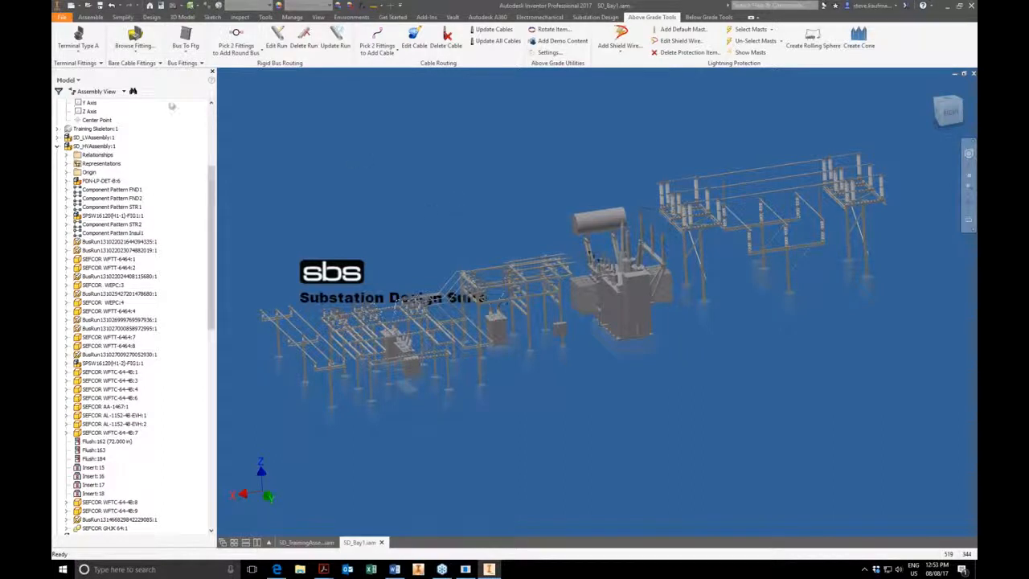
click(88, 5)
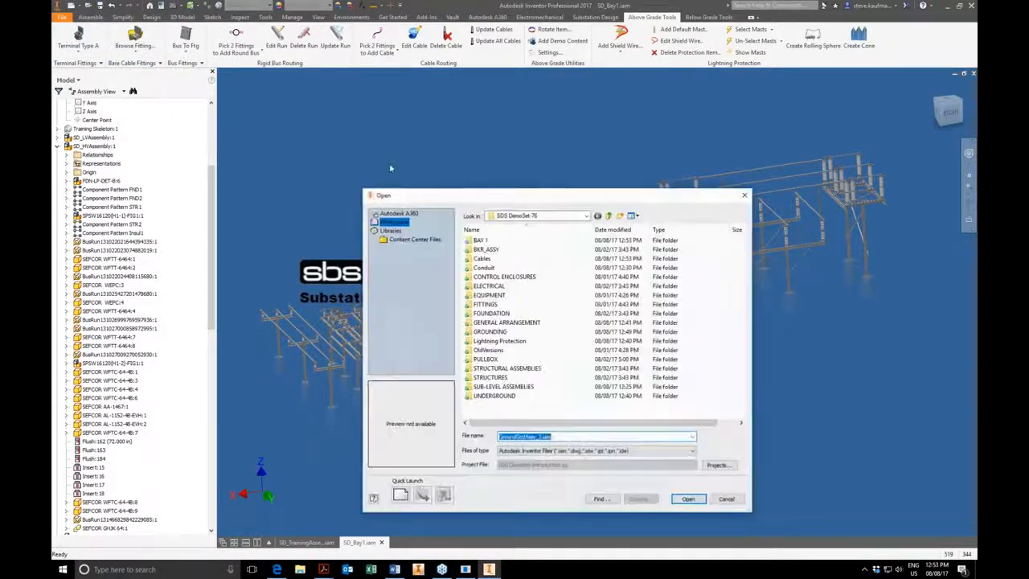
click(492, 230)
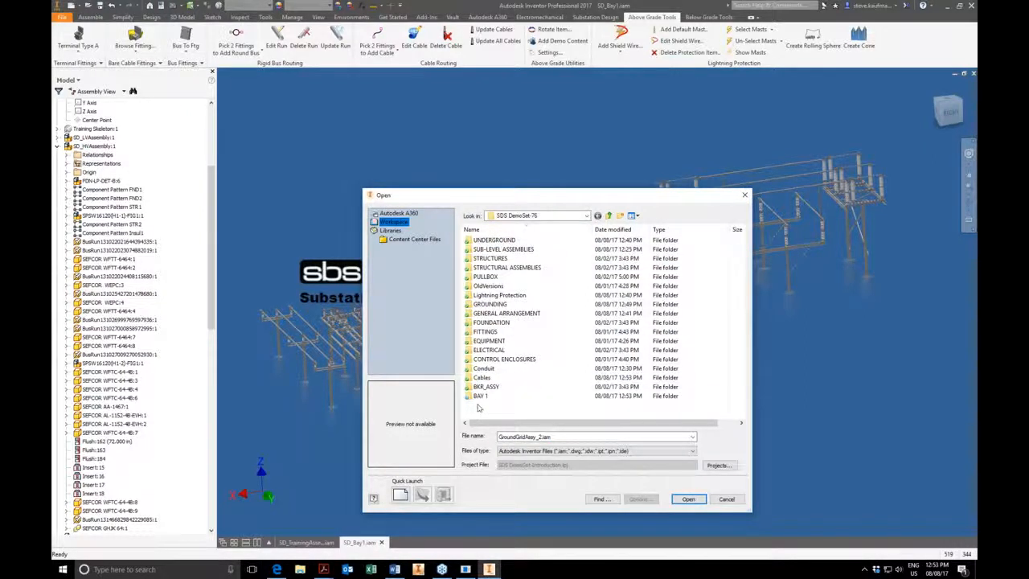
click(494, 229)
double_click(480, 239)
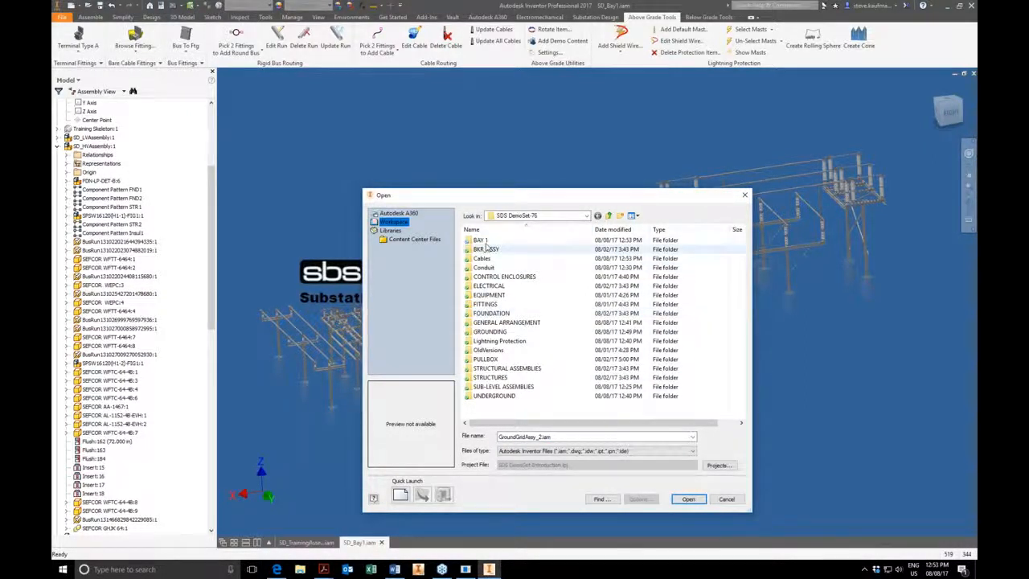
scroll(578, 358, down, 6)
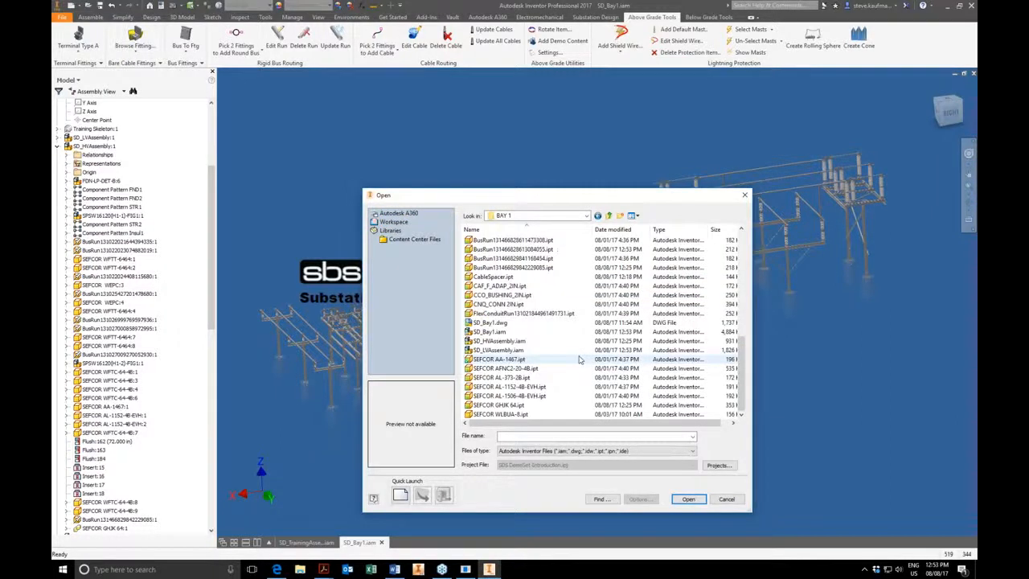
click(491, 323)
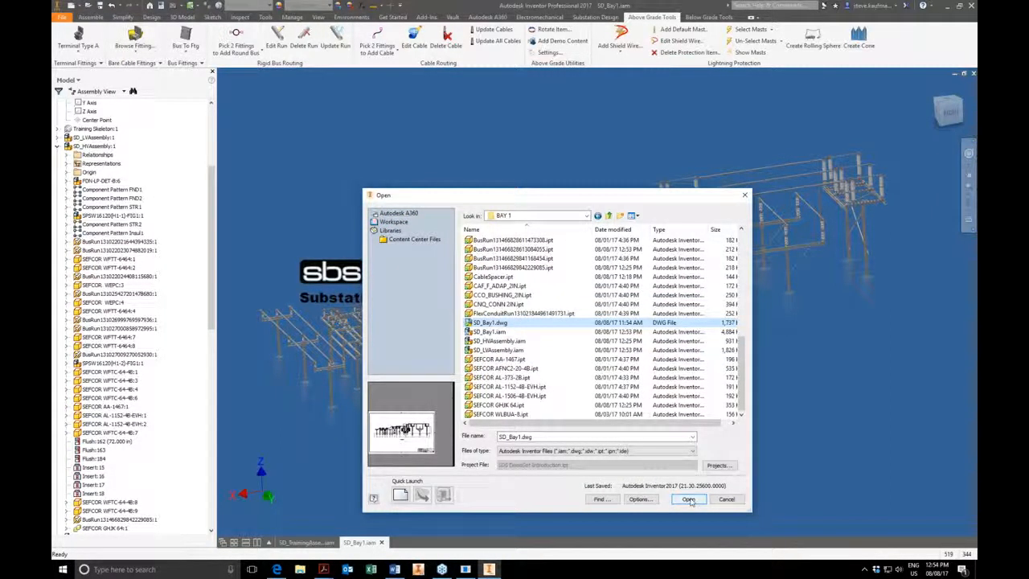
drag(610, 197, 419, 79)
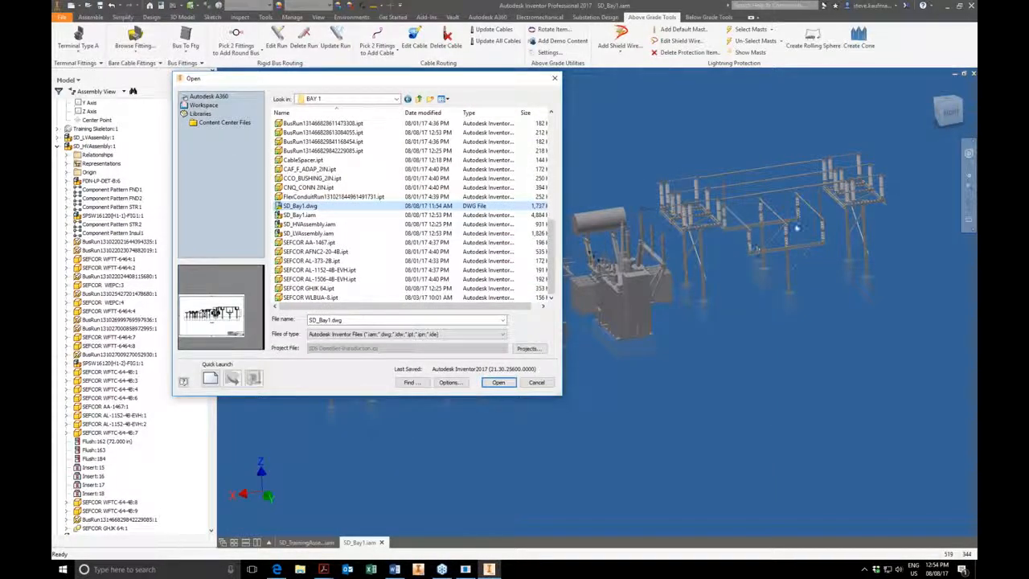
click(498, 383)
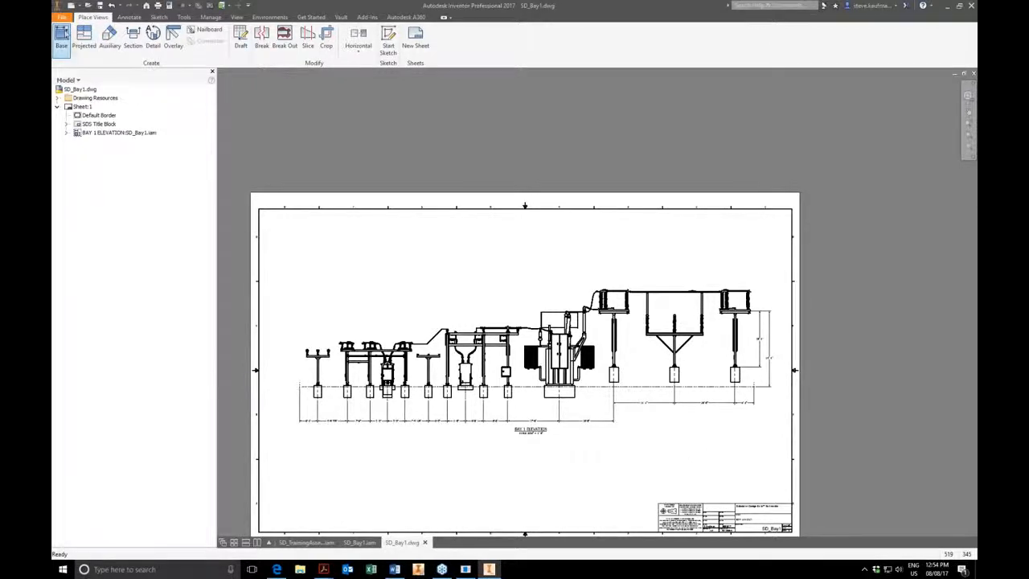
Step: Place a labelled base view of SD_Bay1.iam in the Right orientation at 1/8" = 1'-0" scale, above the existing elevation
click(61, 37)
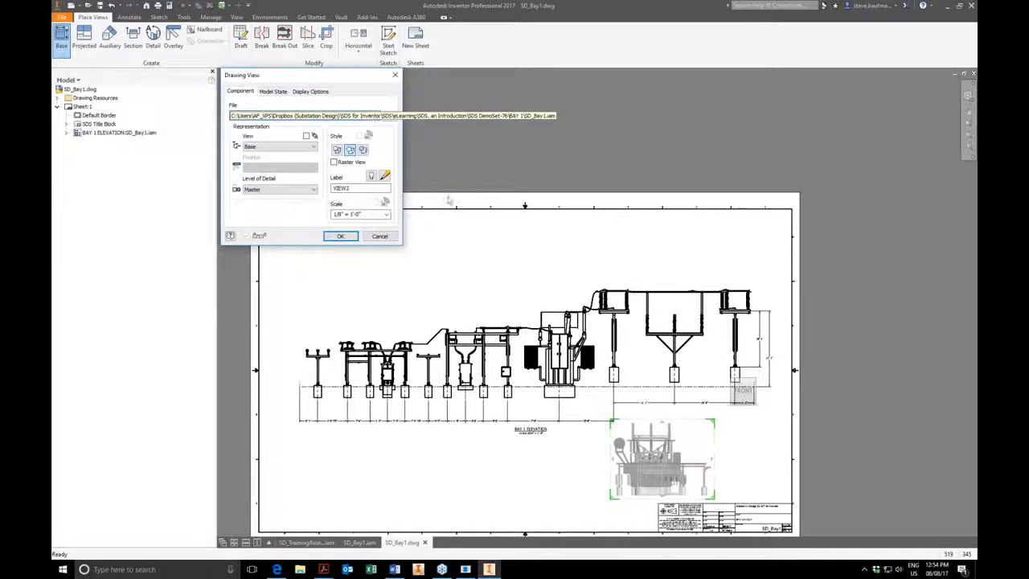
click(762, 399)
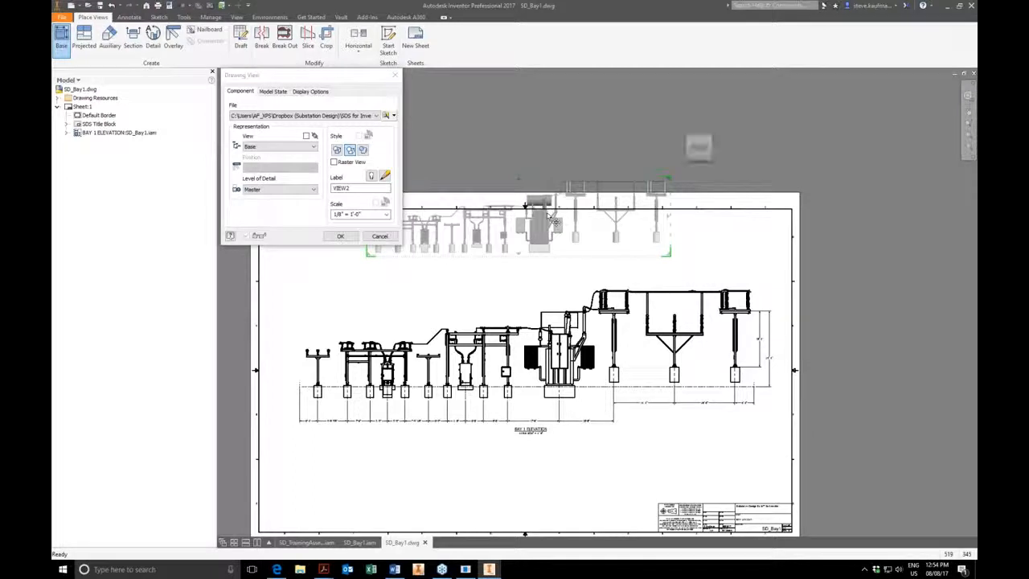
click(387, 217)
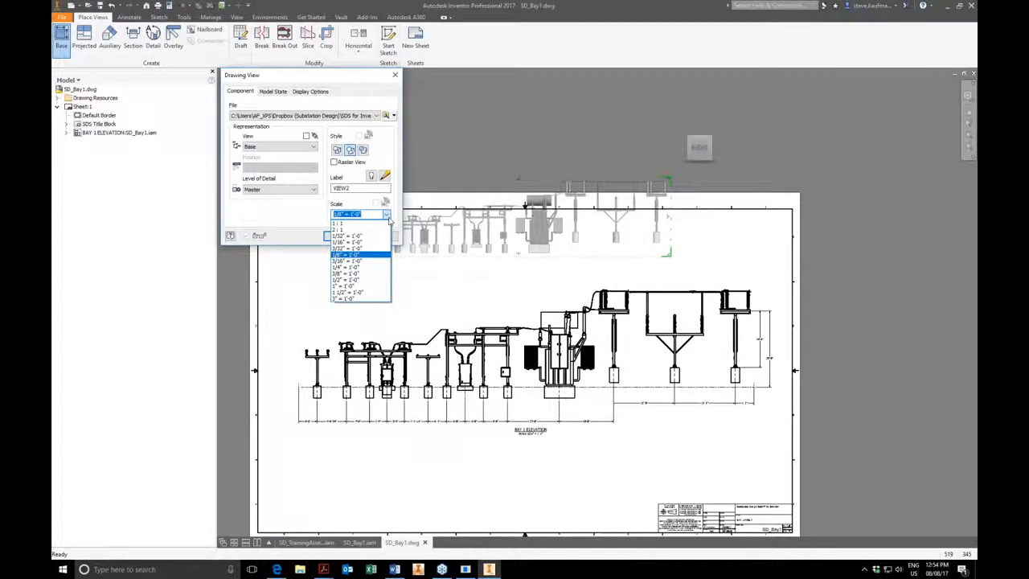
click(387, 217)
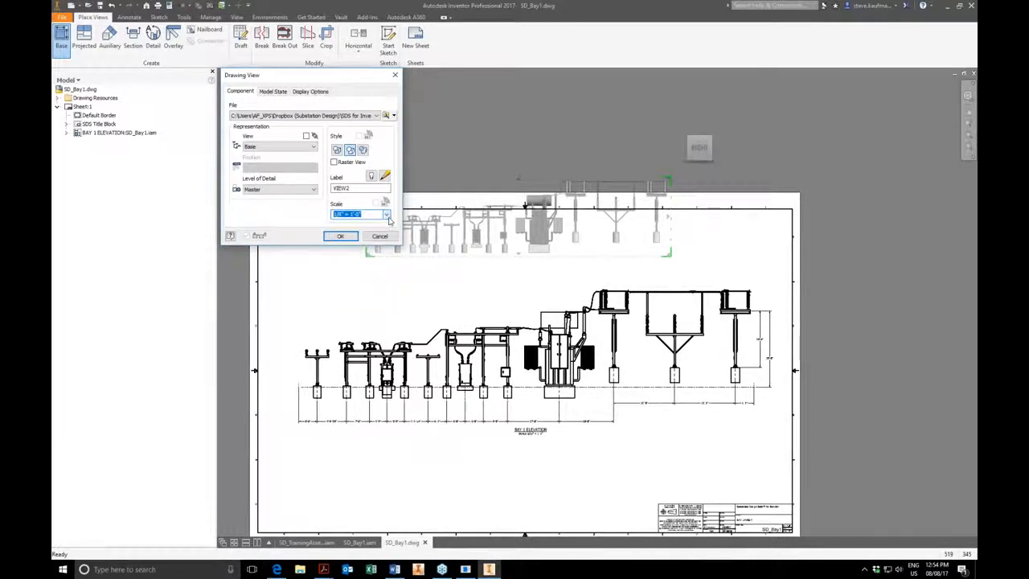
click(371, 176)
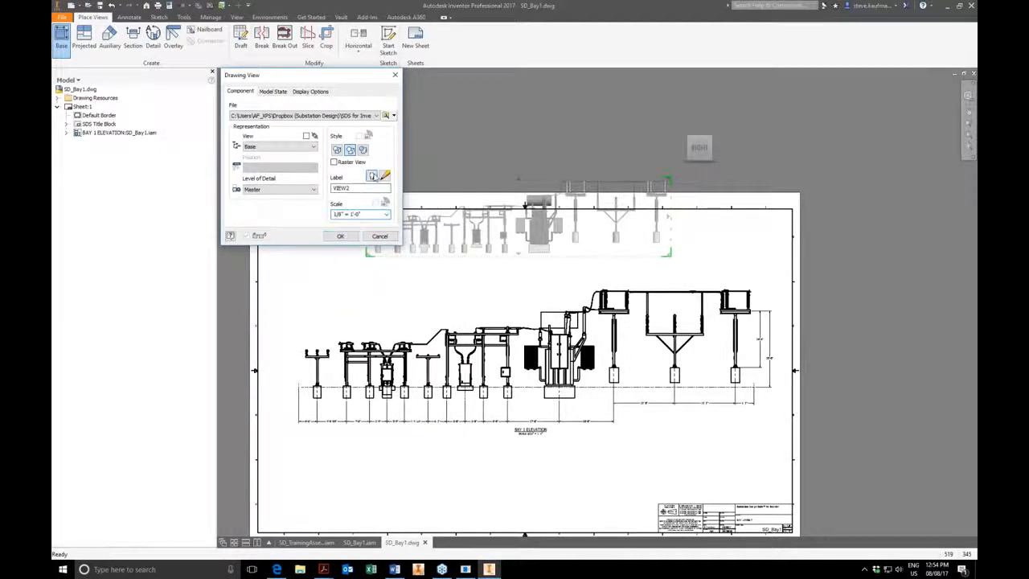
click(340, 236)
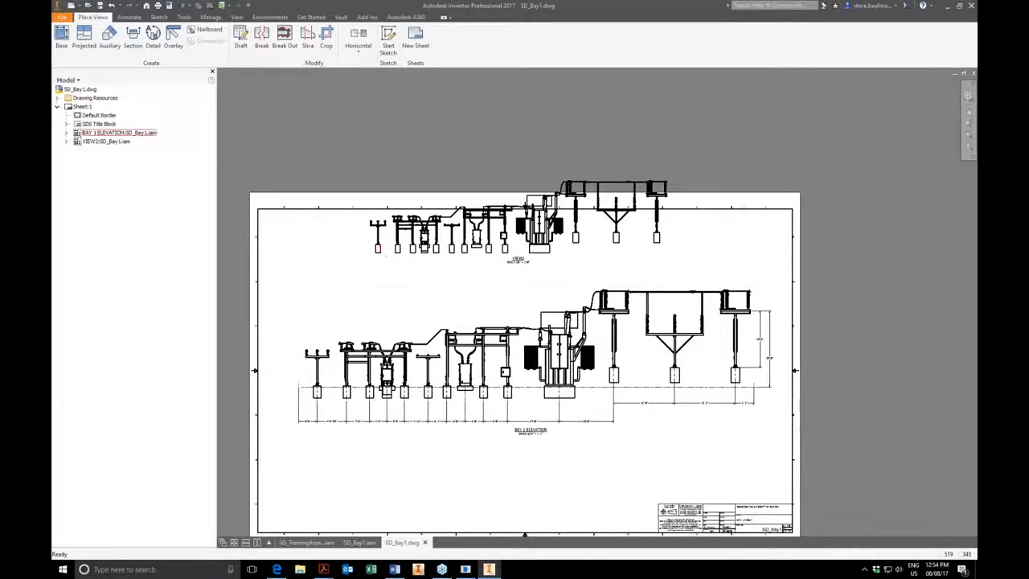
Step: Examine the low-voltage structure, its insulators and cable connections up close in the Bay 1 elevation view
scroll(492, 357, up, 5)
scroll(606, 232, up, 5)
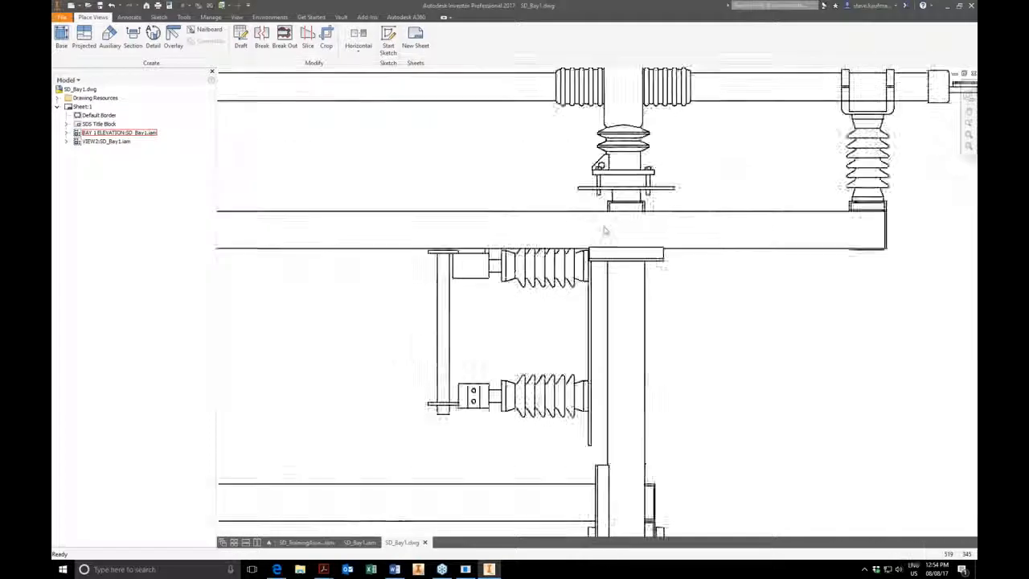
scroll(606, 232, down, 2)
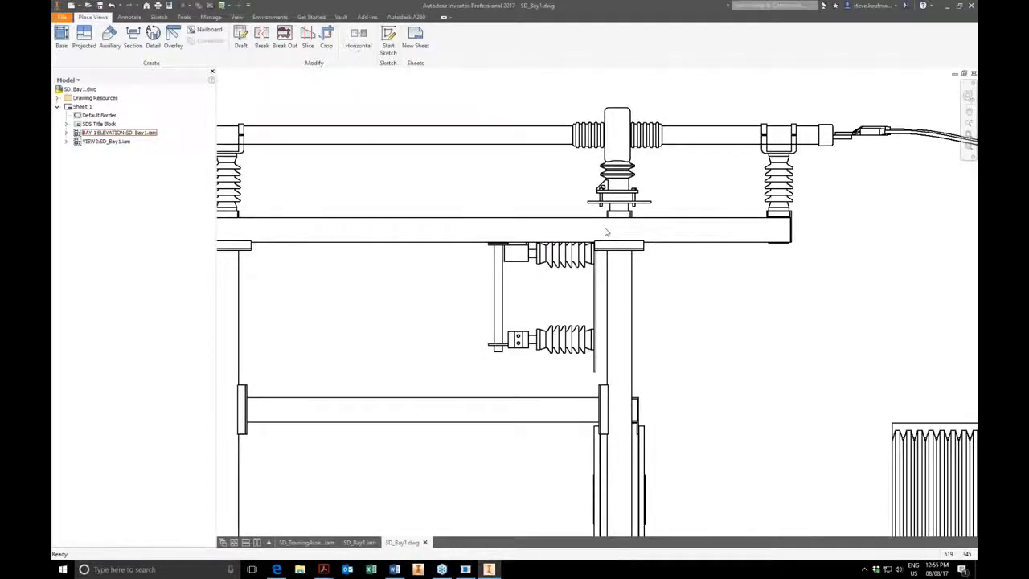
scroll(606, 232, down, 2)
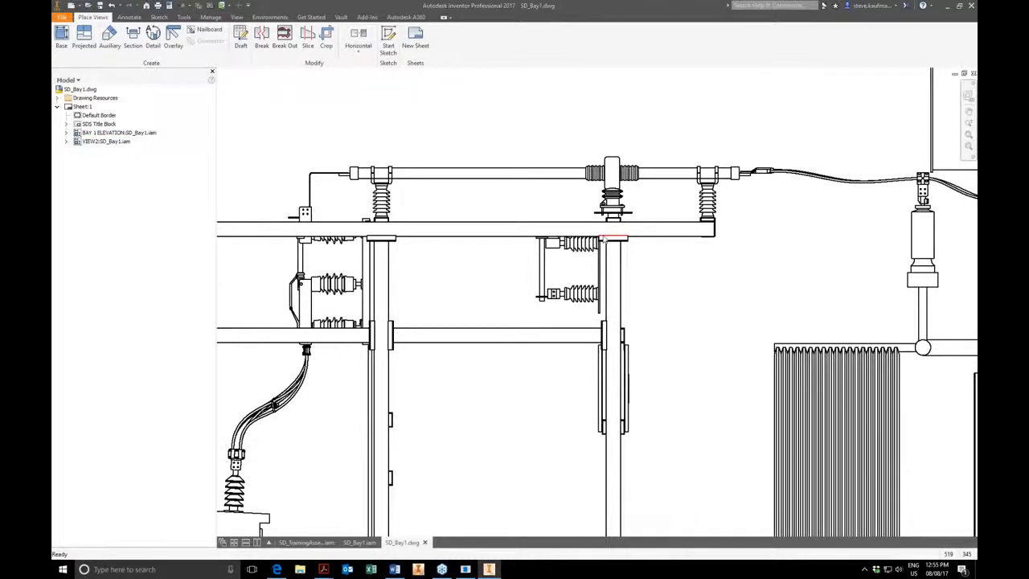
scroll(606, 232, down, 2)
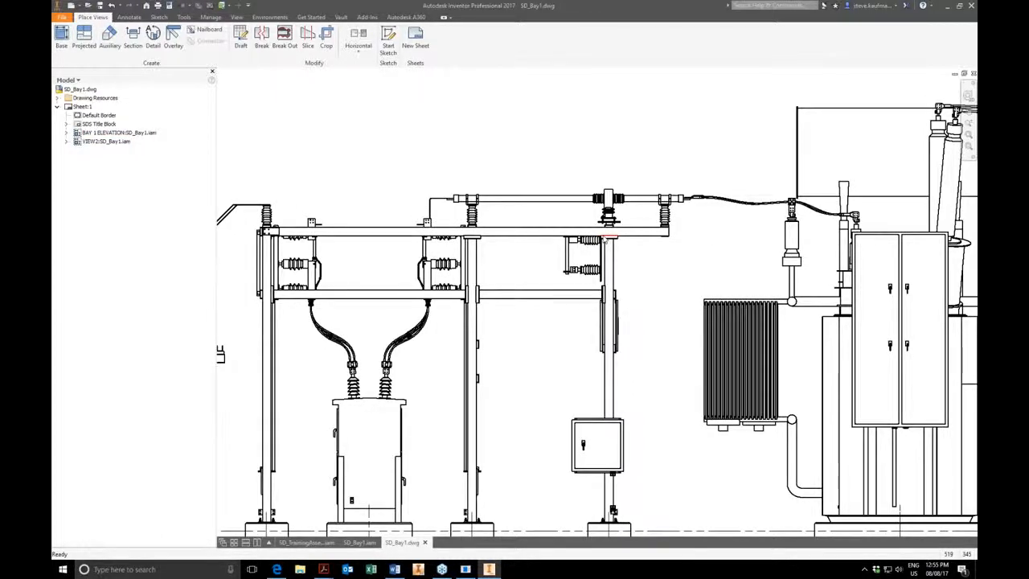
Step: Dimension the horizontal spacing between the two leftmost foundations of VIEW2, placing it below them, and check the available dimension styles
click(645, 328)
scroll(646, 328, down, 4)
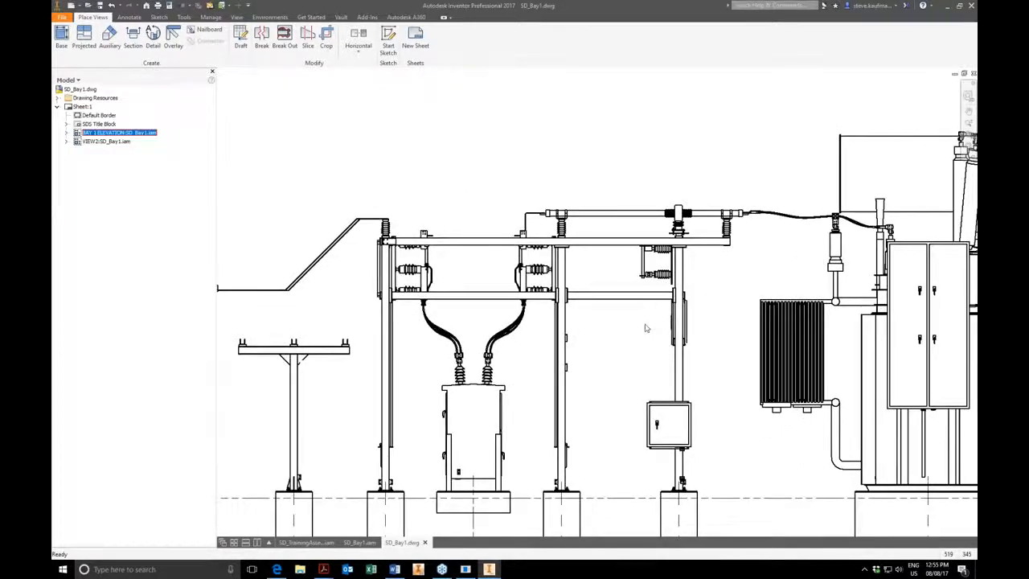
scroll(646, 328, down, 5)
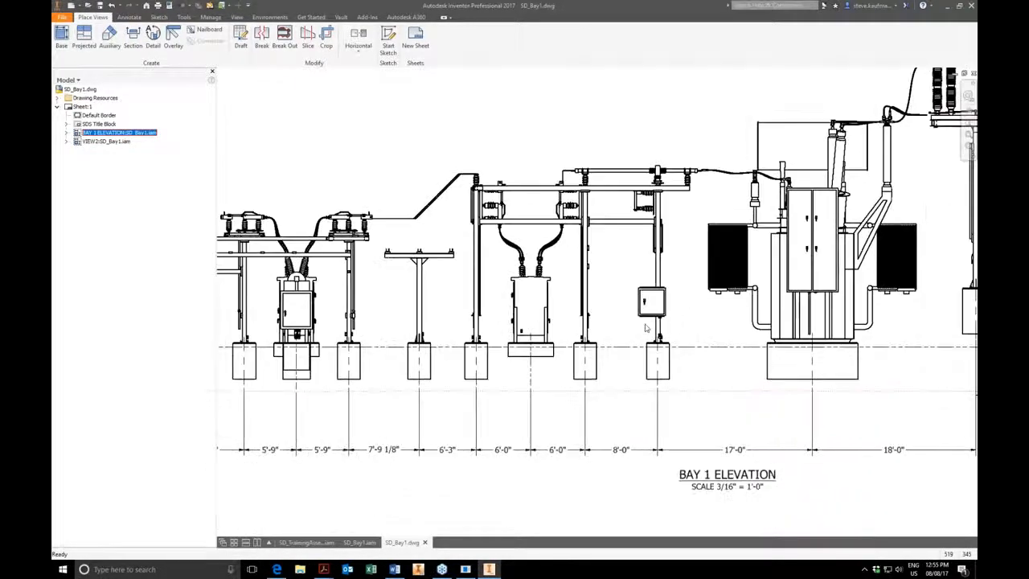
scroll(645, 328, down, 1)
mouse_move(645, 328)
middle_down()
mouse_move(659, 523)
mouse_move(664, 424)
middle_up()
click(129, 17)
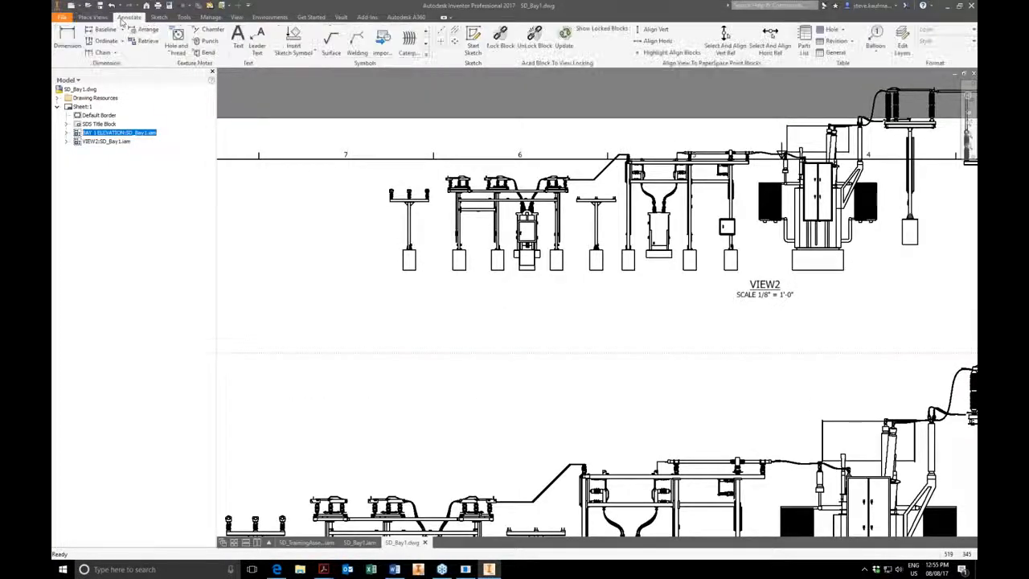
click(61, 42)
click(409, 270)
click(463, 270)
click(416, 293)
click(436, 242)
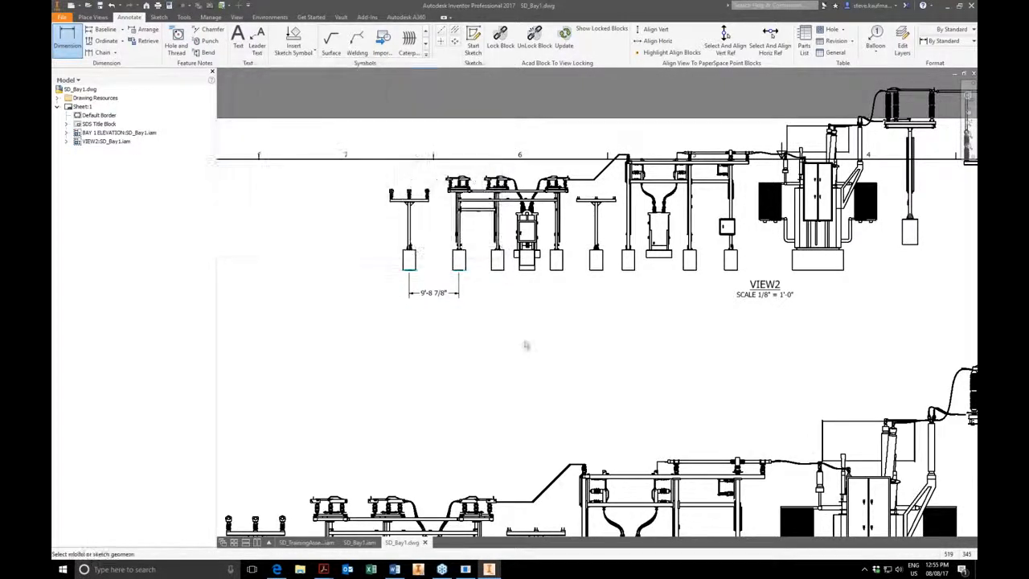
click(944, 41)
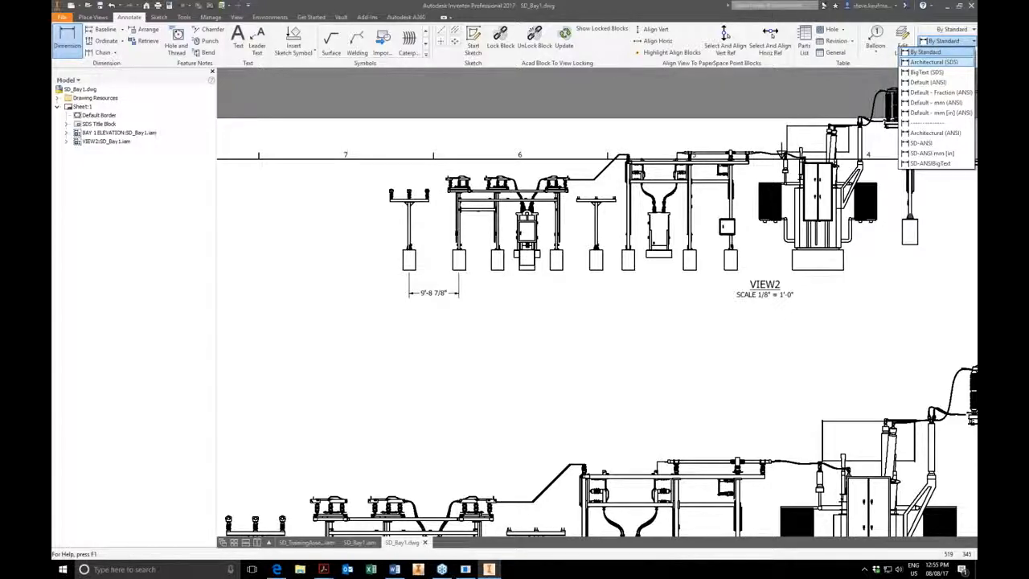
click(256, 432)
Step: Create a projected end view from VIEW2 and place it to the left of that elevation
scroll(667, 282, down, 4)
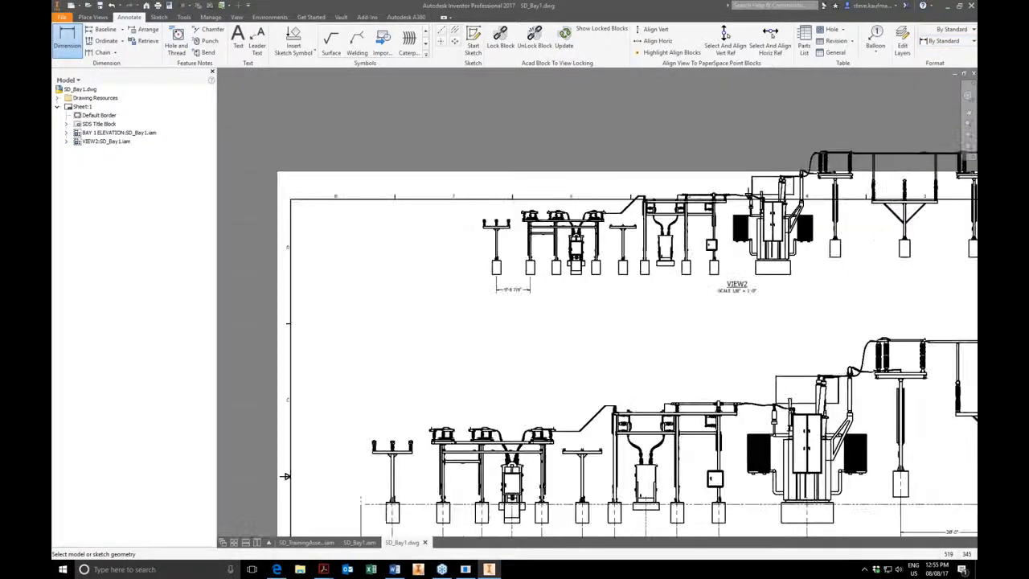
middle_drag(366, 353, 354, 354)
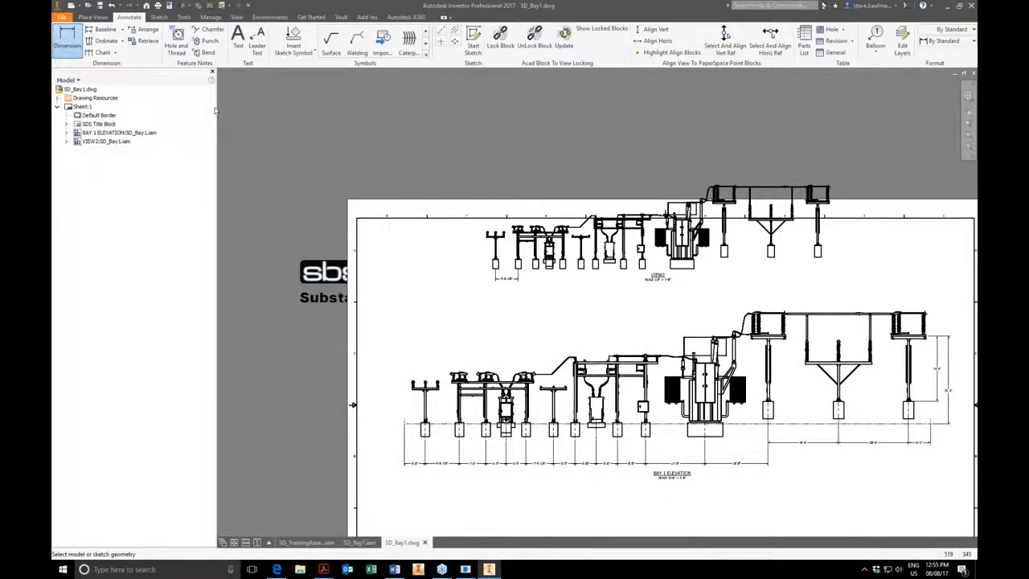
click(92, 17)
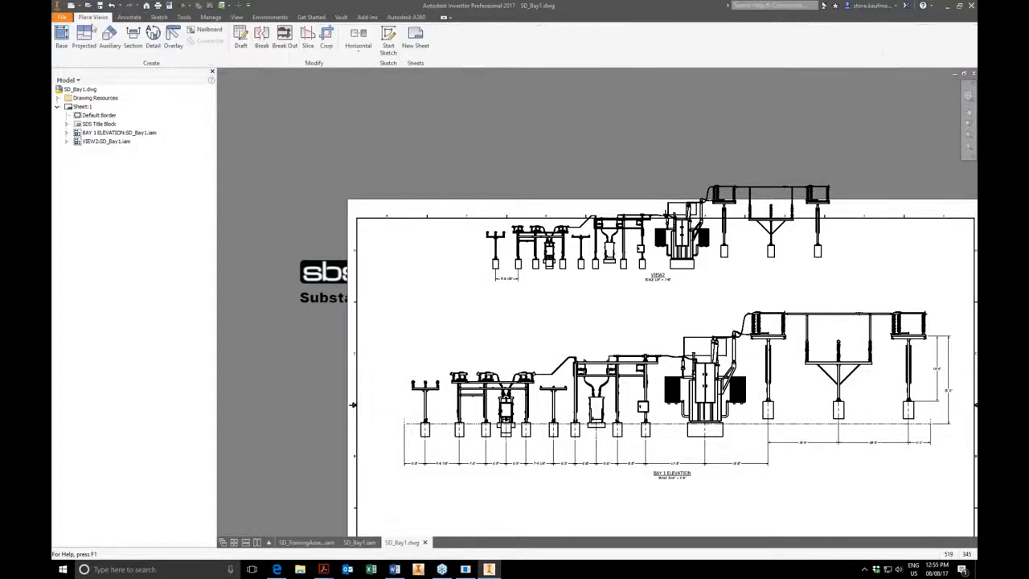
click(62, 37)
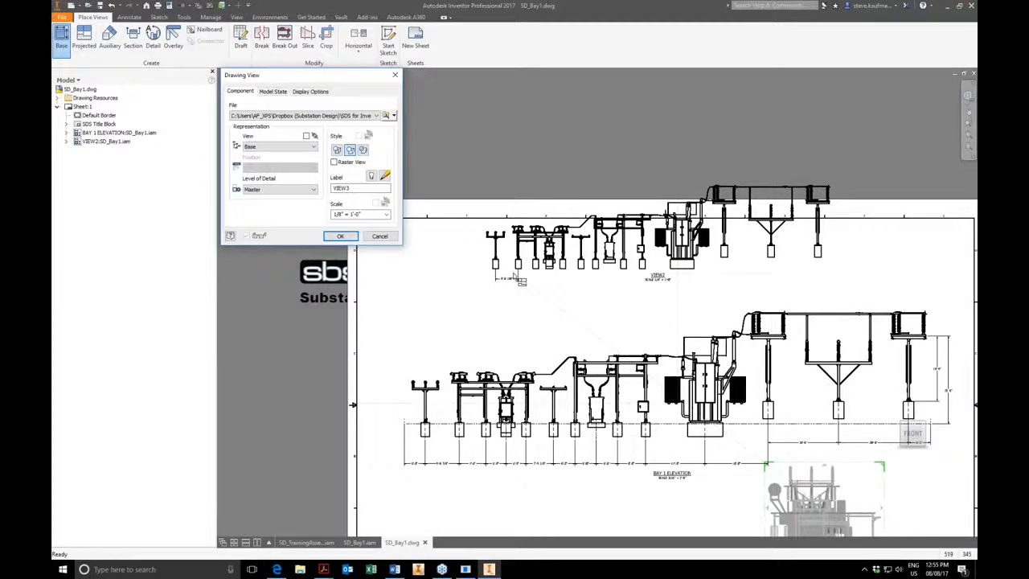
key(Escape)
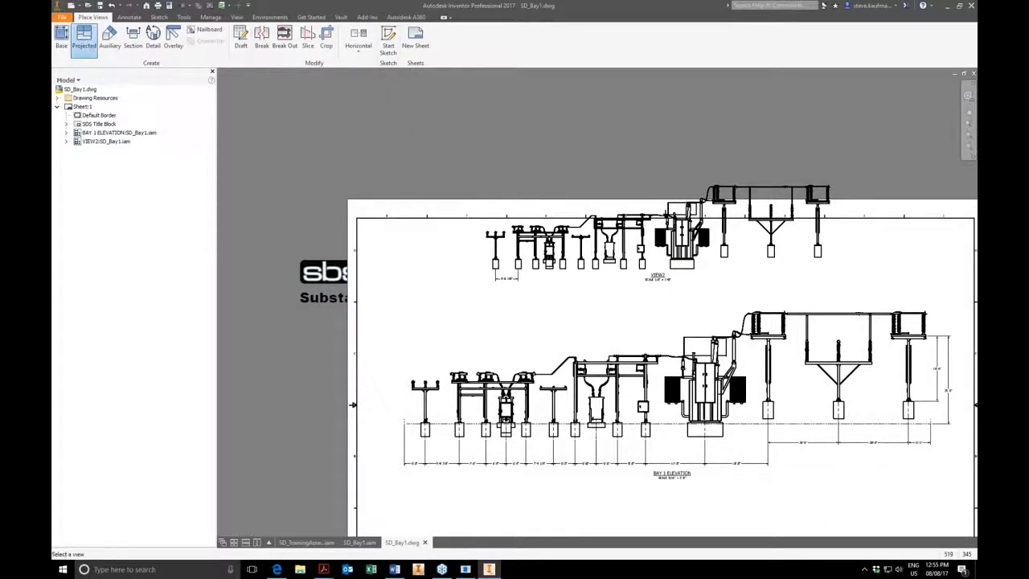
click(490, 255)
click(430, 238)
right_click(392, 274)
click(467, 277)
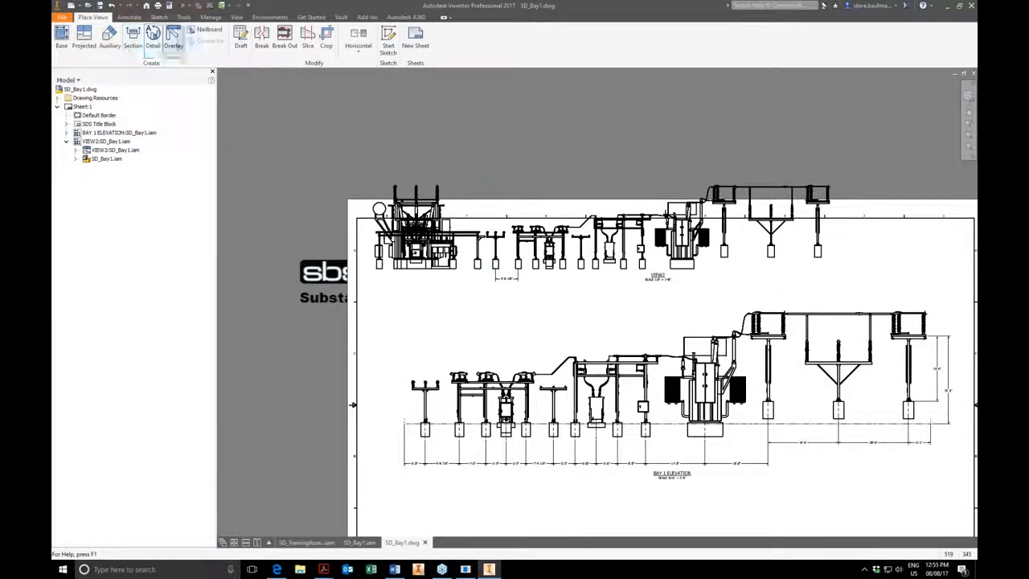
click(446, 298)
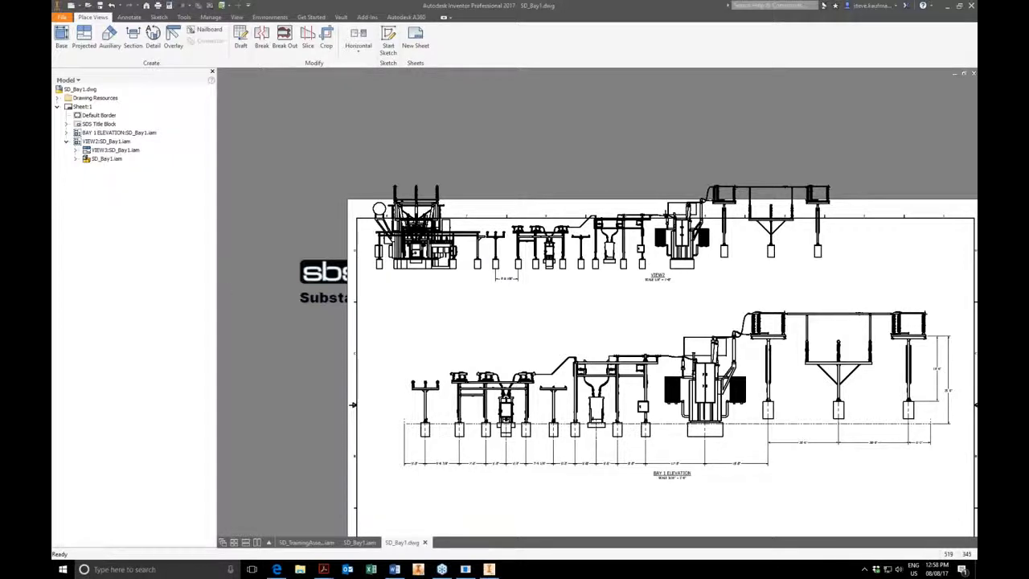
Step: Switch to SD_Bay1.iam and review the above ground settings for dual cables and all cables
click(359, 541)
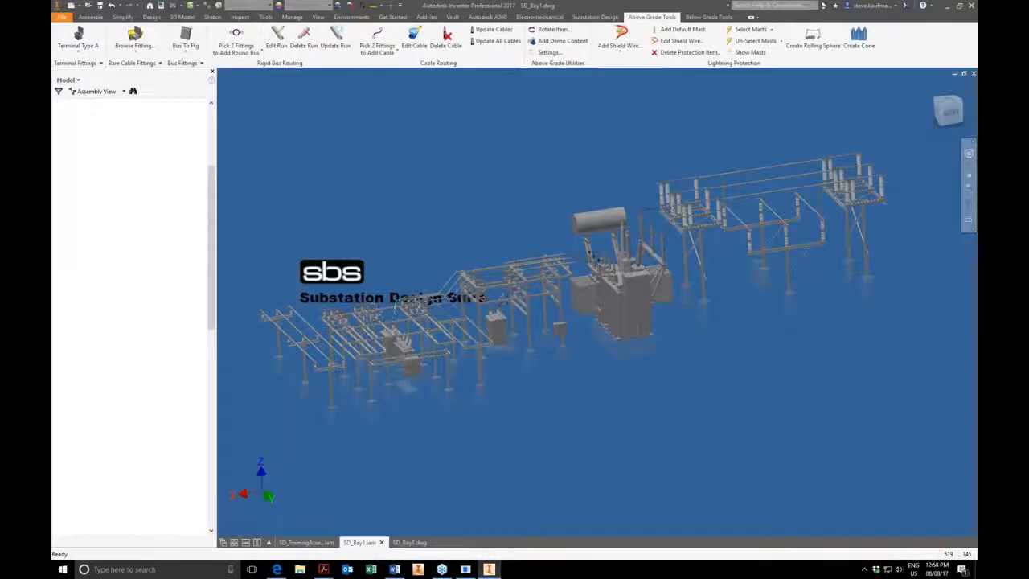
scroll(610, 257, up, 10)
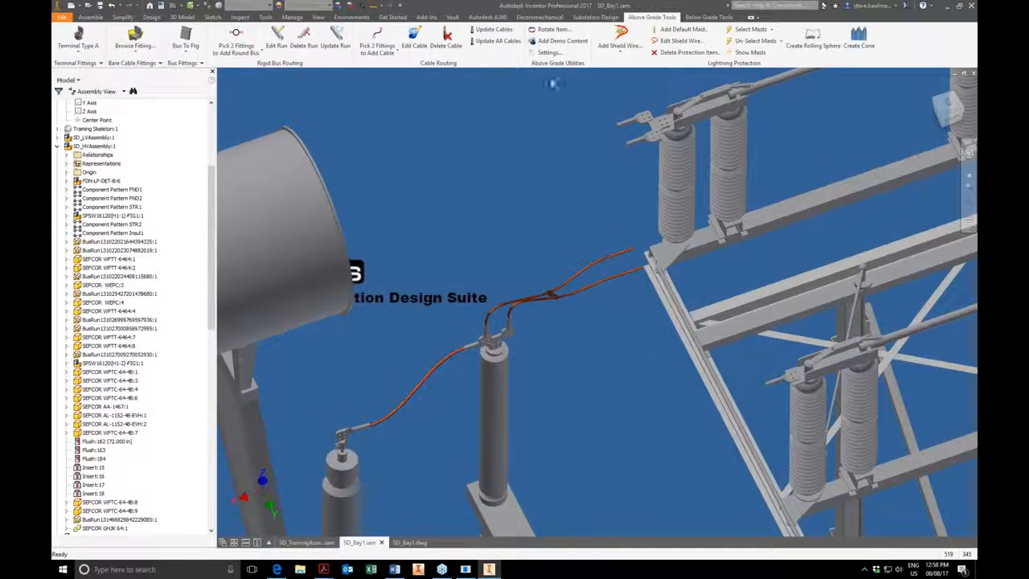
click(546, 54)
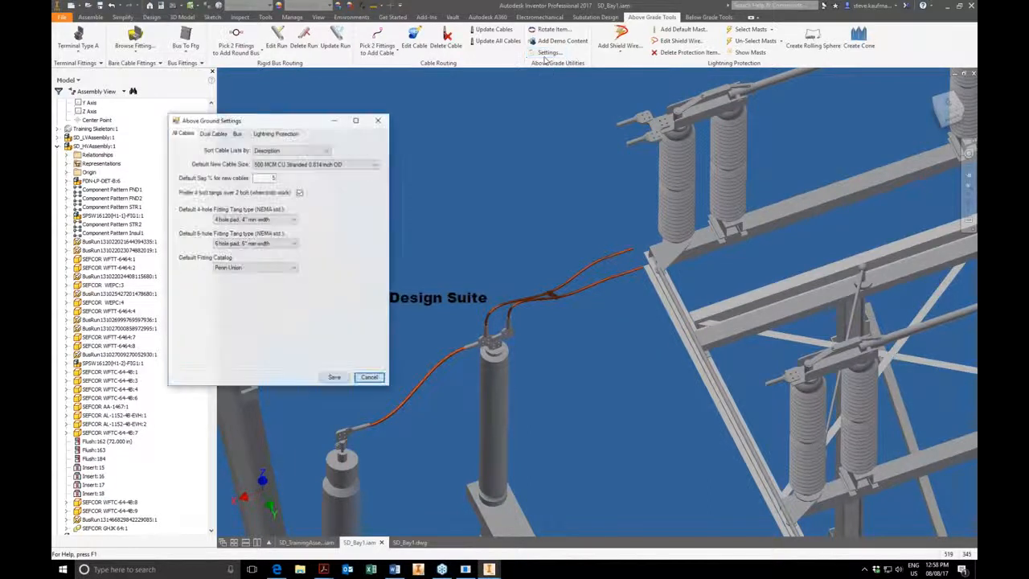
click(215, 134)
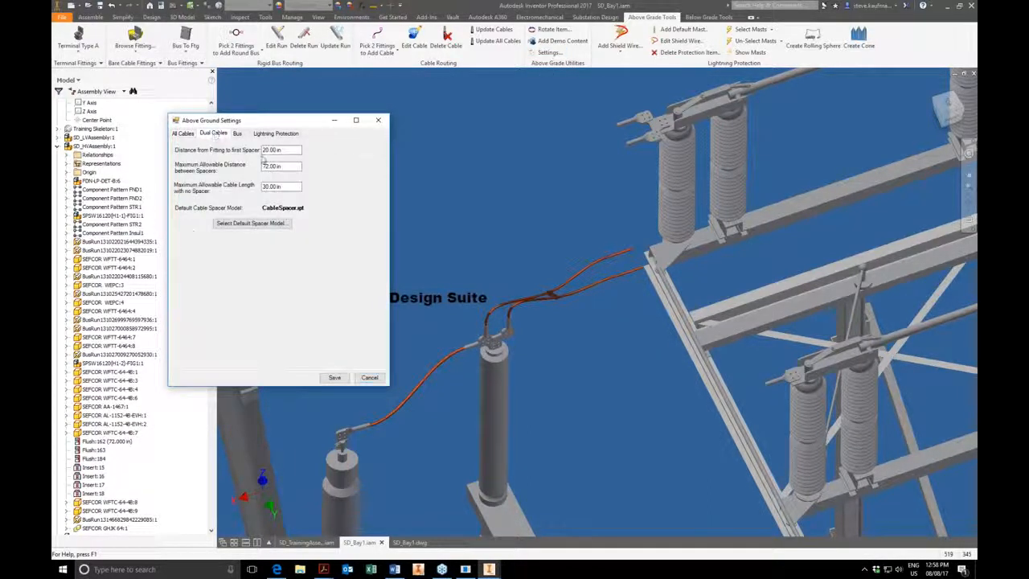
click(184, 134)
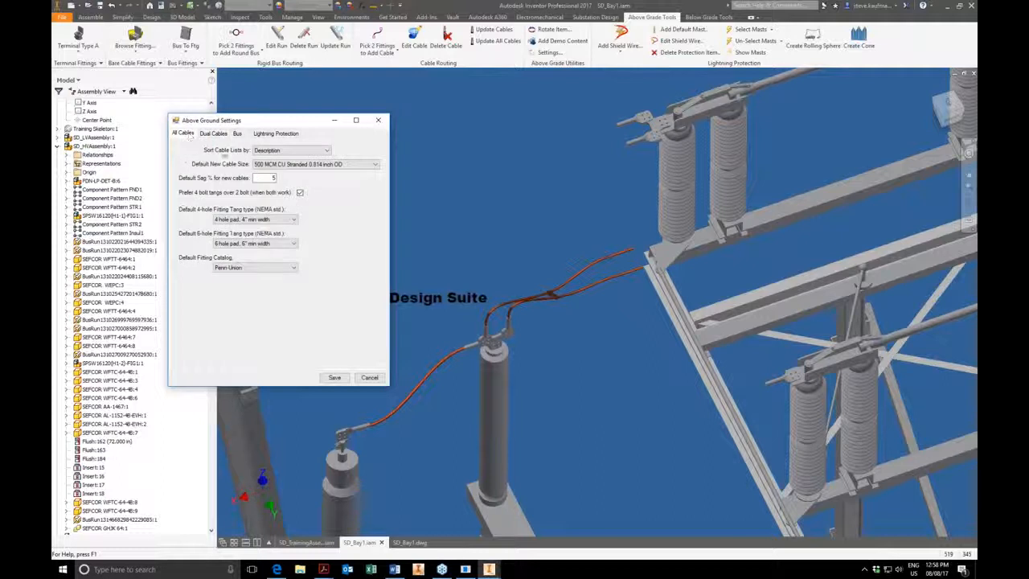
click(355, 377)
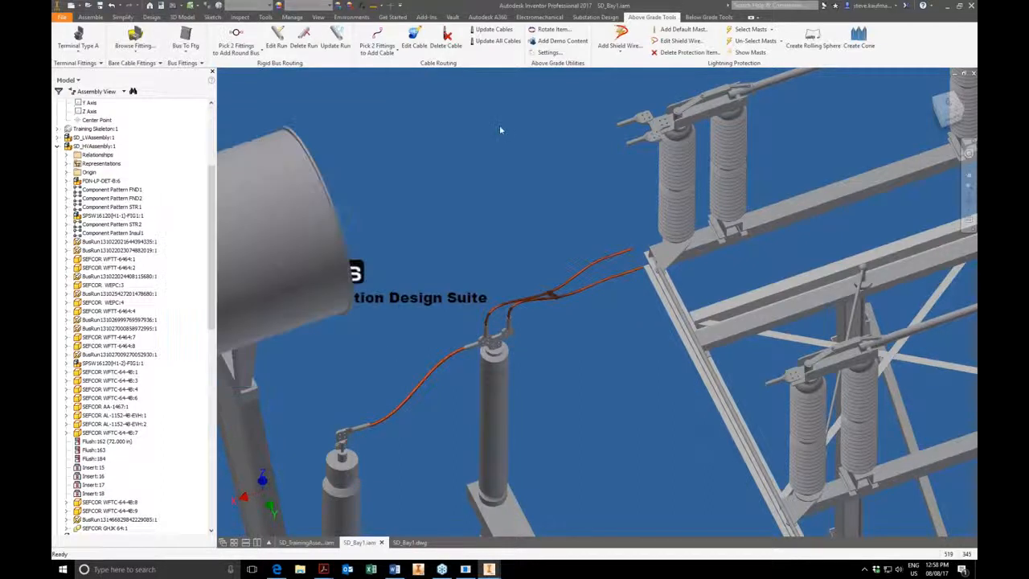
Step: Update the dual cable between the arrester and the high-voltage structure fittings, and review the default cable and spacer settings
click(493, 30)
click(617, 259)
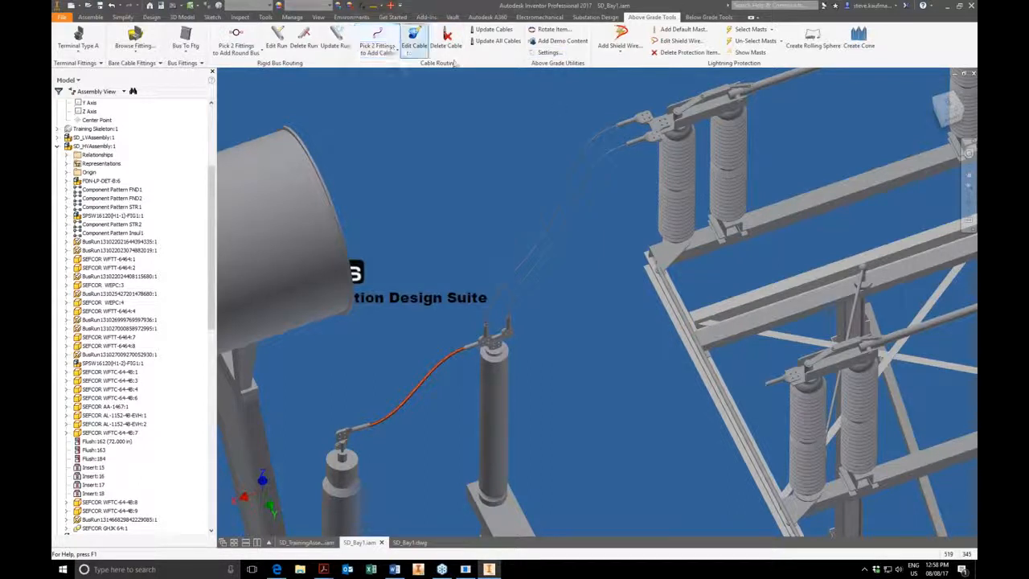
click(548, 52)
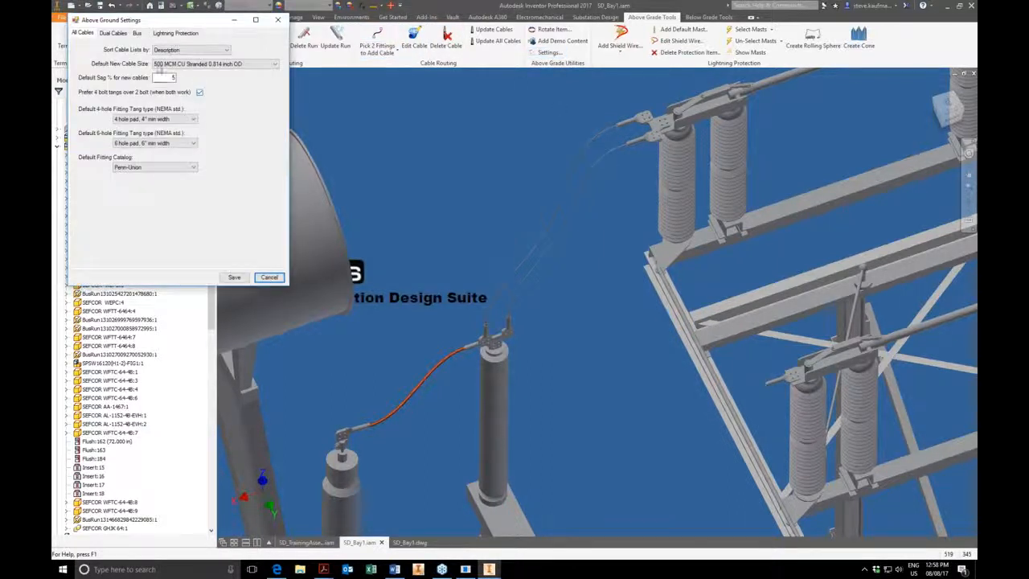
click(119, 33)
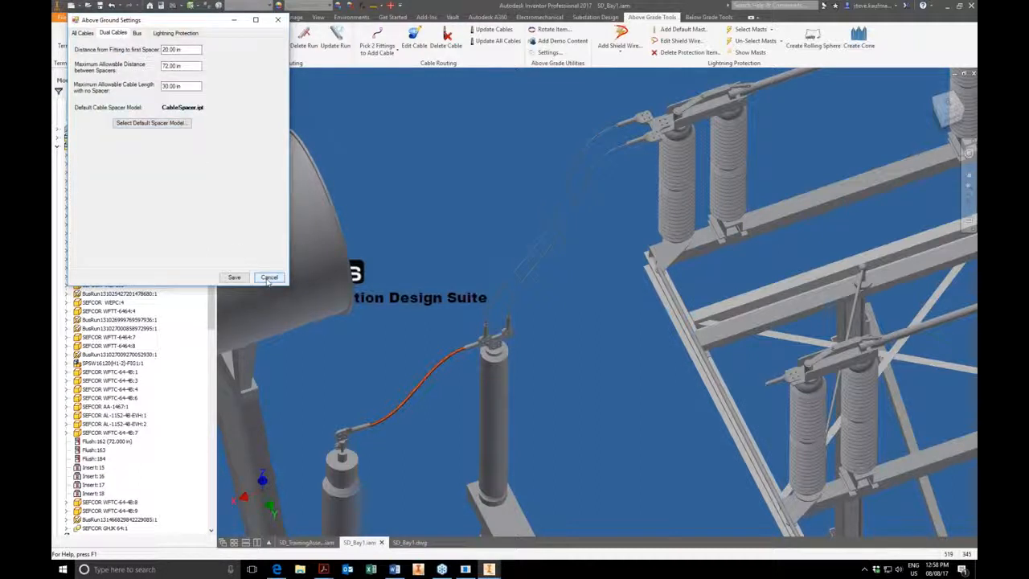
click(89, 34)
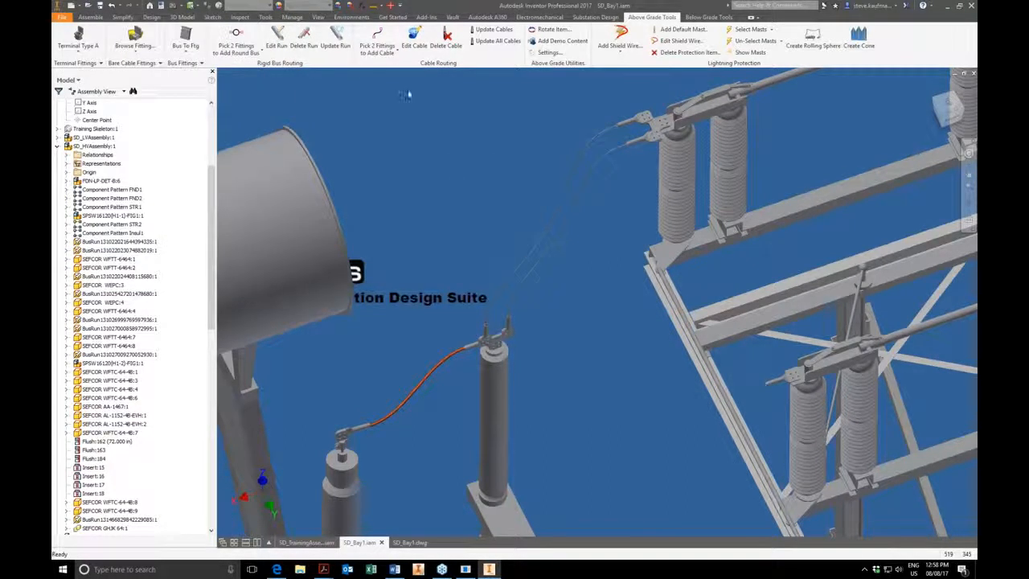
Step: Change the size of the updated dual cable to 500 MCM CU Stranded 0.814 inch OD
click(421, 46)
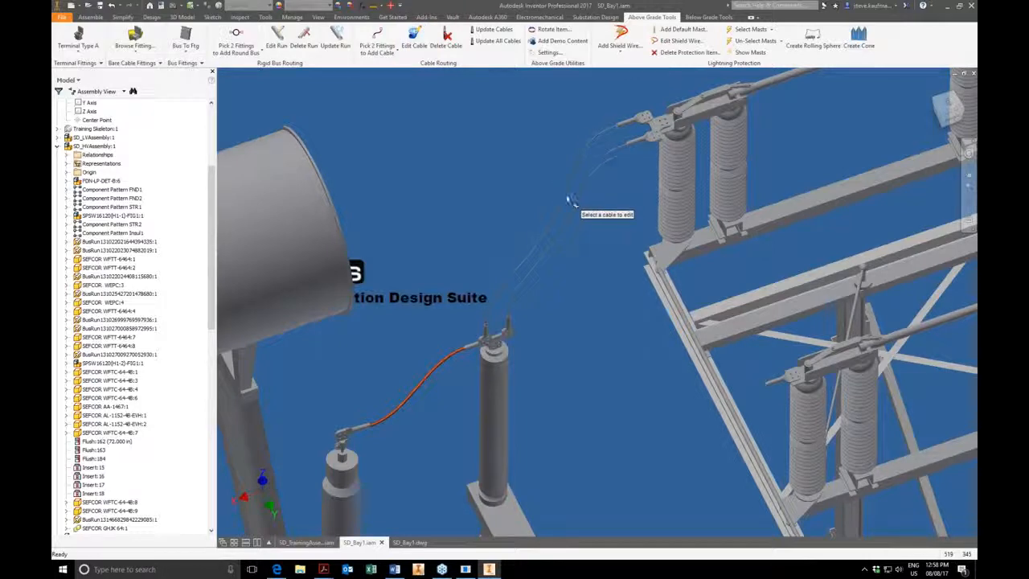
click(568, 198)
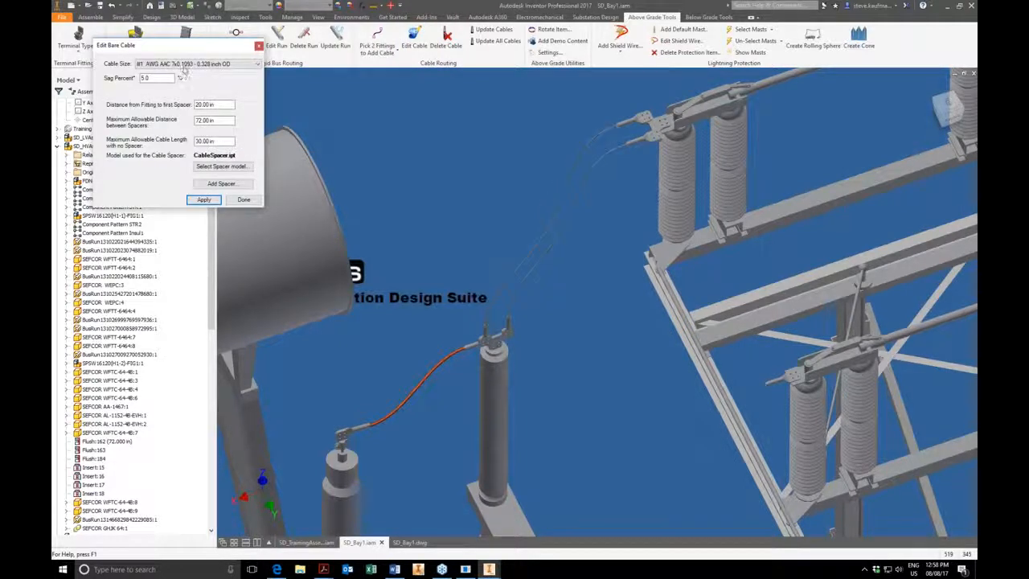
click(184, 65)
key(5)
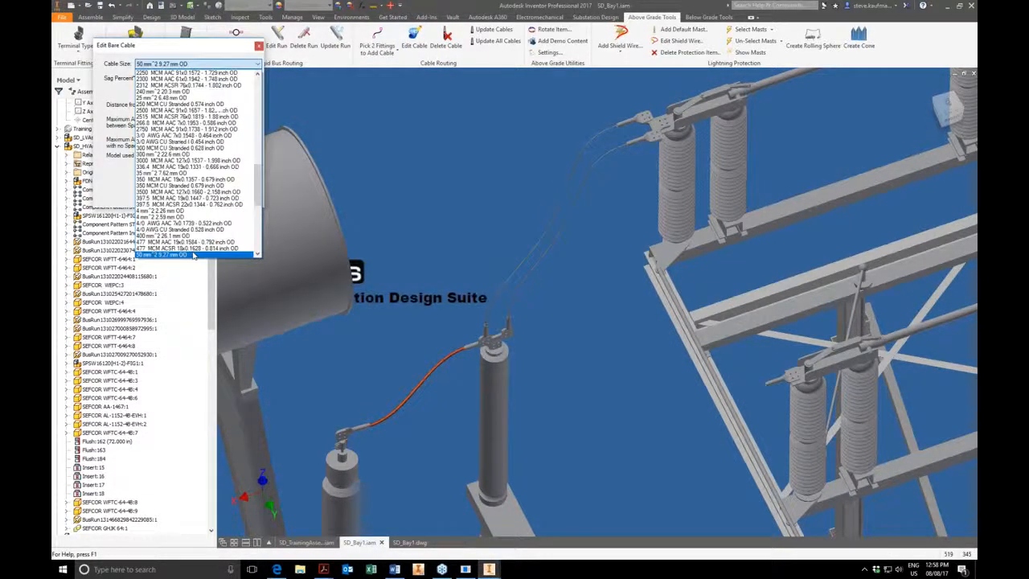
scroll(193, 258, down, 2)
scroll(193, 258, down, 1)
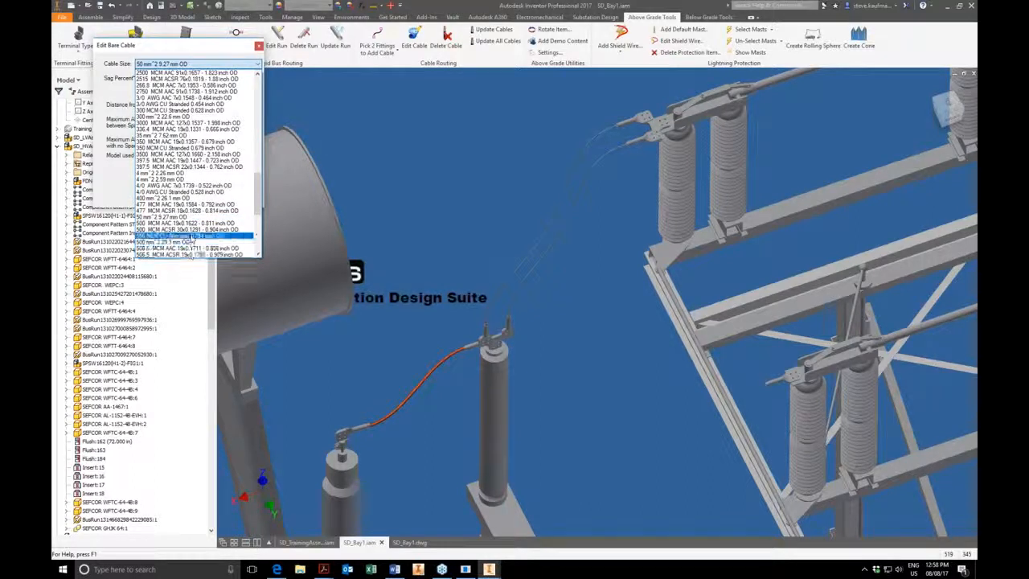
click(192, 241)
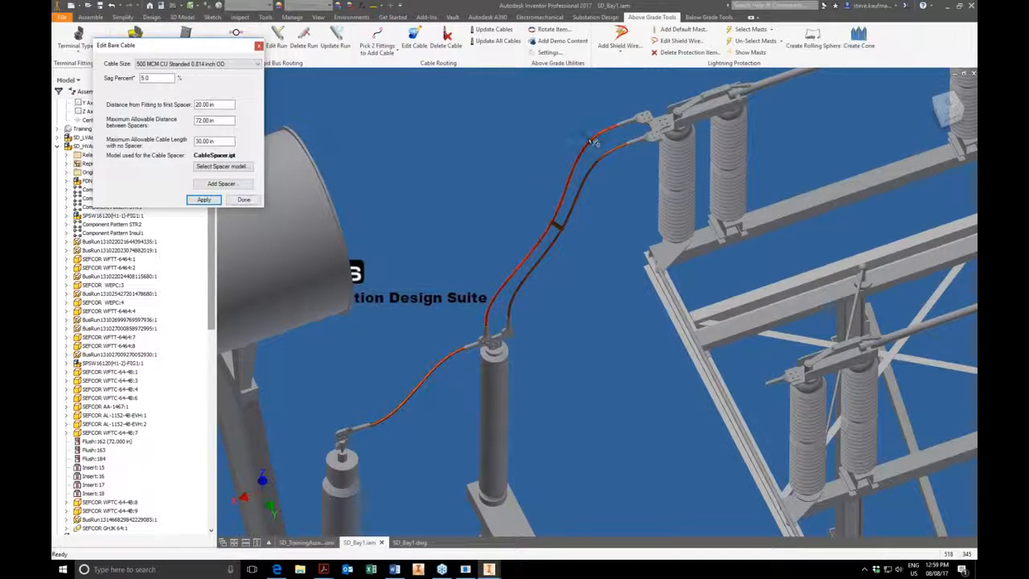
click(244, 200)
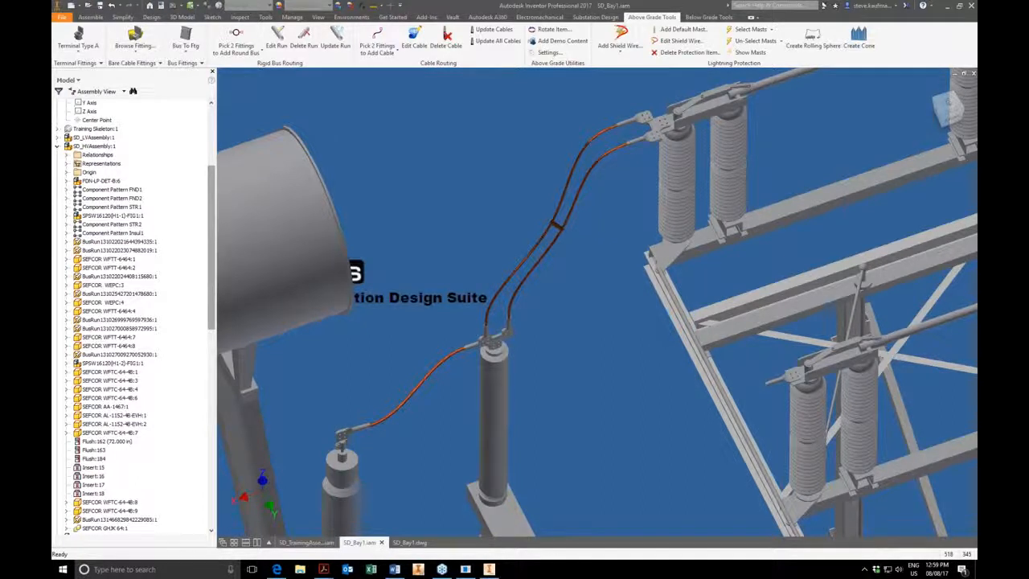
Step: Review the export formats available for the whole bay assembly, including 3D PDF
shift+middle_drag(440, 141, 441, 143)
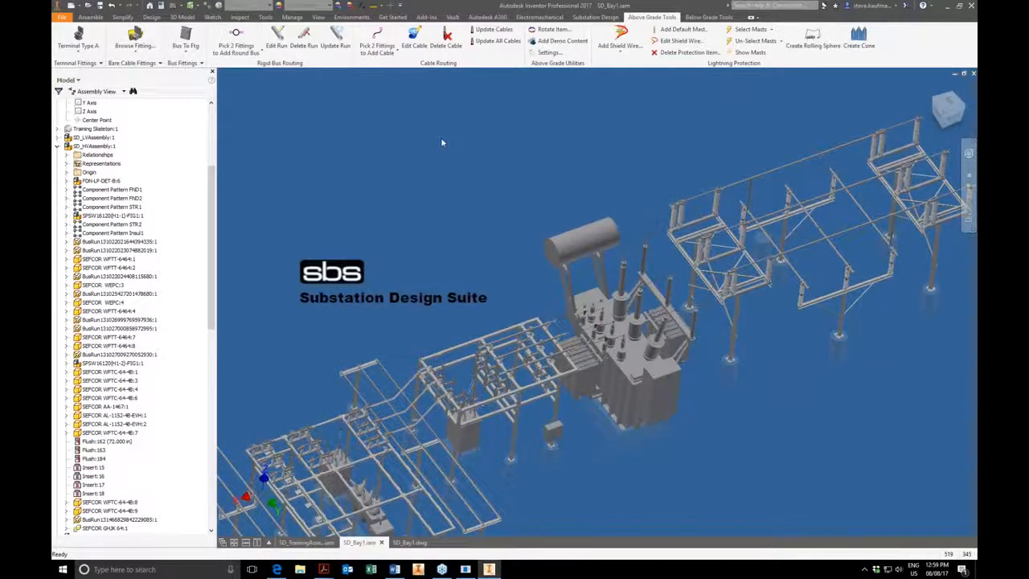
click(60, 17)
mouse_move(81, 126)
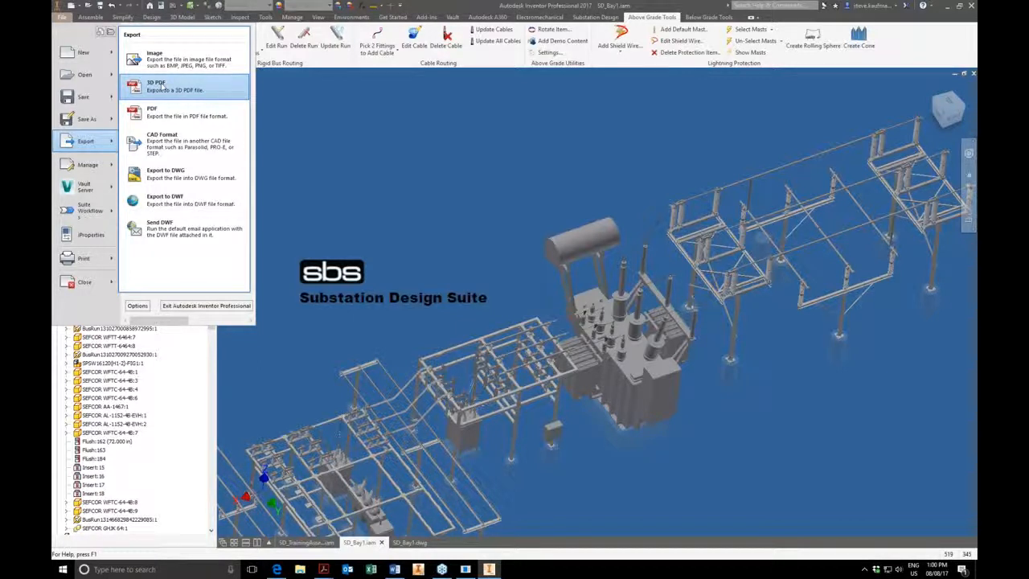
click(352, 151)
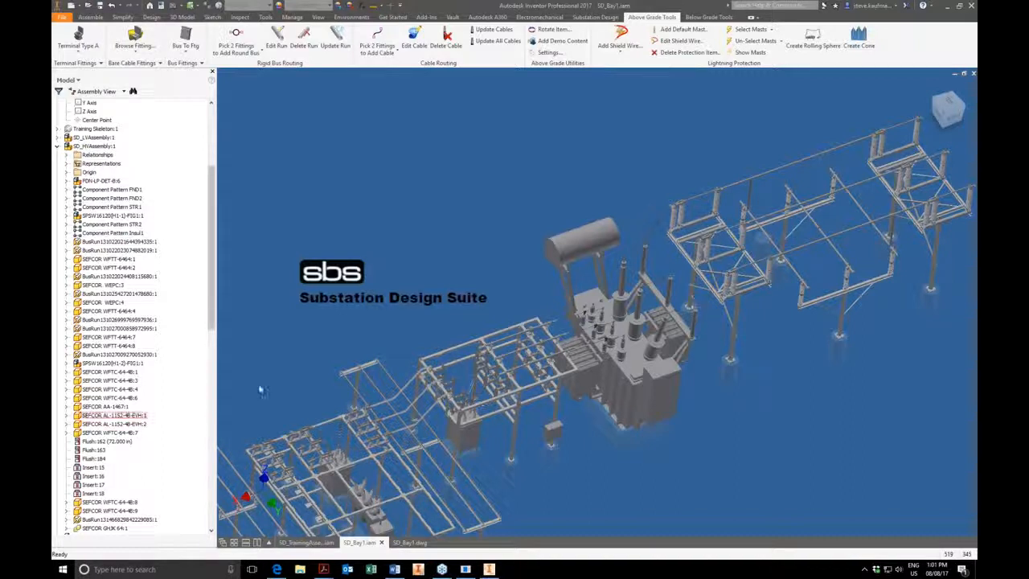
Step: Check the SD_Bay1.dwg drawing views briefly, return to SD_Bay1.iam and save the assembly
click(409, 543)
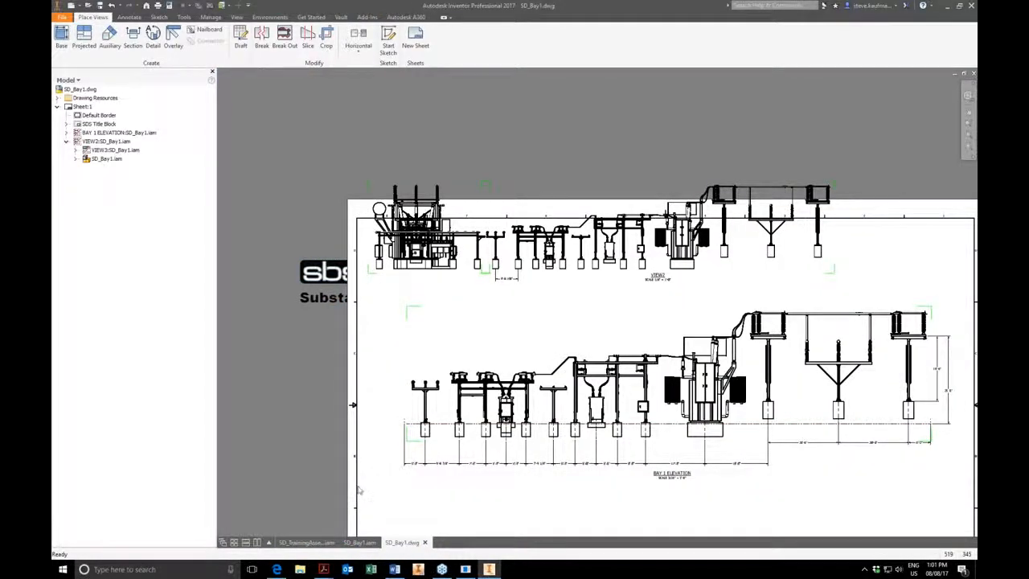
click(360, 543)
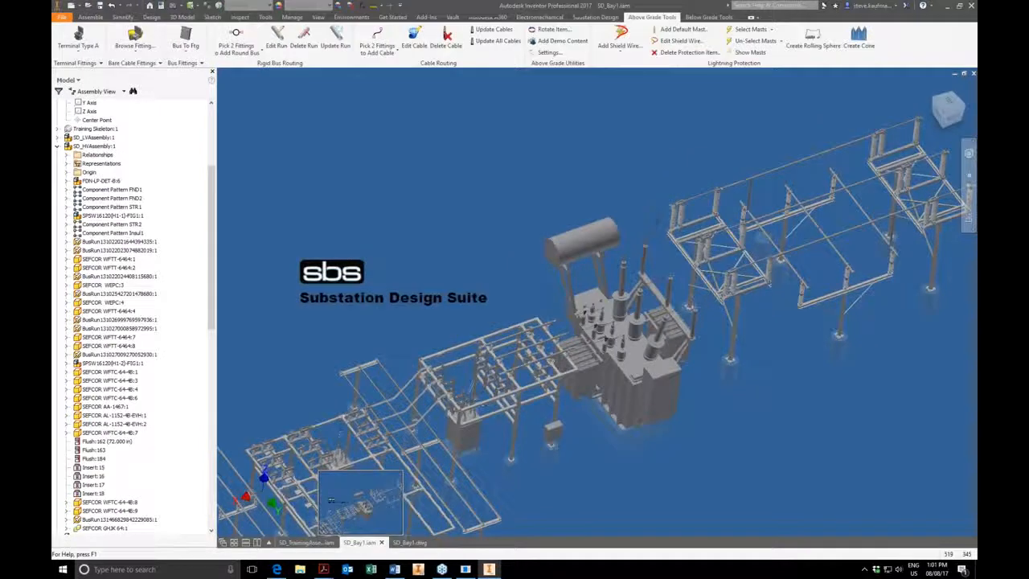
click(100, 7)
click(564, 241)
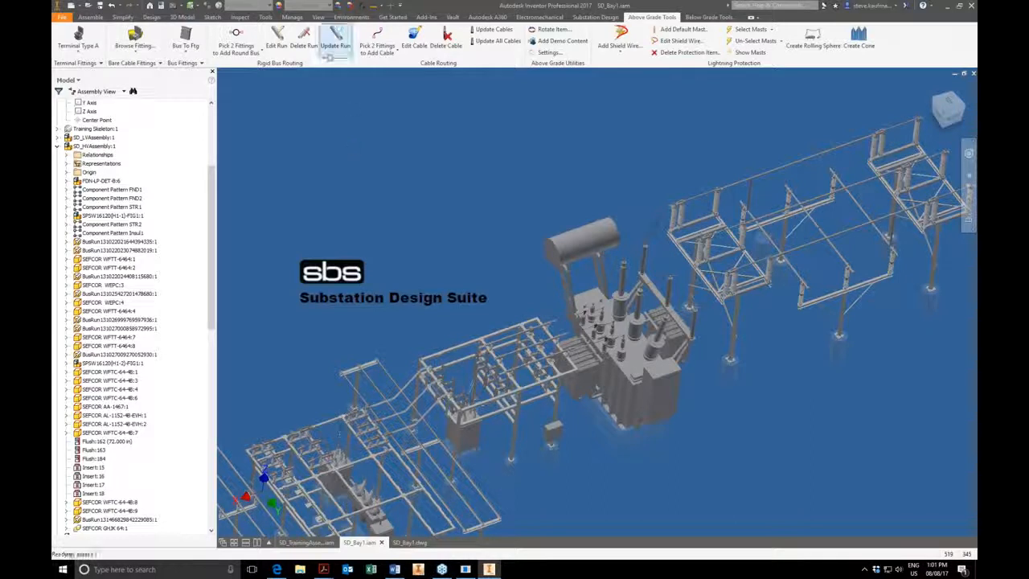
Step: Review the structured bill of materials of SD_Bay1.iam in an enlarged window, then close it
click(291, 17)
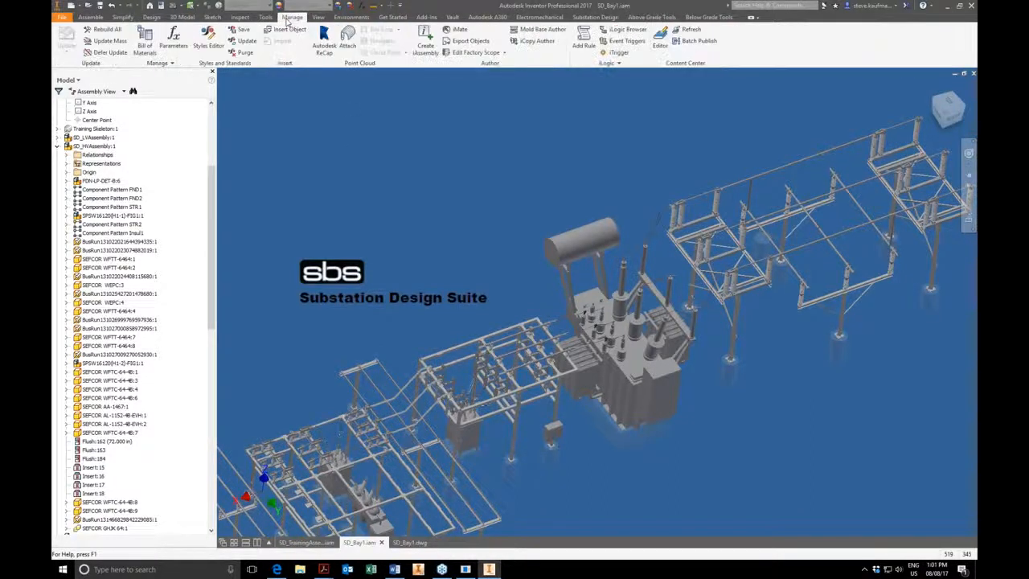
click(145, 38)
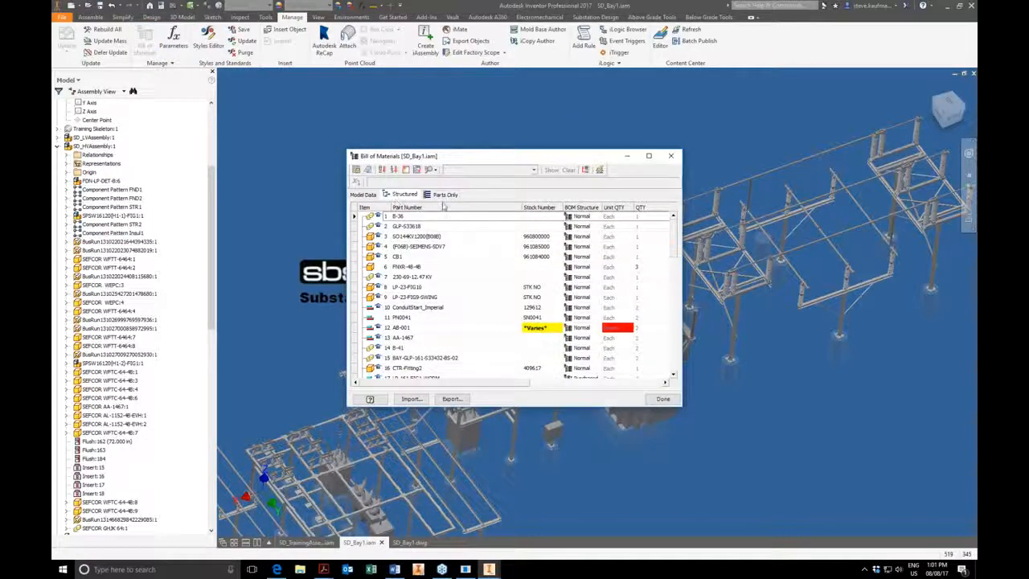
click(649, 157)
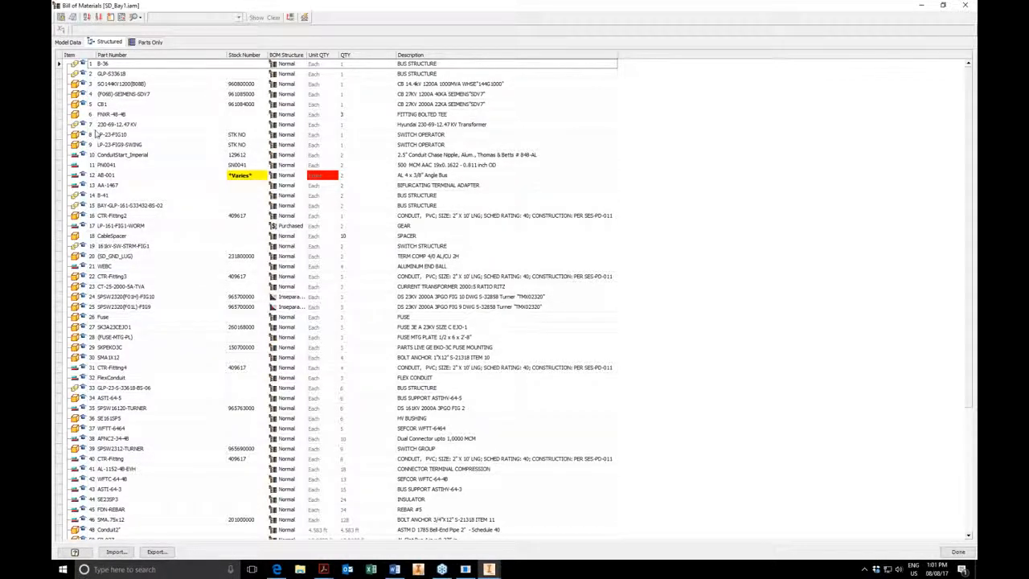
click(965, 6)
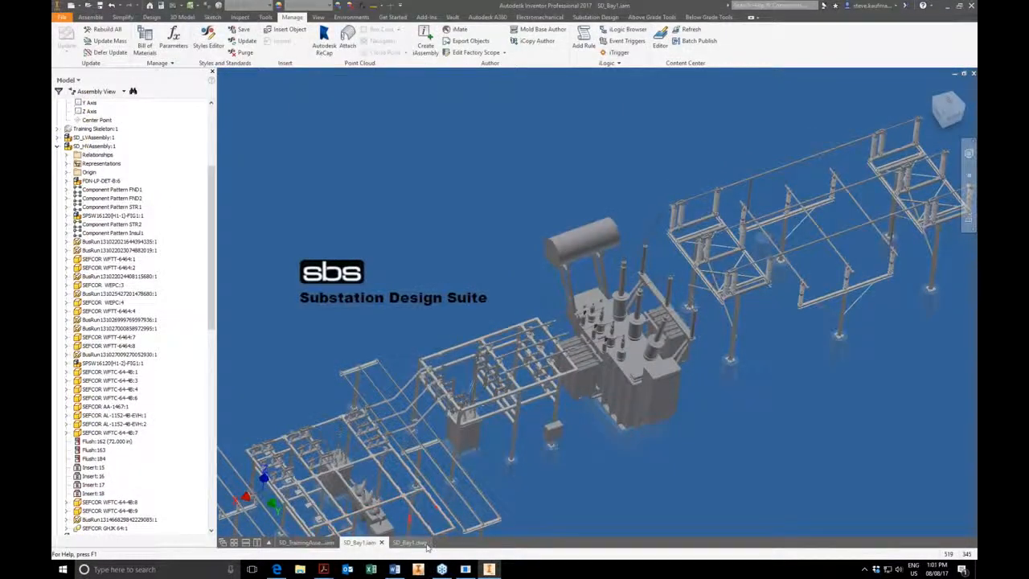
Step: In SD_Bay1.dwg, add a balloon to the leftmost bus structure of the Bay 1 Elevation view, using the Structured BOM view
click(401, 543)
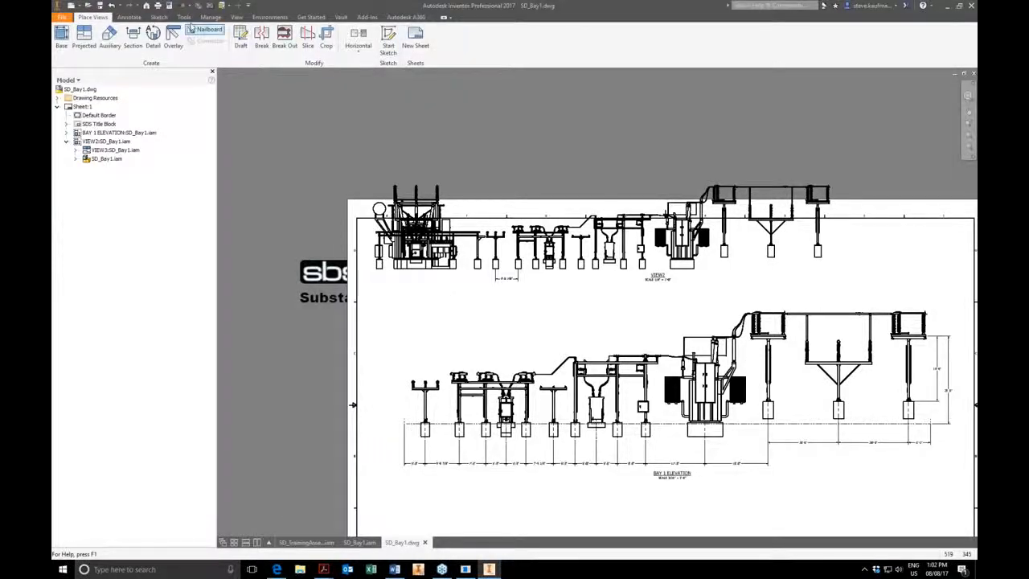
click(130, 16)
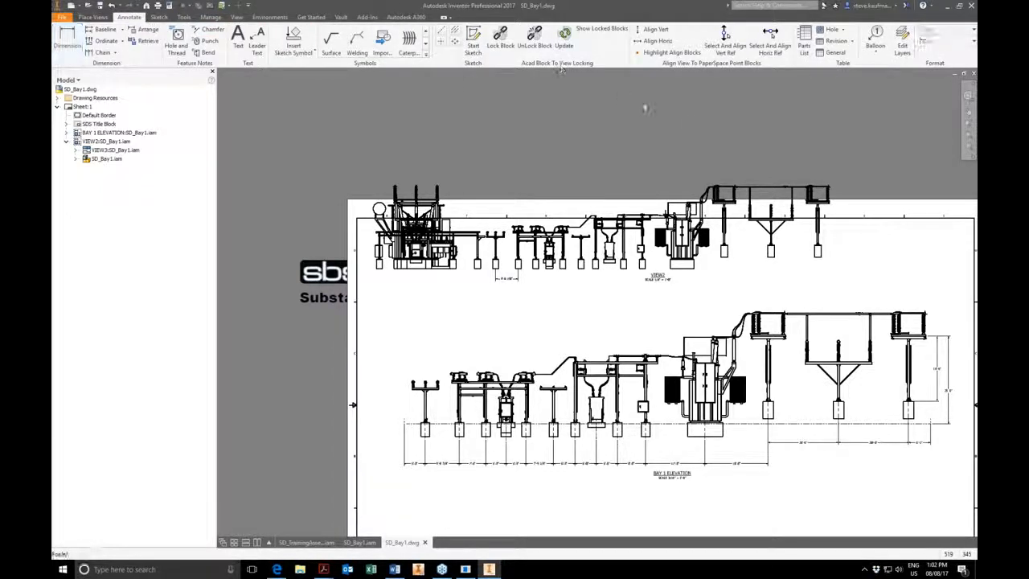
click(875, 36)
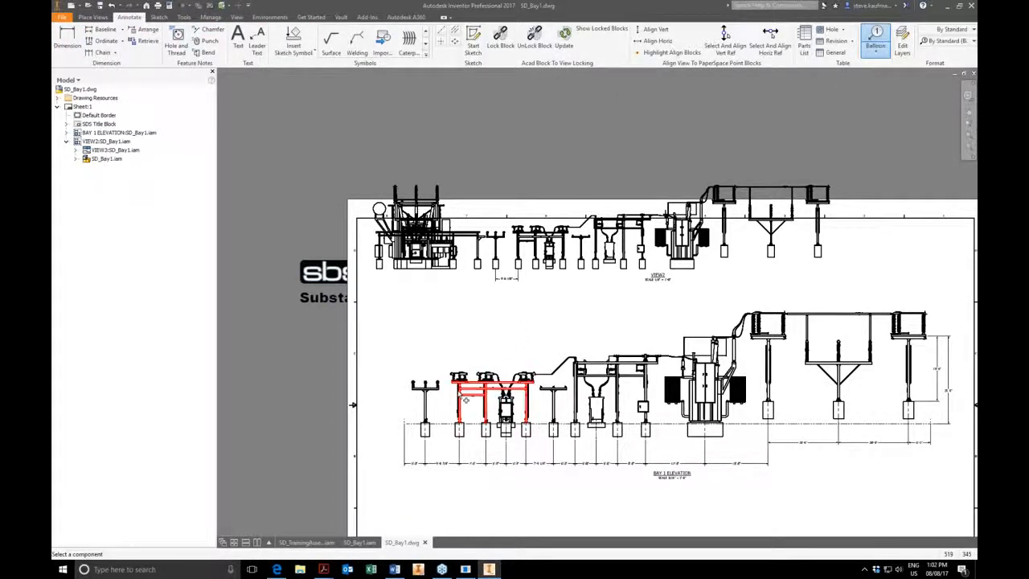
click(428, 384)
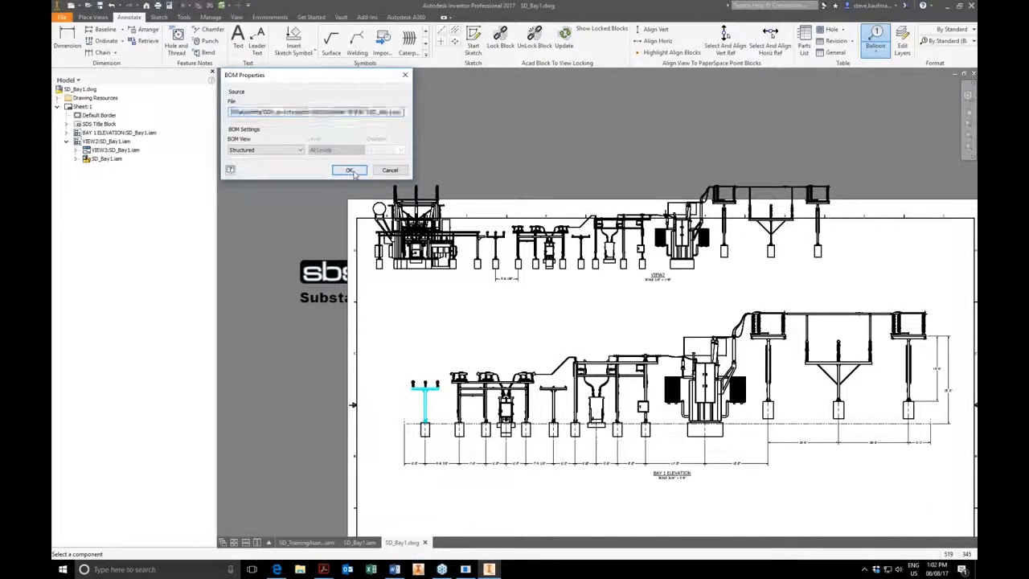
click(341, 169)
scroll(427, 338, up, 5)
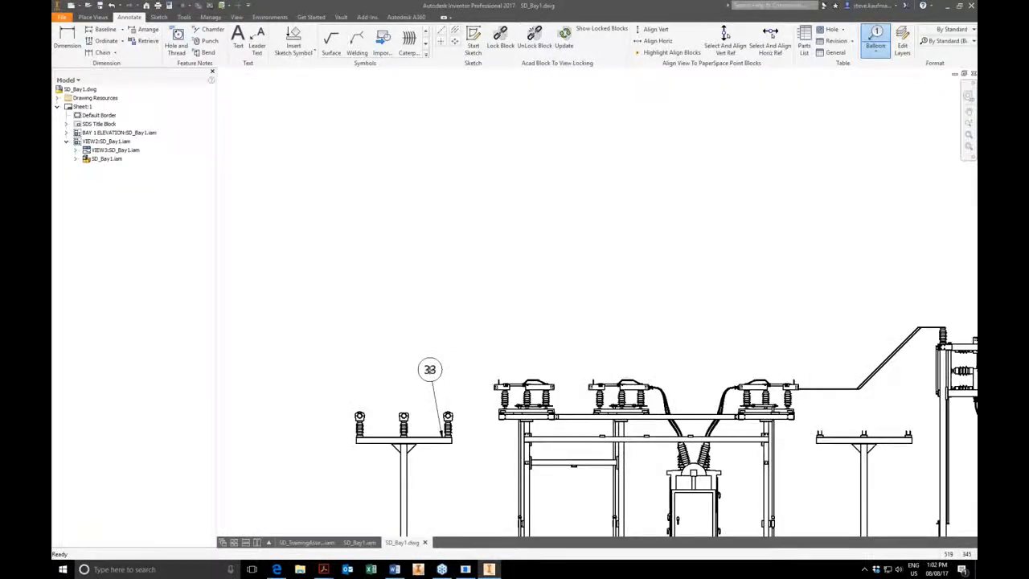
right_click(425, 367)
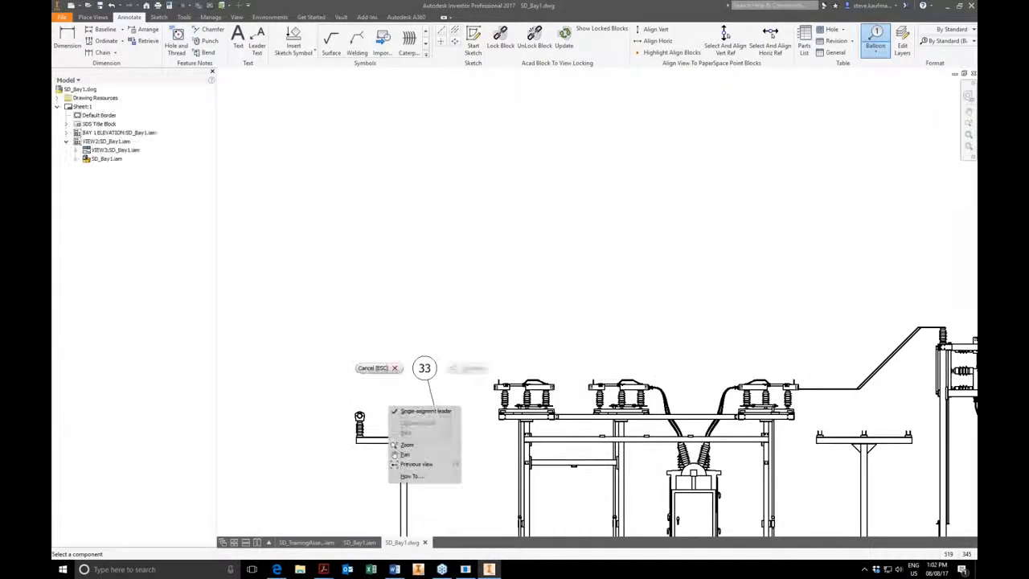
click(363, 367)
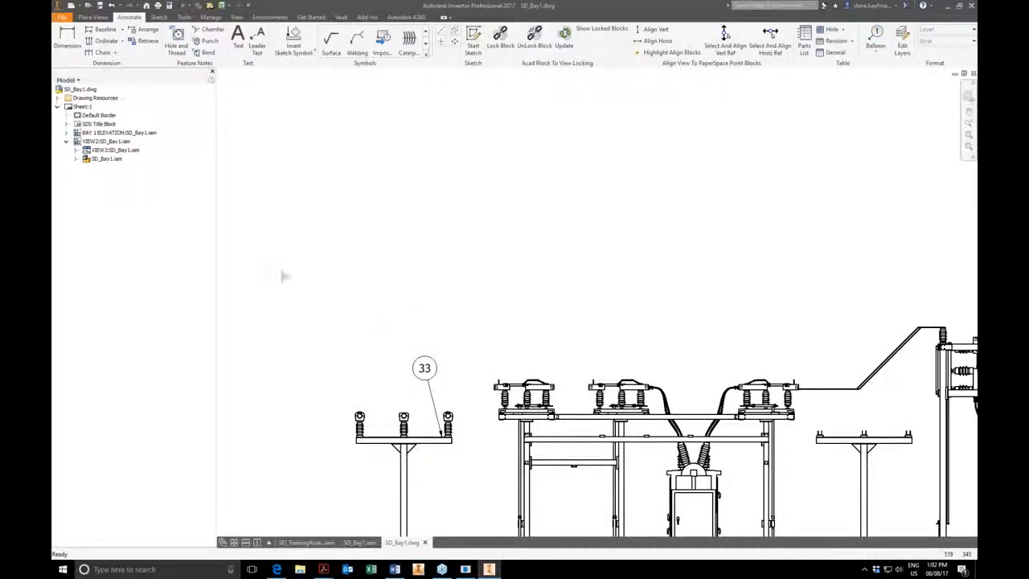
scroll(297, 241, down, 5)
scroll(301, 235, down, 3)
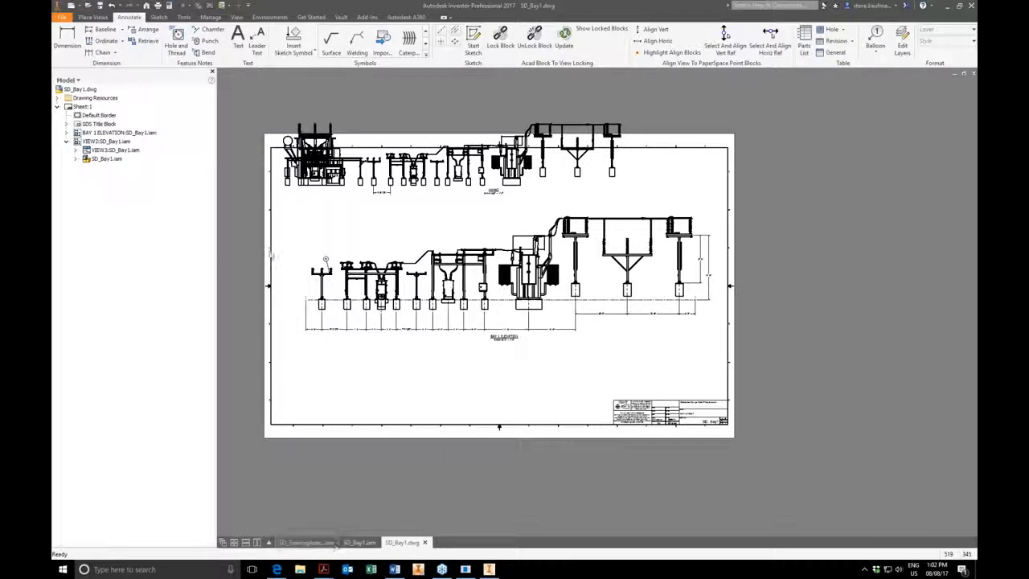
Step: Return to SD_Bay1.iam and check its bill of materials again, restoring the window to its smaller size before closing it
click(359, 542)
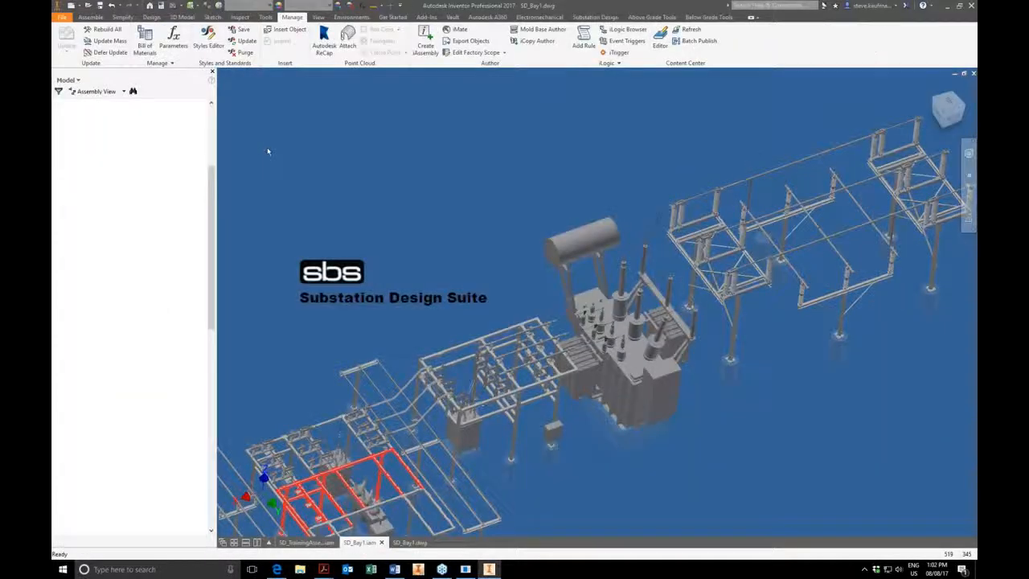
click(145, 38)
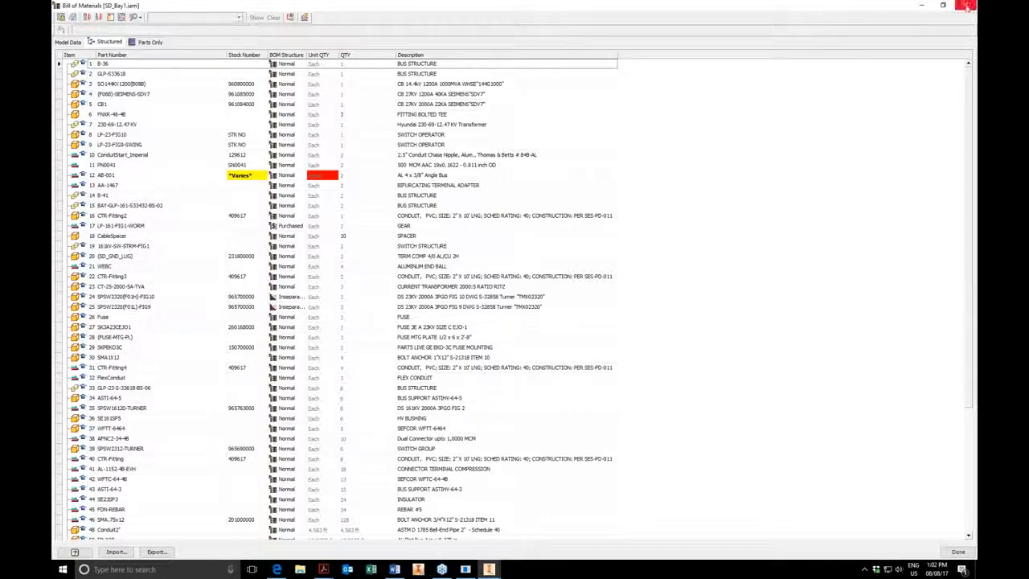
click(944, 6)
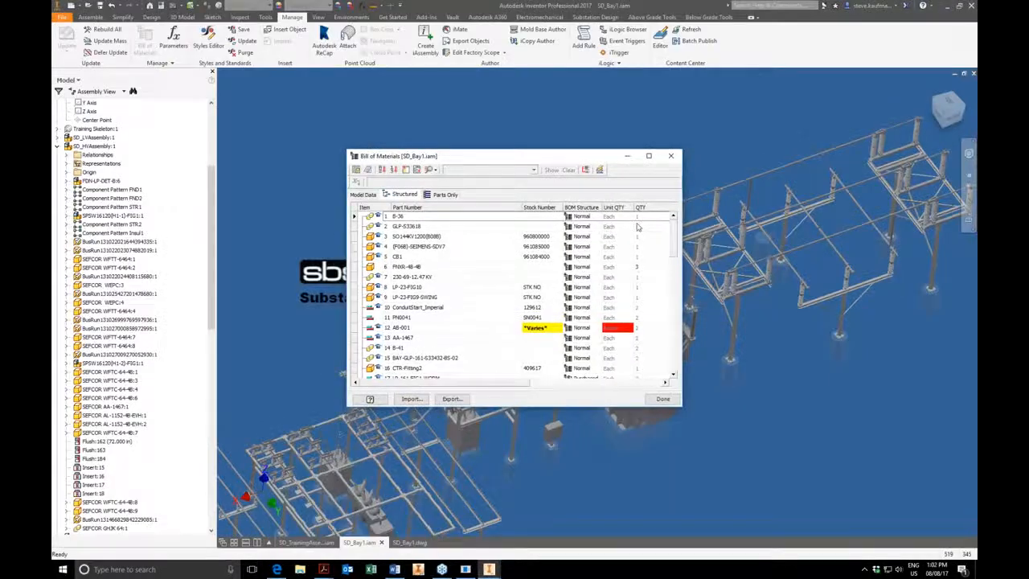
click(672, 156)
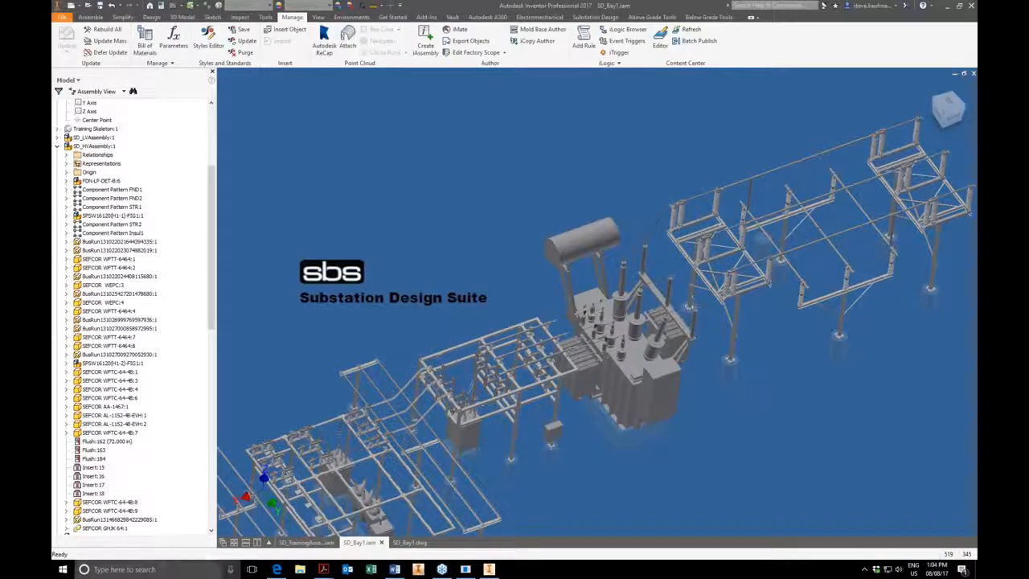
Step: Switch to the web browser and show the Spatial Business Systems YouTube channel and the Substation Design Suite downloads page
click(276, 569)
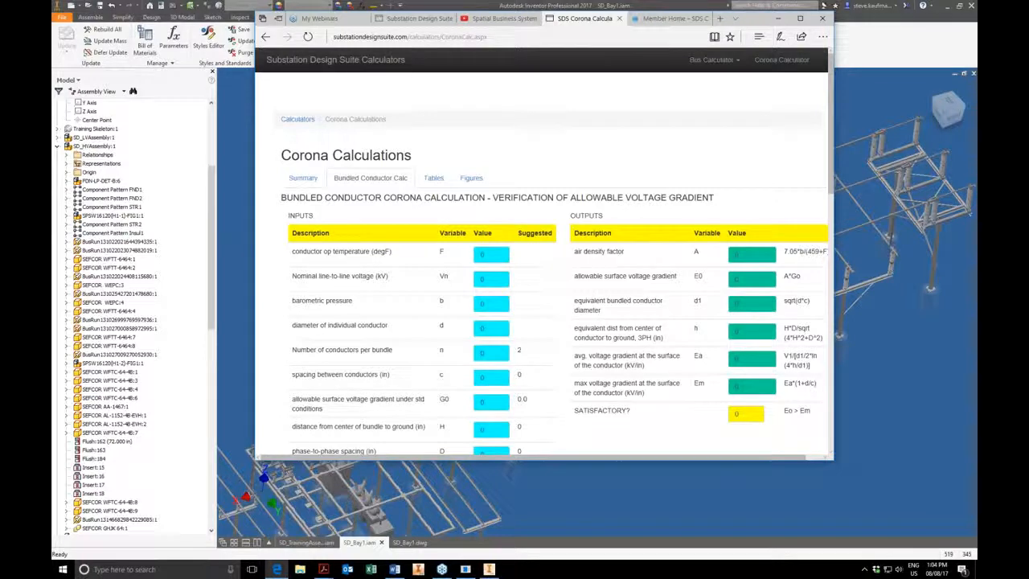
click(496, 18)
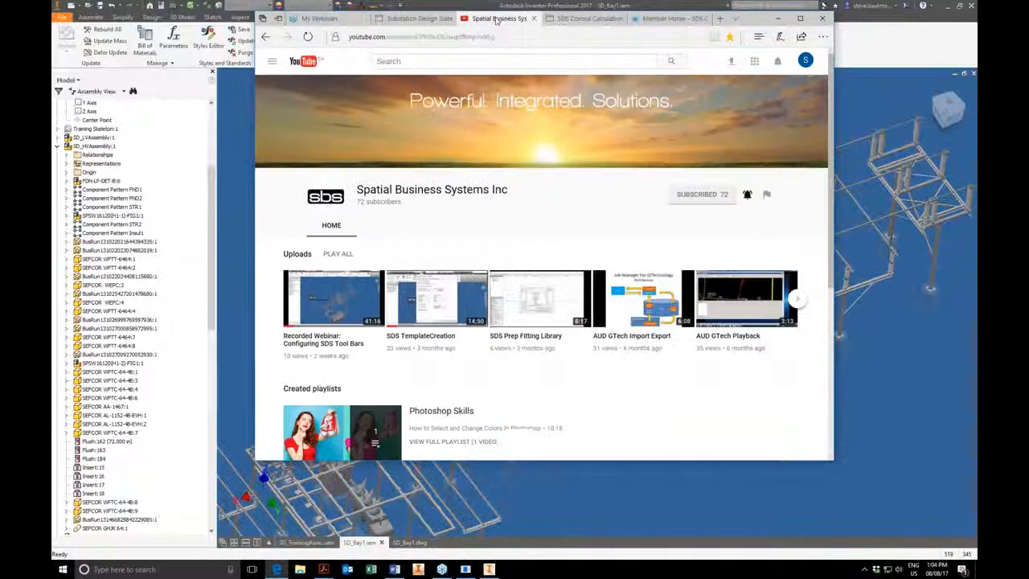
click(394, 18)
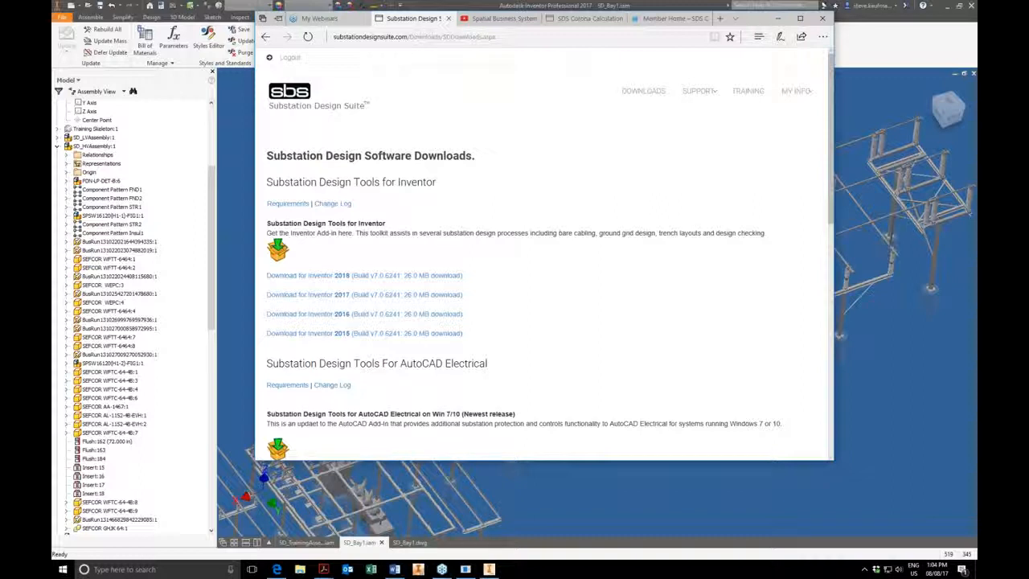
Step: Switch to Acrobat, read SDS Physical Package.pdf at full window size through to the key facts, and minimize it
mouse_move(326, 573)
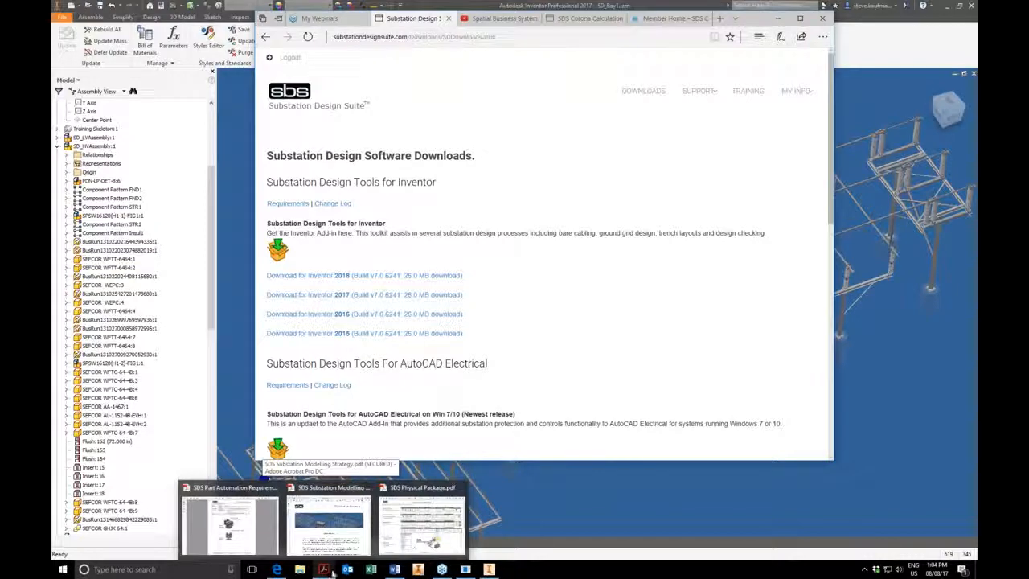
click(422, 522)
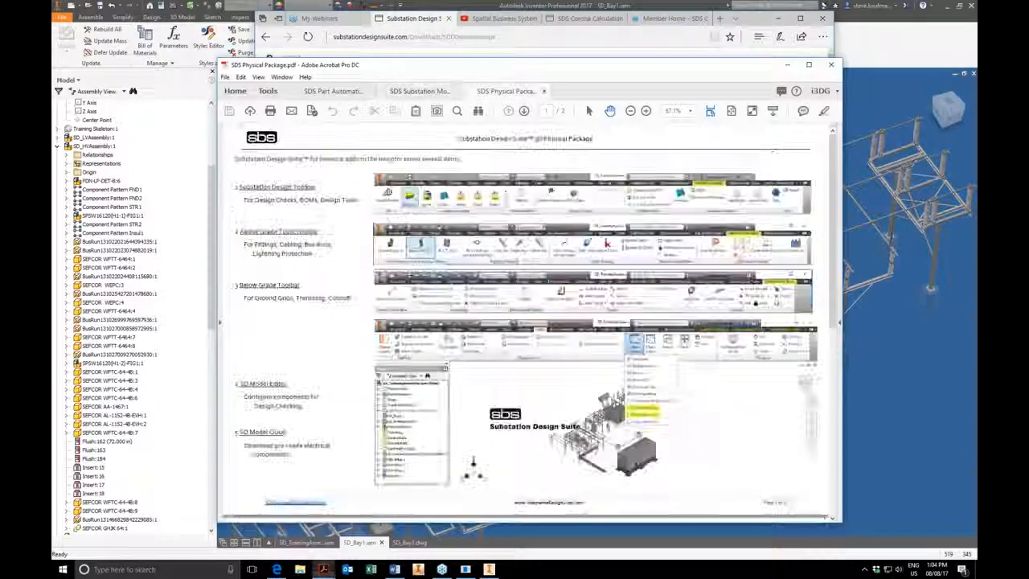
double_click(623, 70)
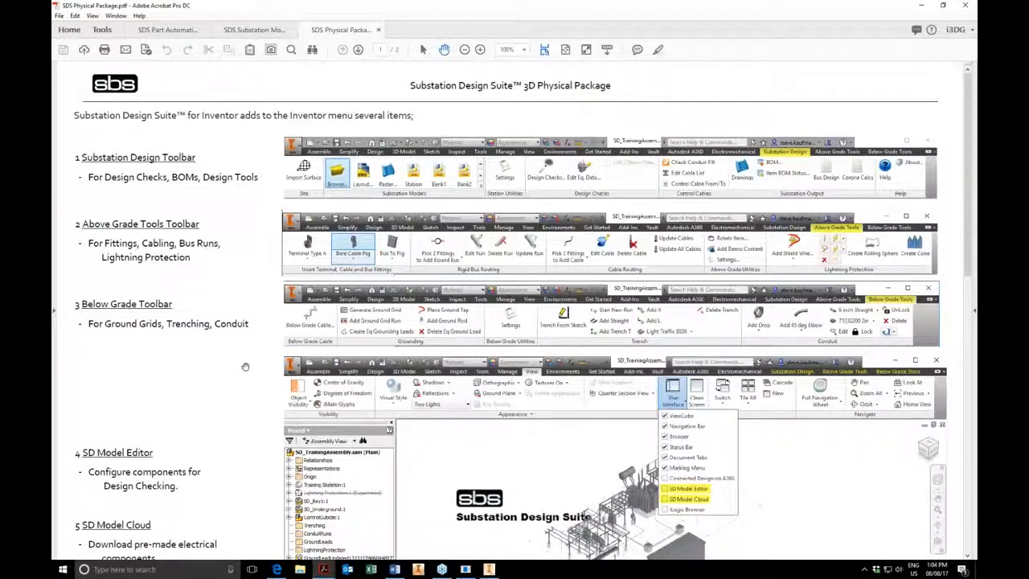
scroll(245, 366, down, 6)
scroll(245, 367, down, 7)
scroll(245, 366, down, 2)
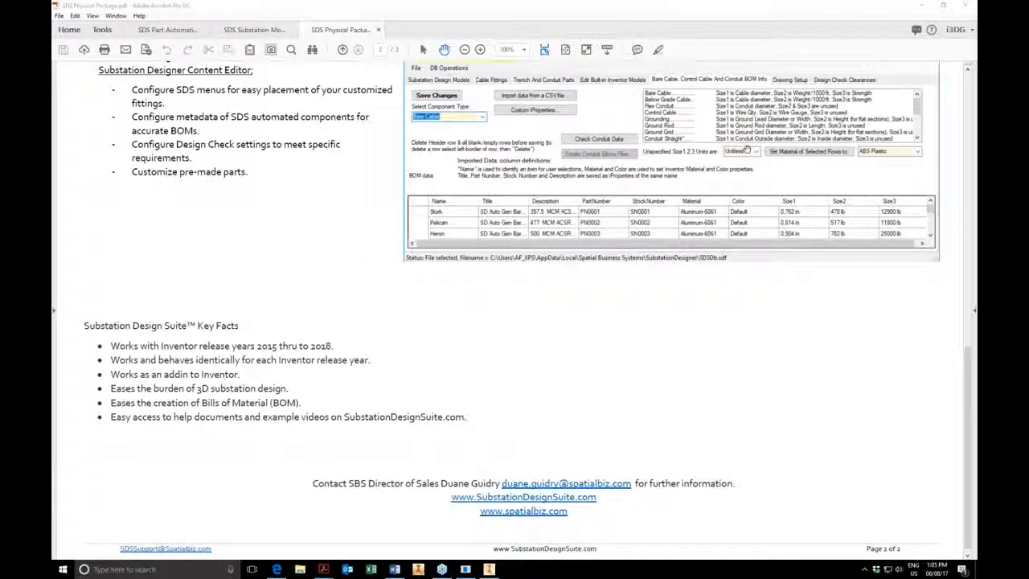
click(923, 5)
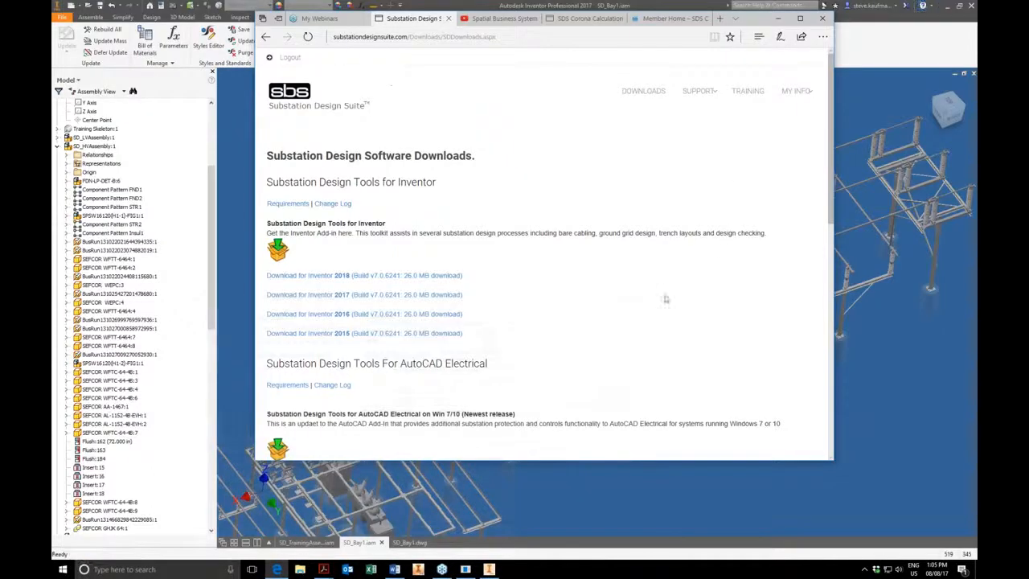
Step: Return to Inventor and examine the geometry clearance checks available in the Design Checks tool for SD_Bay1.iam
click(661, 6)
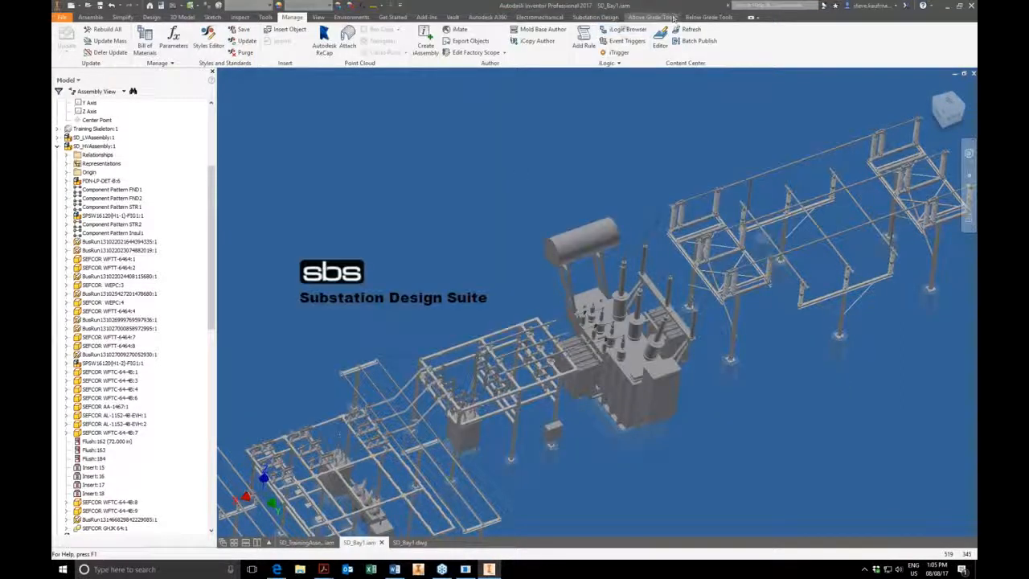
click(595, 17)
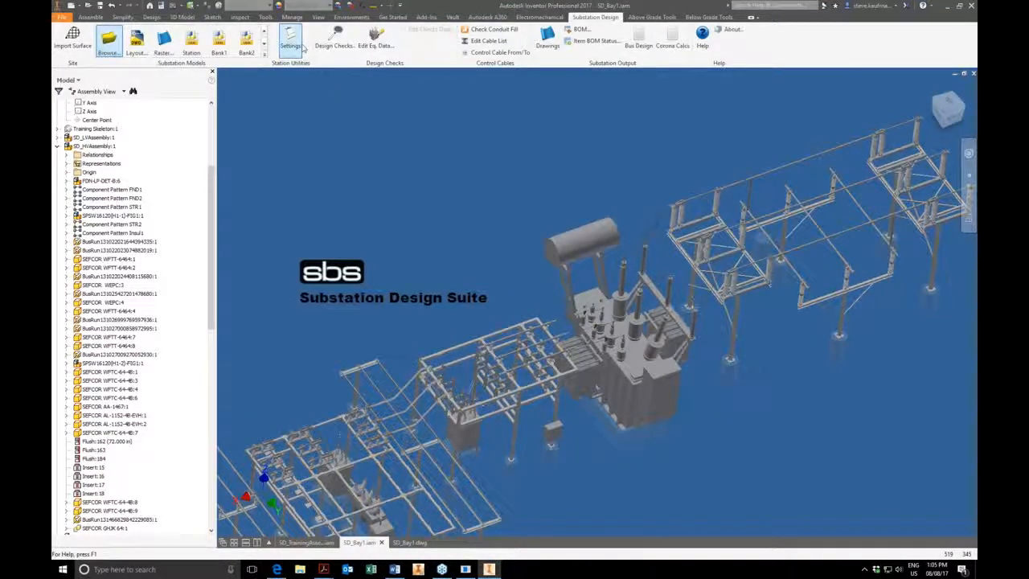
click(329, 40)
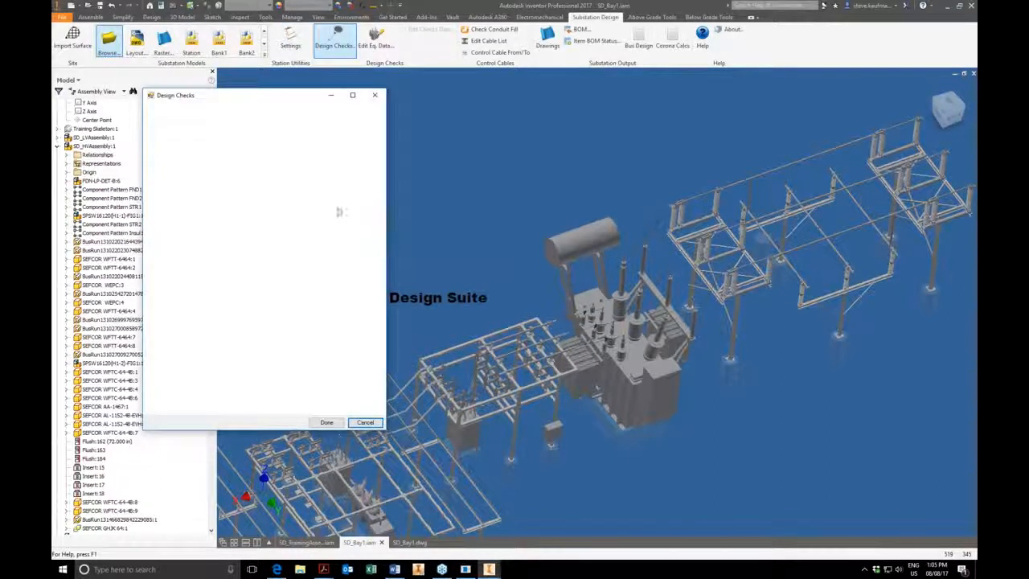
click(192, 108)
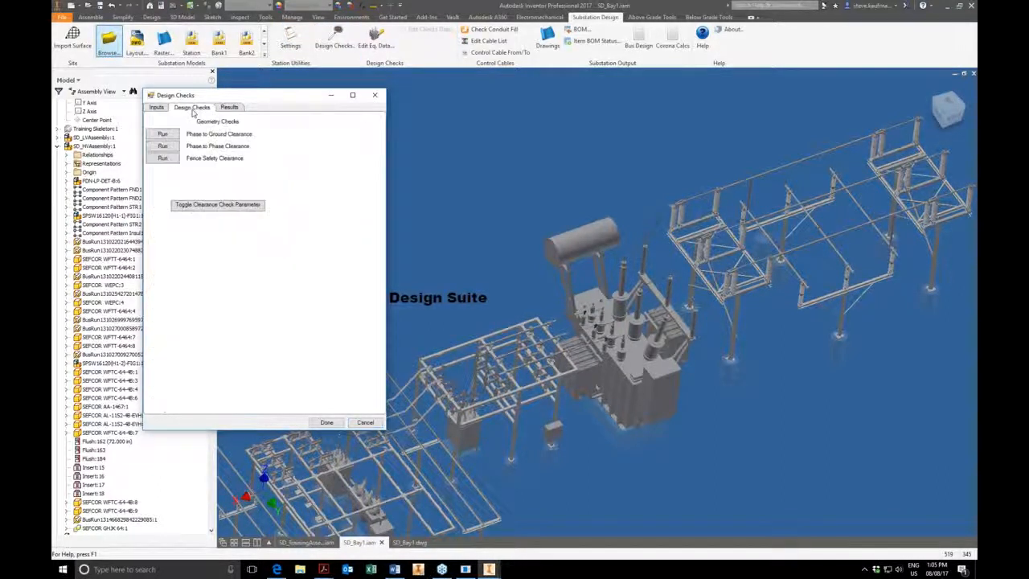
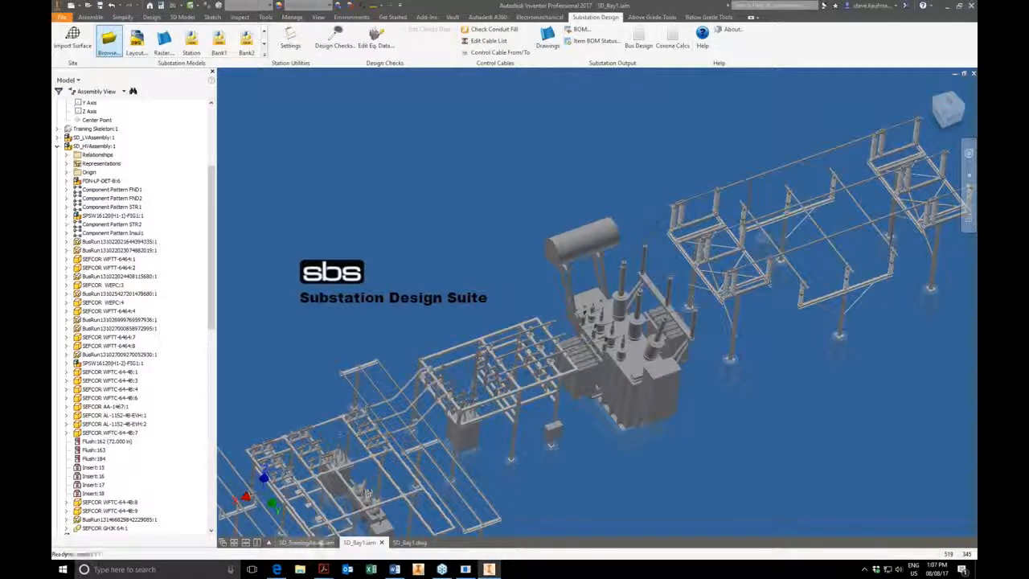
Step: Switch to the SD_TrainingAssembly.iam model and pick out the updated ground lead in the assembly tree
click(307, 543)
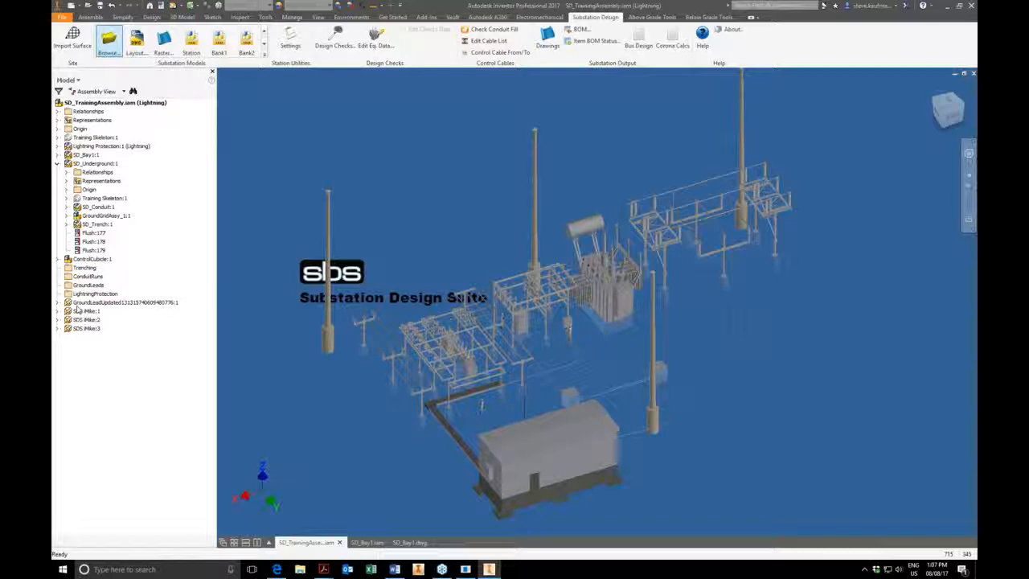
click(78, 304)
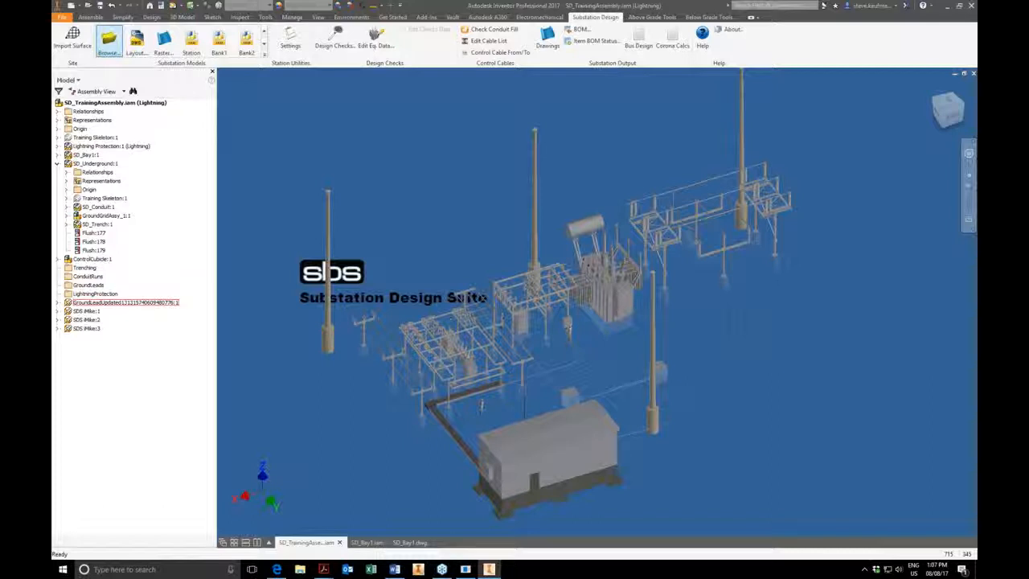